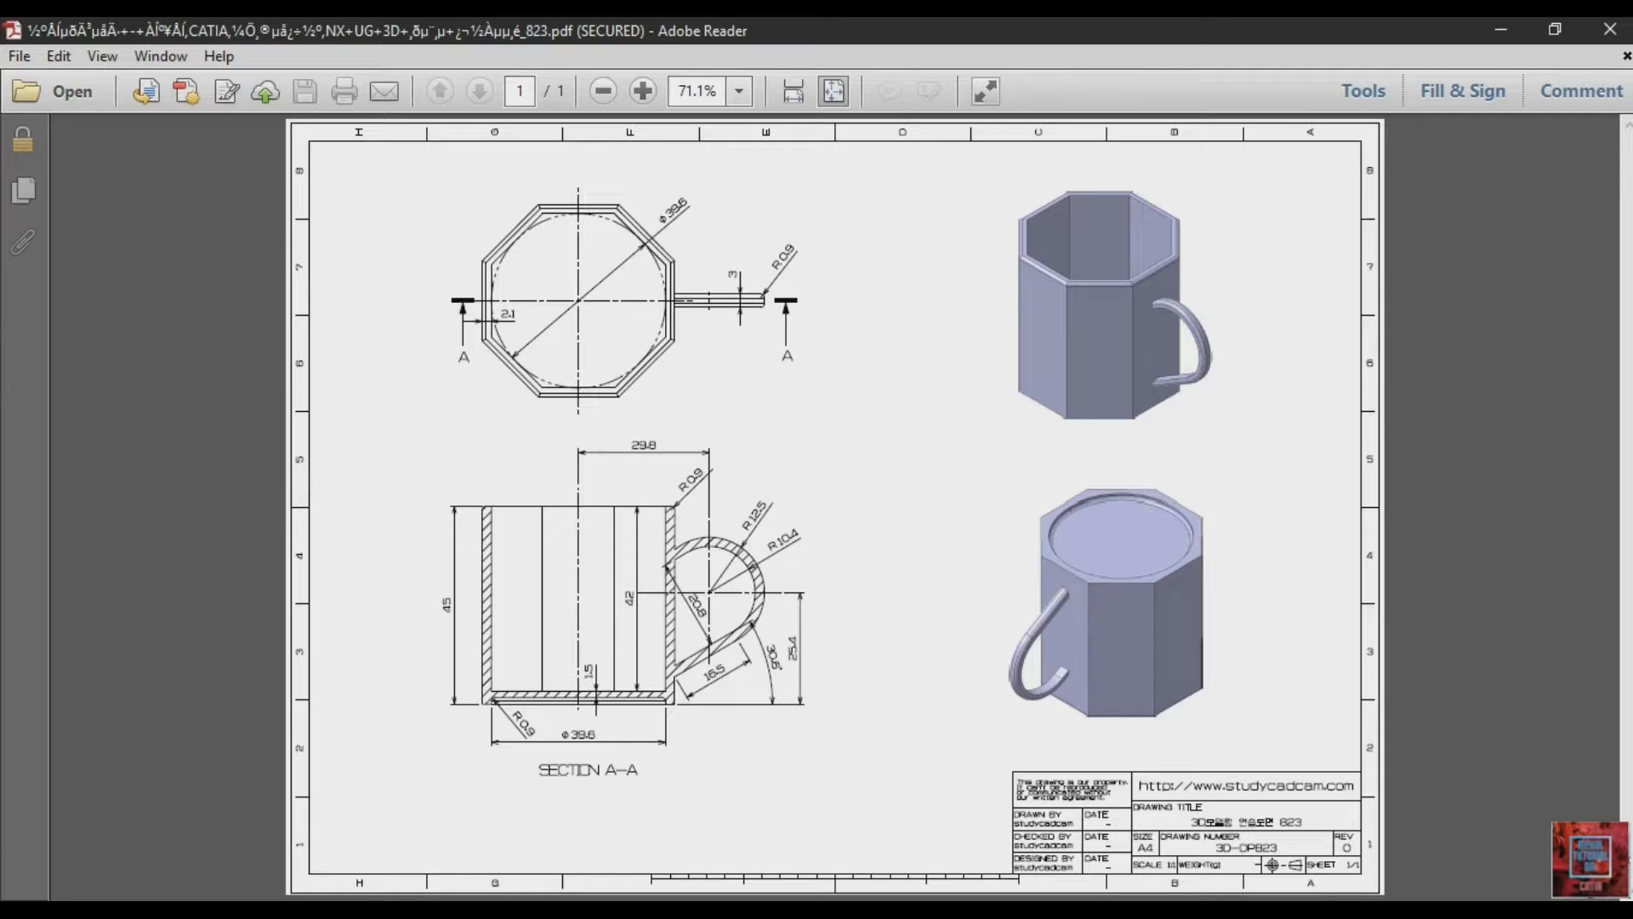
# - Switch to CATIA V5 and start a new part in the Part Design workbench
pyautogui.click(474, 909)
pyautogui.click(49, 54)
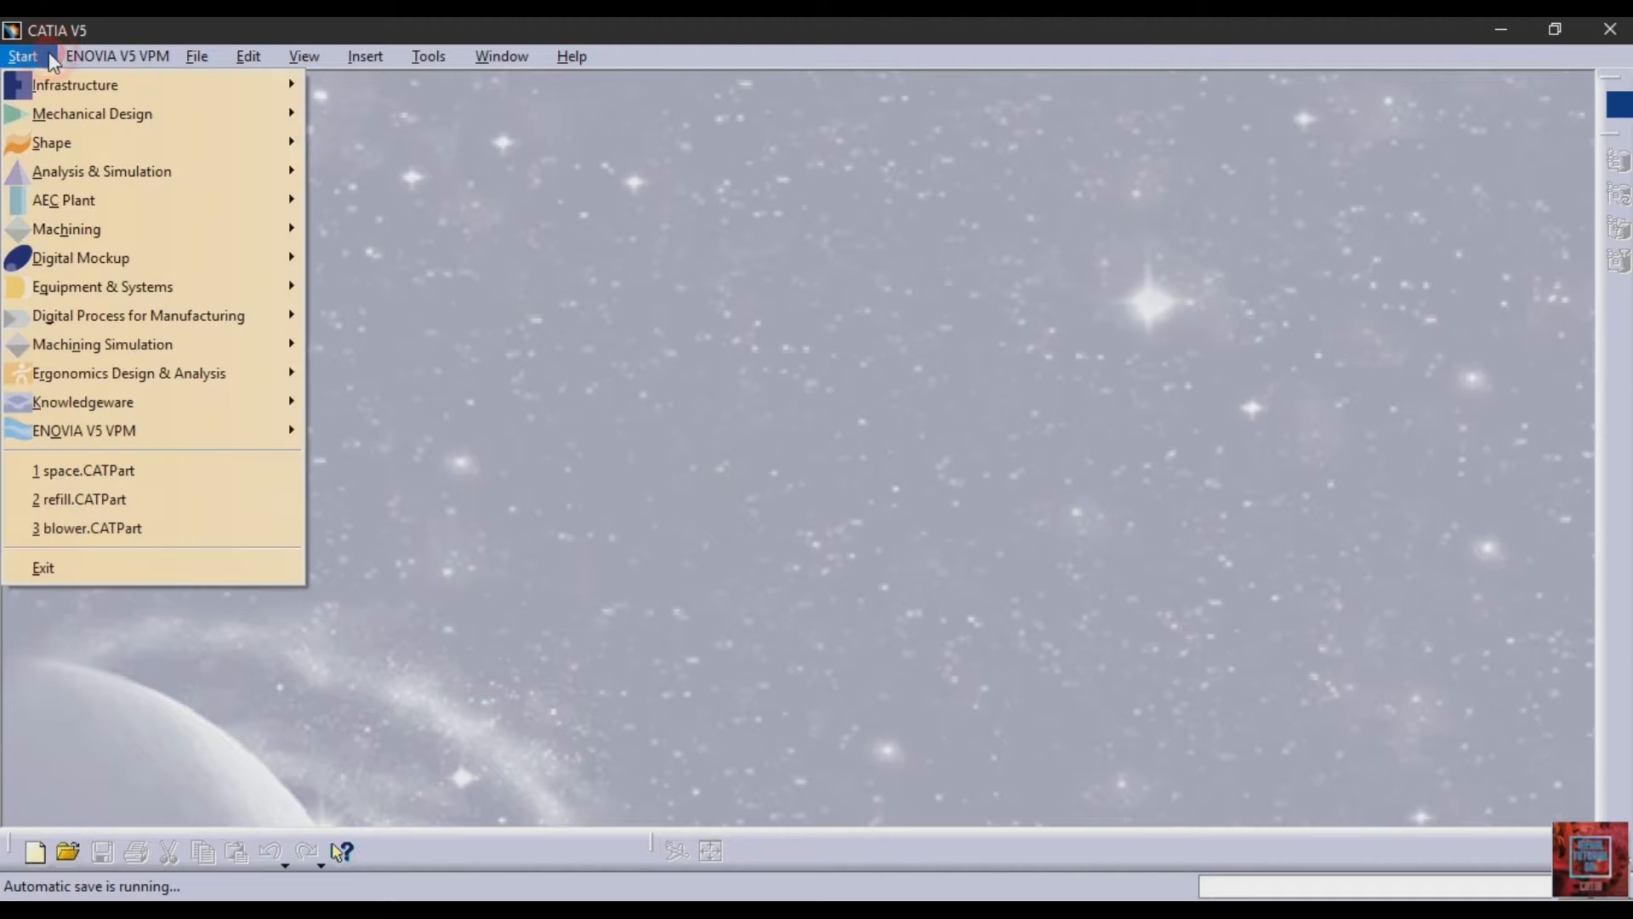
pyautogui.moveTo(90, 114)
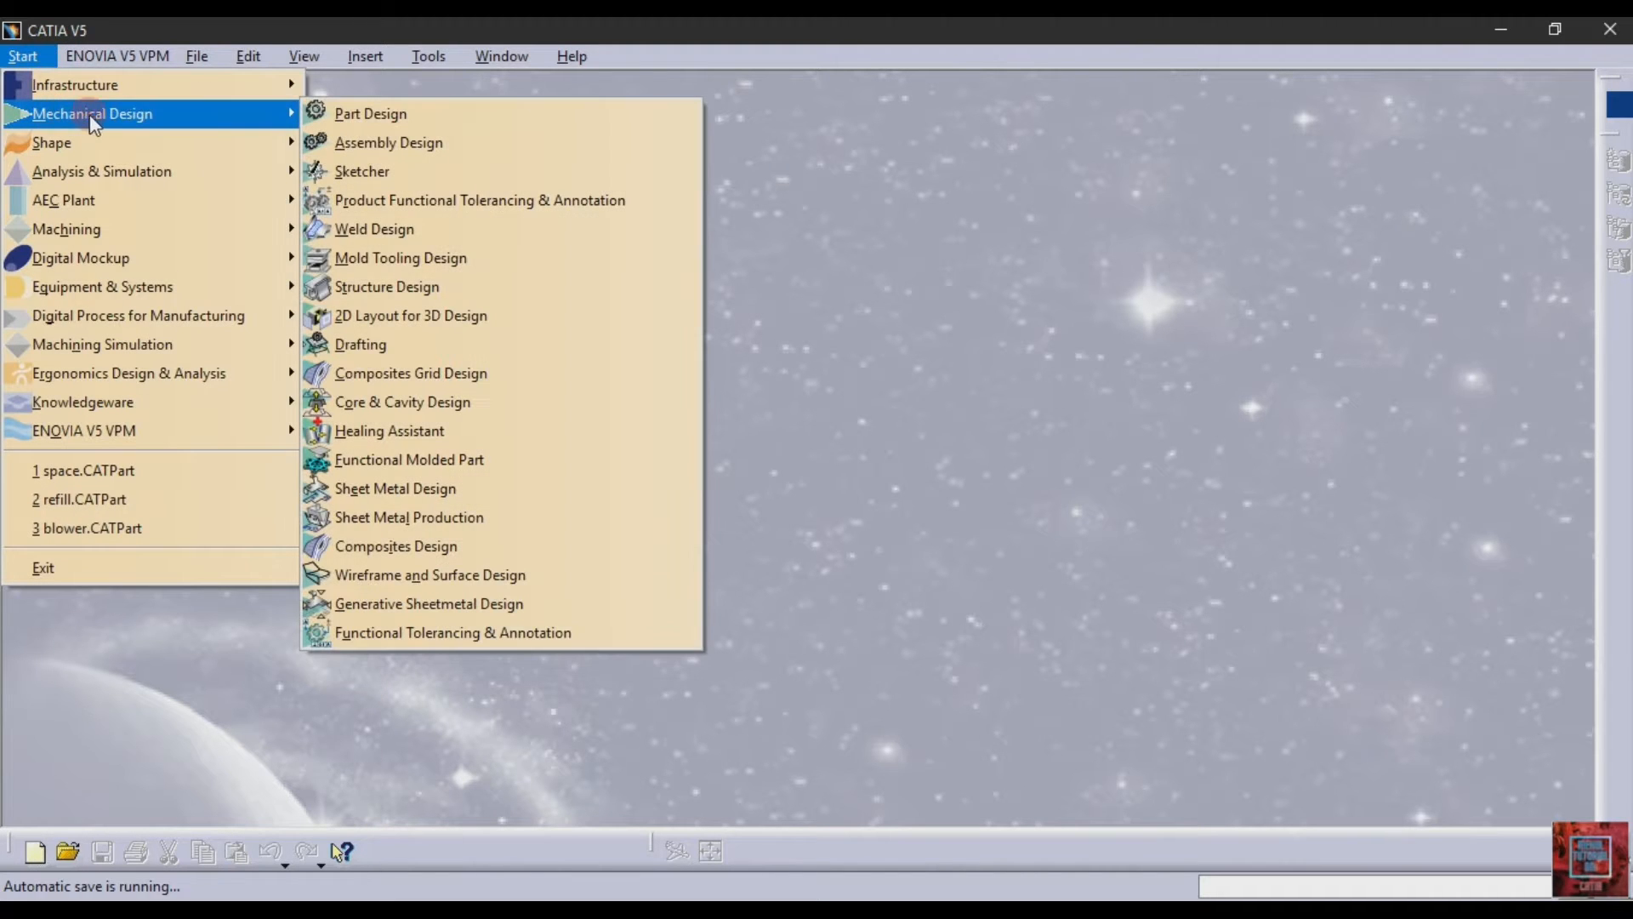
pyautogui.click(421, 115)
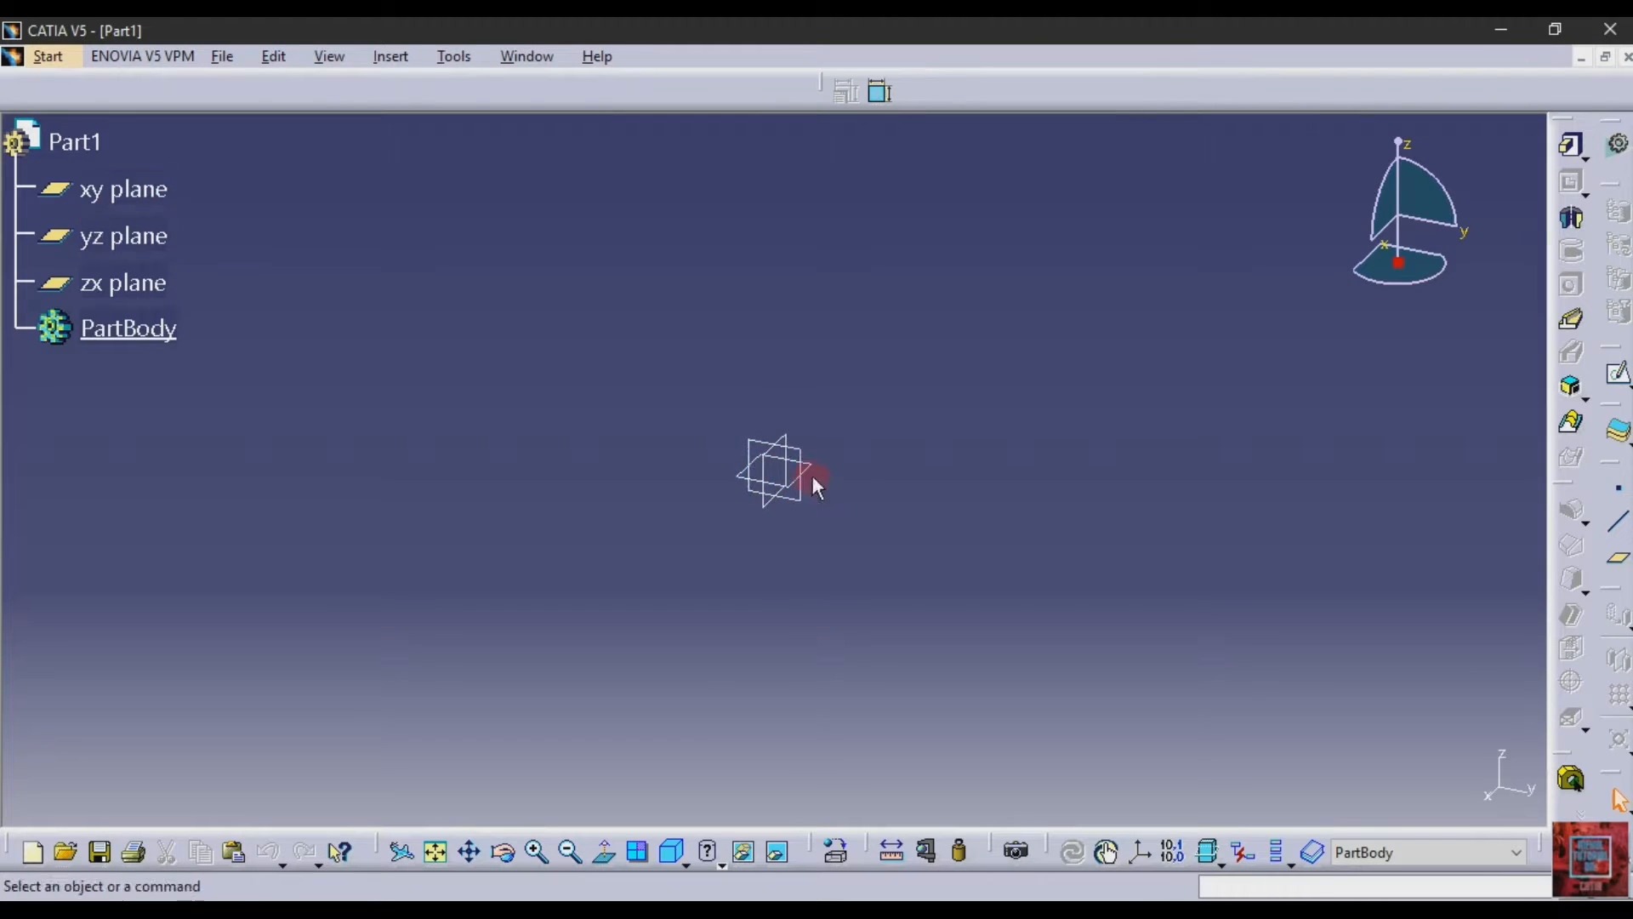
# - Open a sketch on the xy plane and draw a hexagon centred on the origin, about 137 mm across flats
pyautogui.click(812, 481)
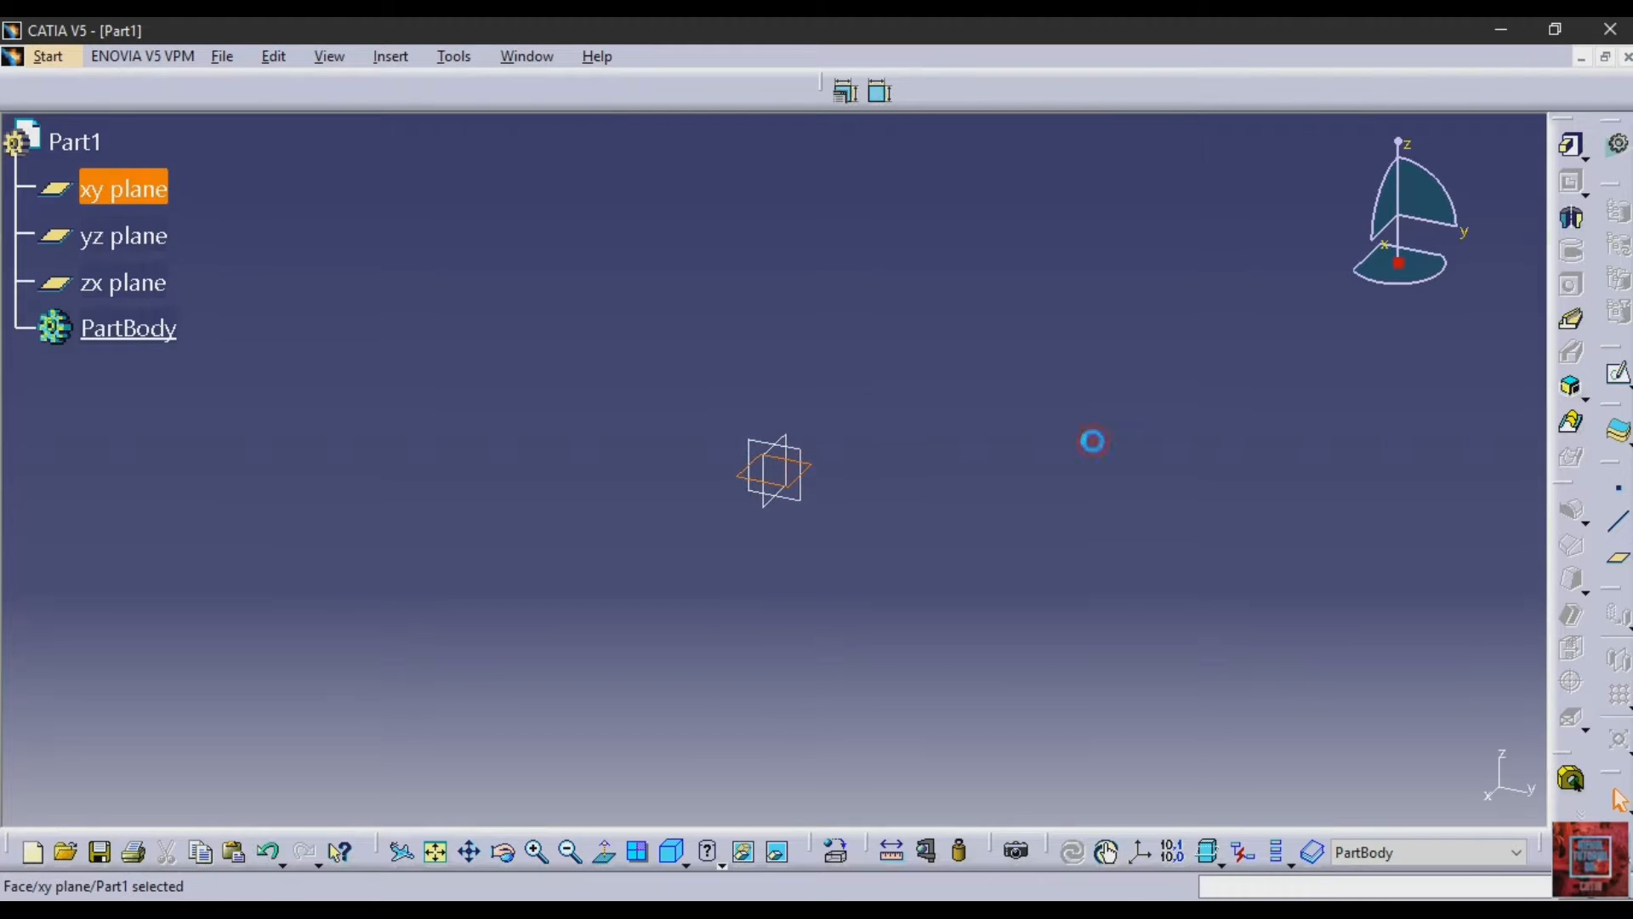
pyautogui.click(1620, 383)
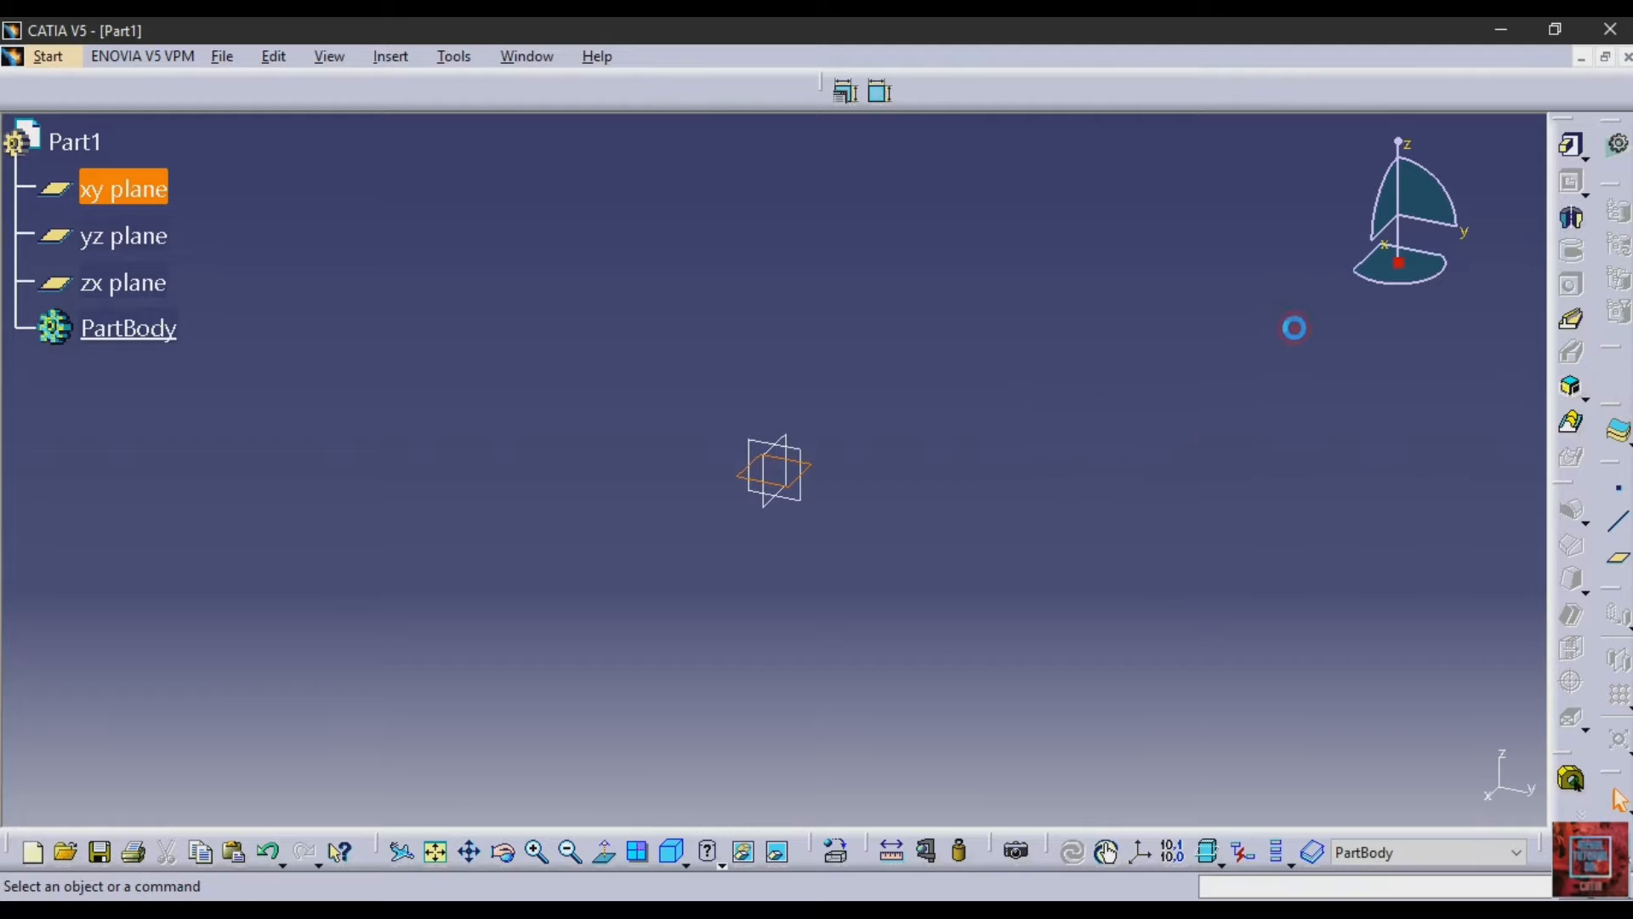
pyautogui.click(1575, 192)
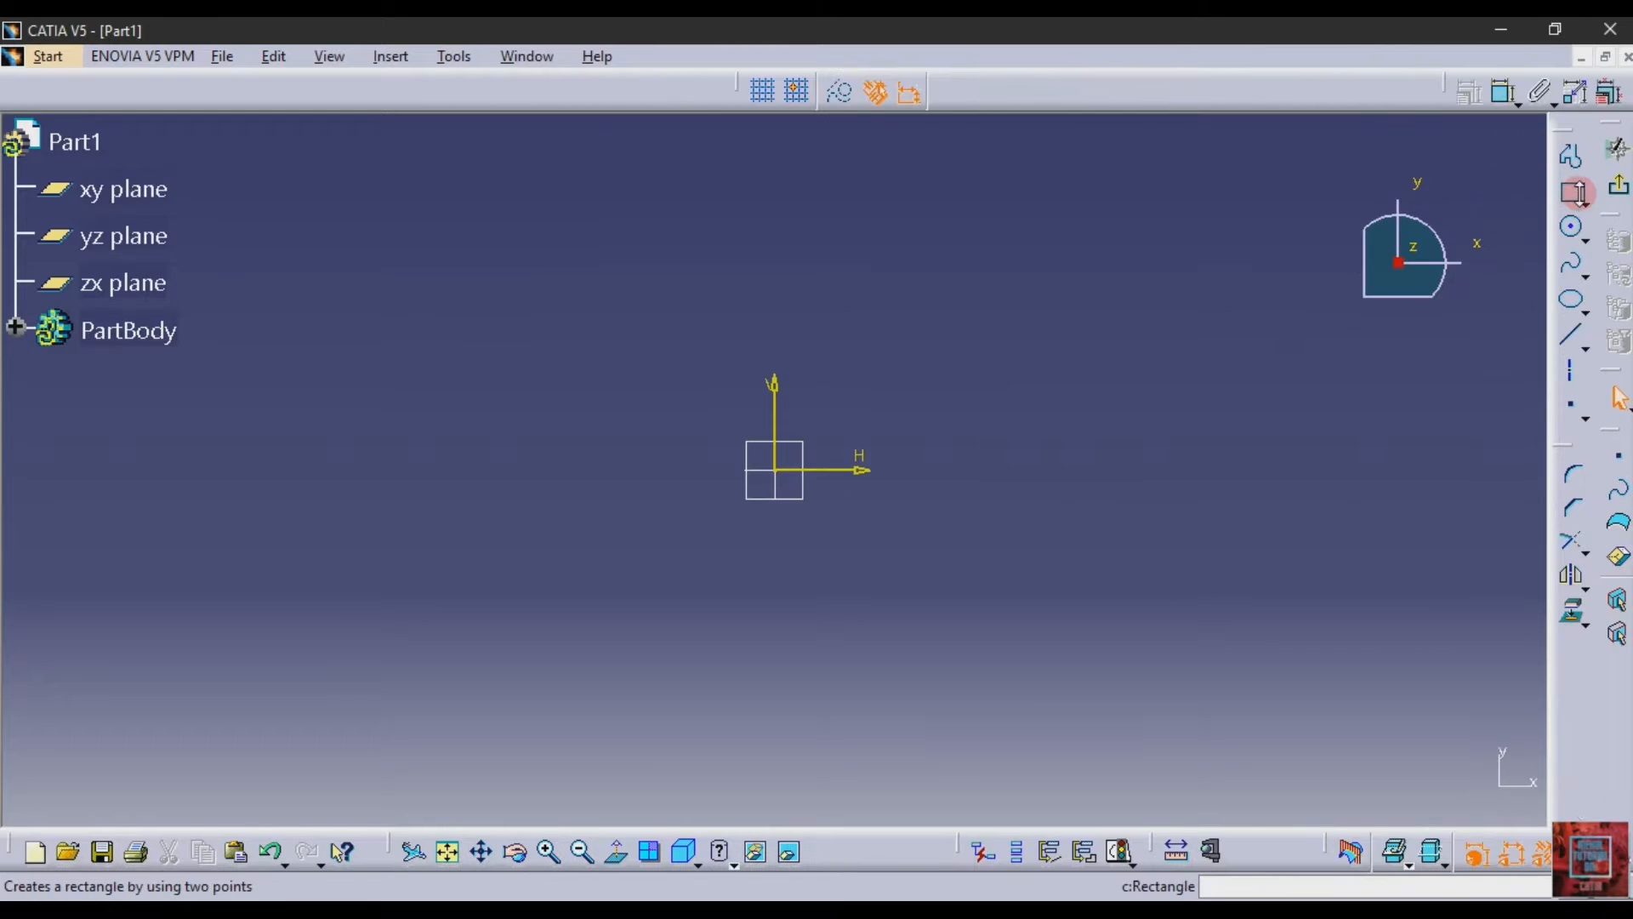
pyautogui.click(1587, 203)
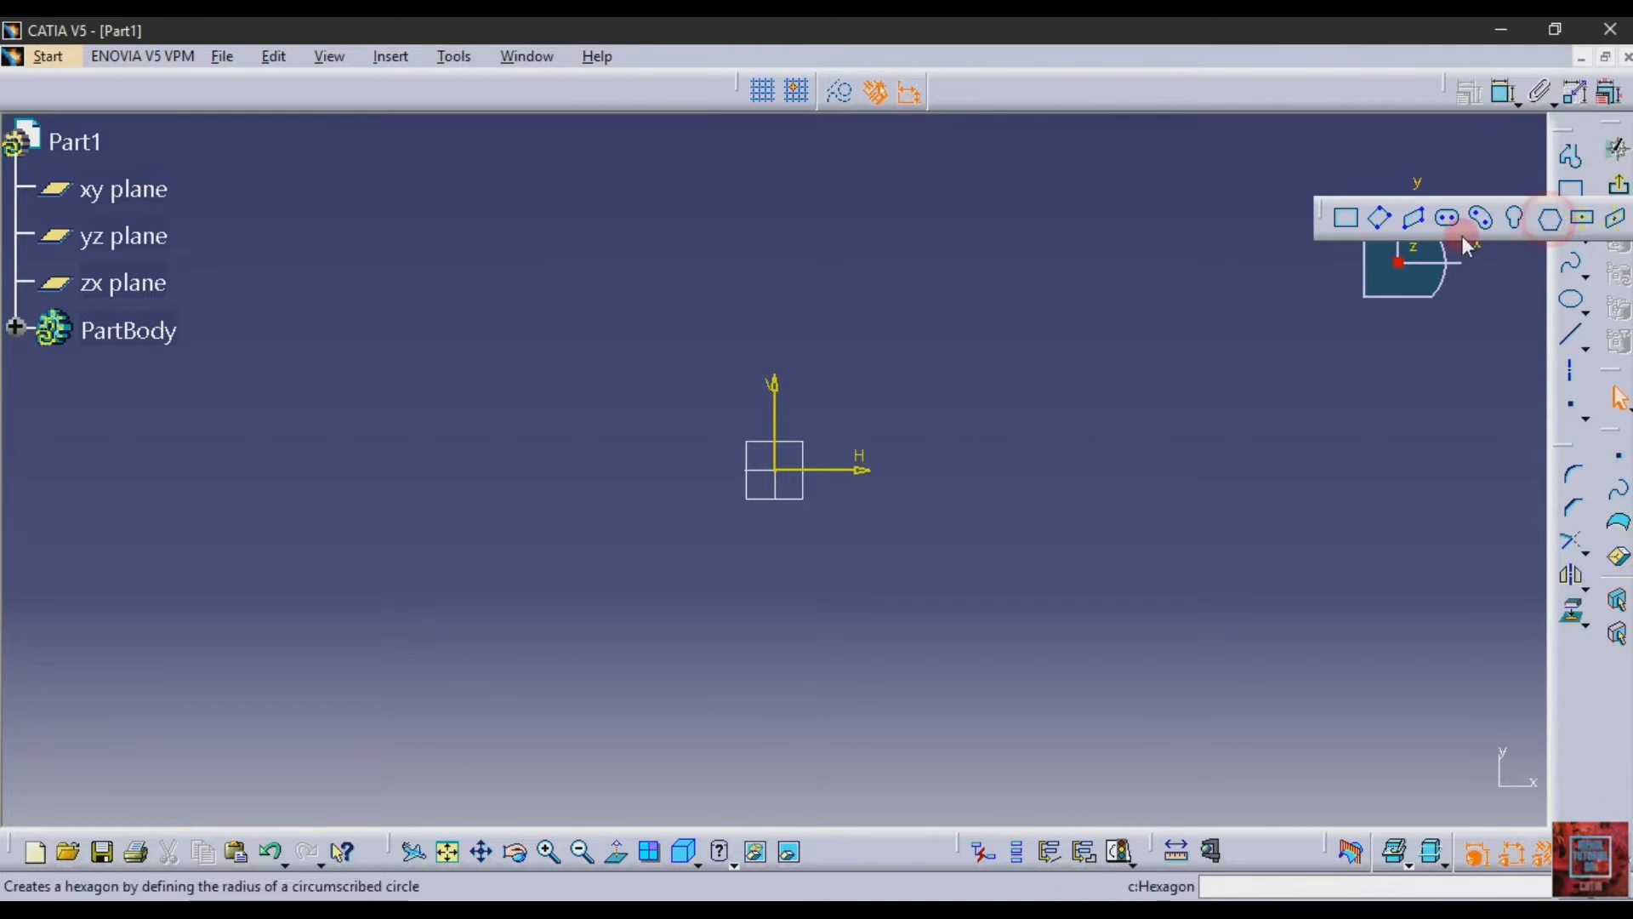
pyautogui.click(1544, 219)
pyautogui.click(776, 470)
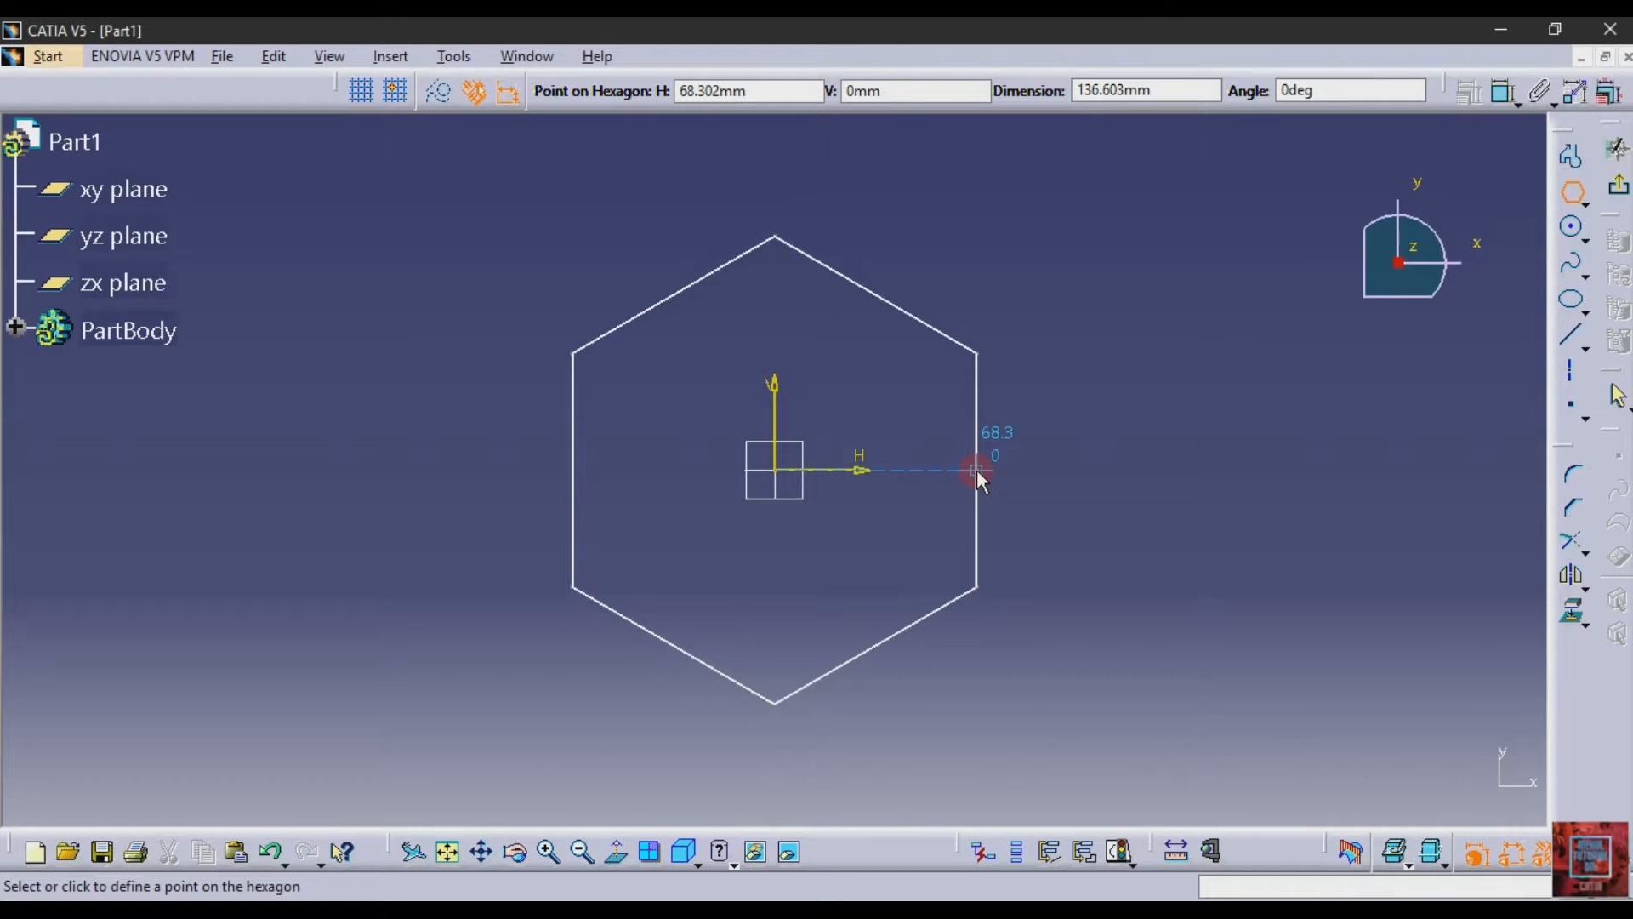
pyautogui.click(977, 469)
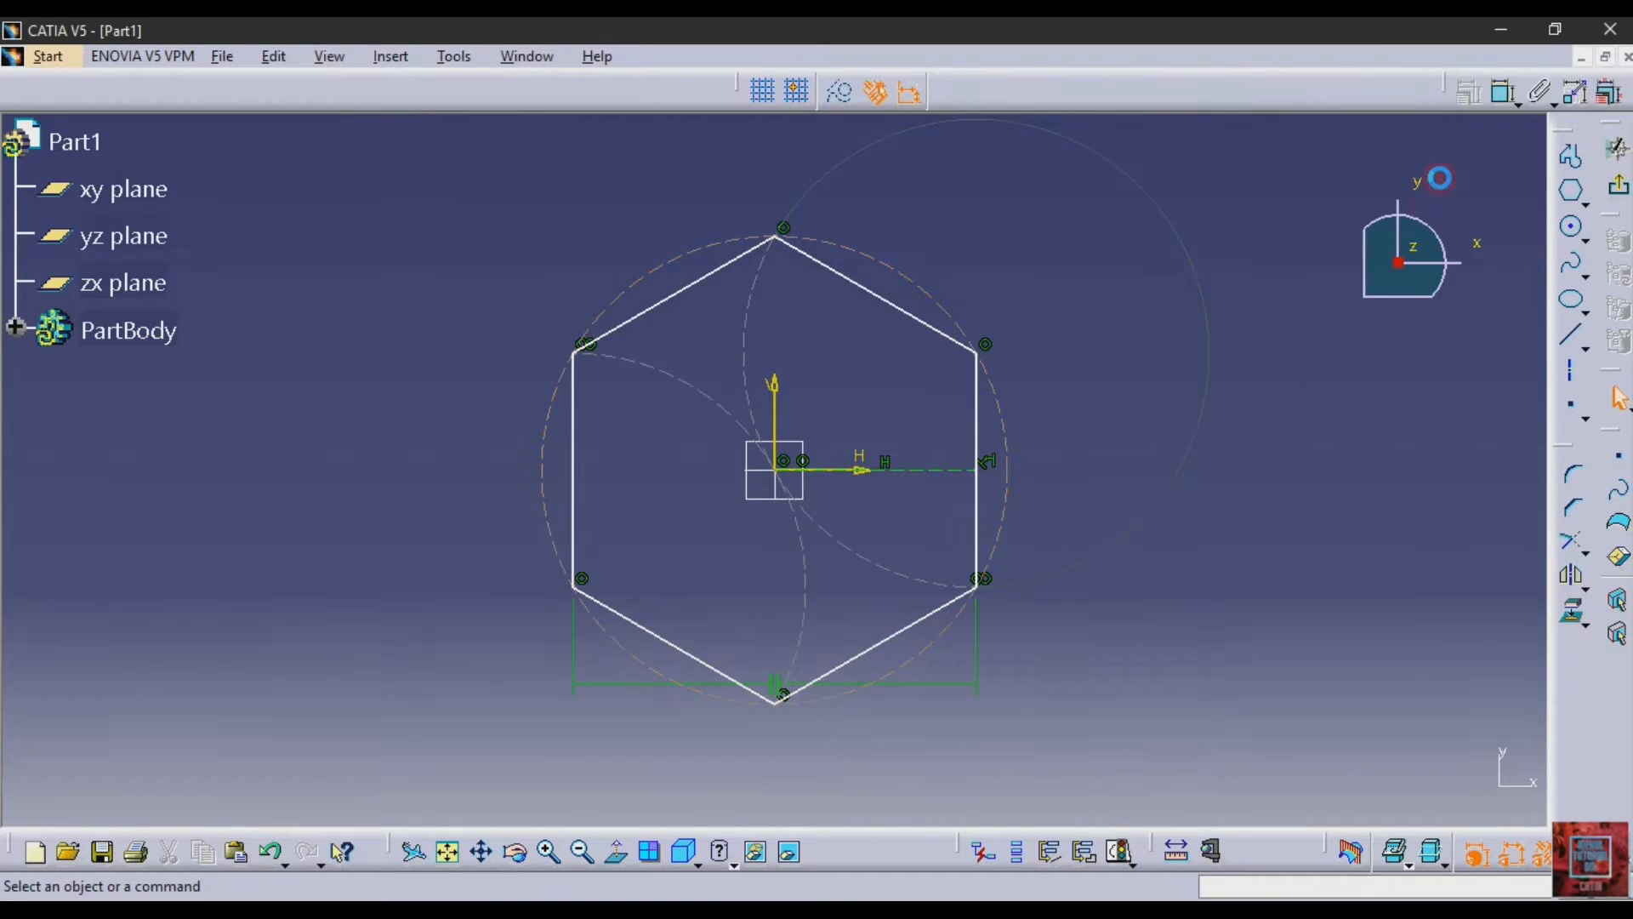
# - Dimension the hexagon's construction line from centre to vertical flat and set its length to 39.8/2 mm
pyautogui.click(1504, 91)
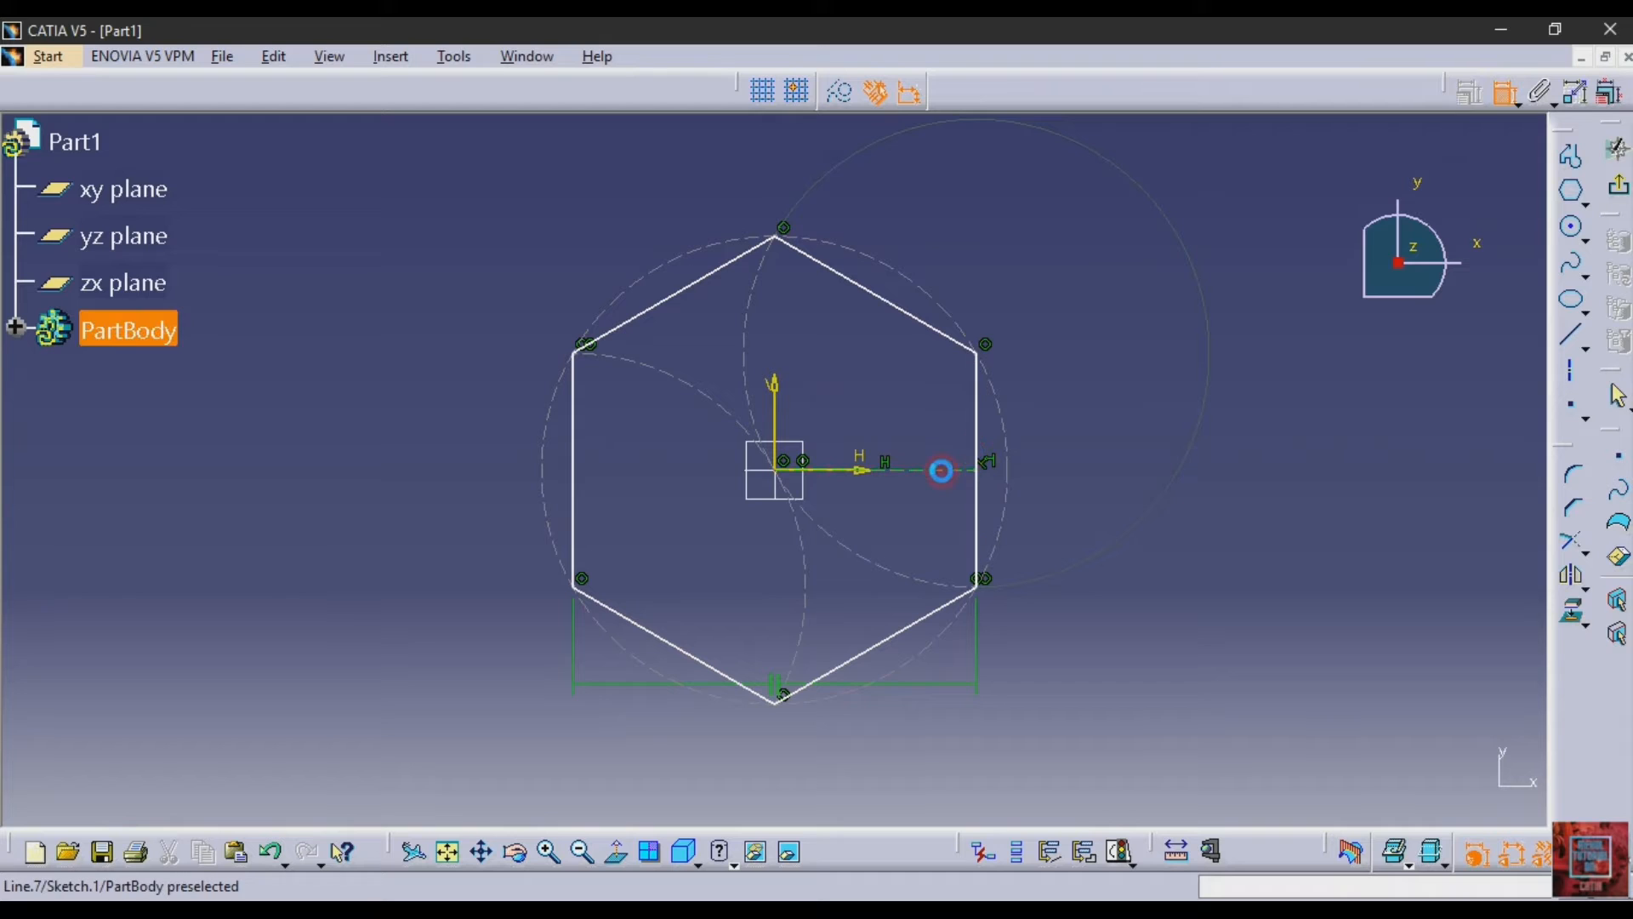
pyautogui.click(945, 468)
pyautogui.click(1164, 376)
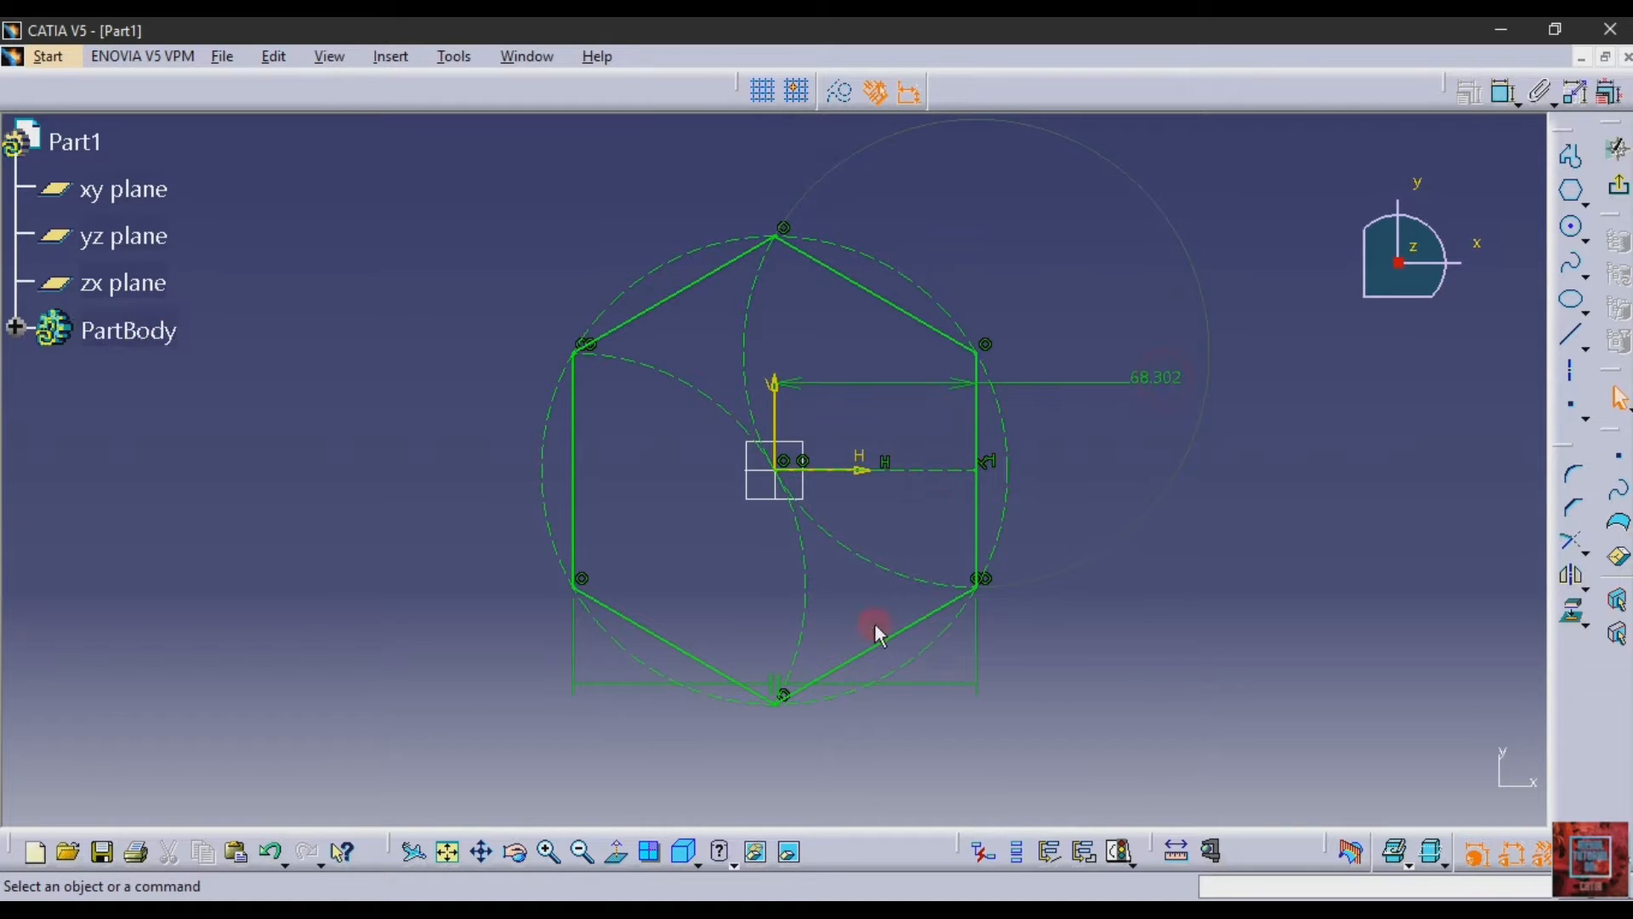
pyautogui.click(453, 909)
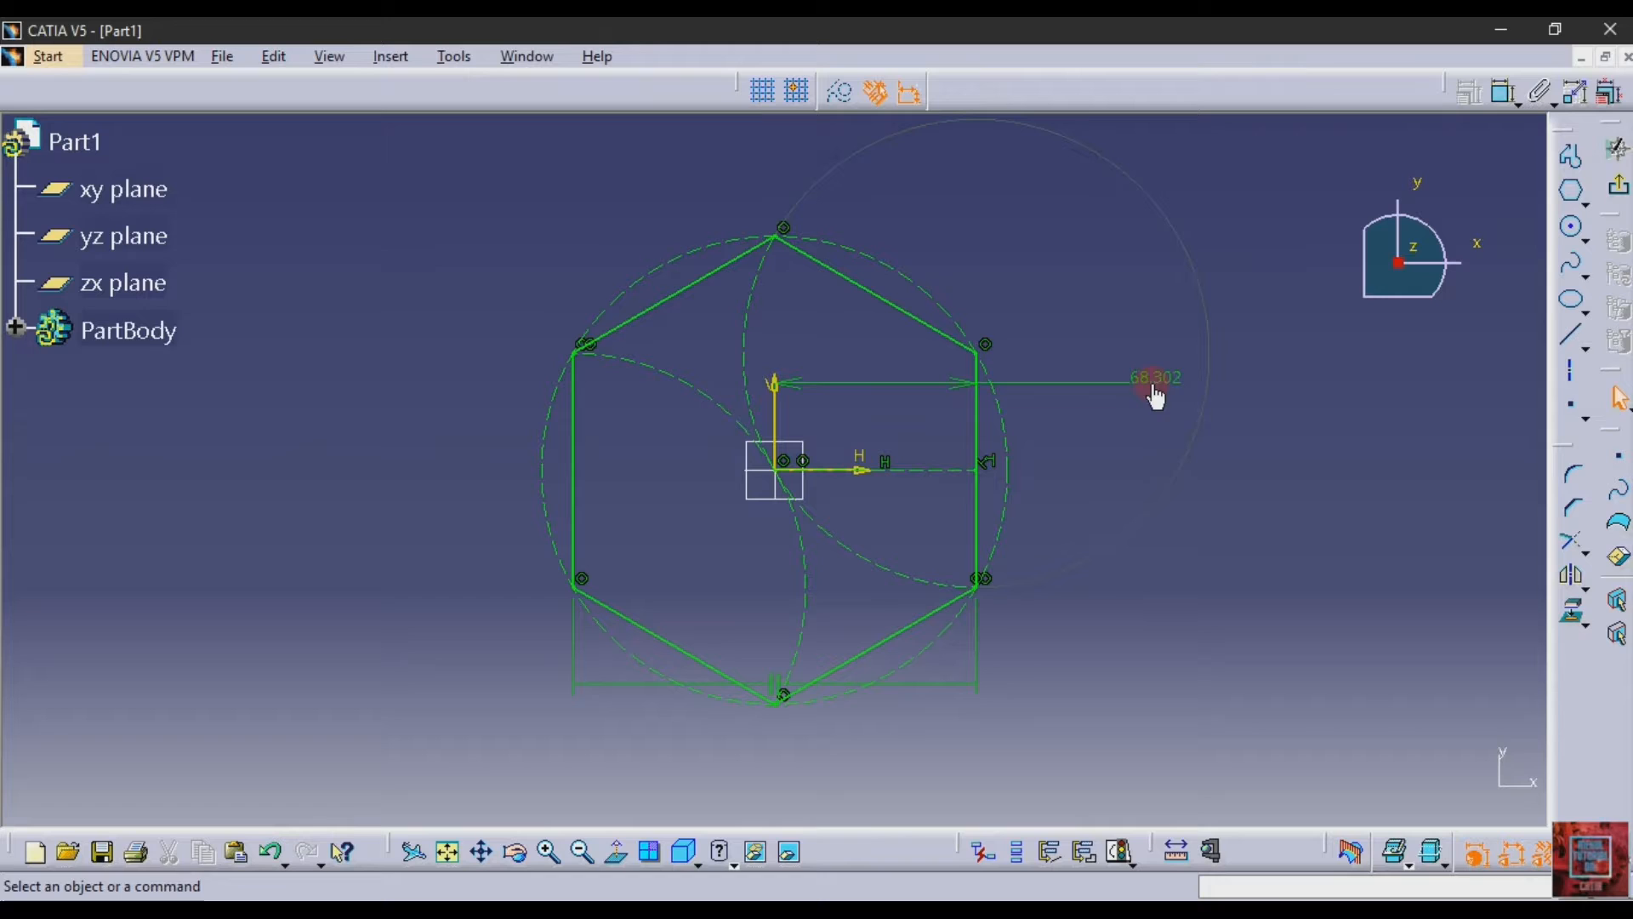
pyautogui.click(1155, 377)
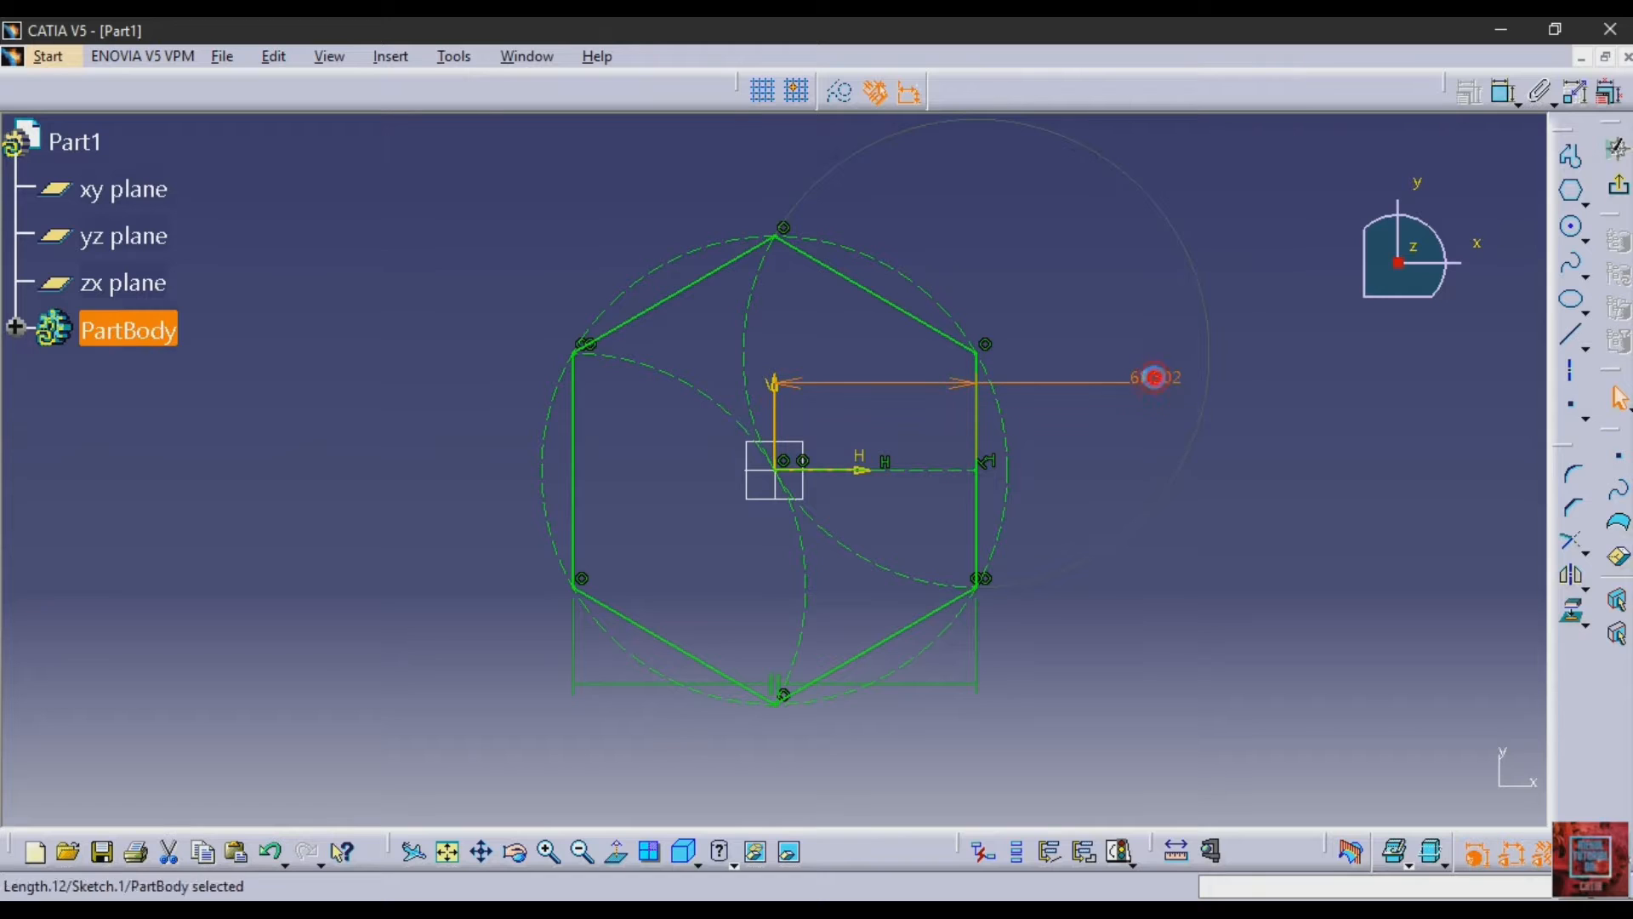
pyautogui.doubleClick(1154, 376)
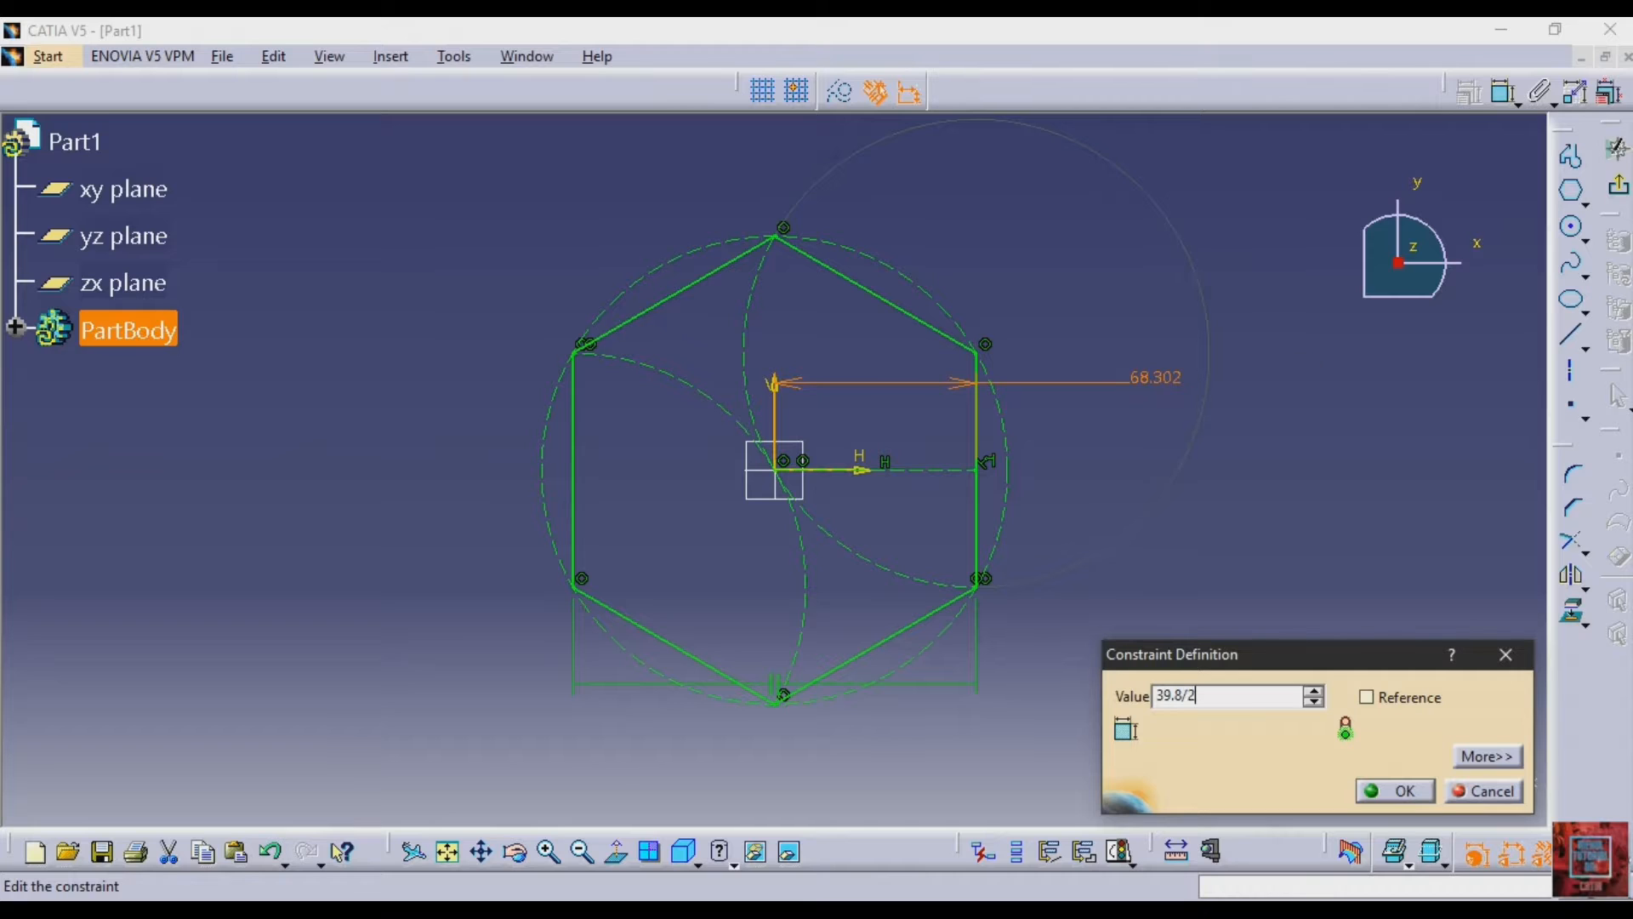
pyautogui.press('Return')
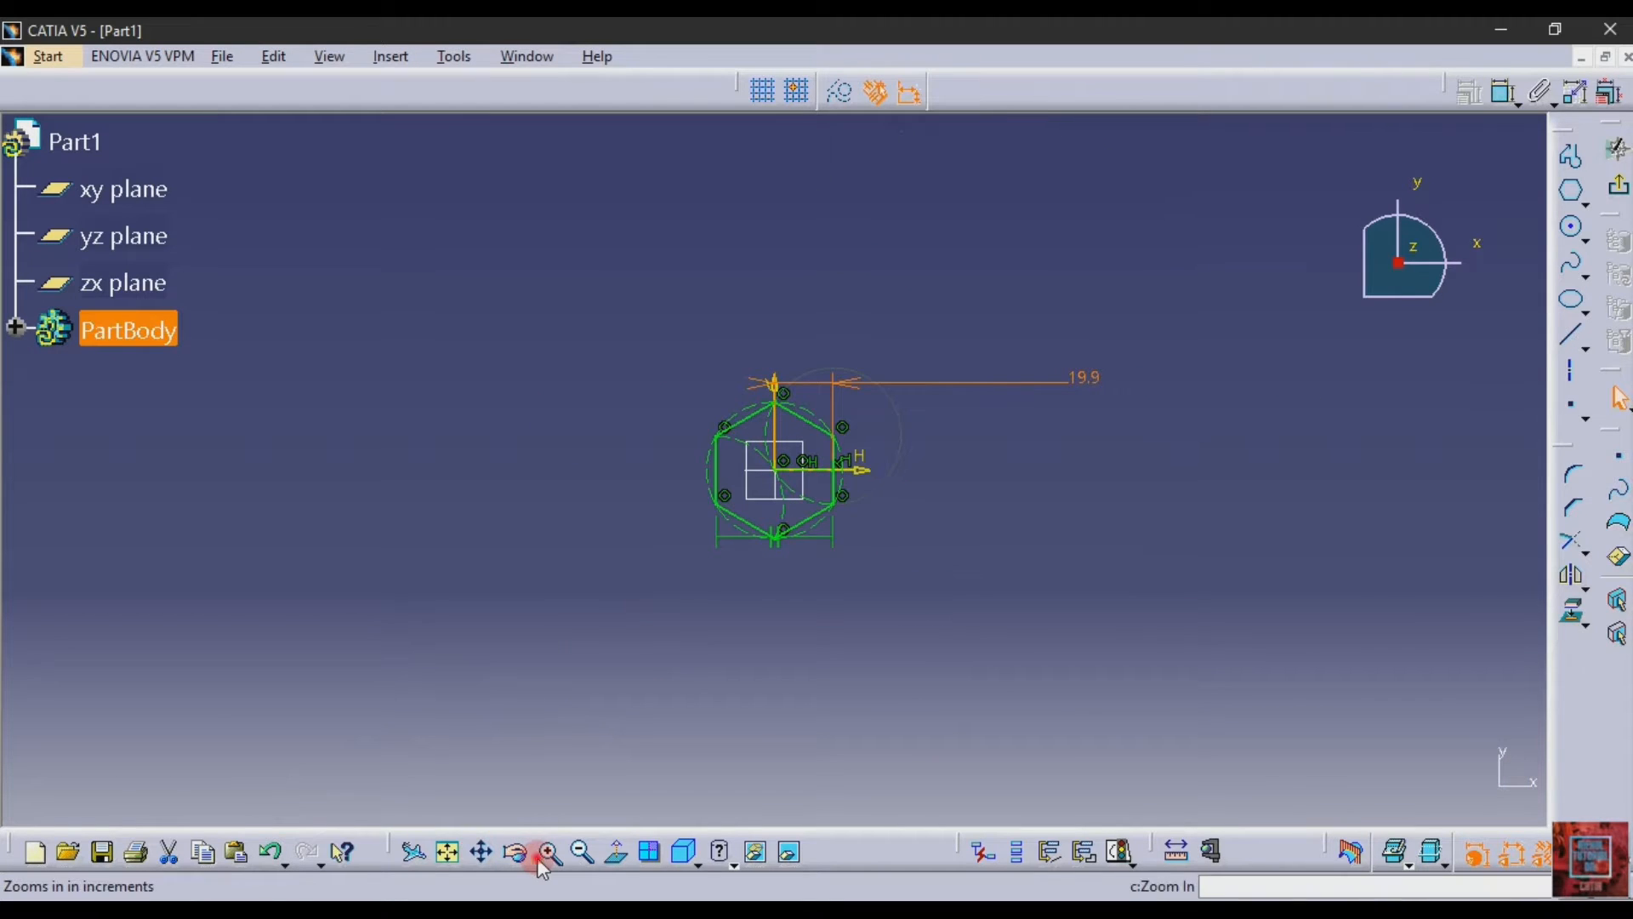
# - Draw a second hexagon centred on the origin, its flats about 10 mm outside those of the first hexagon
pyautogui.click(538, 859)
pyautogui.click(538, 859)
pyautogui.click(537, 859)
pyautogui.click(538, 859)
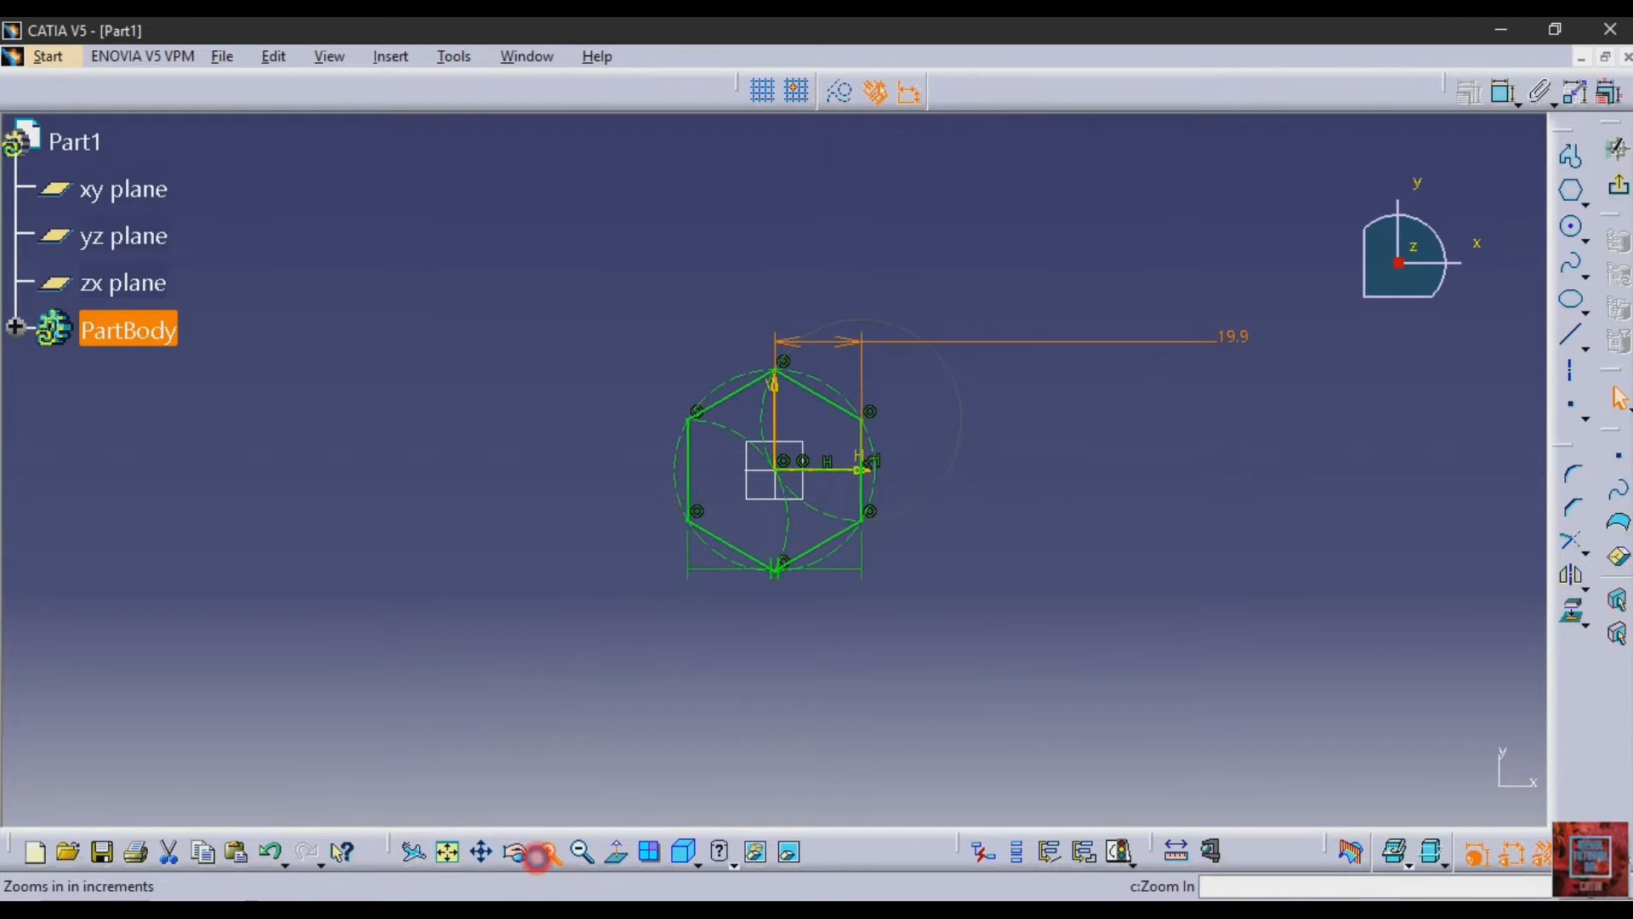
pyautogui.click(538, 859)
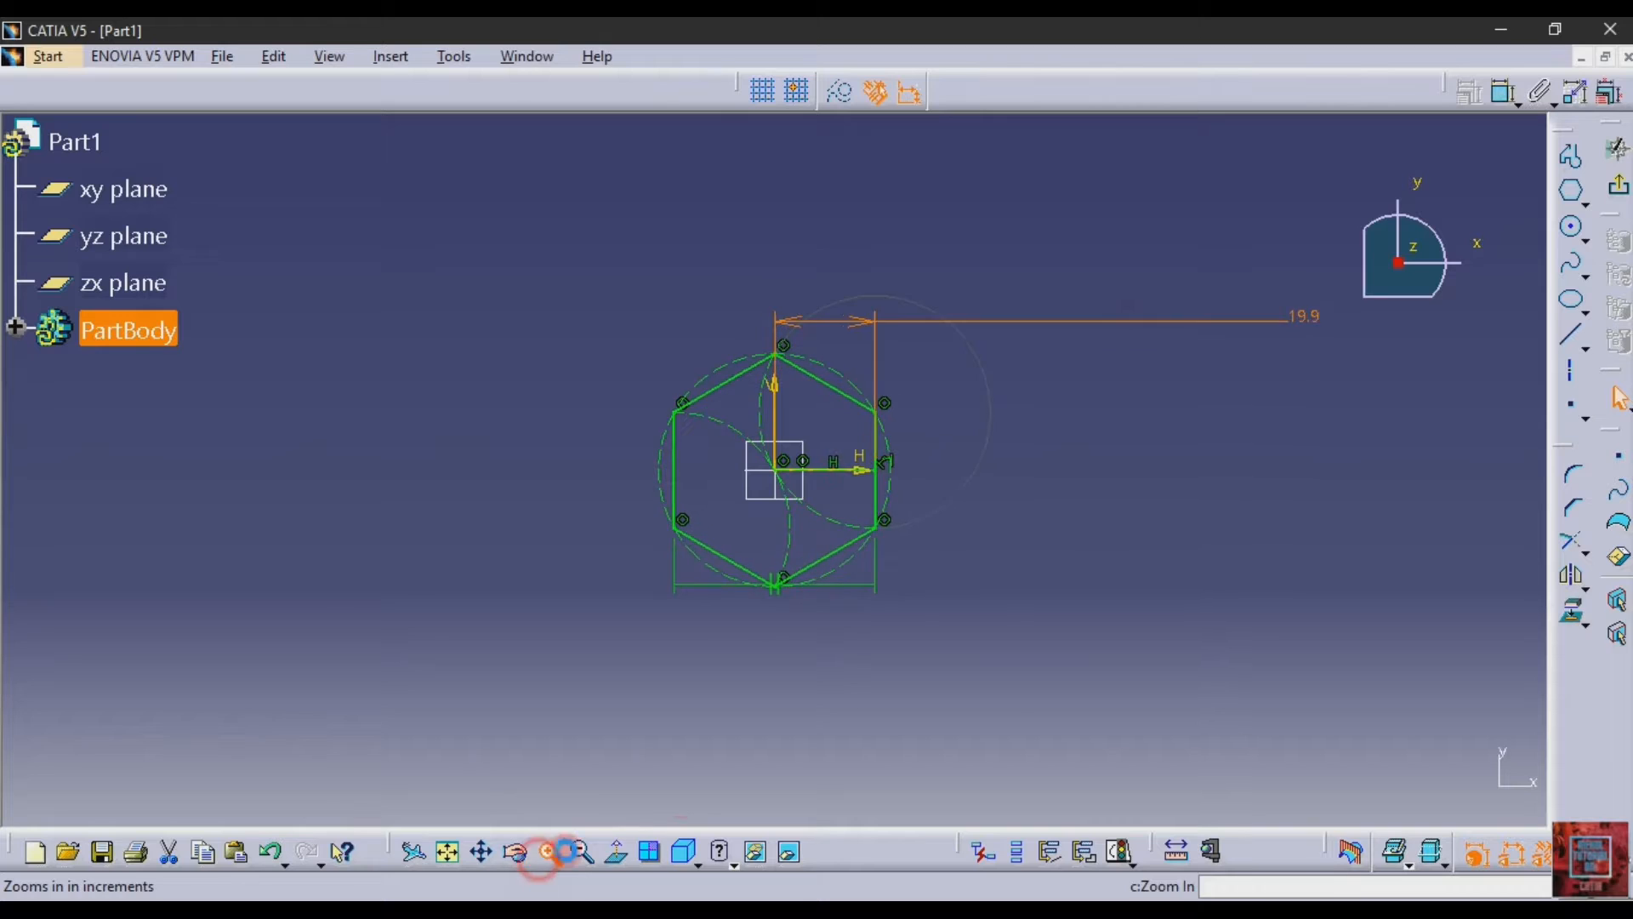
pyautogui.click(1573, 191)
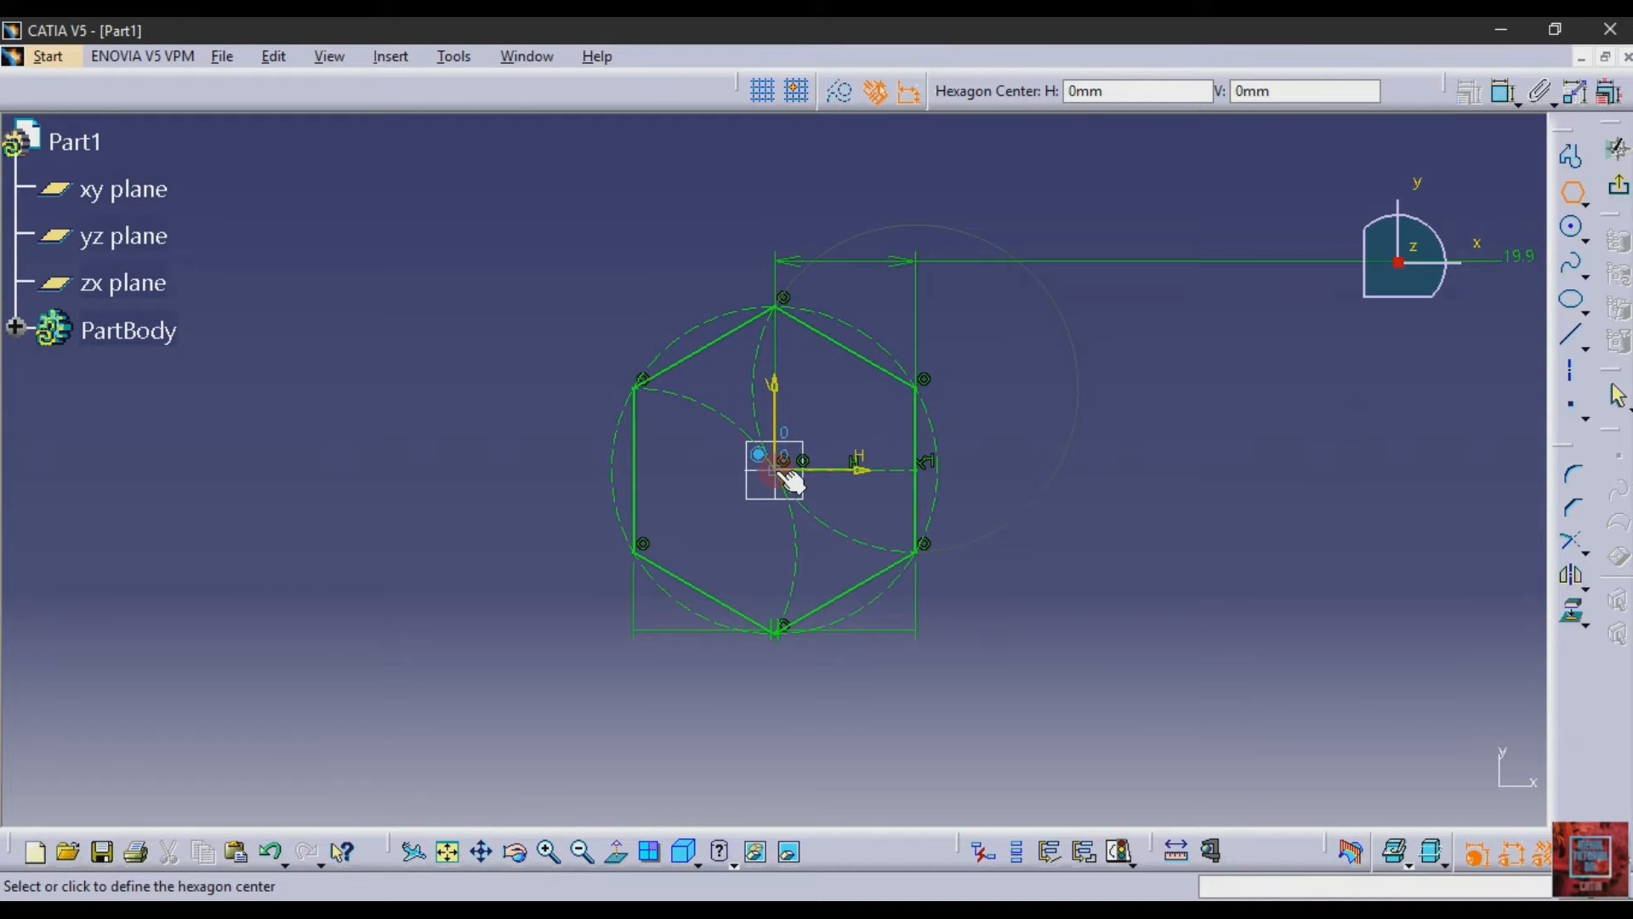
pyautogui.click(784, 468)
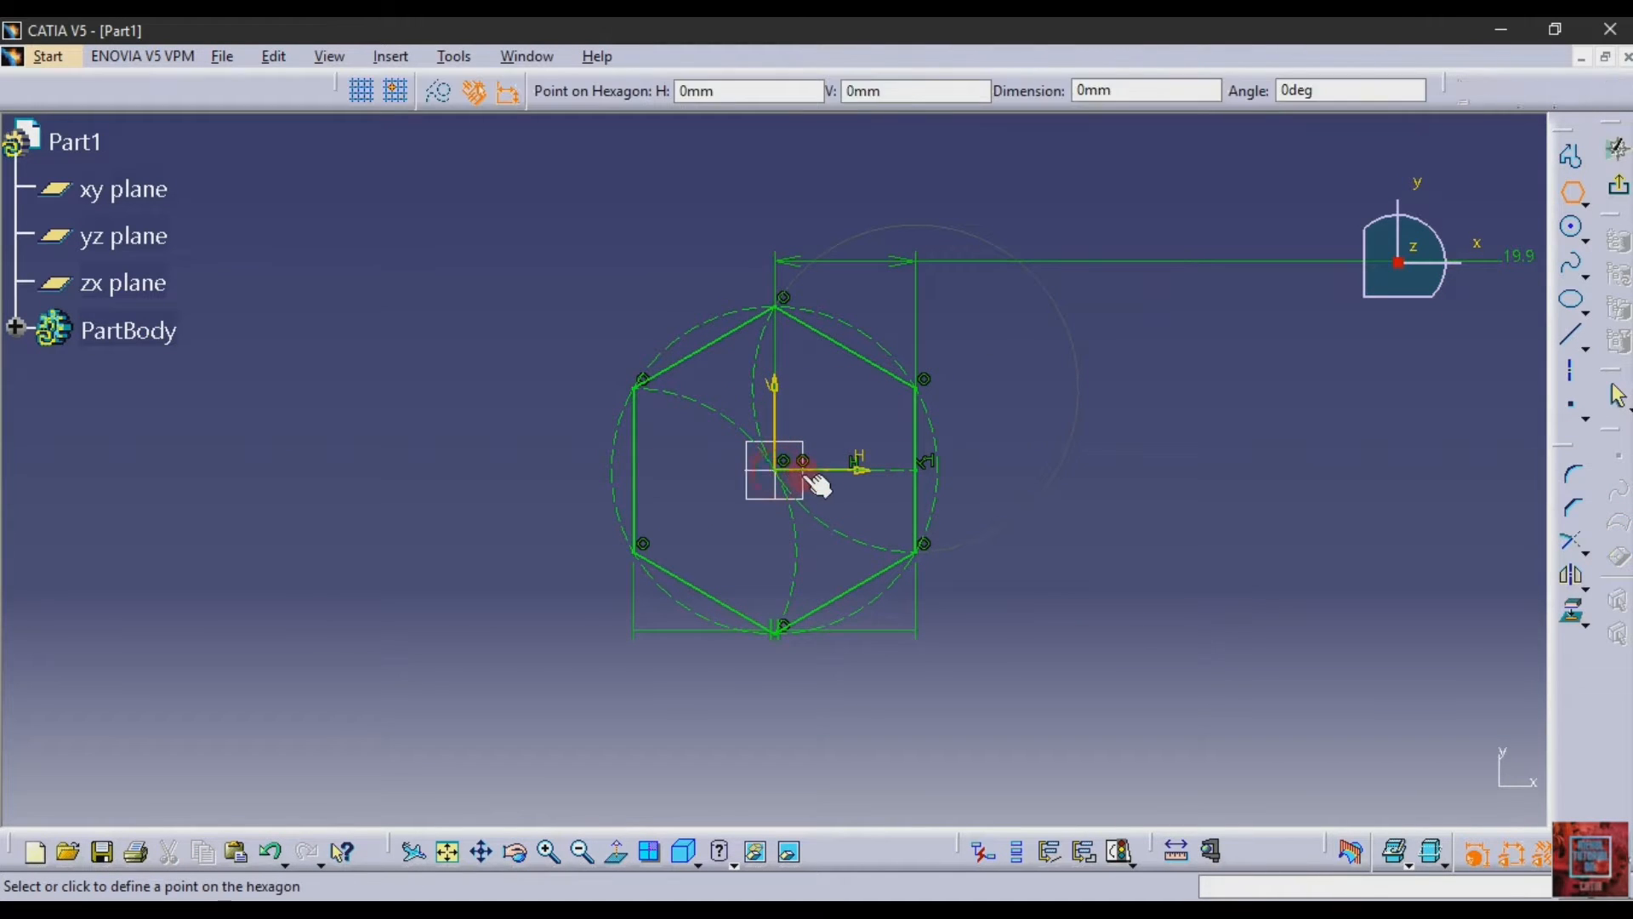
pyautogui.click(992, 471)
pyautogui.click(1242, 485)
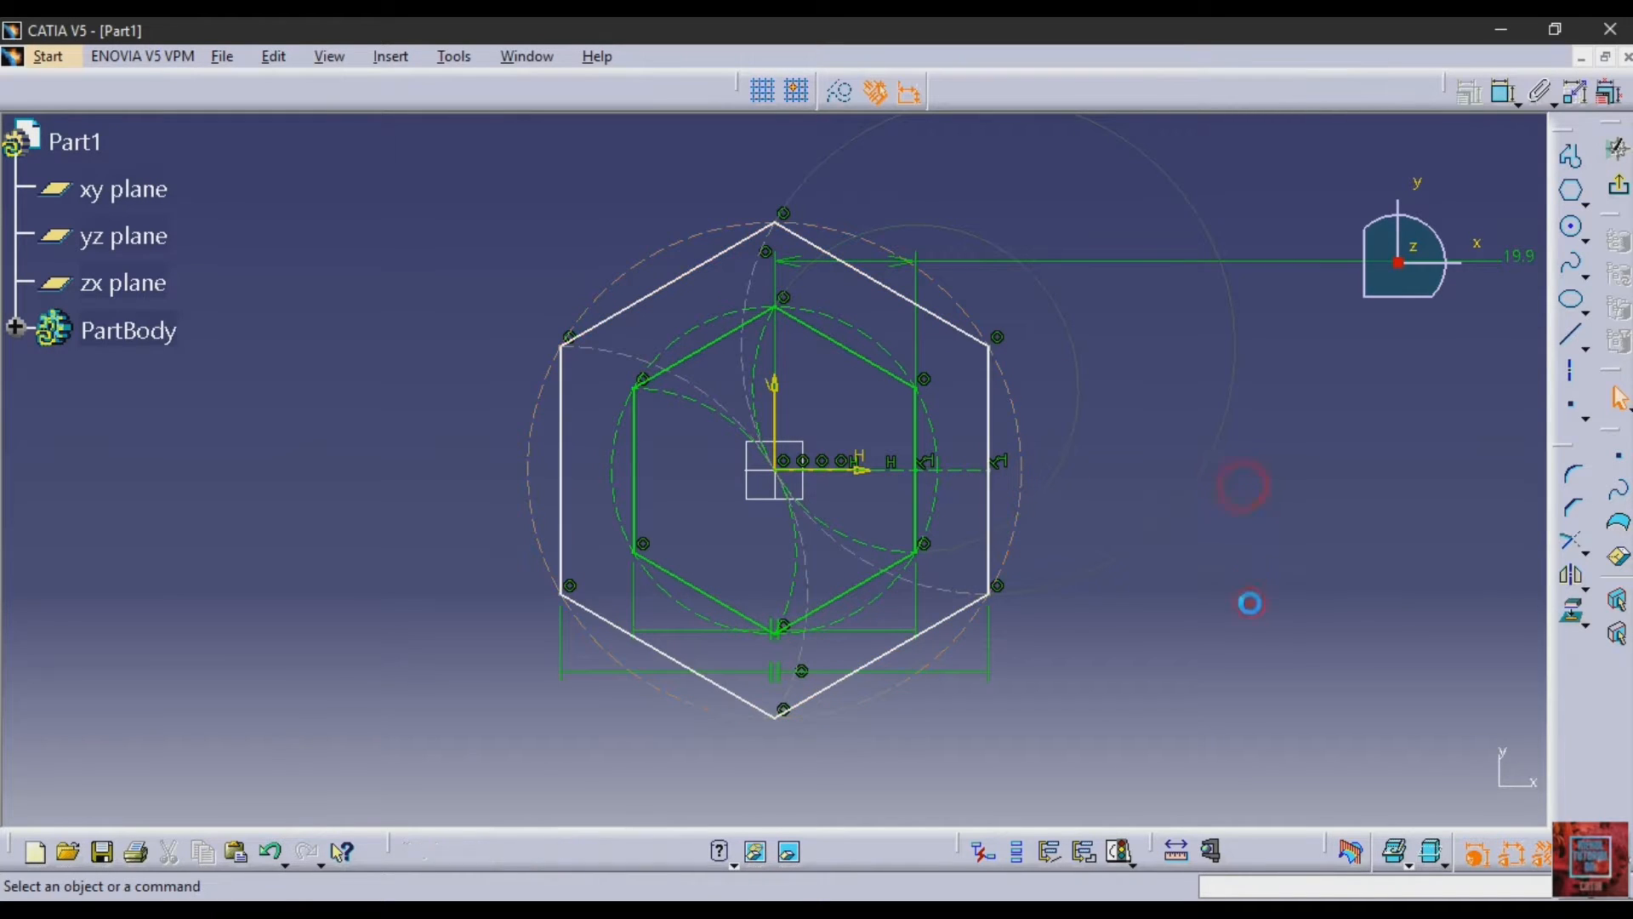
# - Constrain the offset between the vertical sides of the inner and outer hexagons to 2.1 mm
pyautogui.click(1506, 91)
pyautogui.click(1506, 93)
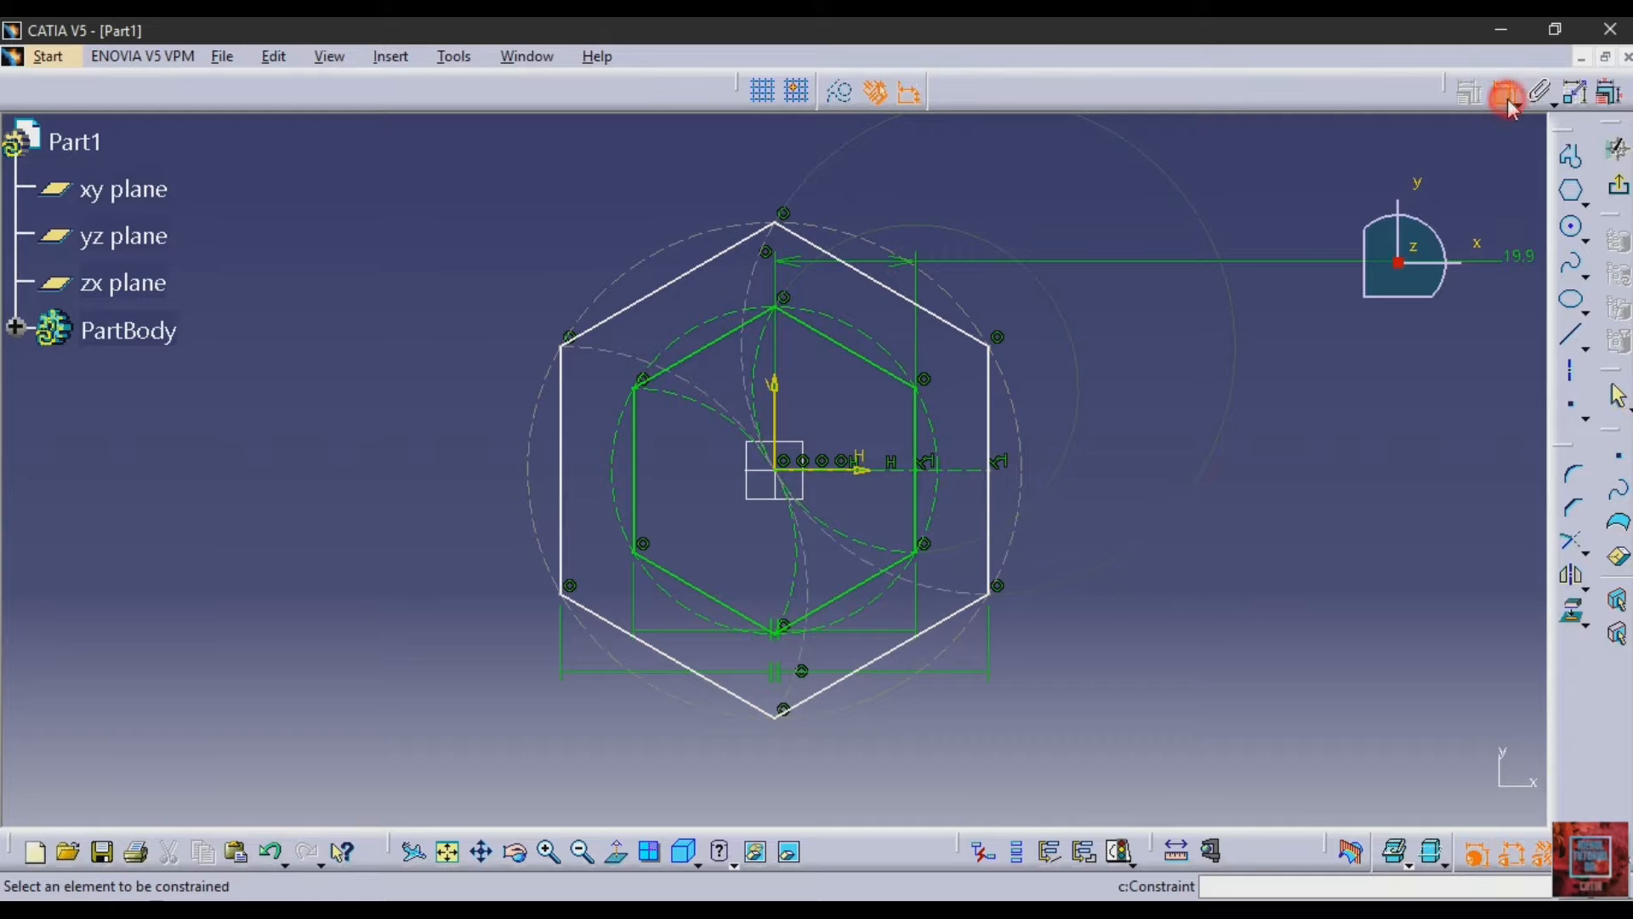
pyautogui.click(989, 476)
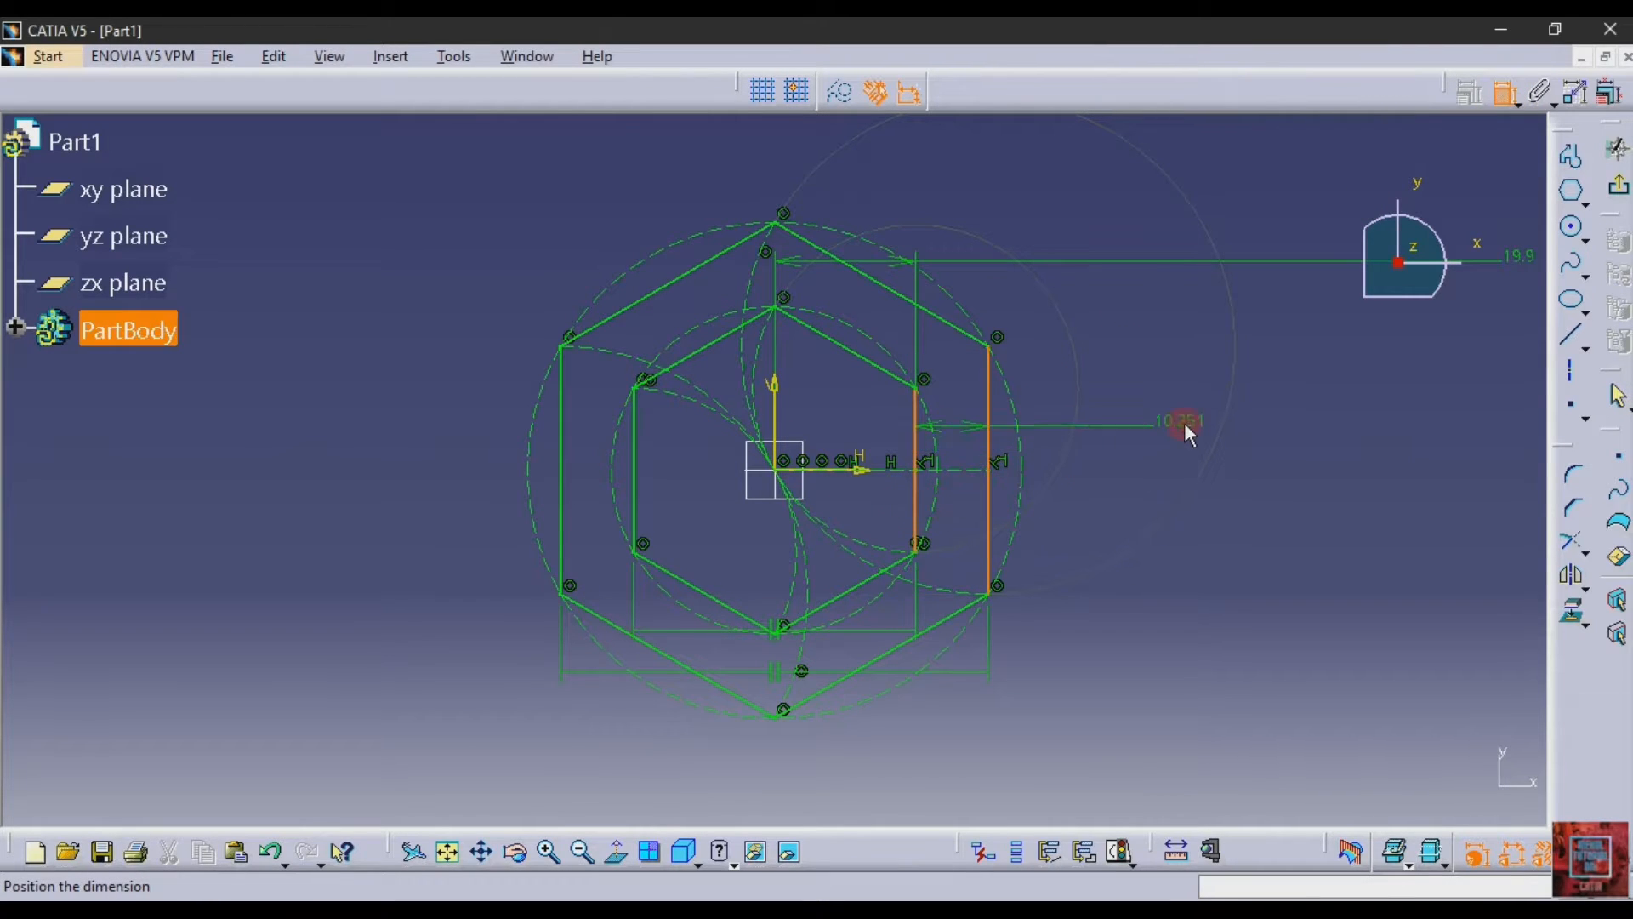
pyautogui.click(1185, 423)
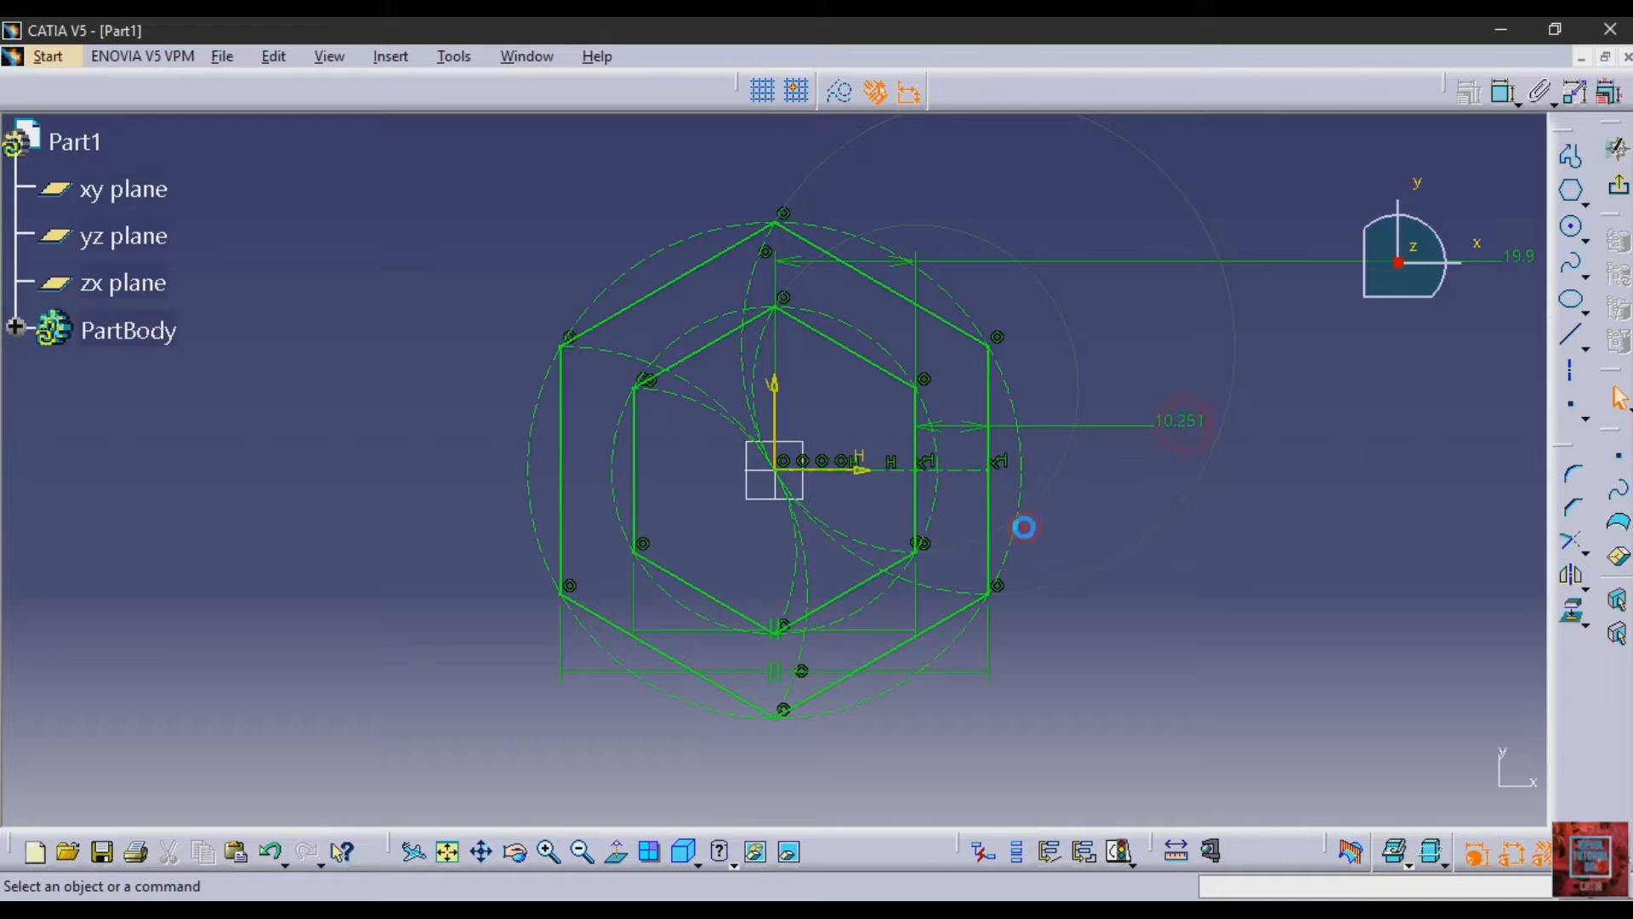
pyautogui.click(1182, 421)
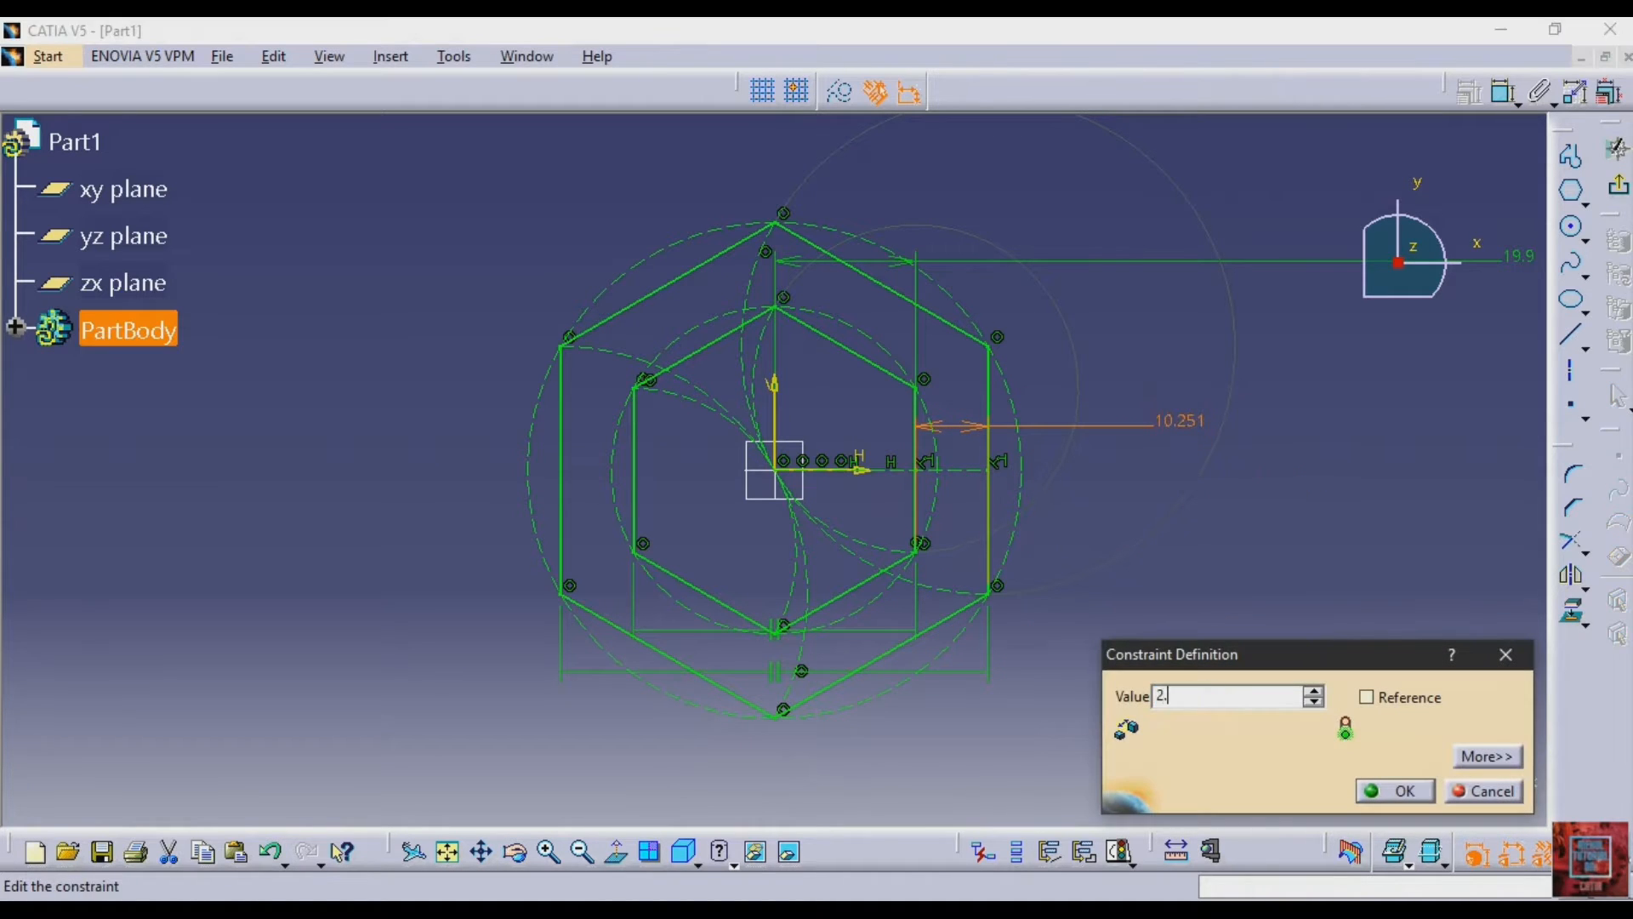
pyautogui.press('Return')
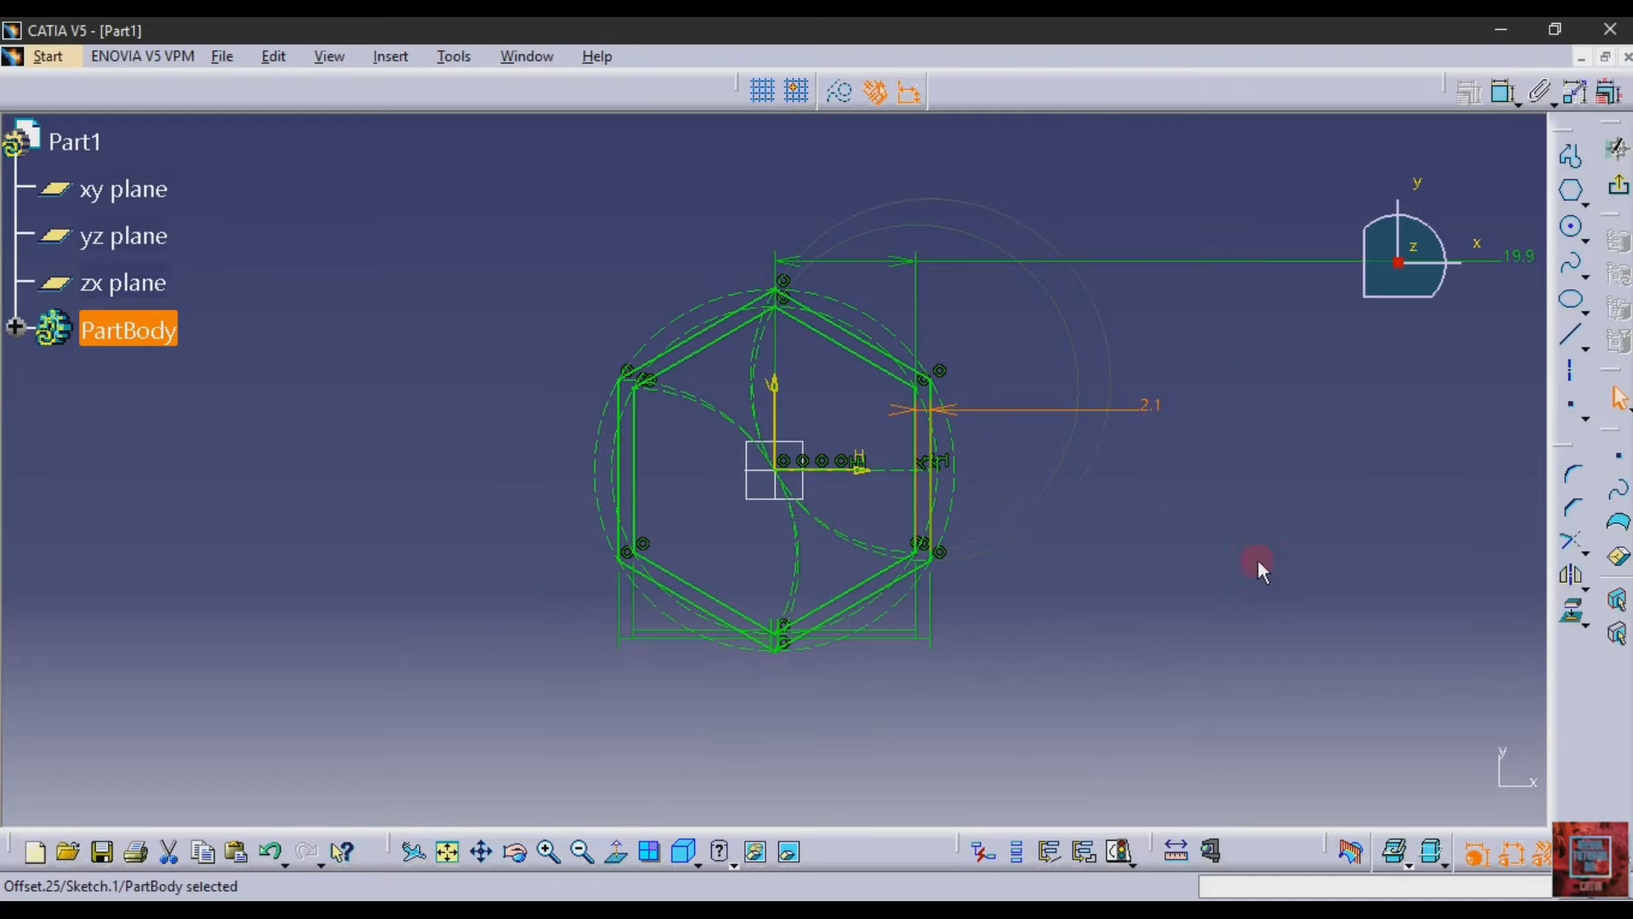
# - Finish the sketch, check the cup height in the PDF drawing, and pad the double-hexagon profile 45 mm
pyautogui.click(1619, 186)
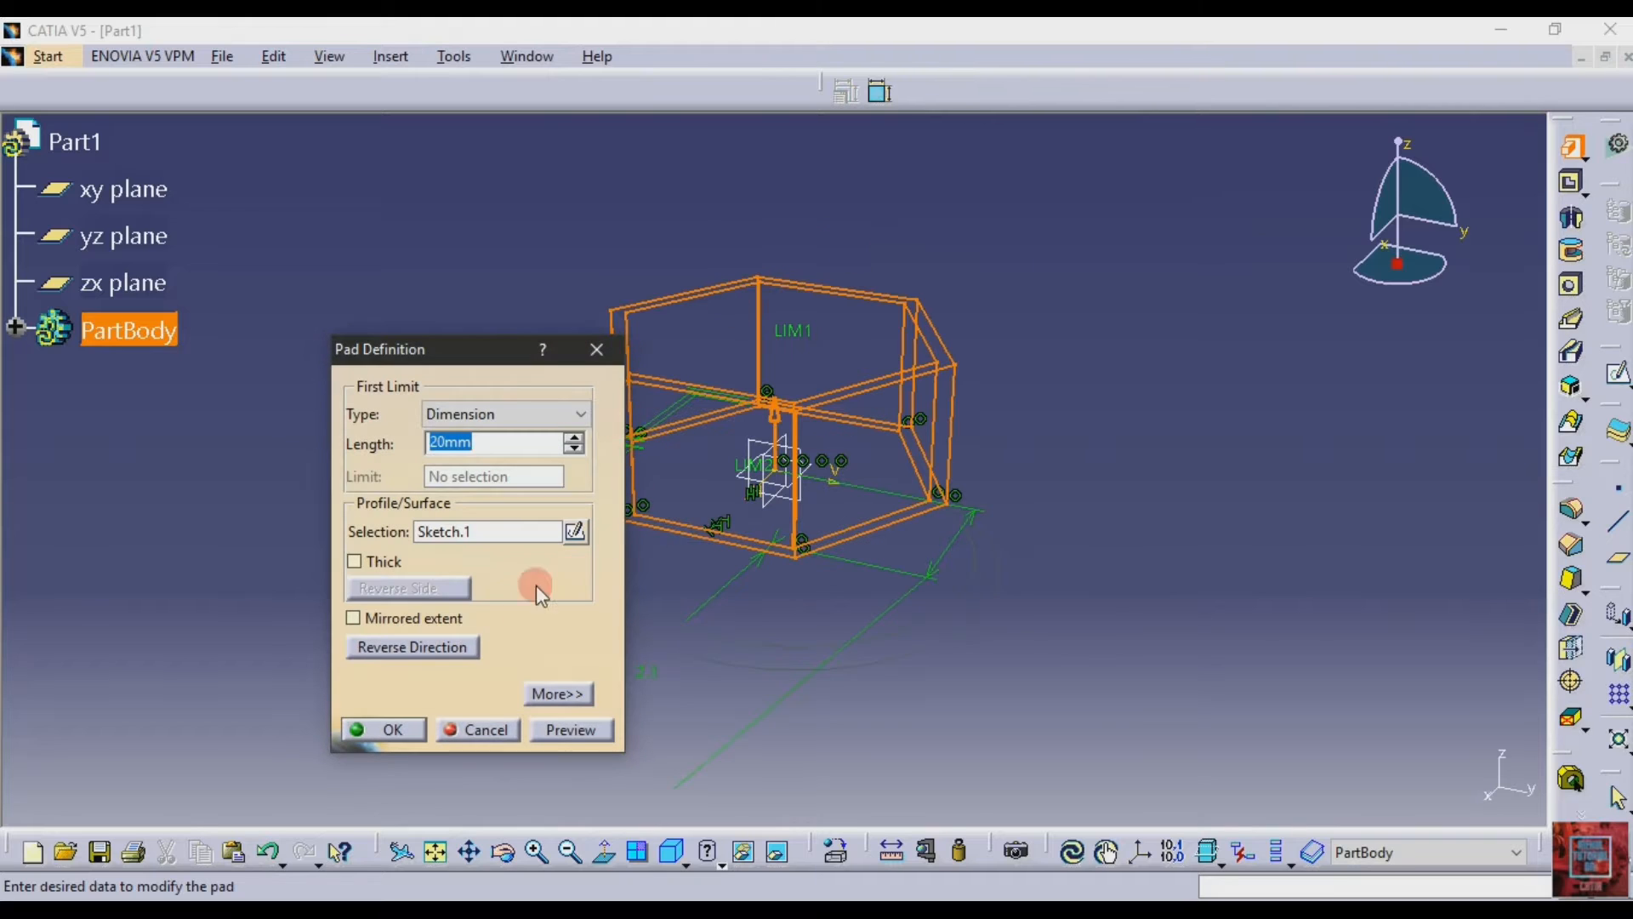
pyautogui.hotkey('alt', 'Tab')
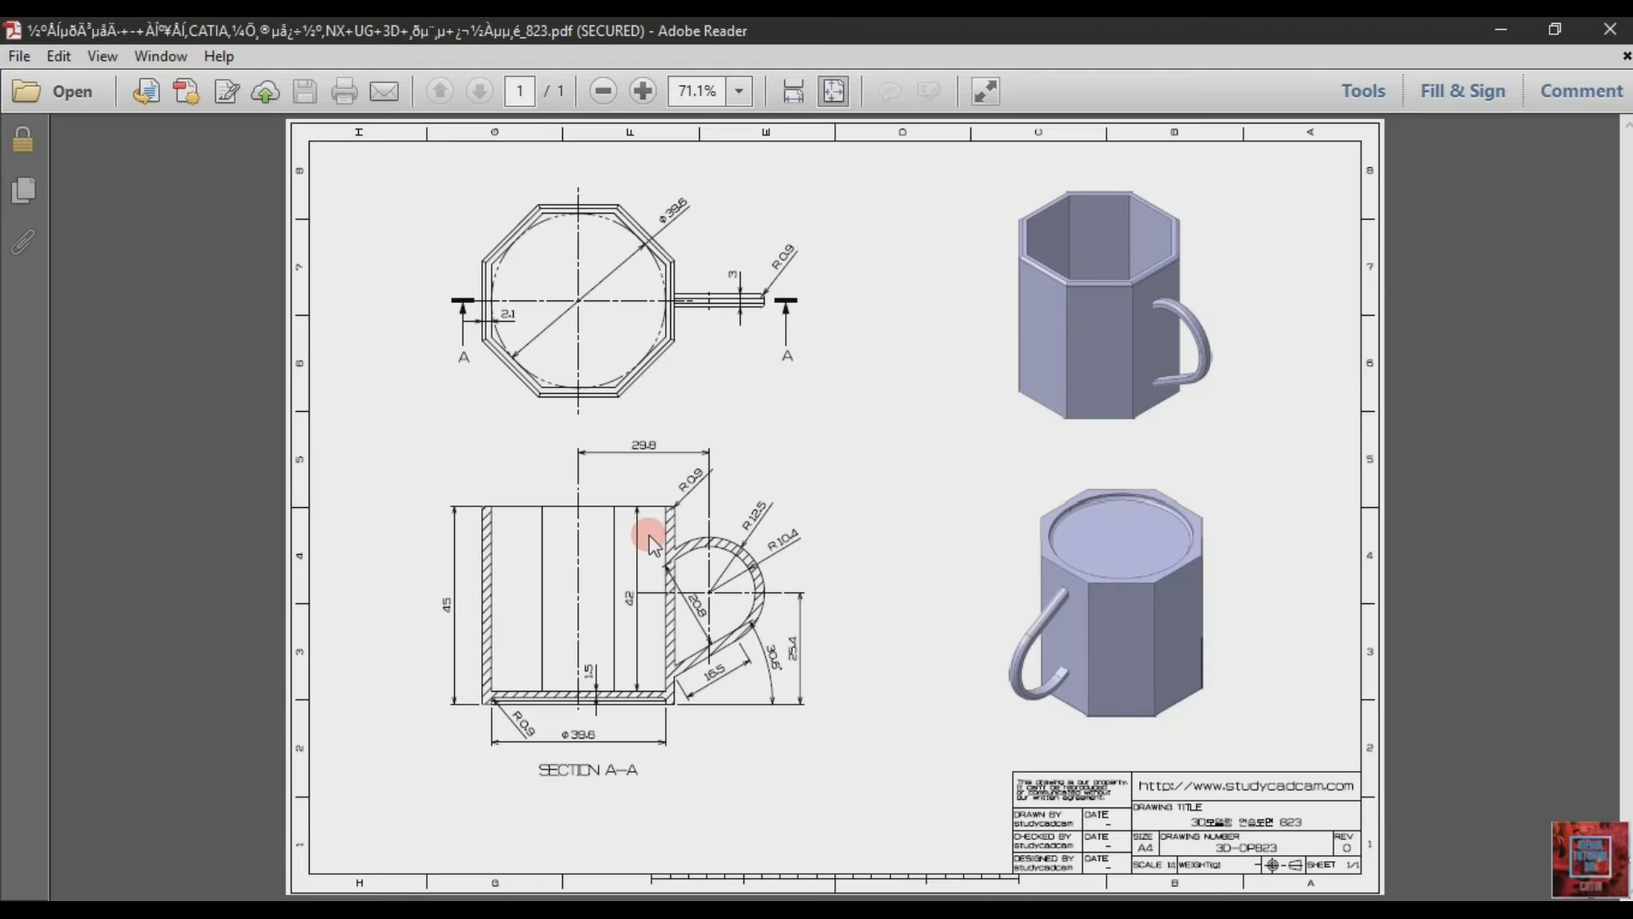
pyautogui.hotkey('alt', 'Tab')
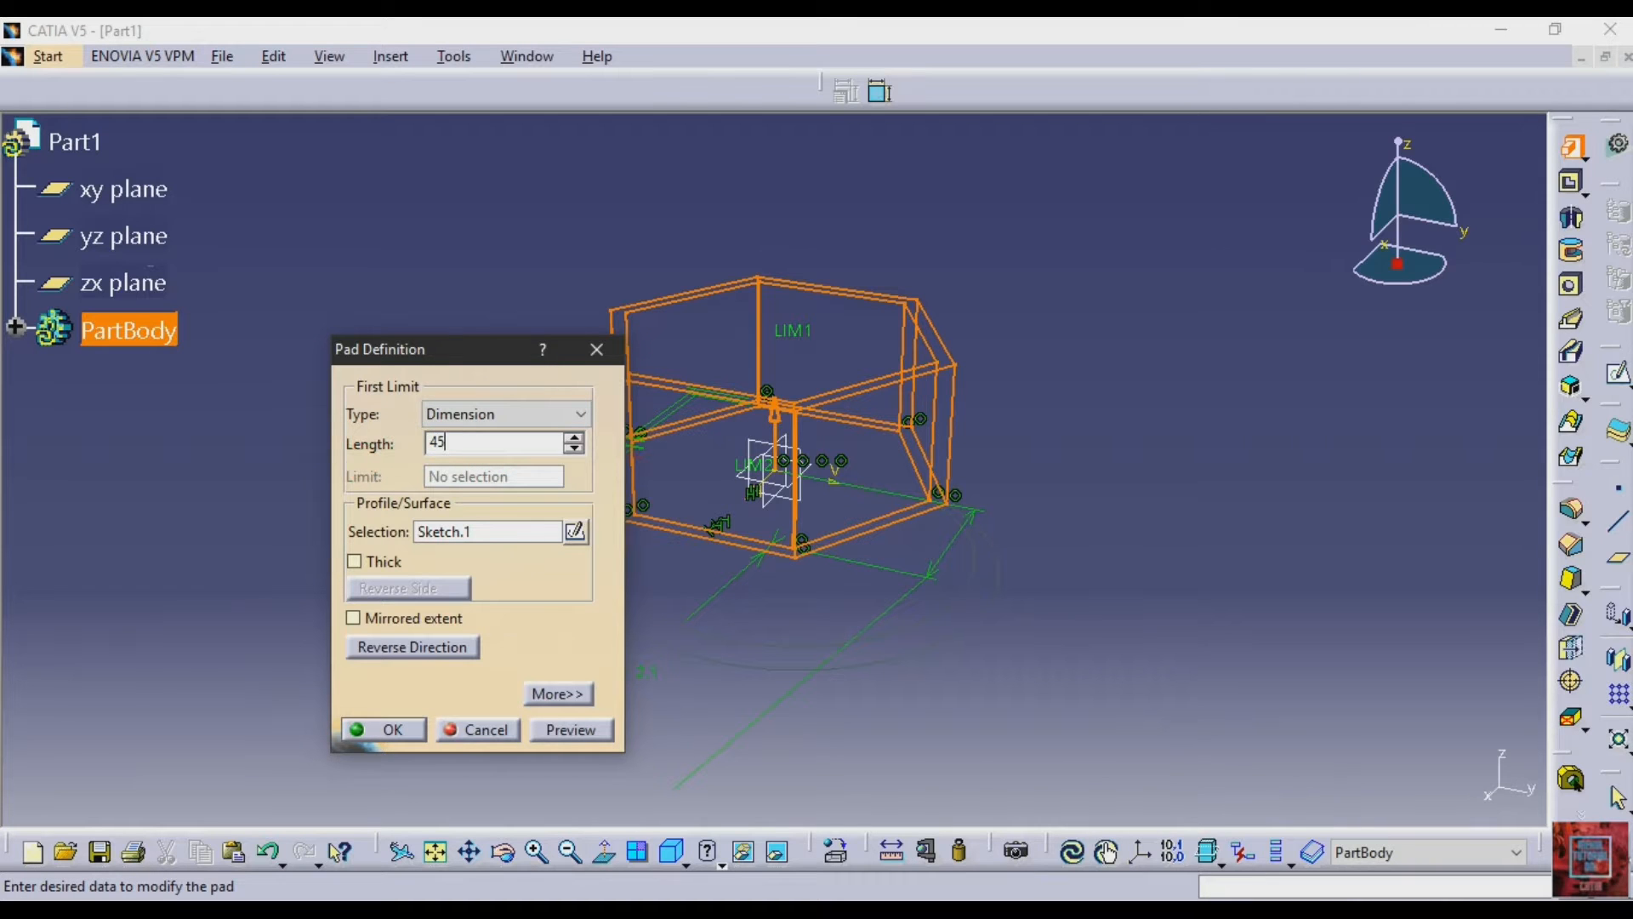
pyautogui.press('Return')
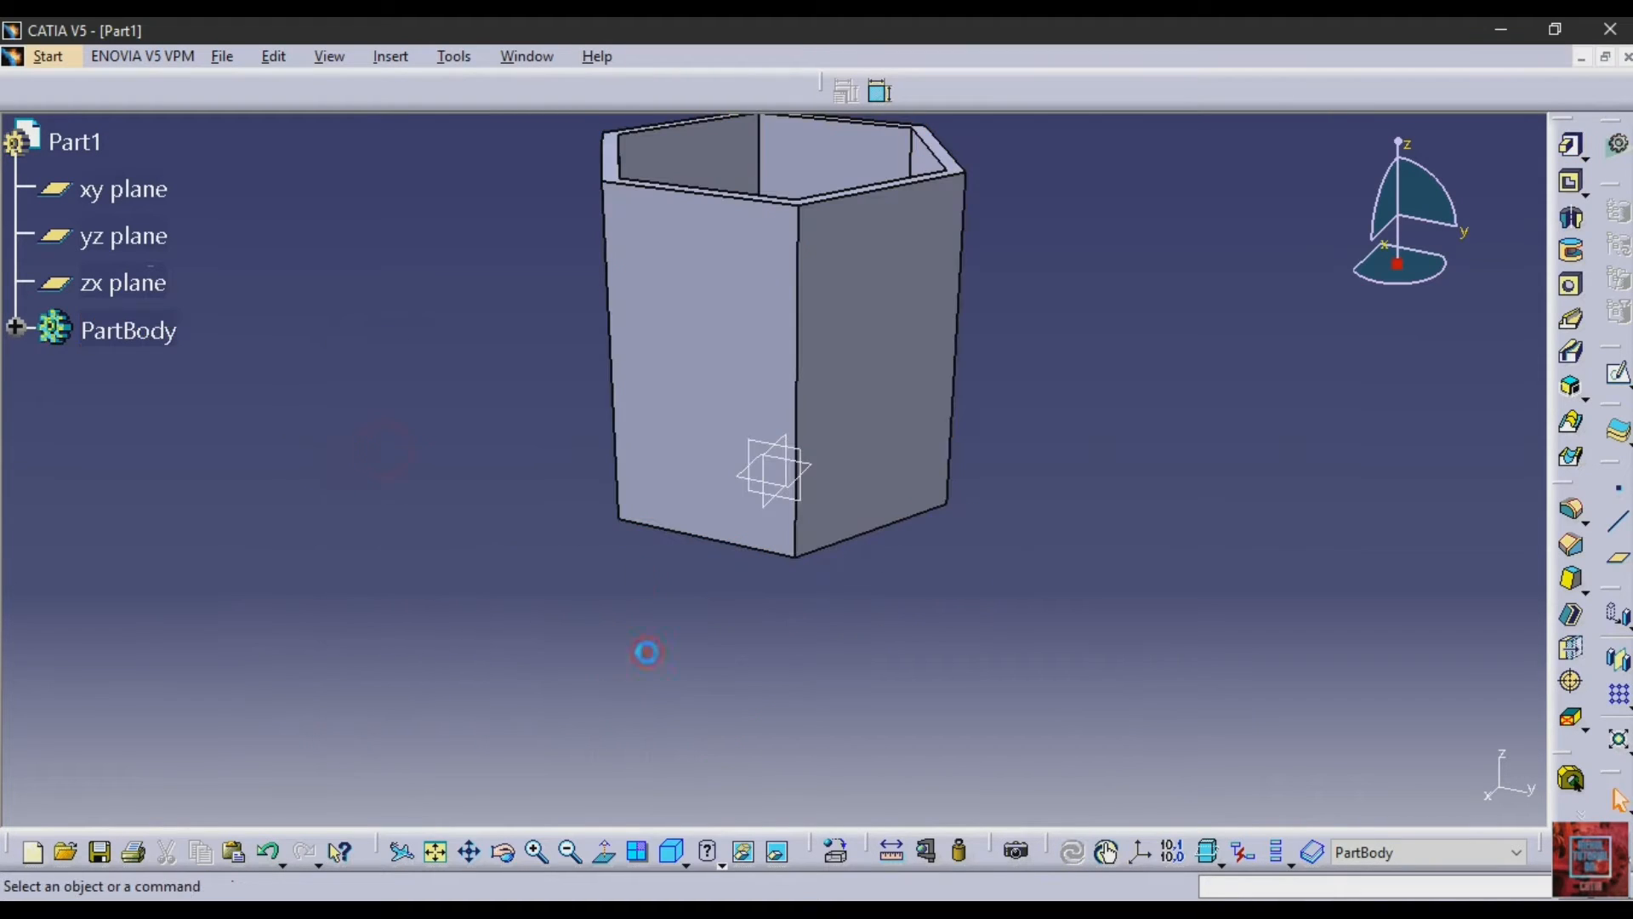
# - Start a sketch on the xy plane and draw a hexagon centred on the origin, about 70 mm across its vertical flats
pyautogui.click(505, 852)
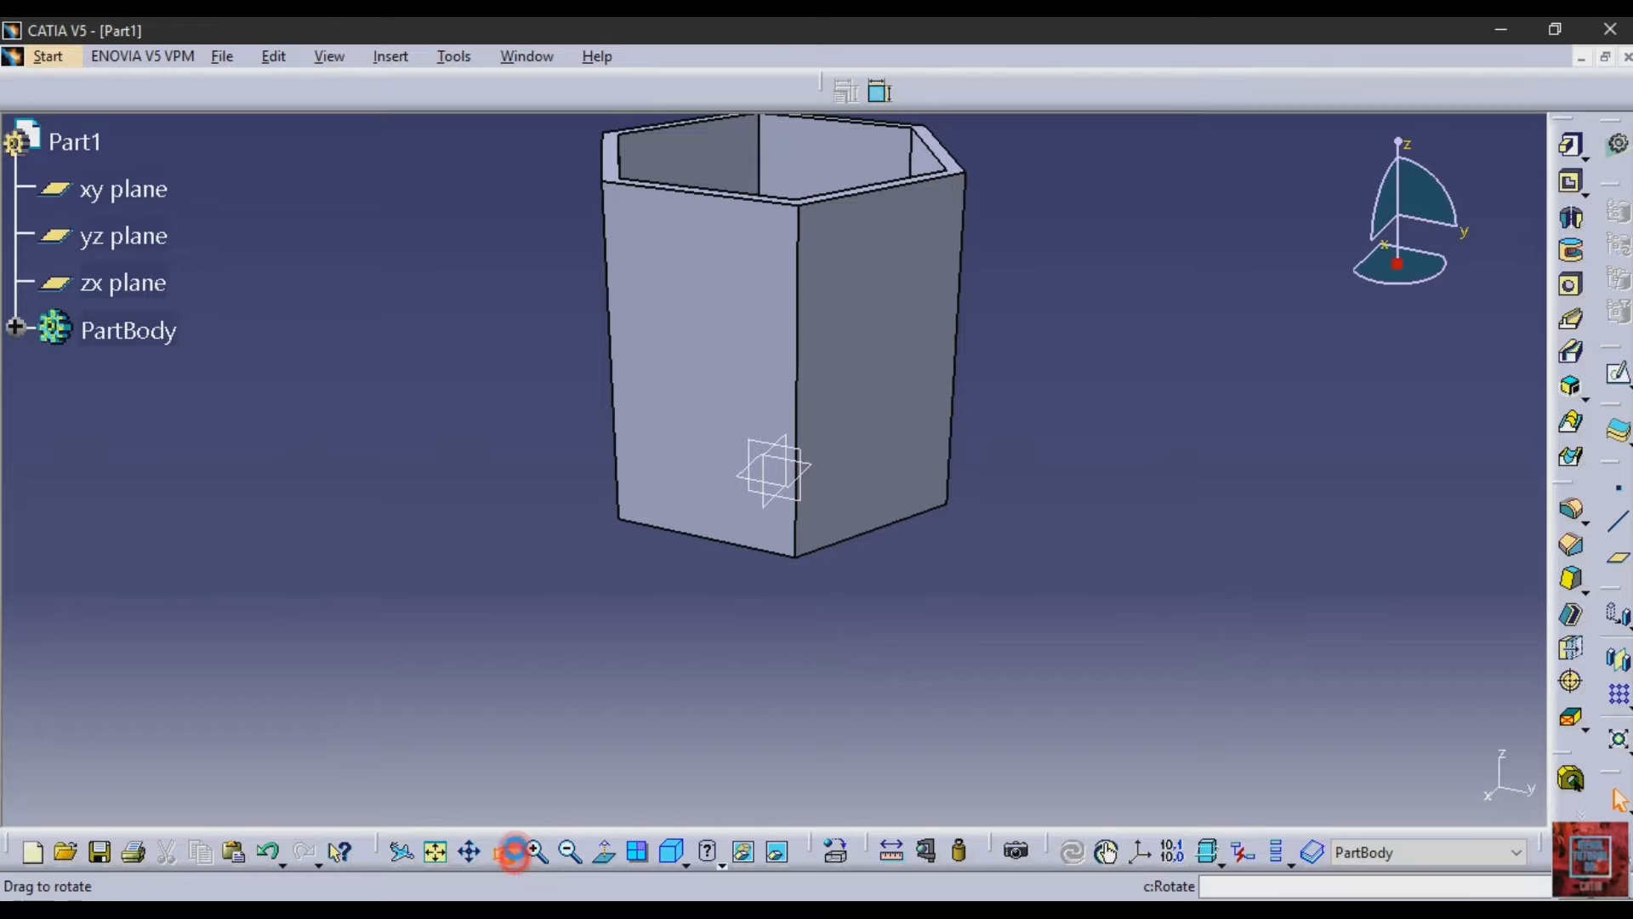
pyautogui.moveTo(534, 756); pyautogui.dragTo(726, 437)
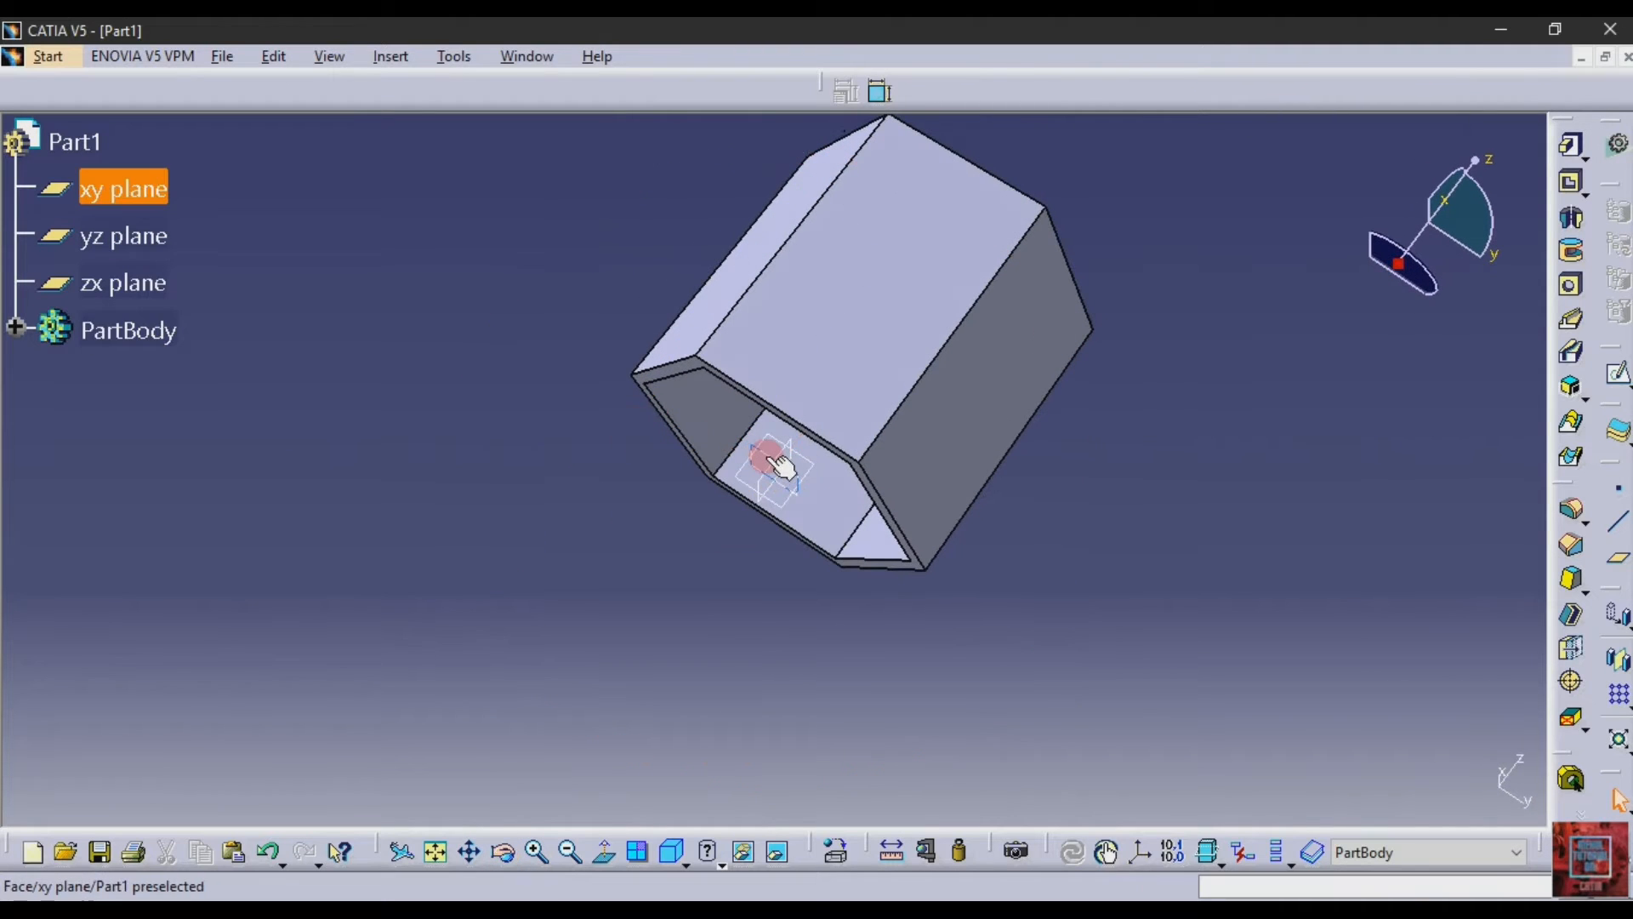
pyautogui.click(766, 457)
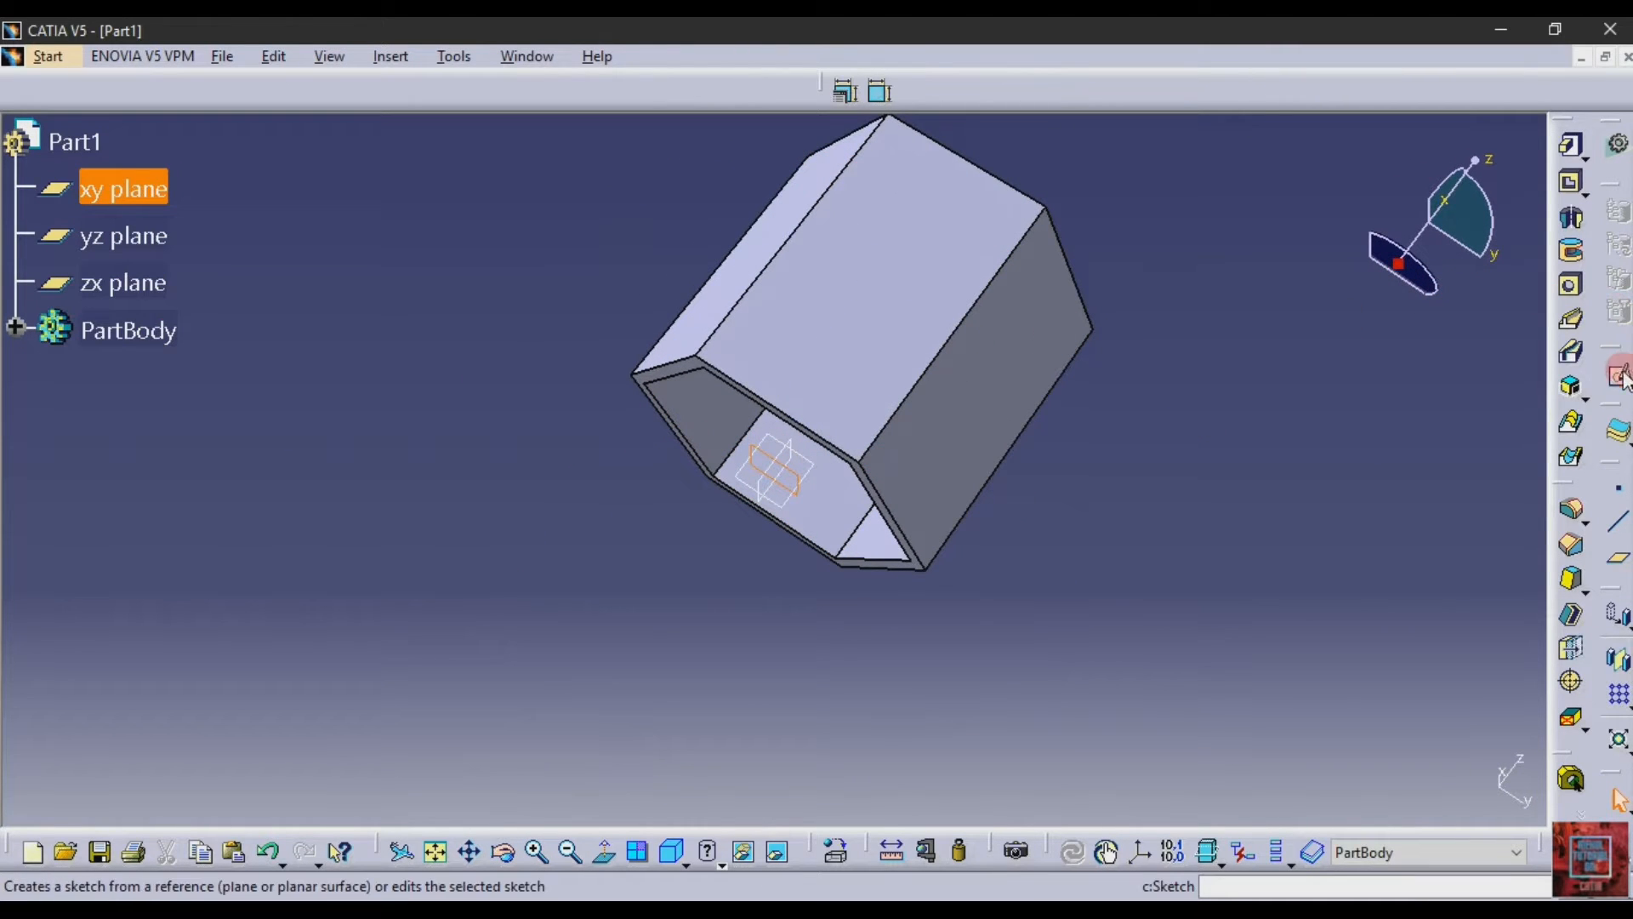
pyautogui.click(1618, 374)
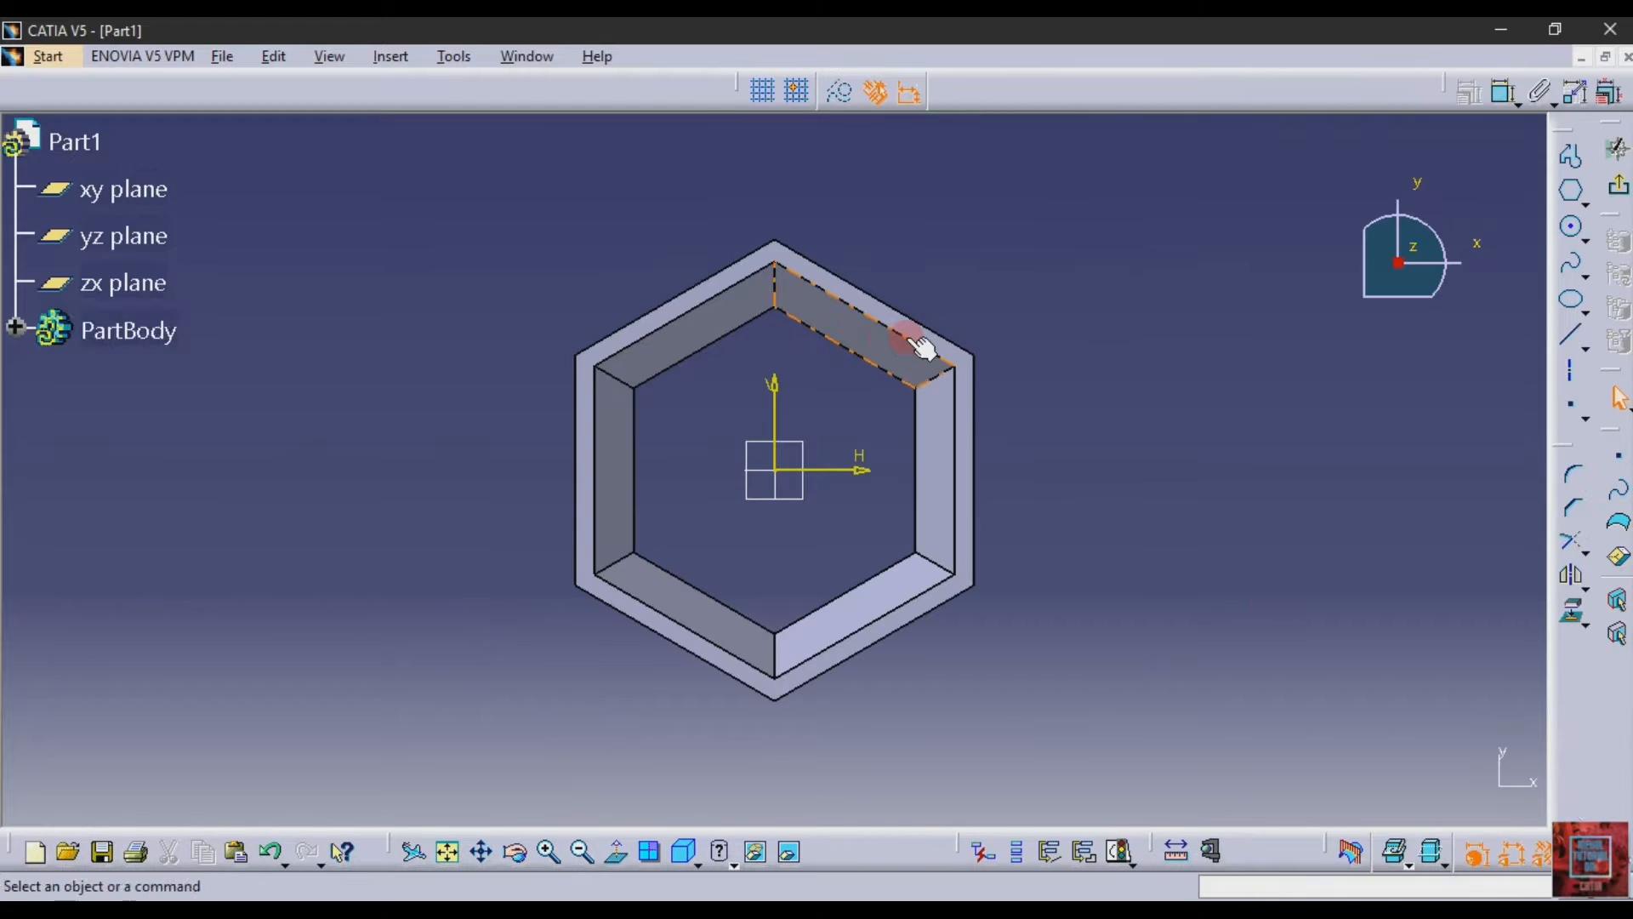
pyautogui.click(929, 344)
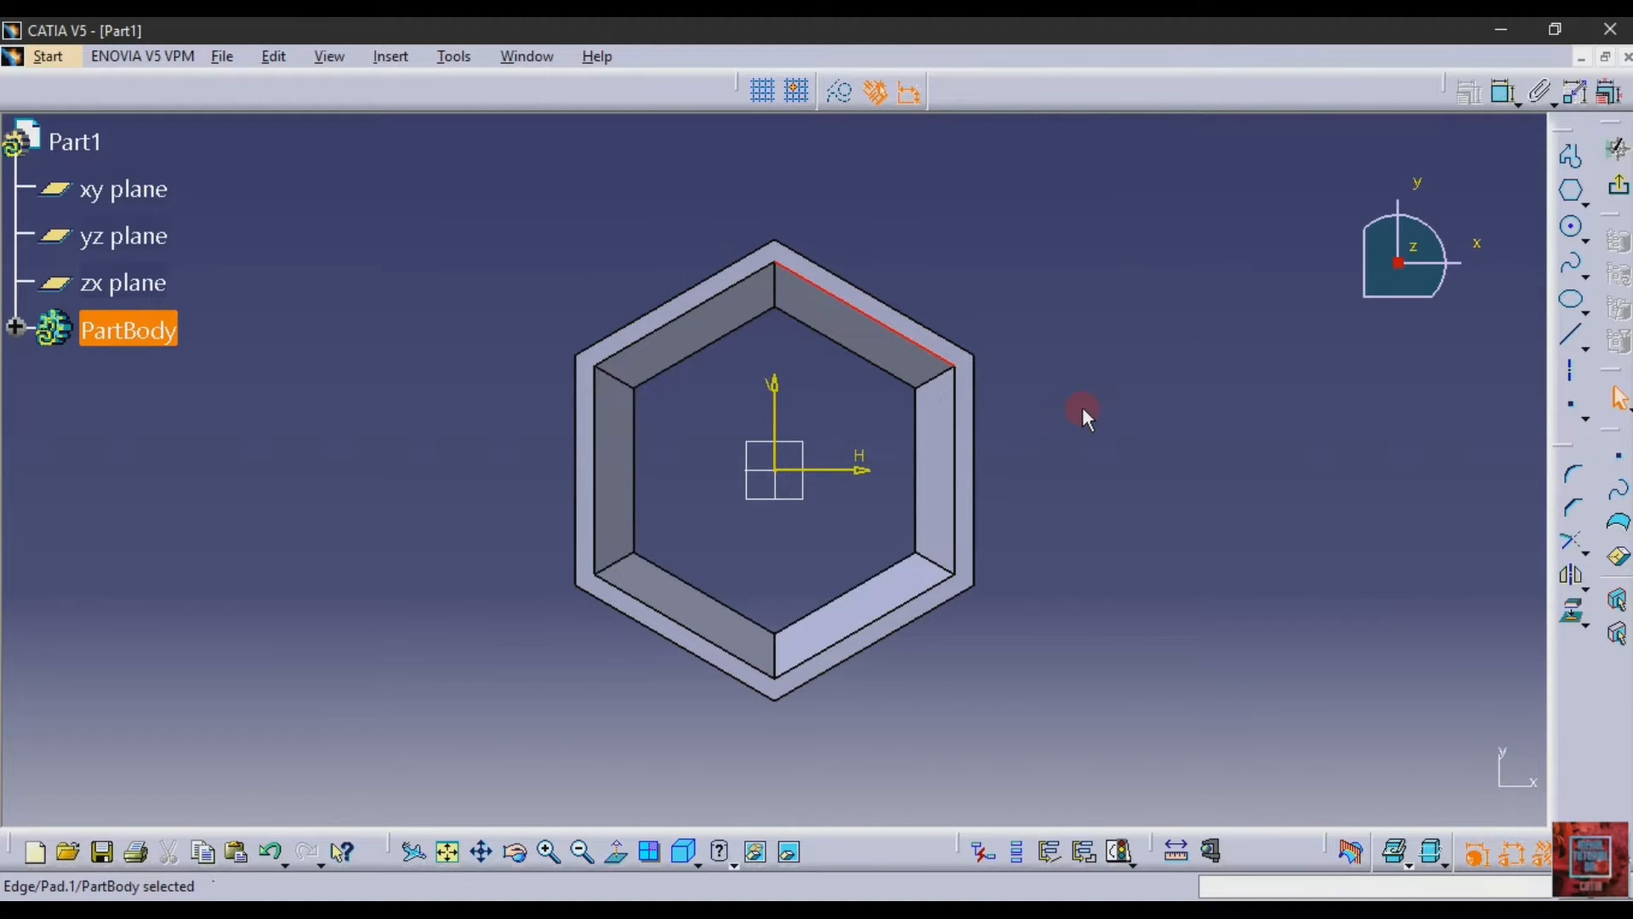
pyautogui.click(1130, 401)
pyautogui.click(1572, 193)
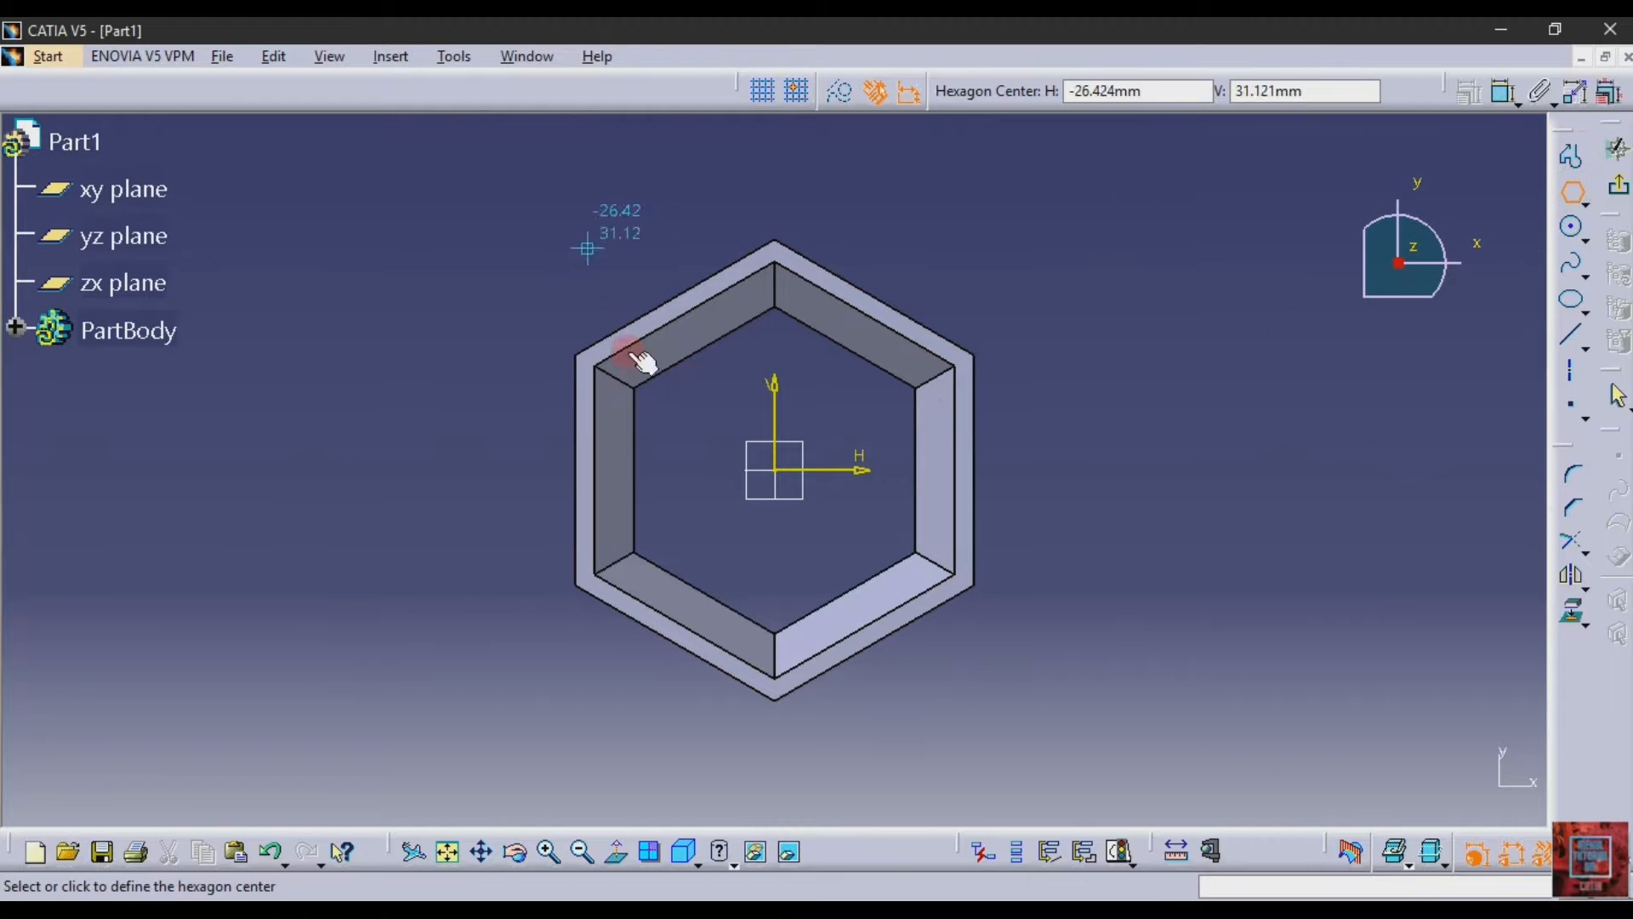
pyautogui.click(774, 469)
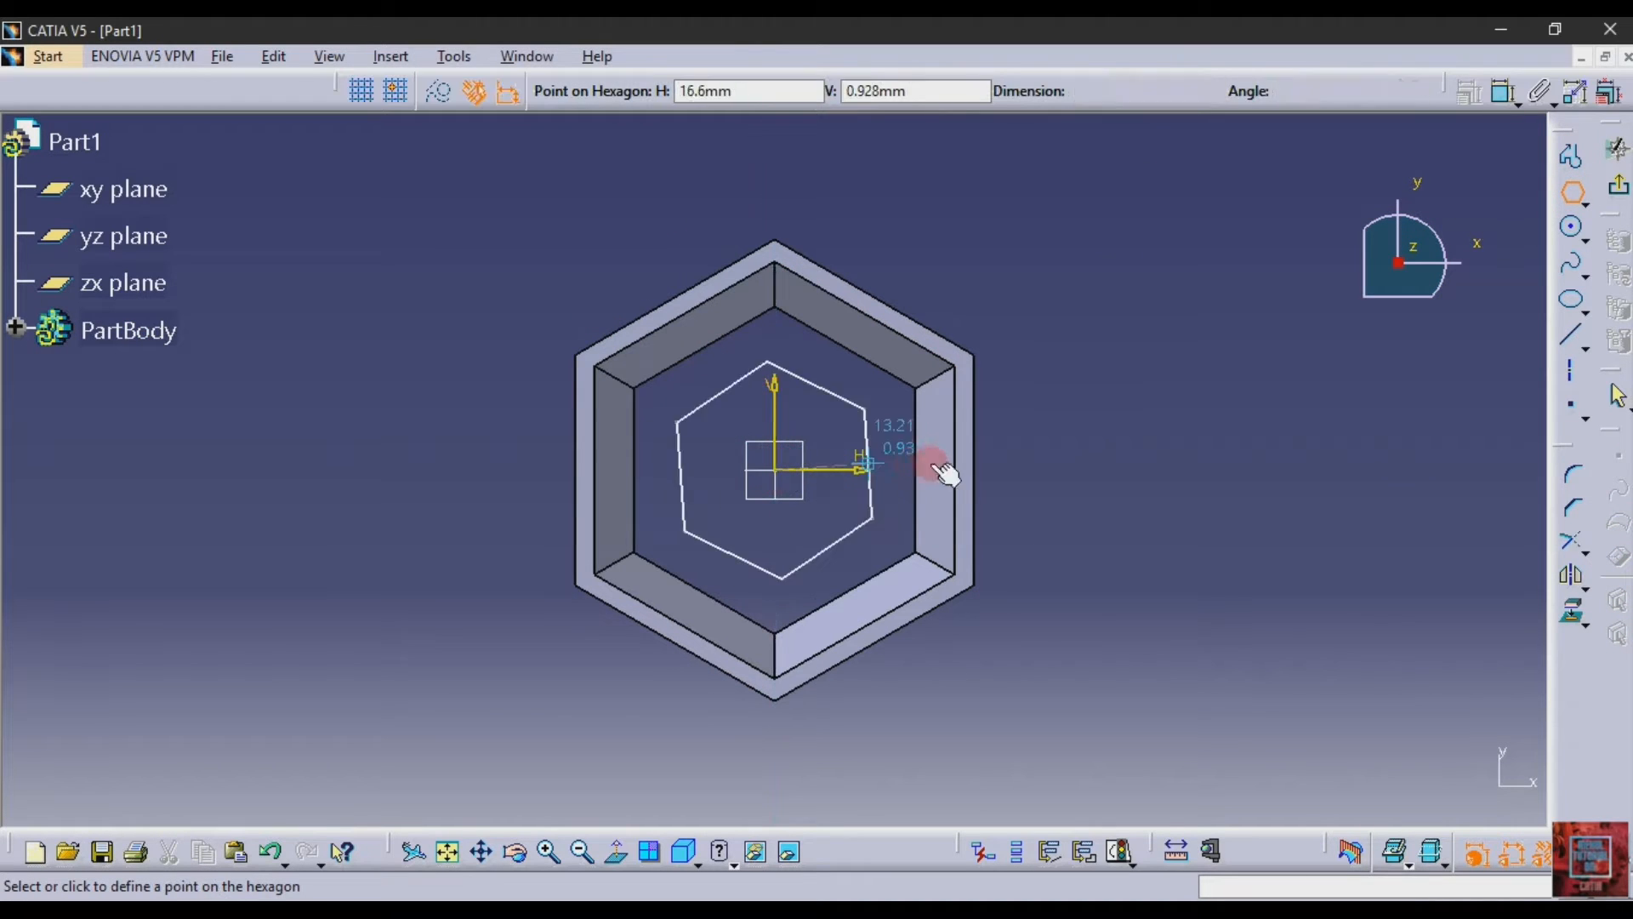
pyautogui.click(1024, 468)
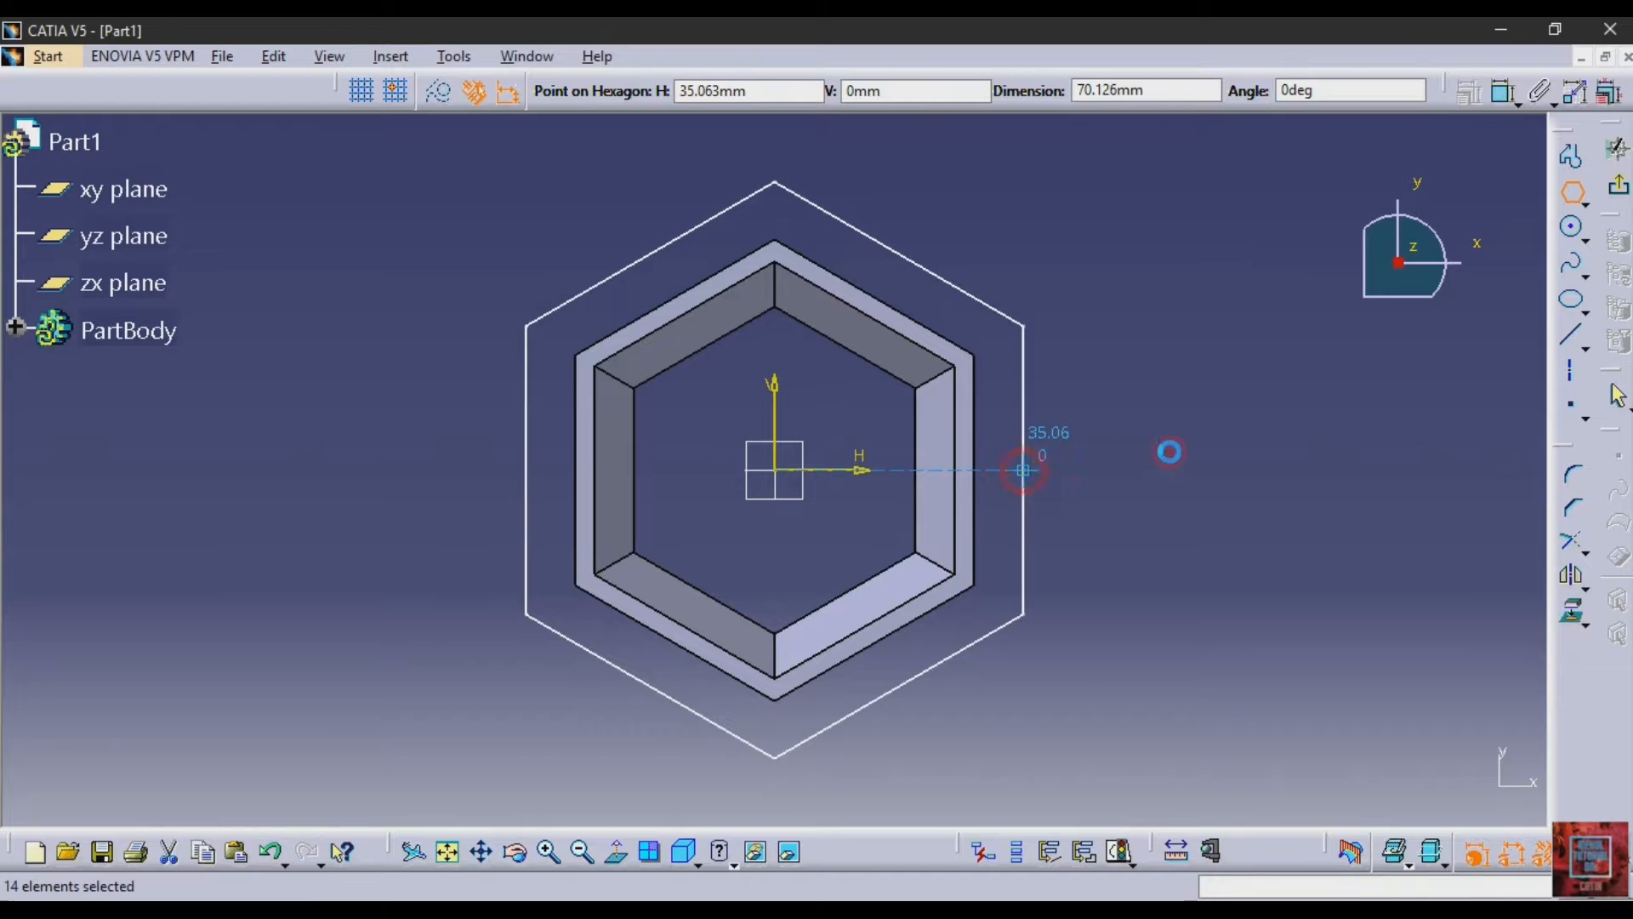
# - Dimension the hexagon's construction line from centre to vertical flat and set it to 39.8/2 mm to match the mug's inner opening
pyautogui.click(1504, 91)
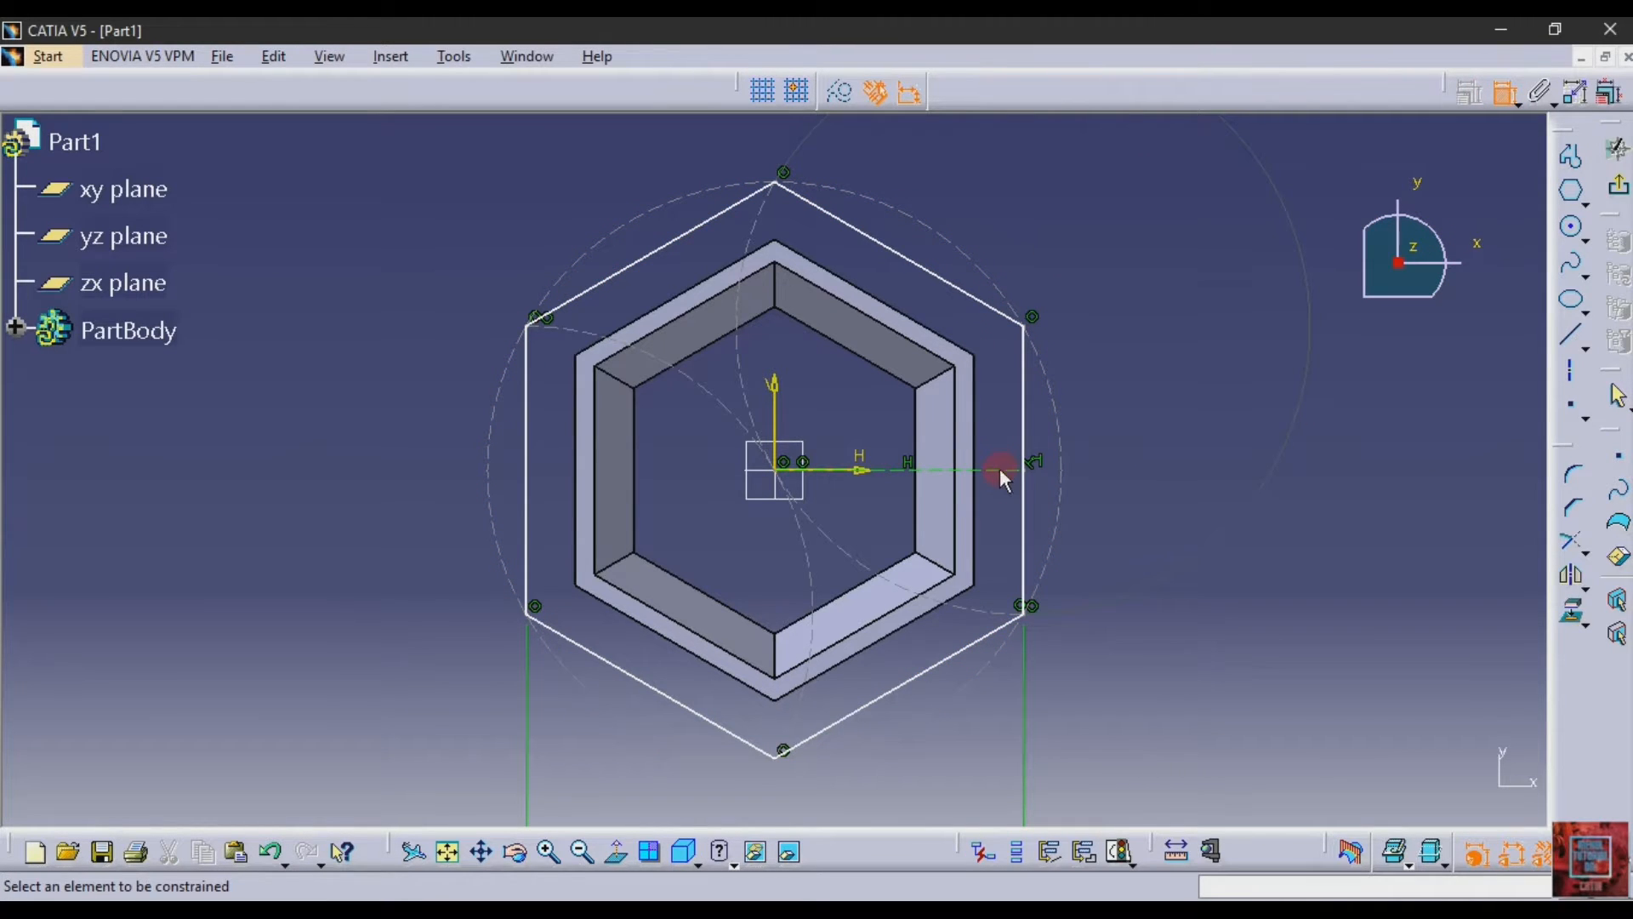
pyautogui.click(1022, 383)
pyautogui.doubleClick(1235, 327)
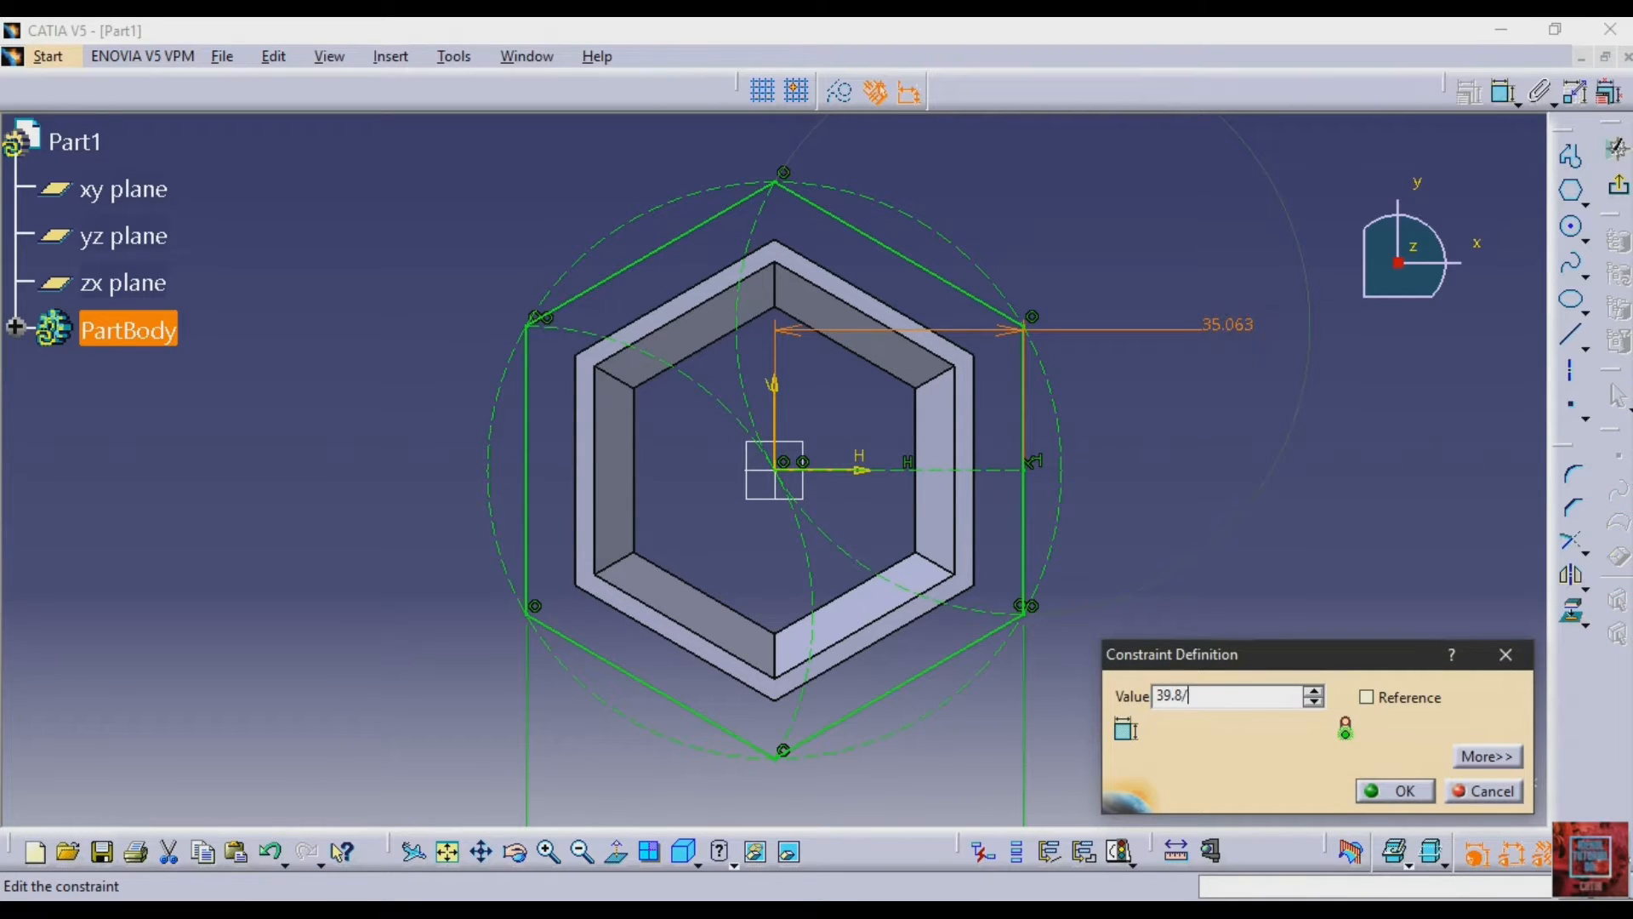
pyautogui.write('39.8/2')
pyautogui.press('Return')
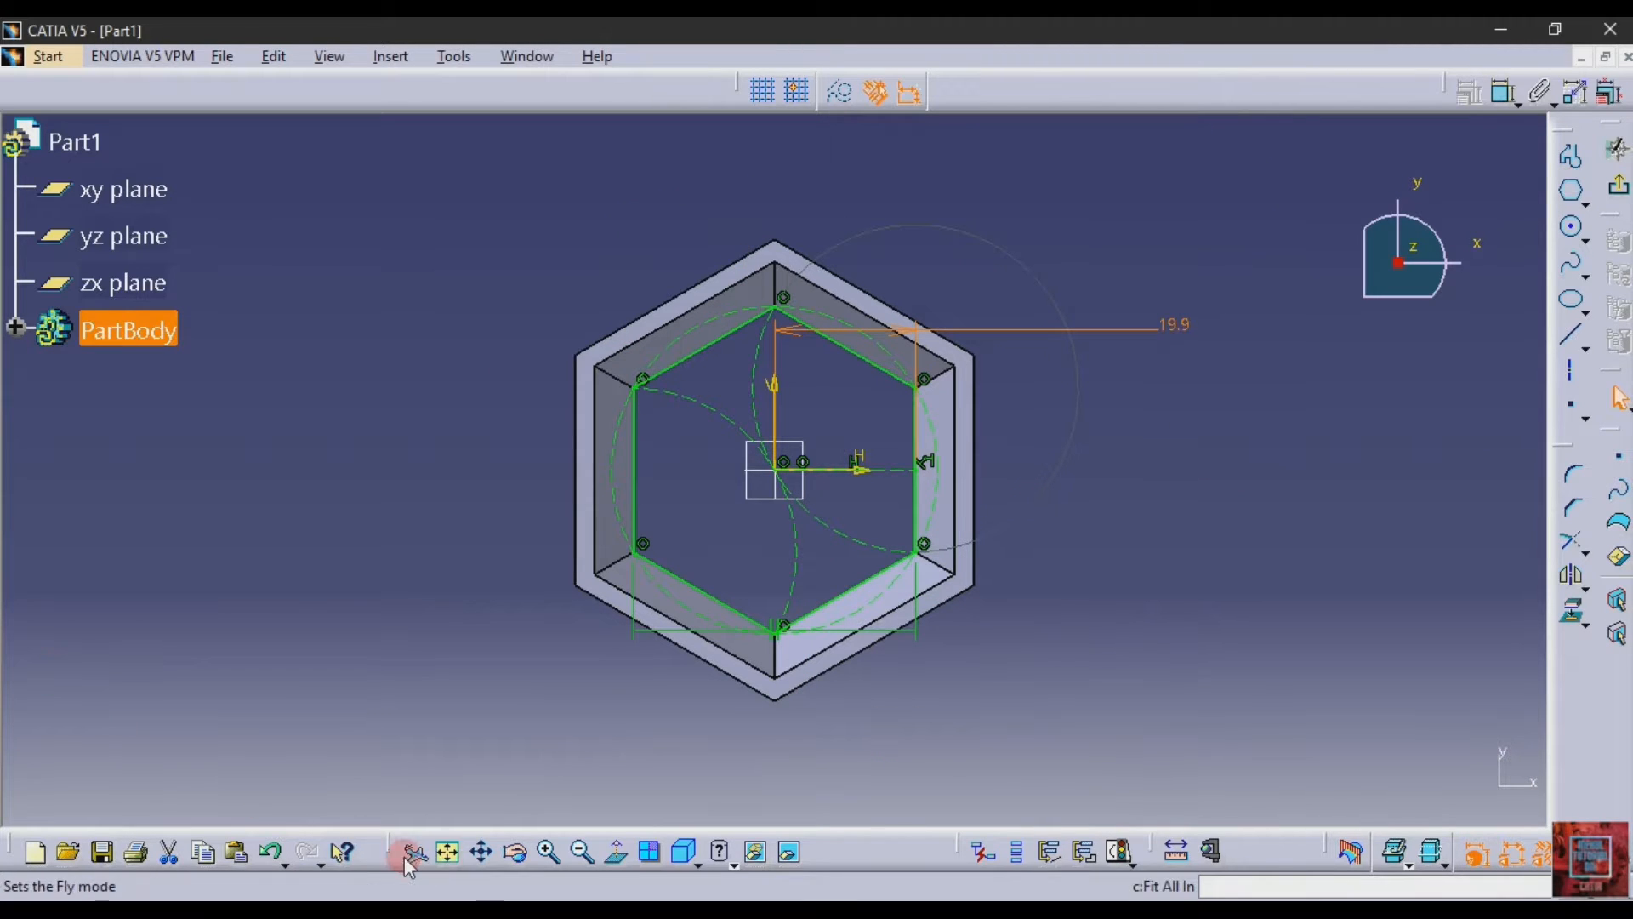
# - Finish the sketch and pad the inner hexagon 3 mm into the mug to form its floor
pyautogui.click(516, 851)
pyautogui.moveTo(1035, 533); pyautogui.dragTo(223, 406)
pyautogui.click(1619, 184)
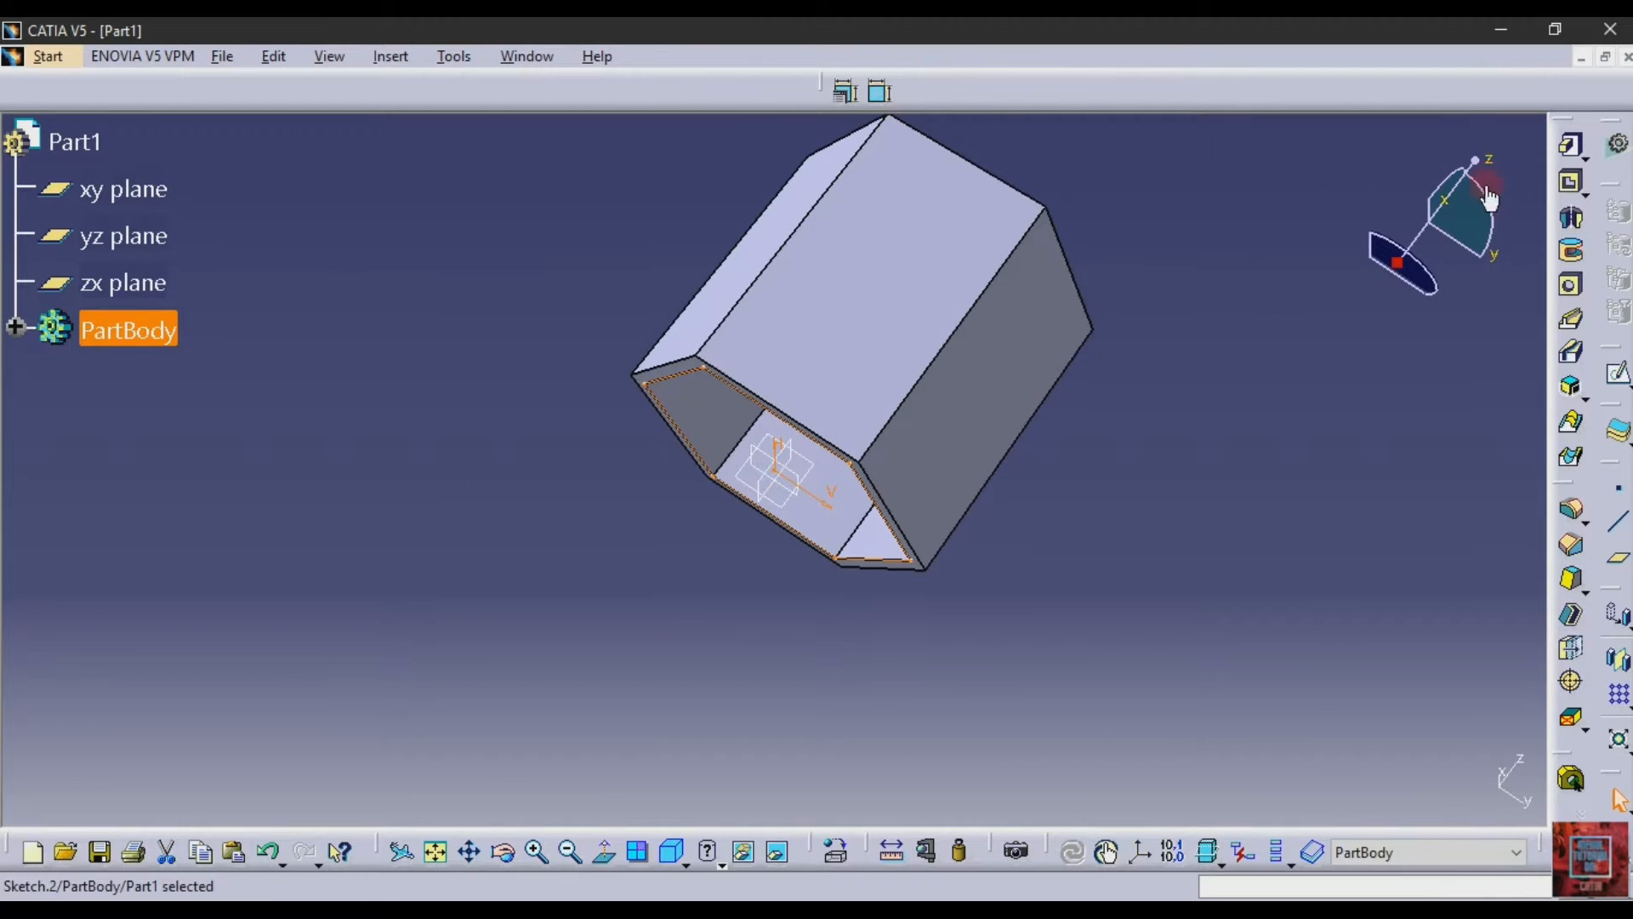
pyautogui.click(1569, 147)
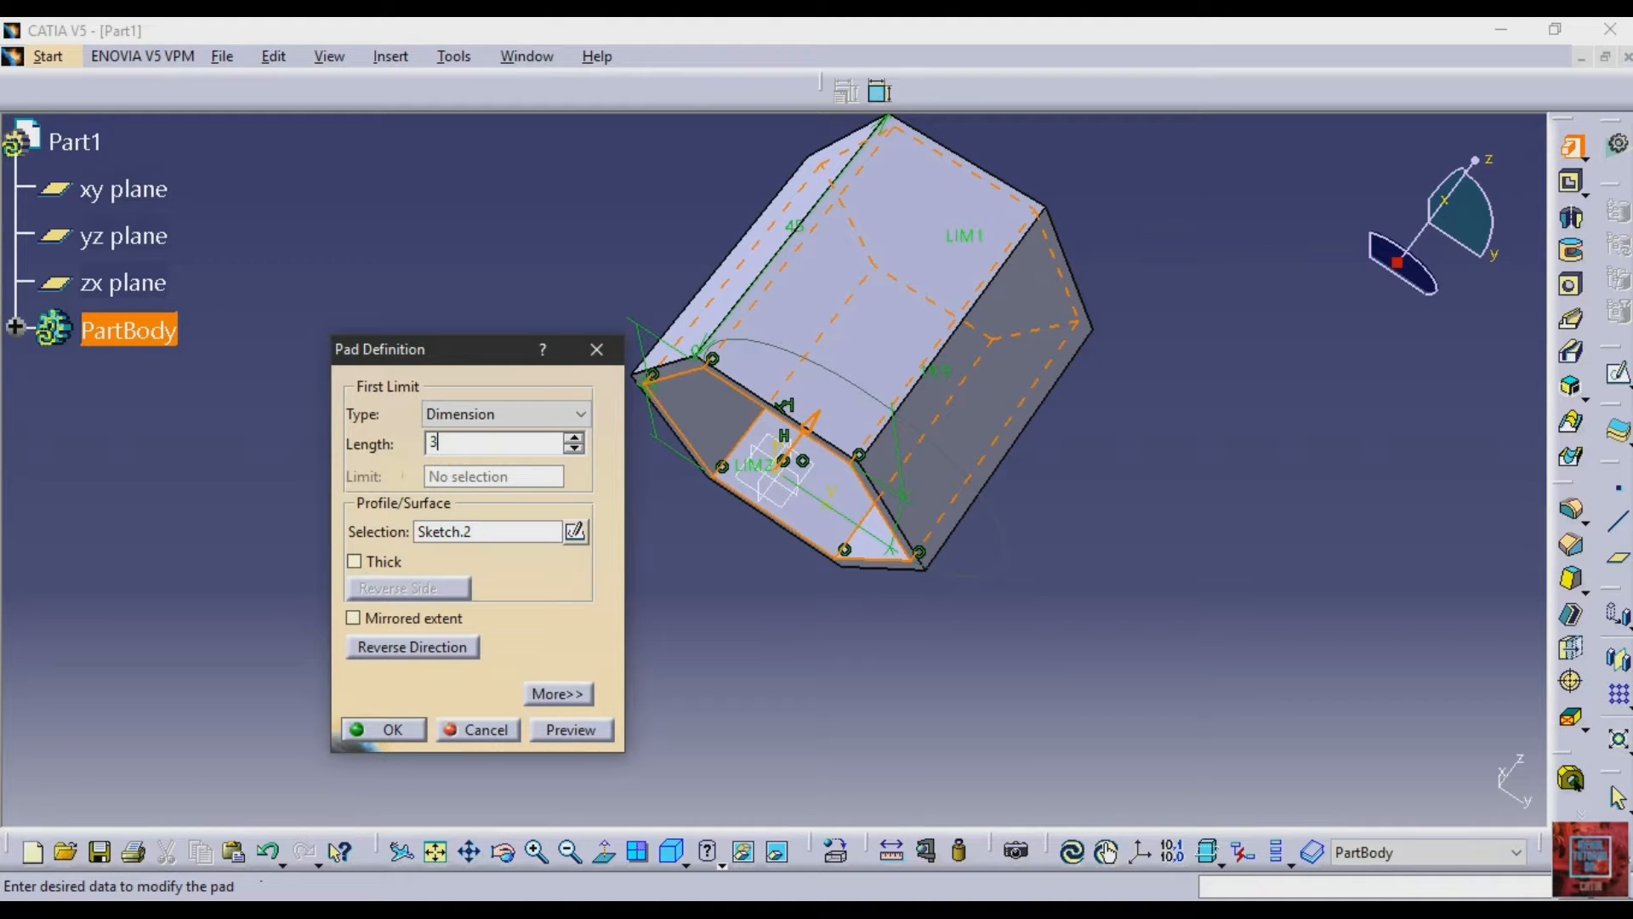
pyautogui.click(552, 729)
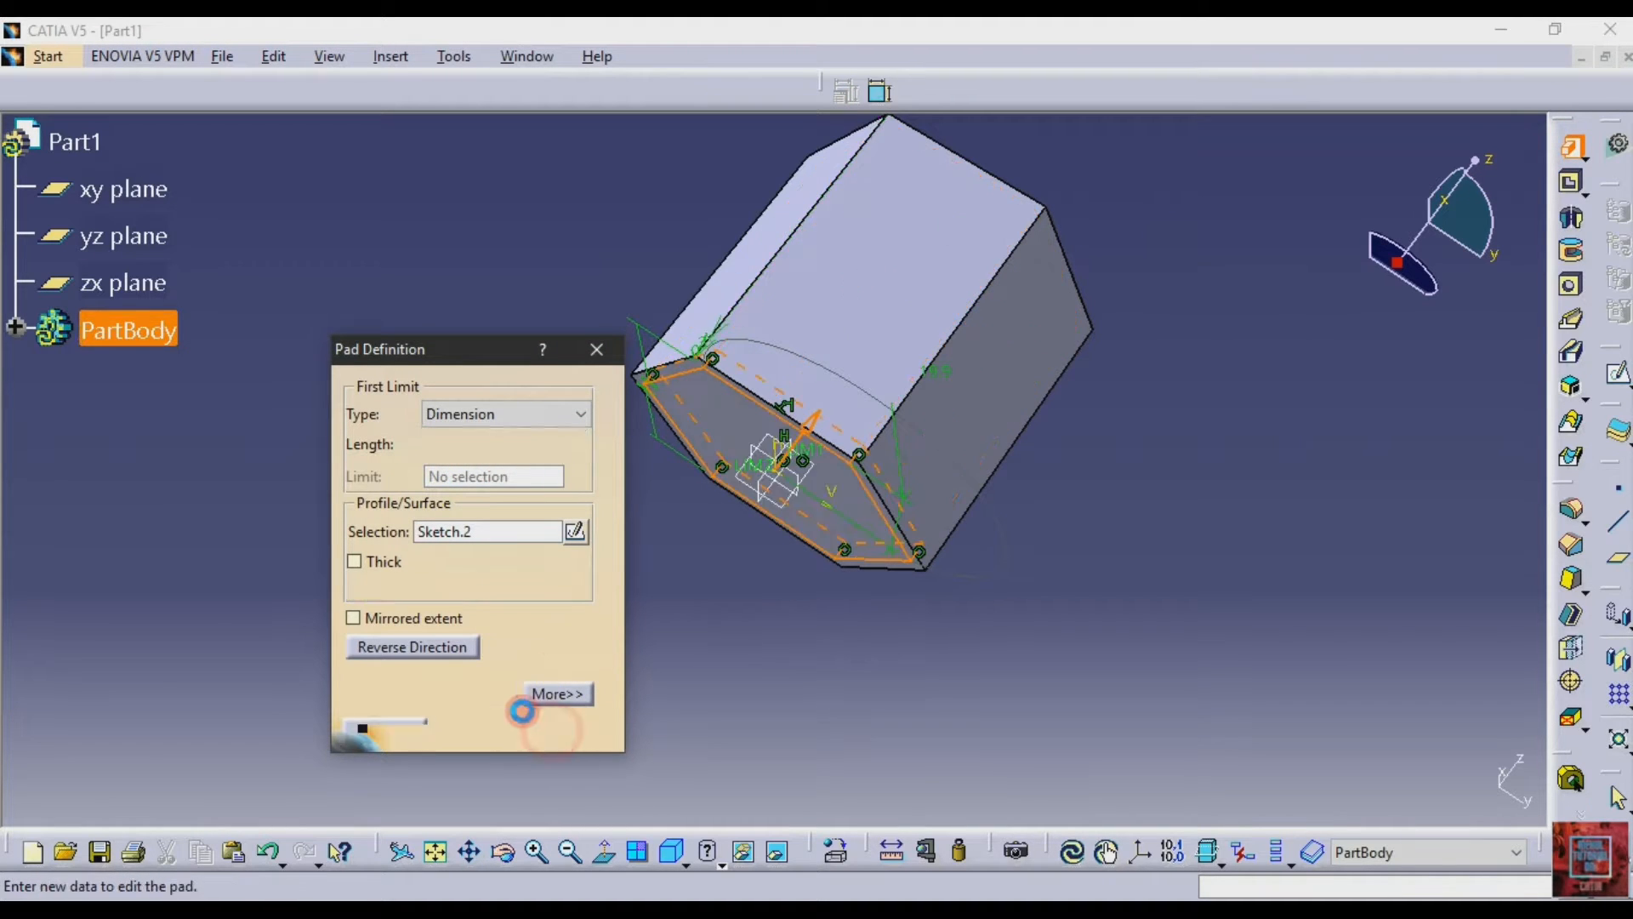
pyautogui.click(378, 730)
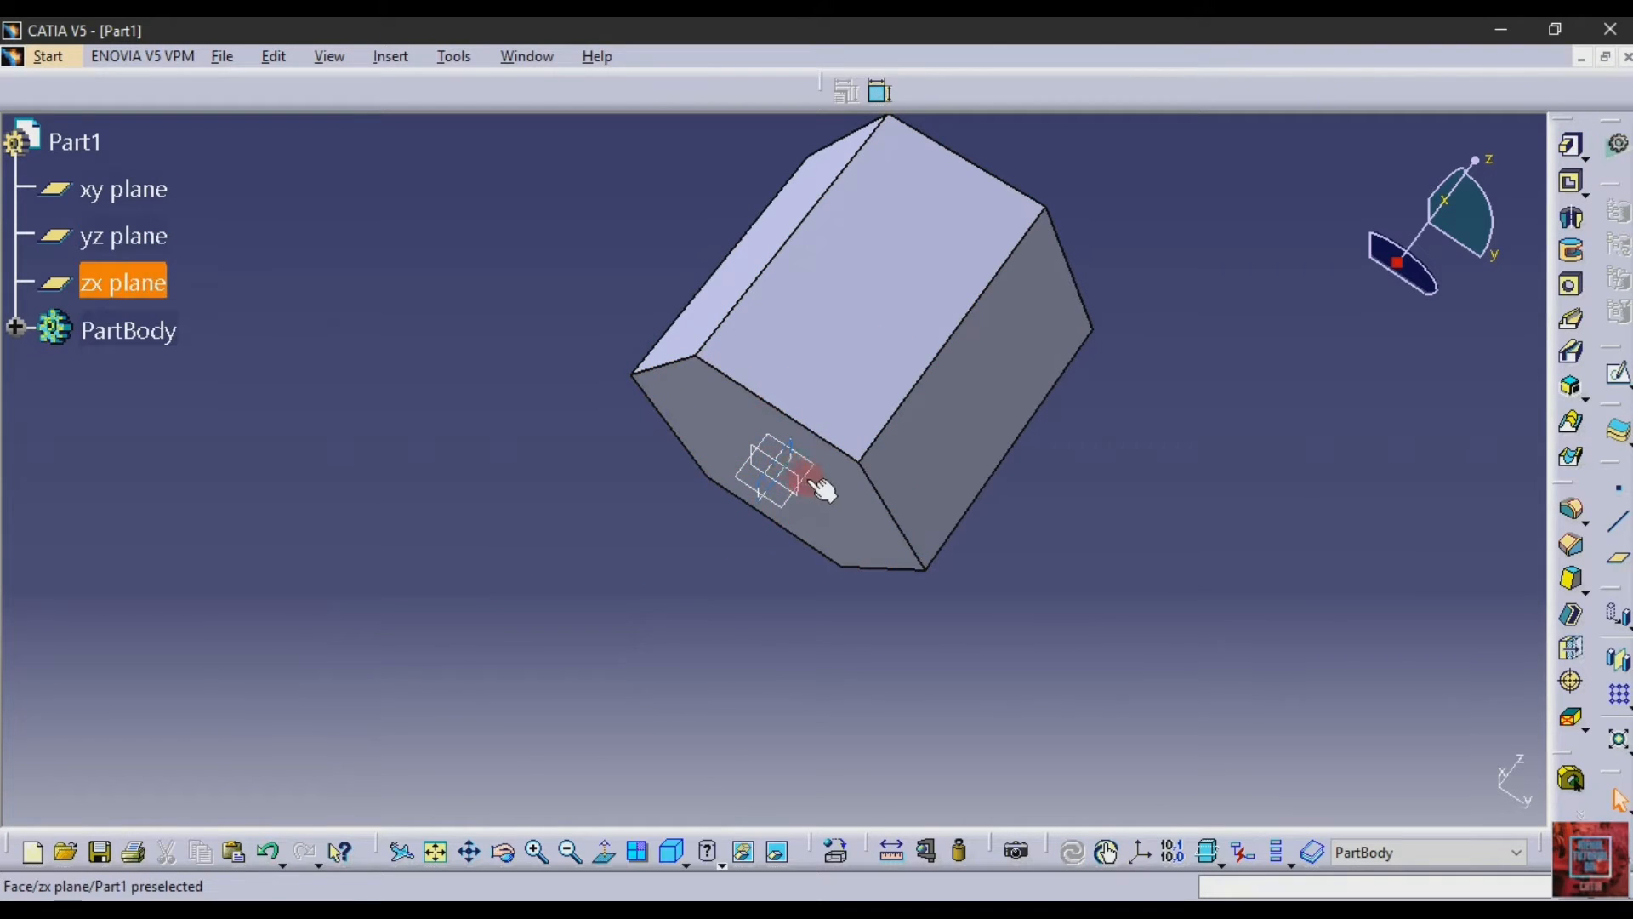
# - Start another sketch on the xy plane, viewed from below, and draw an origin-centred hexagon about 55 mm across its vertical flats
pyautogui.click(795, 481)
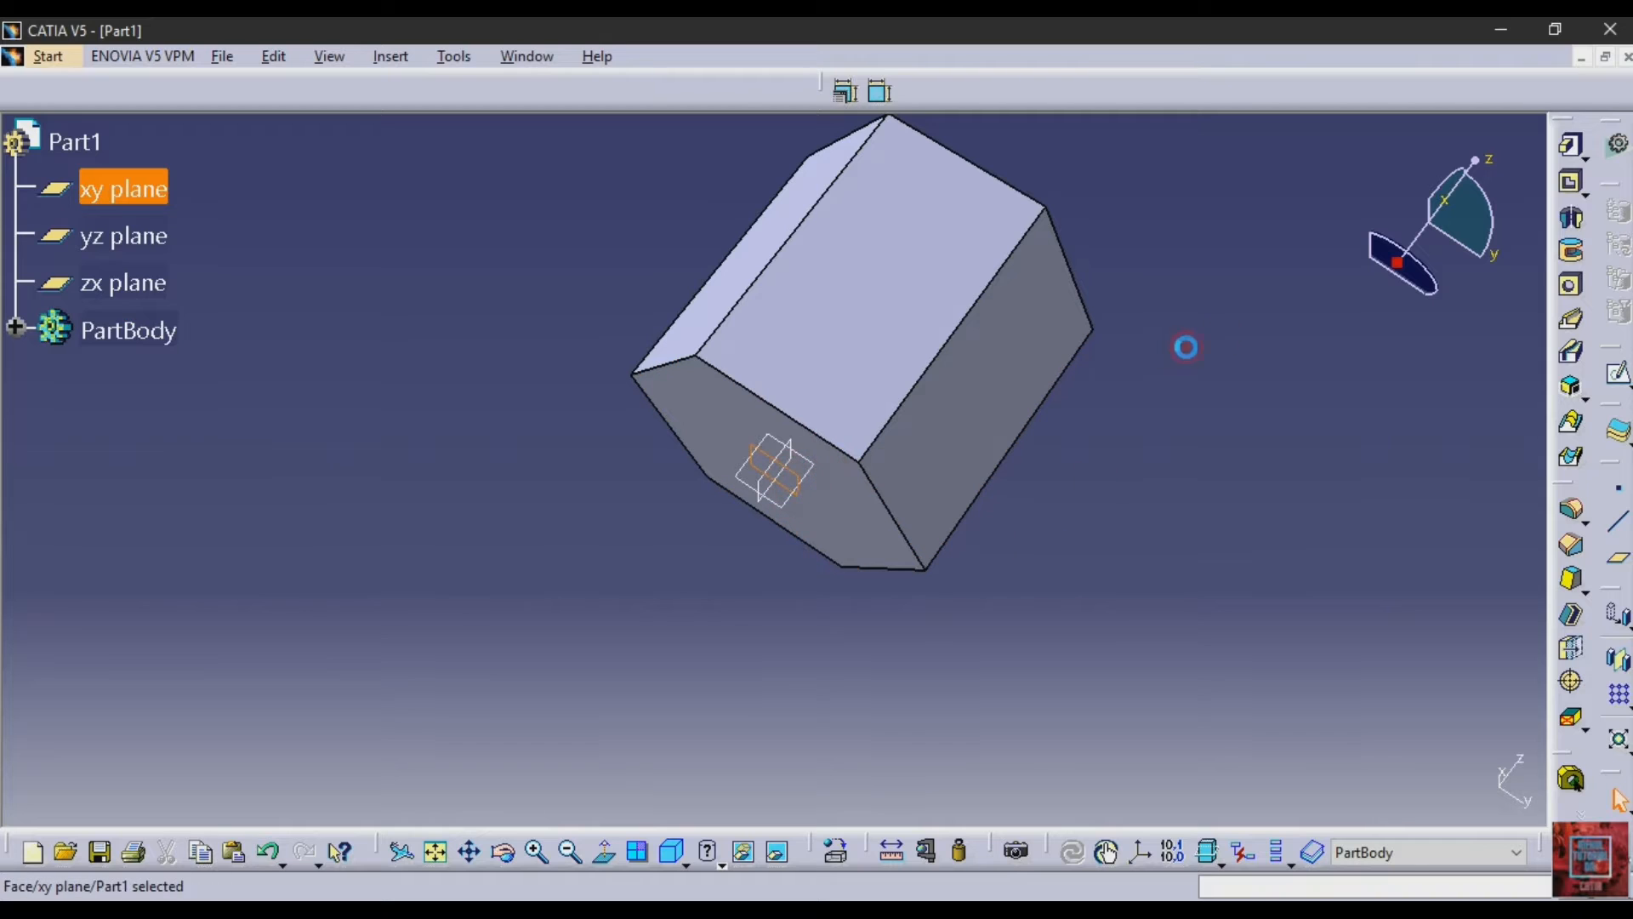
pyautogui.click(1618, 373)
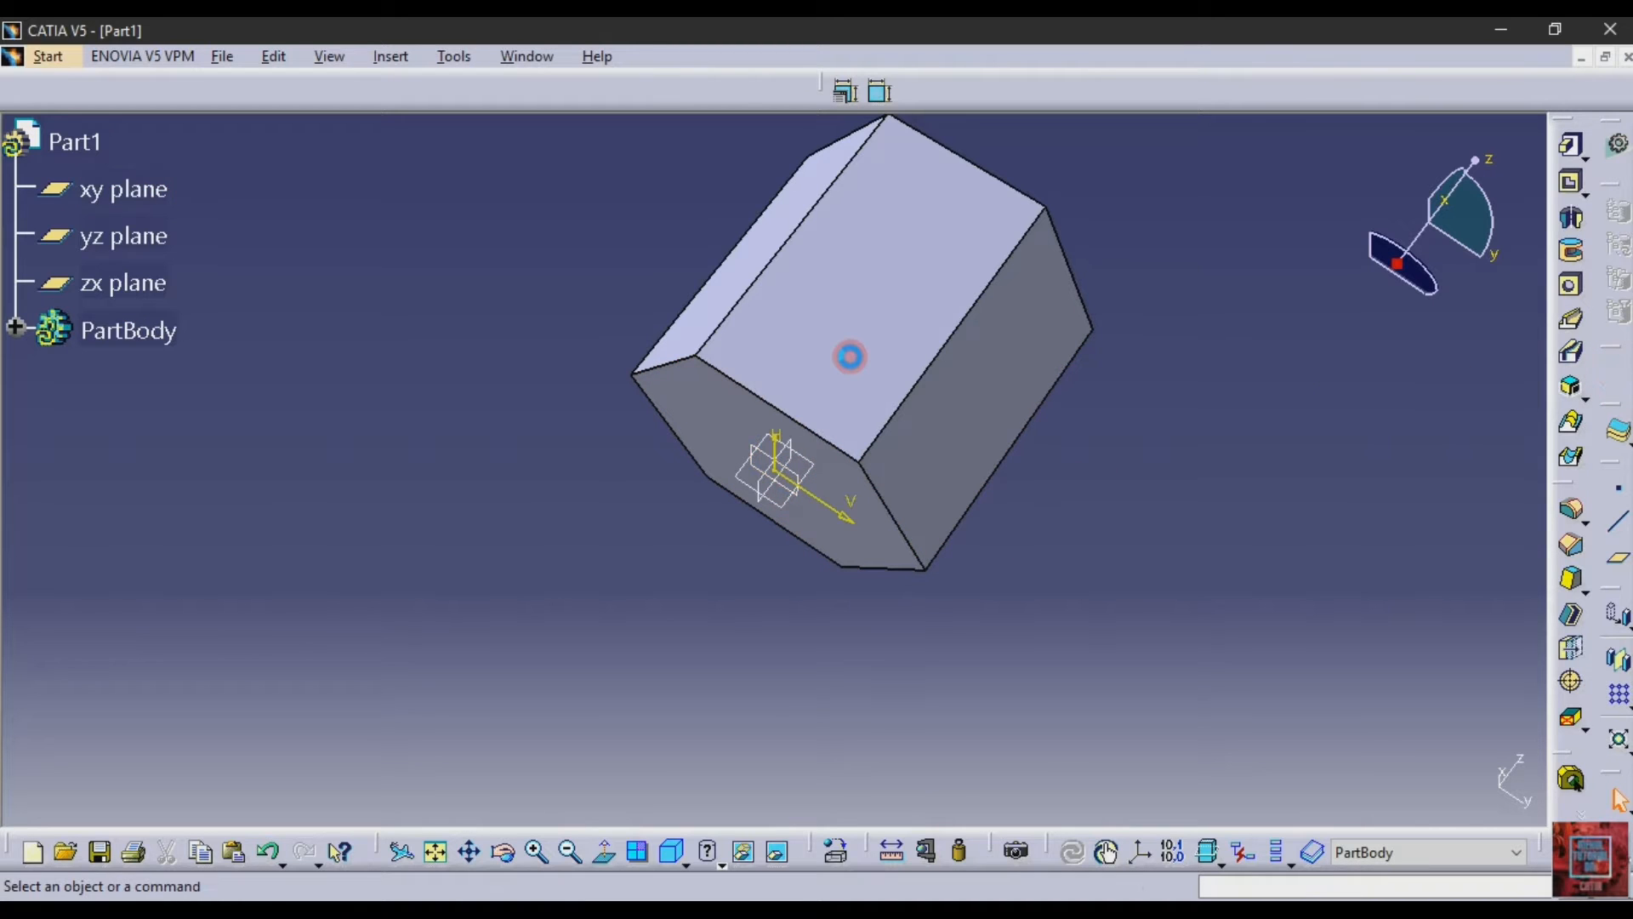
pyautogui.click(621, 851)
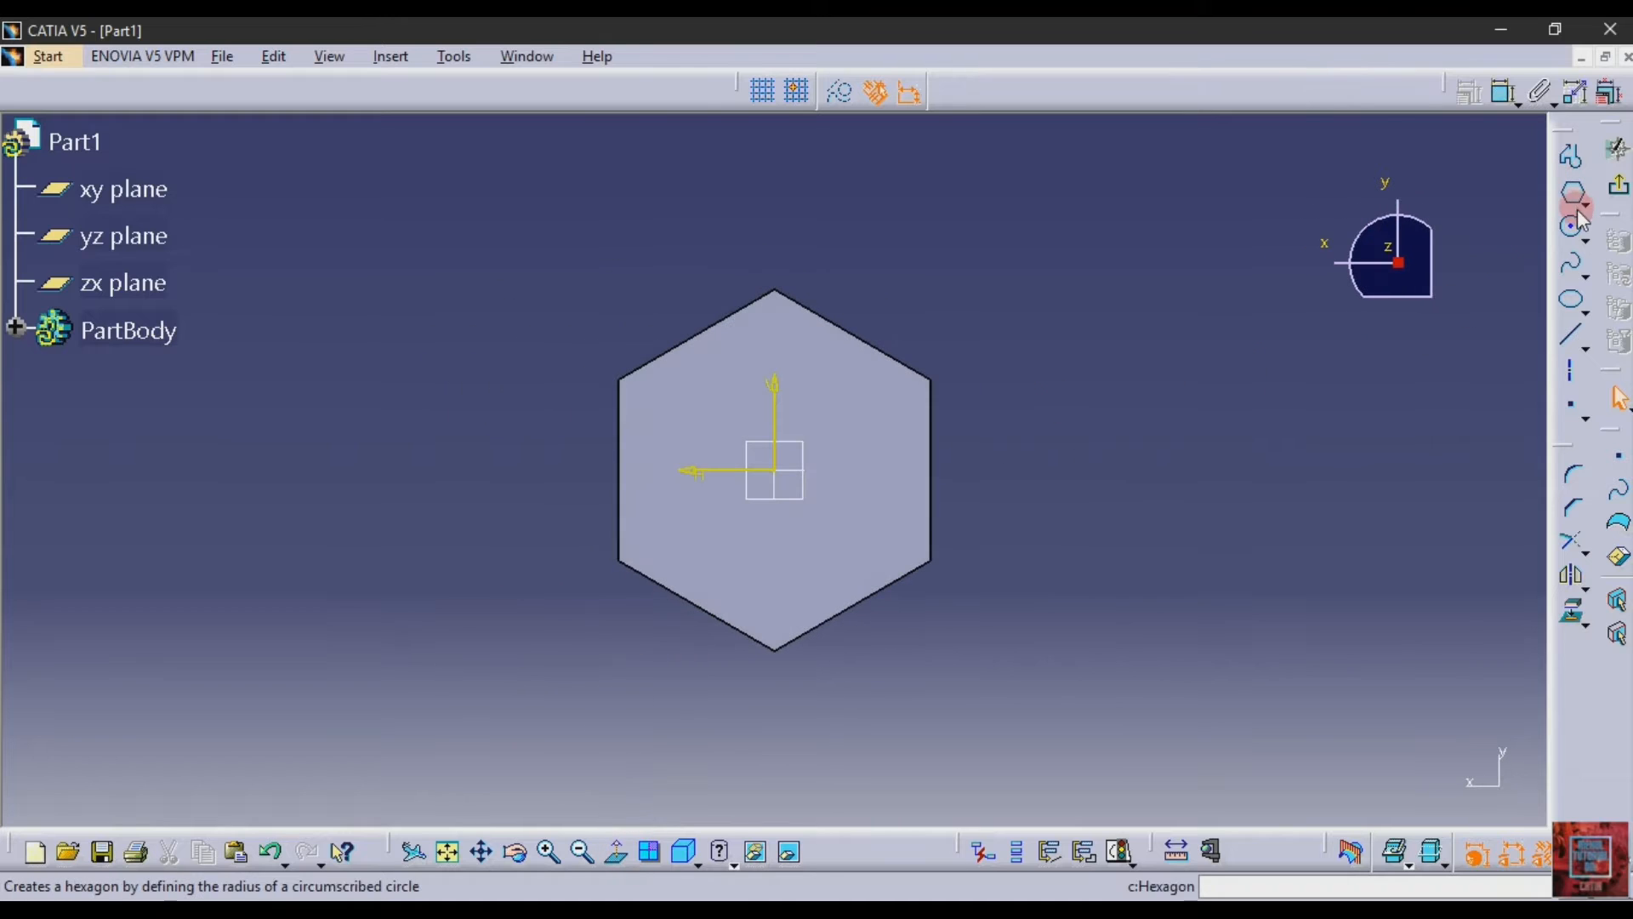
pyautogui.click(1569, 203)
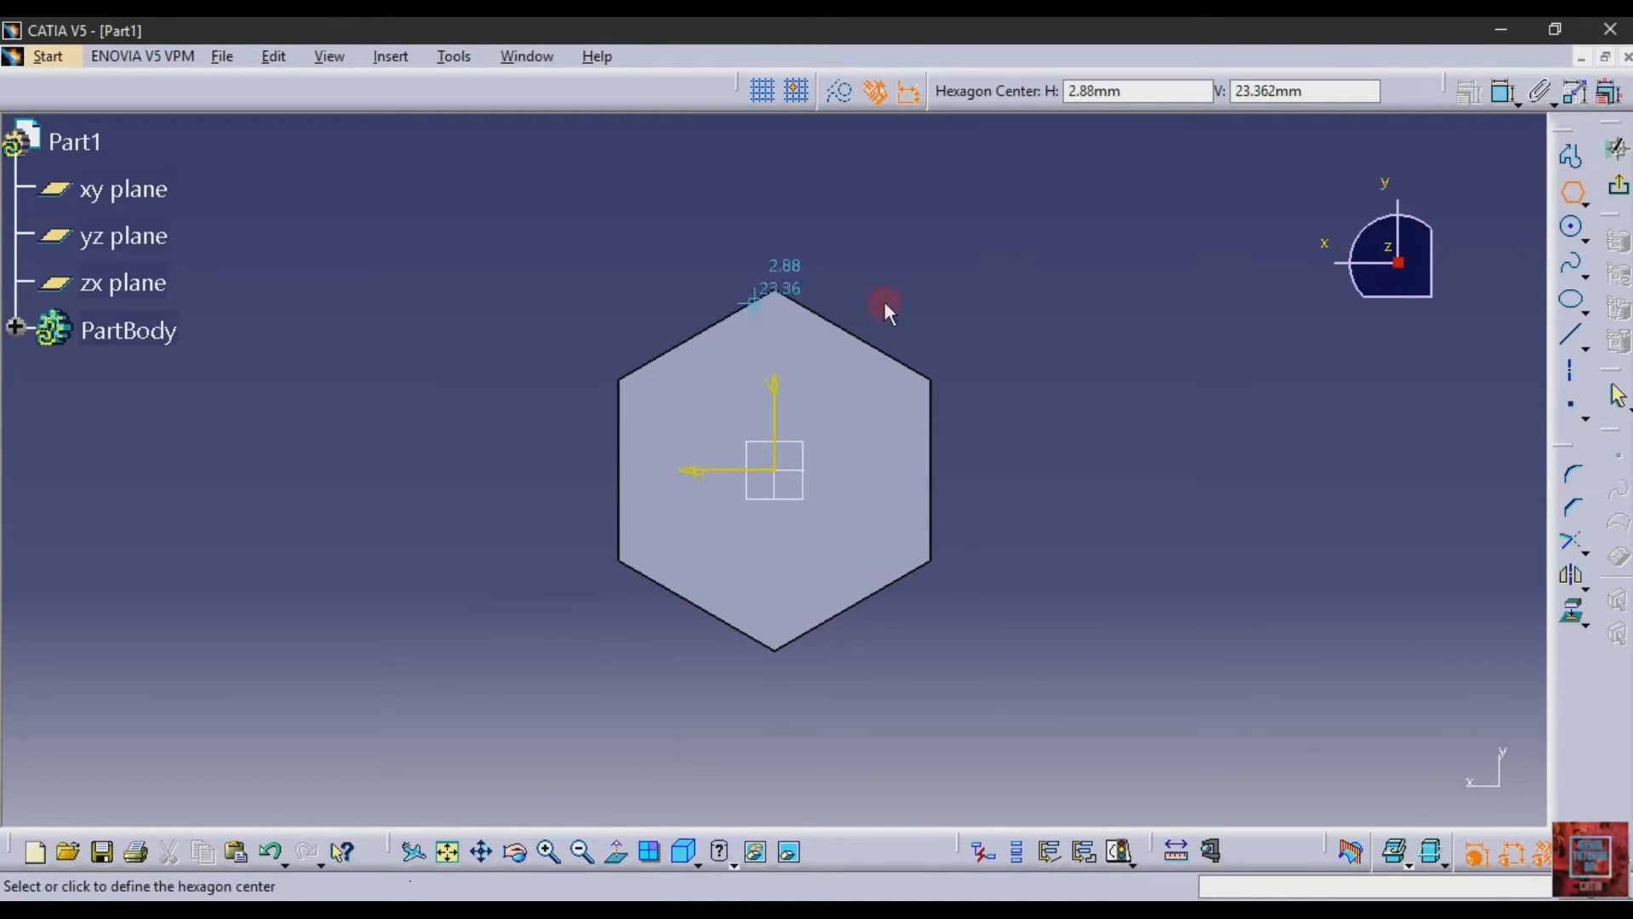
pyautogui.click(776, 471)
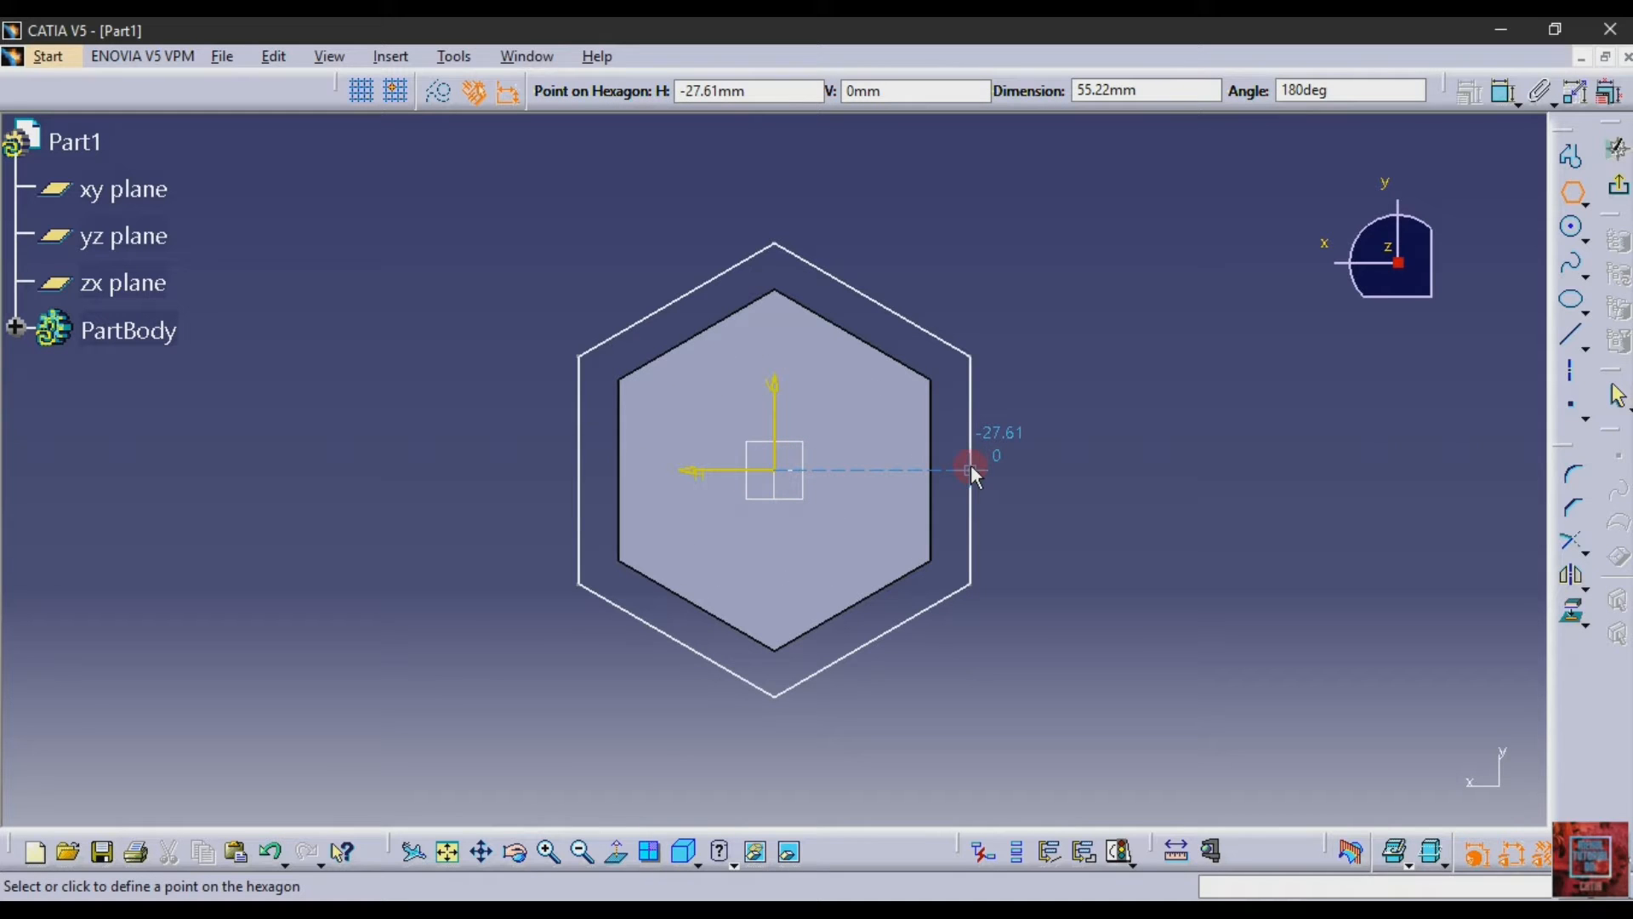
pyautogui.click(972, 467)
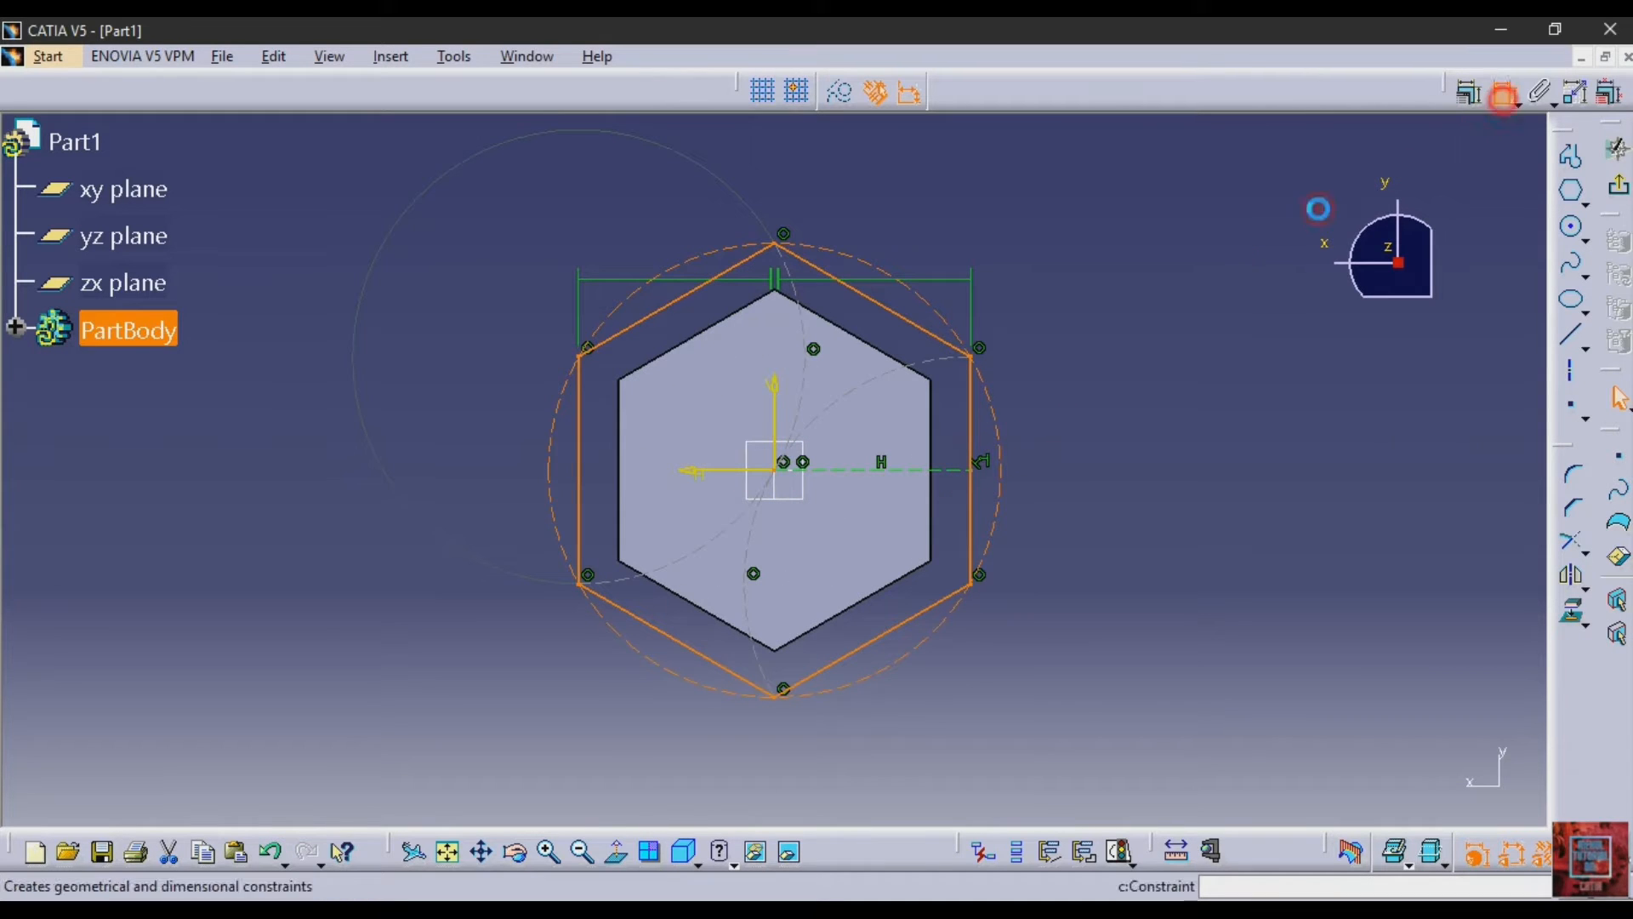
# - Dimension the new base hexagon from its centre to the vertical flat and set the distance to 39.8/2 mm
pyautogui.click(1504, 95)
pyautogui.click(941, 466)
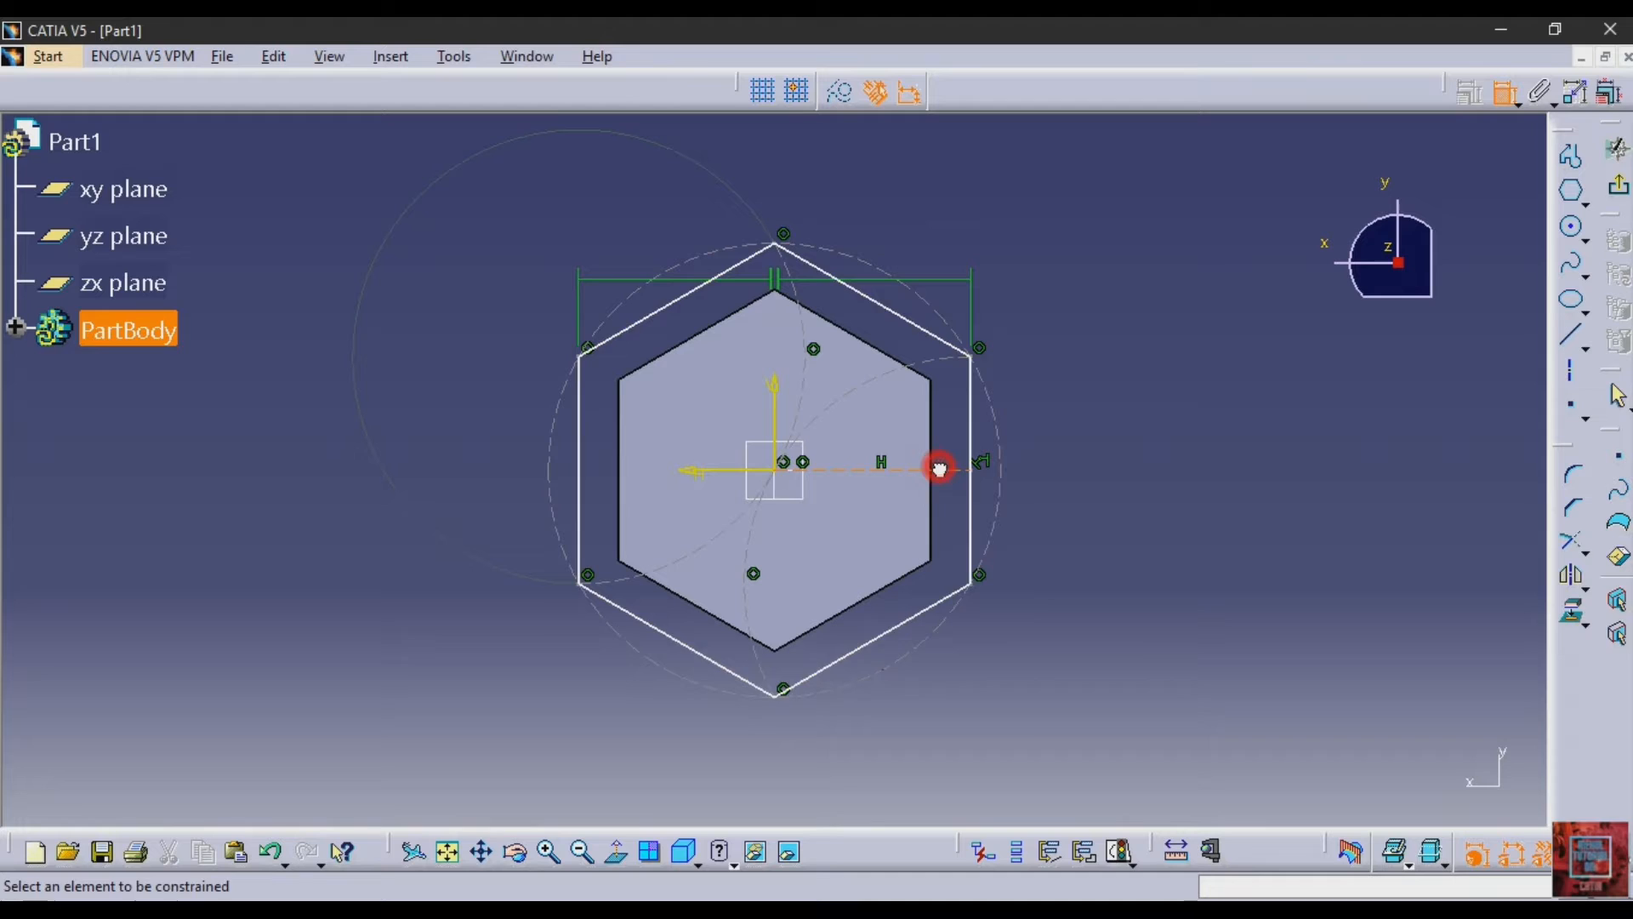
pyautogui.click(1073, 383)
pyautogui.doubleClick(1074, 384)
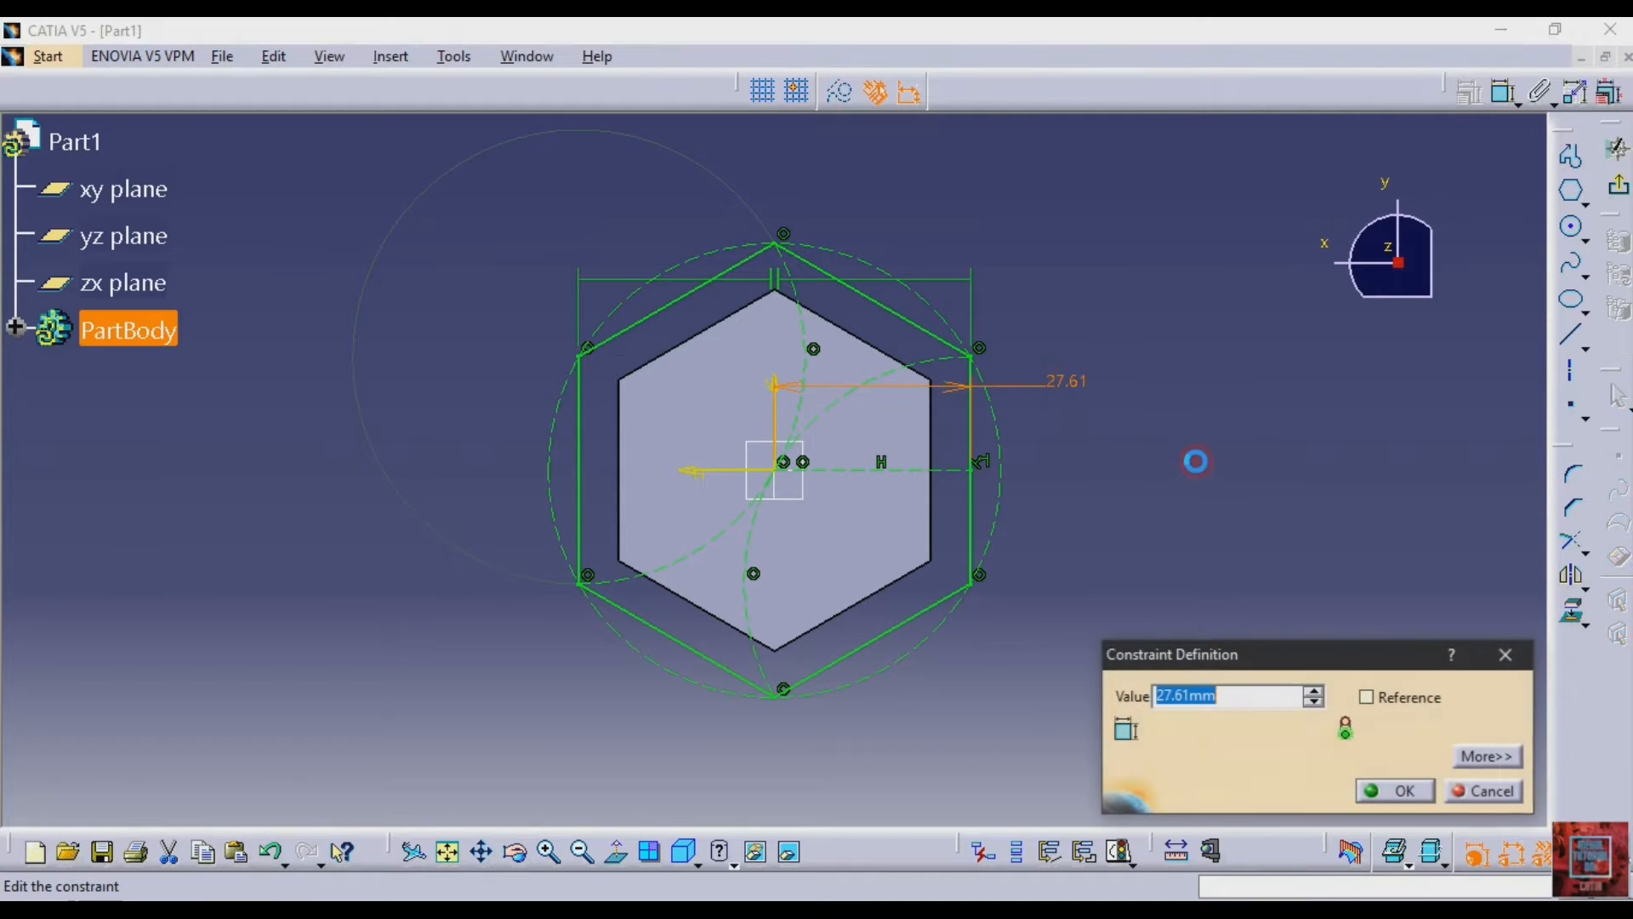
pyautogui.write('39.8/2')
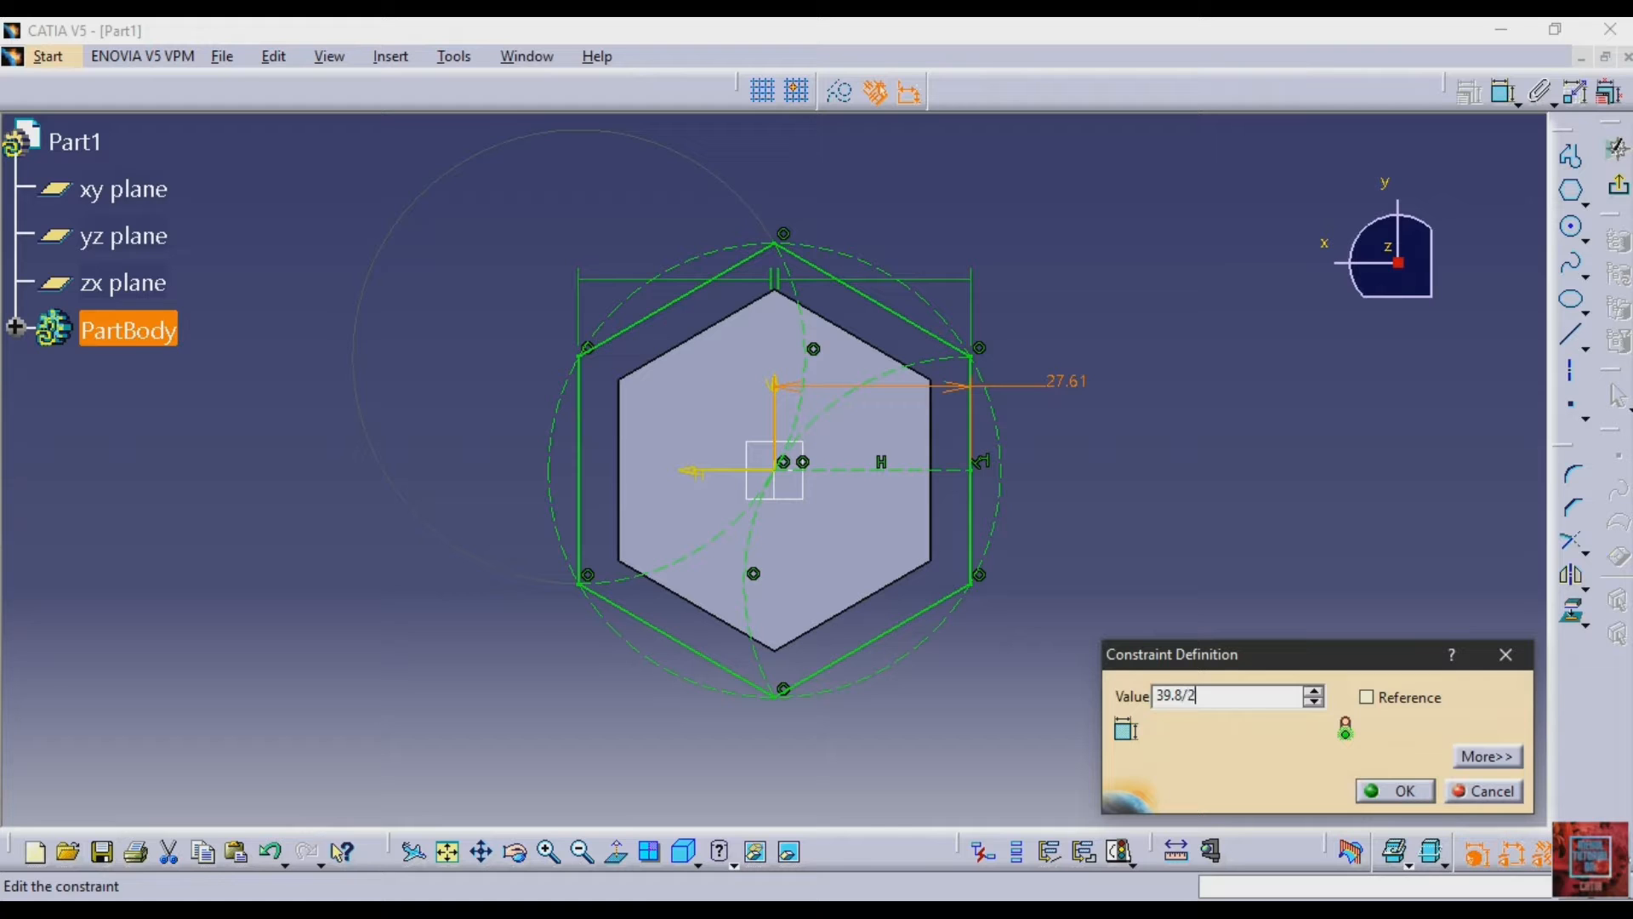
pyautogui.press('Return')
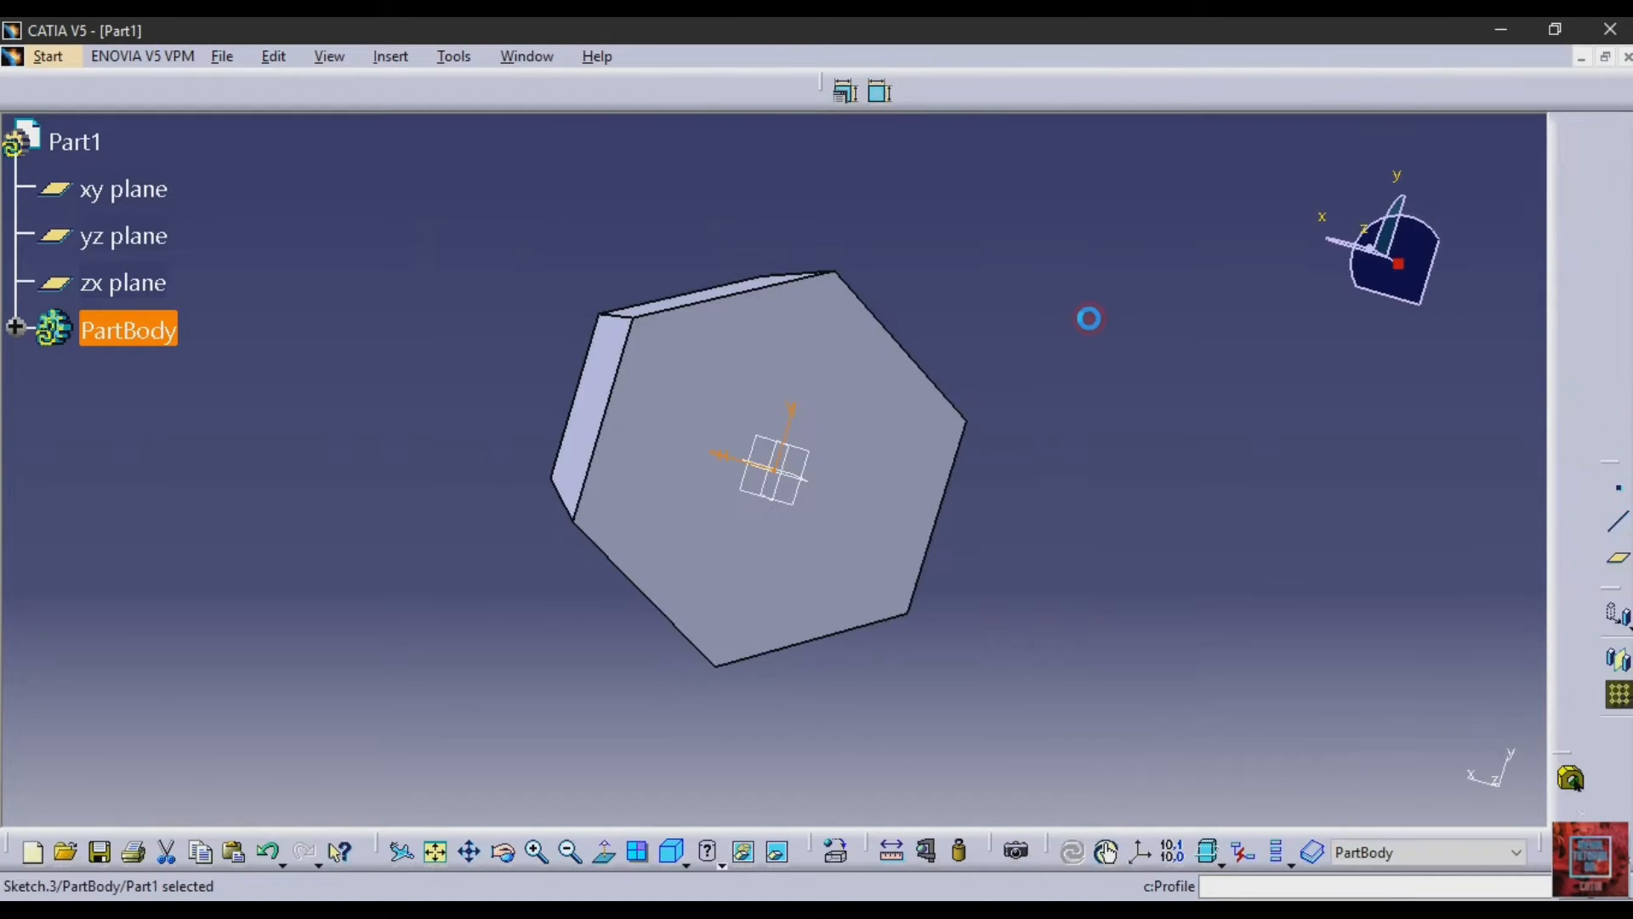
# - Pocket the base hexagon 1.5 mm deep into the mug's underside, with the cut direction reversed
pyautogui.click(1572, 183)
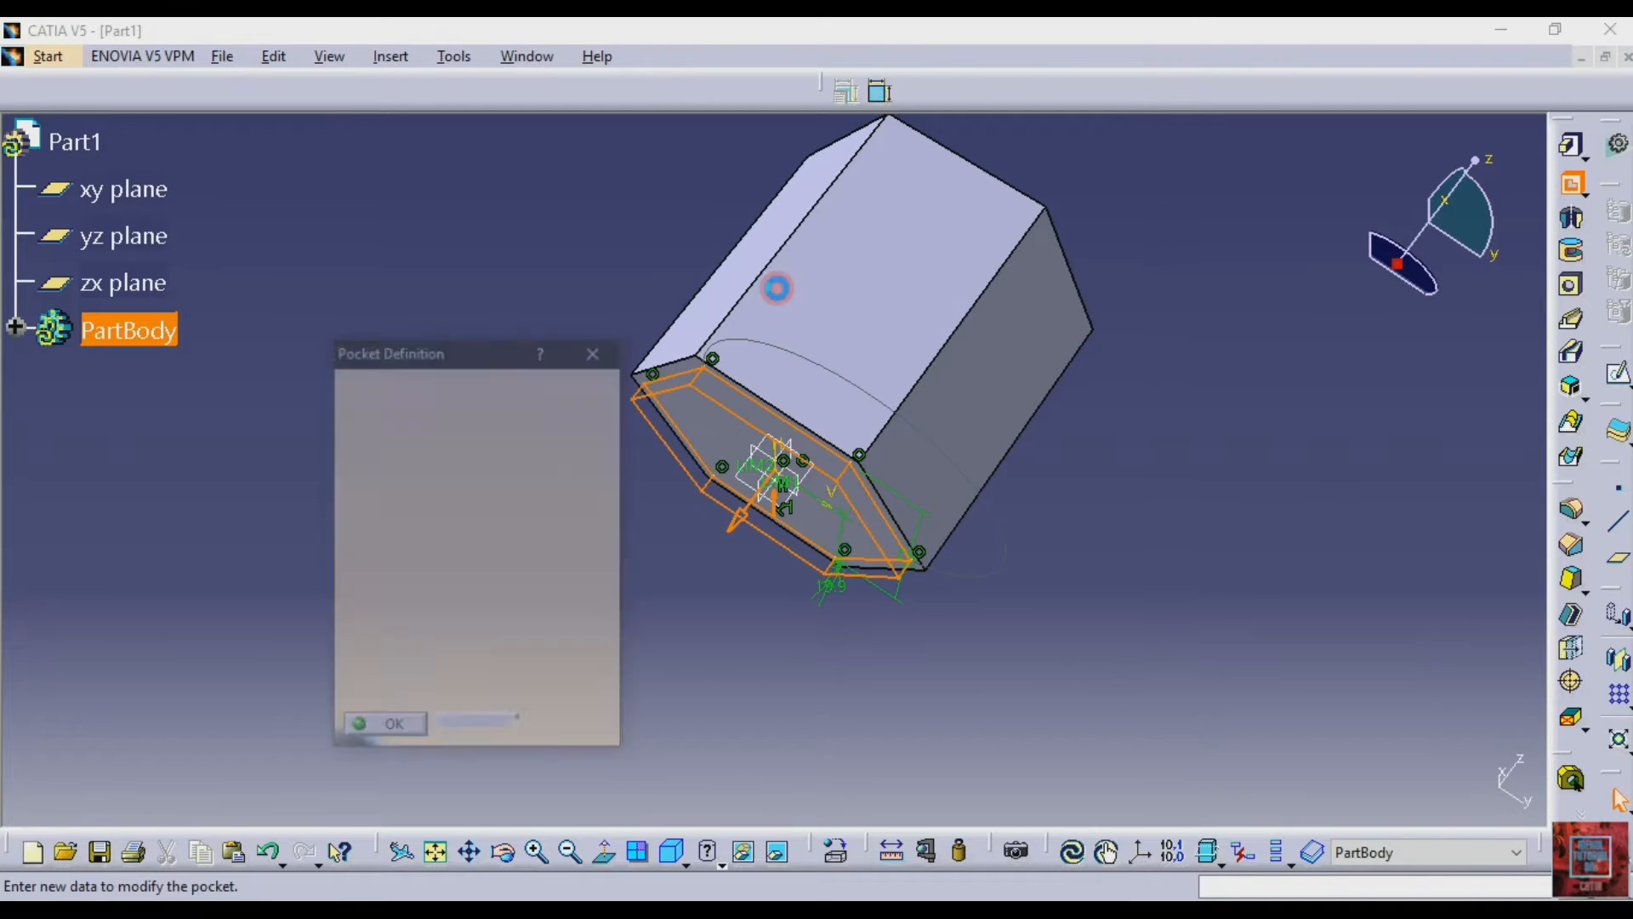
pyautogui.click(407, 646)
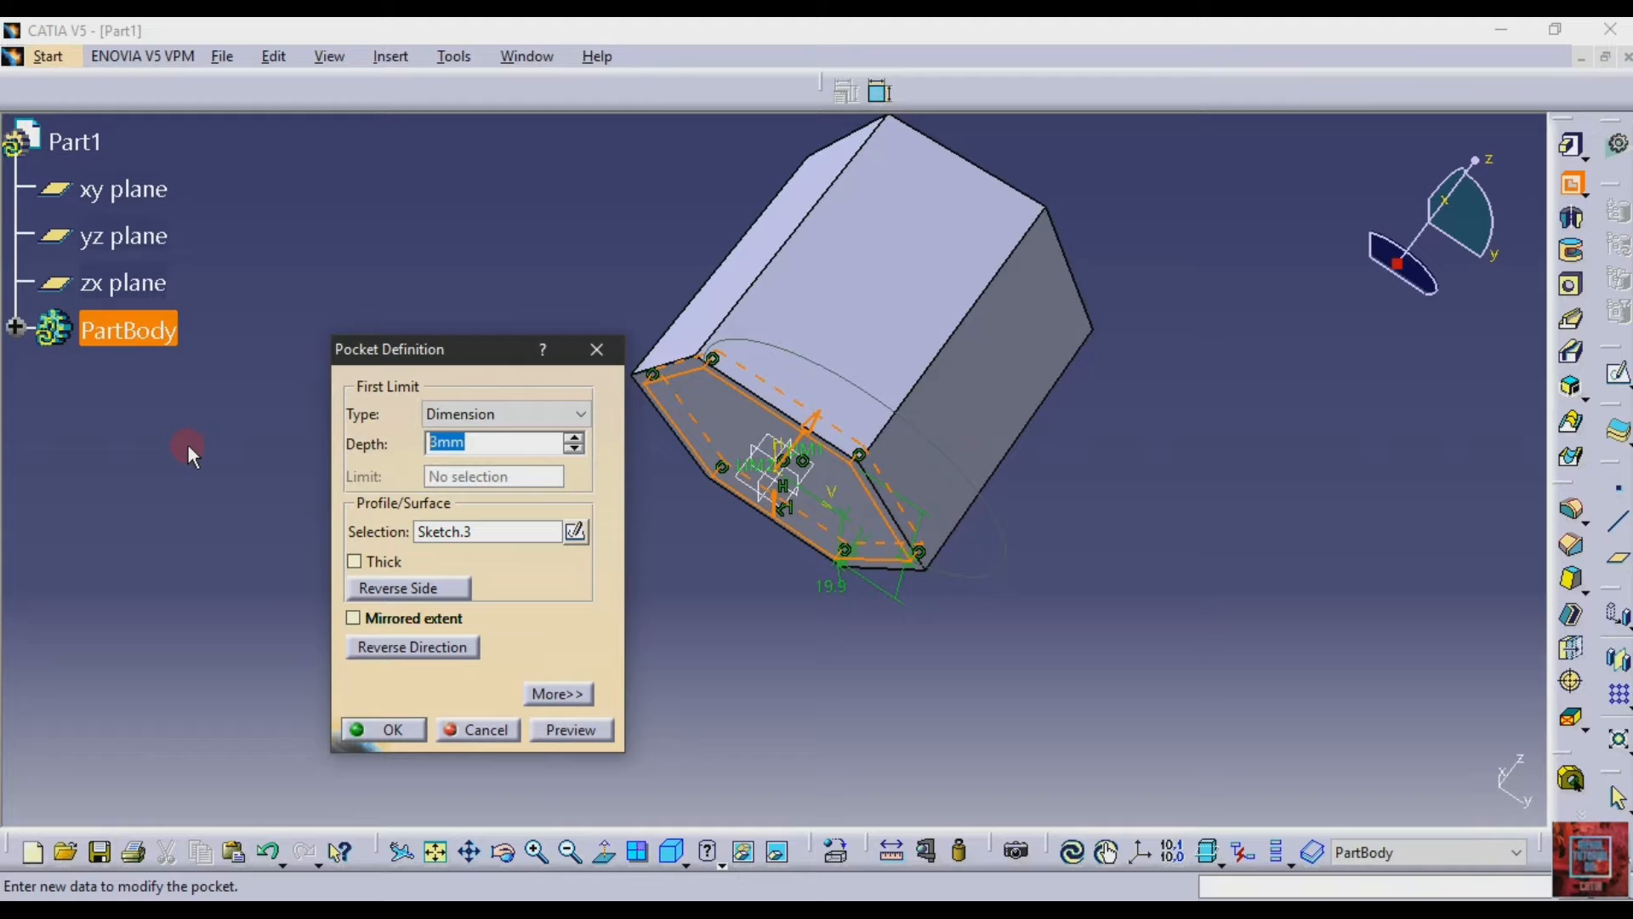
pyautogui.write('1.5')
pyautogui.press('Return')
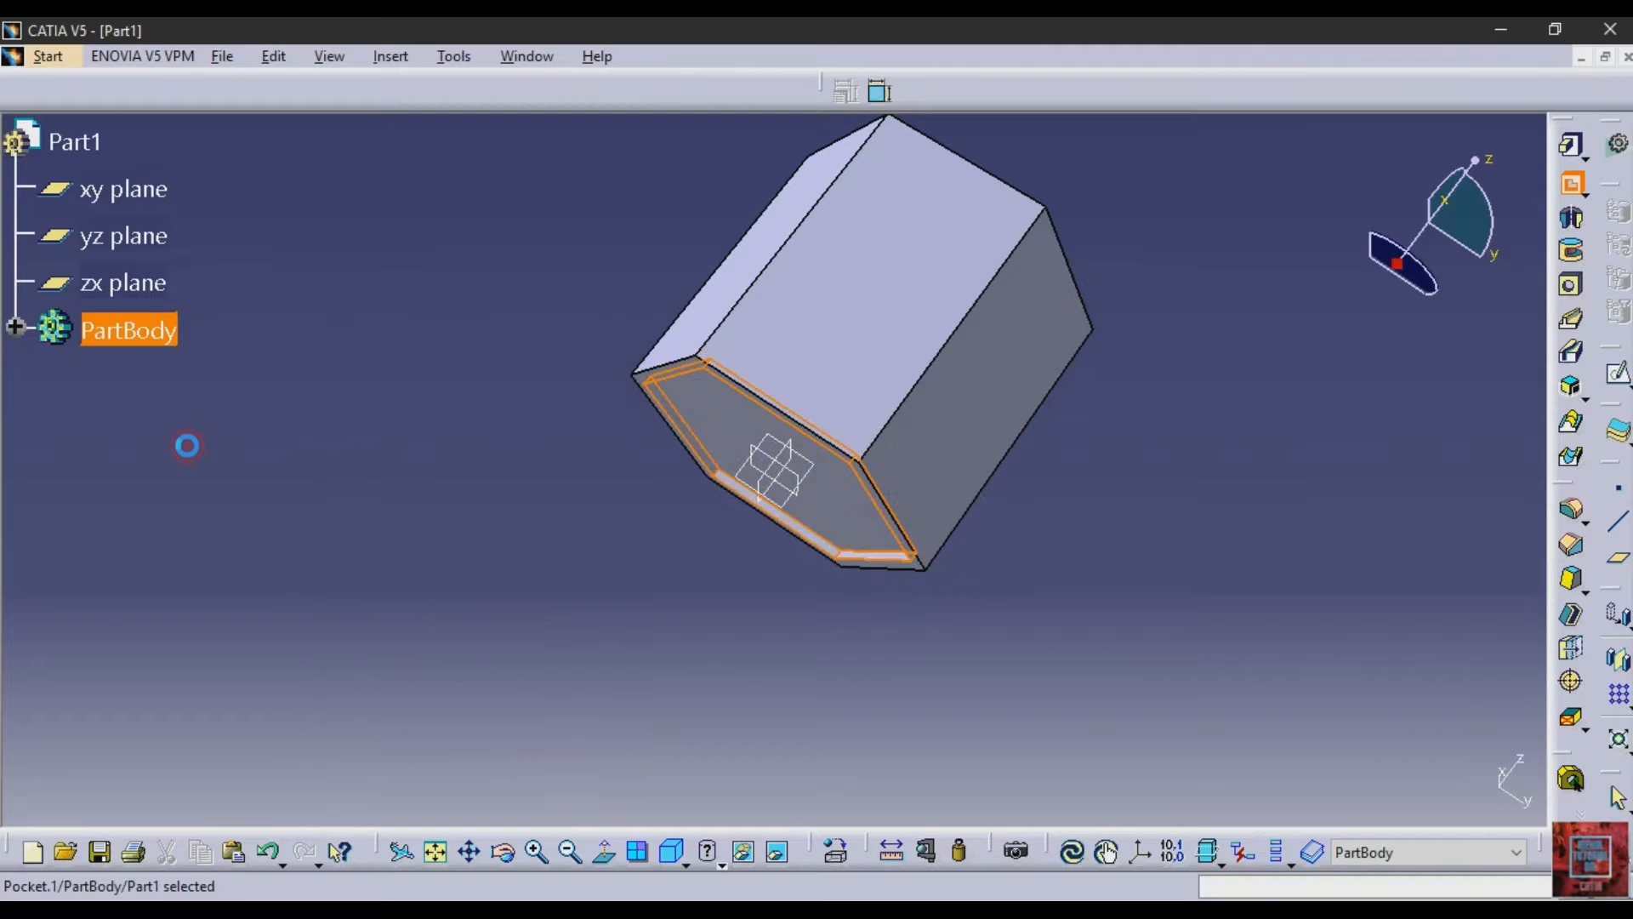
pyautogui.click(284, 412)
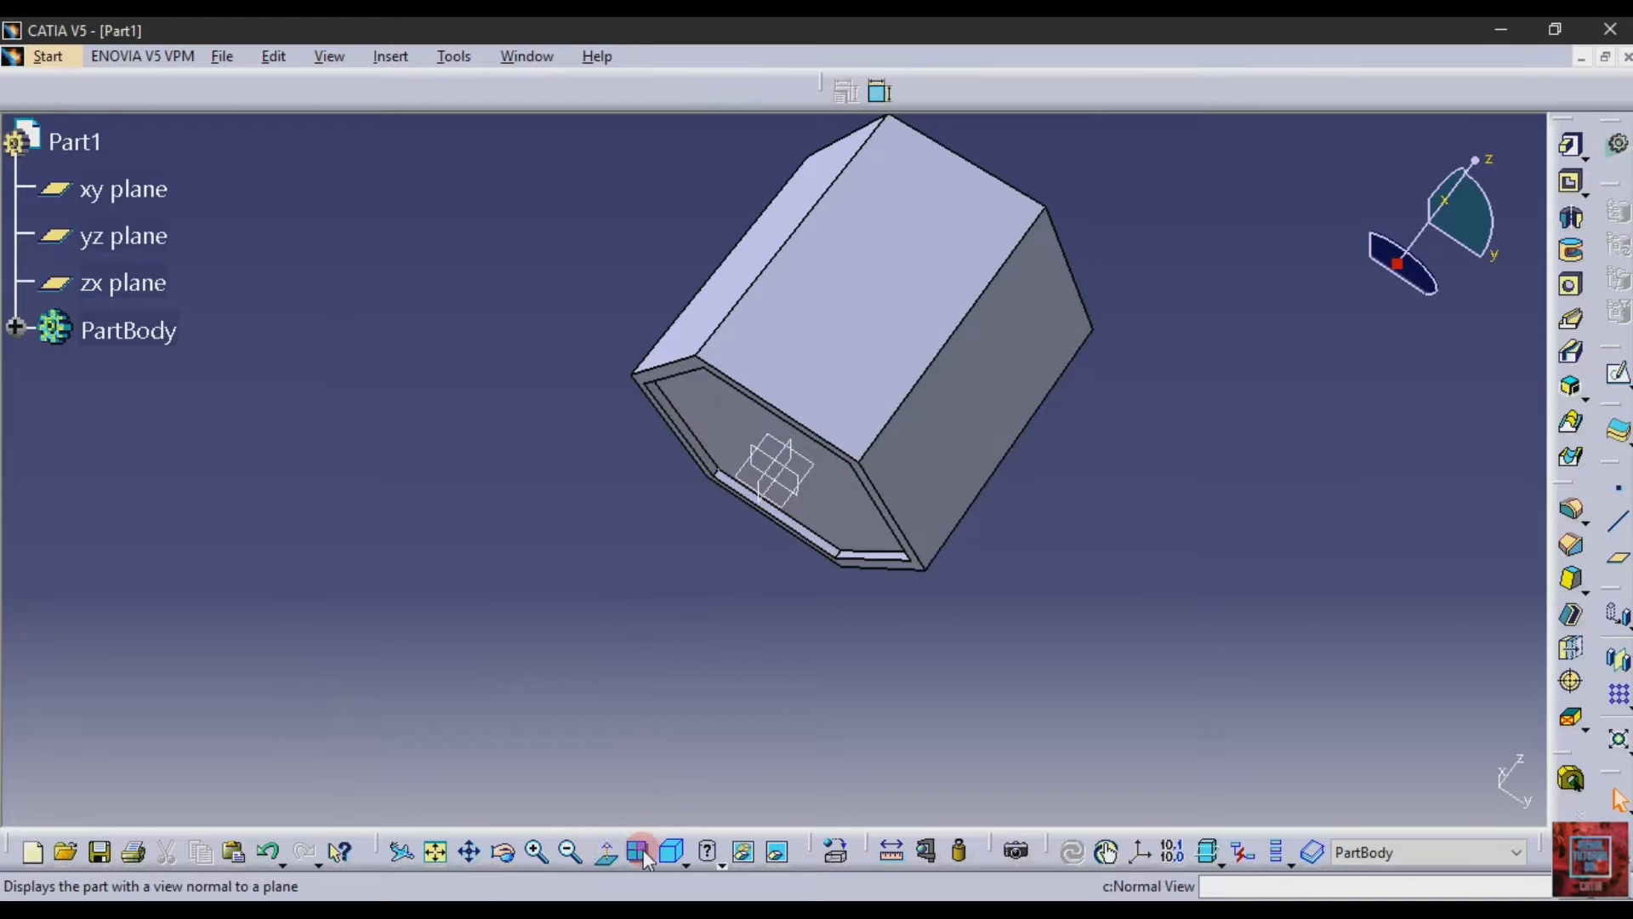
# - Start a sketch on the zx plane, viewed square-on with the whole mug in view
pyautogui.click(503, 852)
pyautogui.moveTo(1032, 328); pyautogui.dragTo(611, 679)
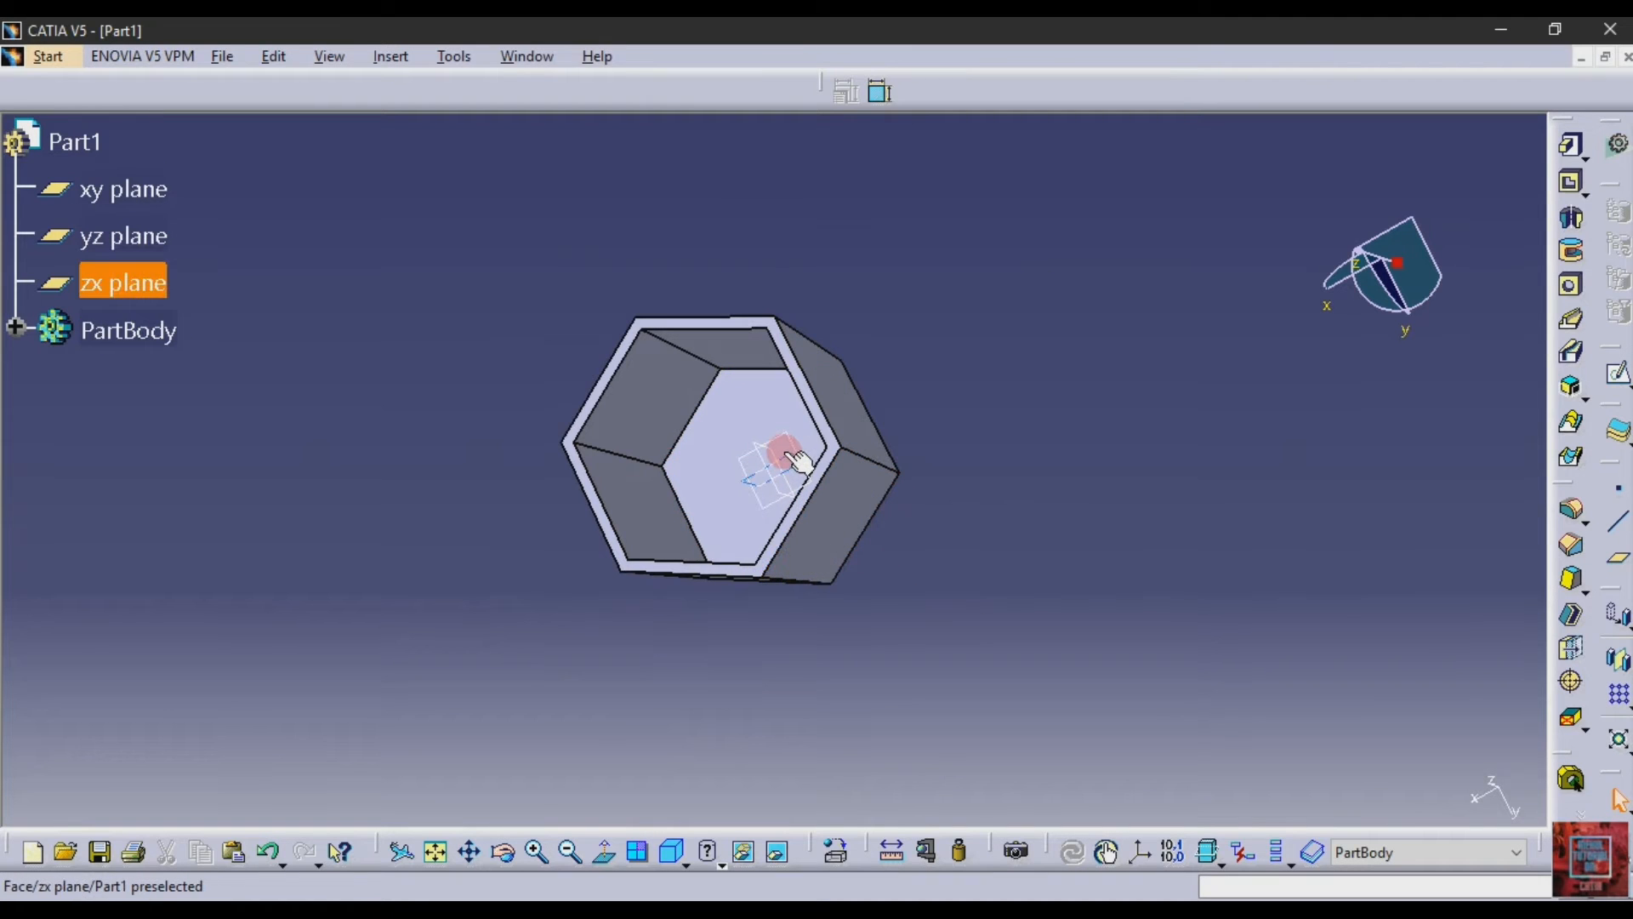
pyautogui.click(791, 456)
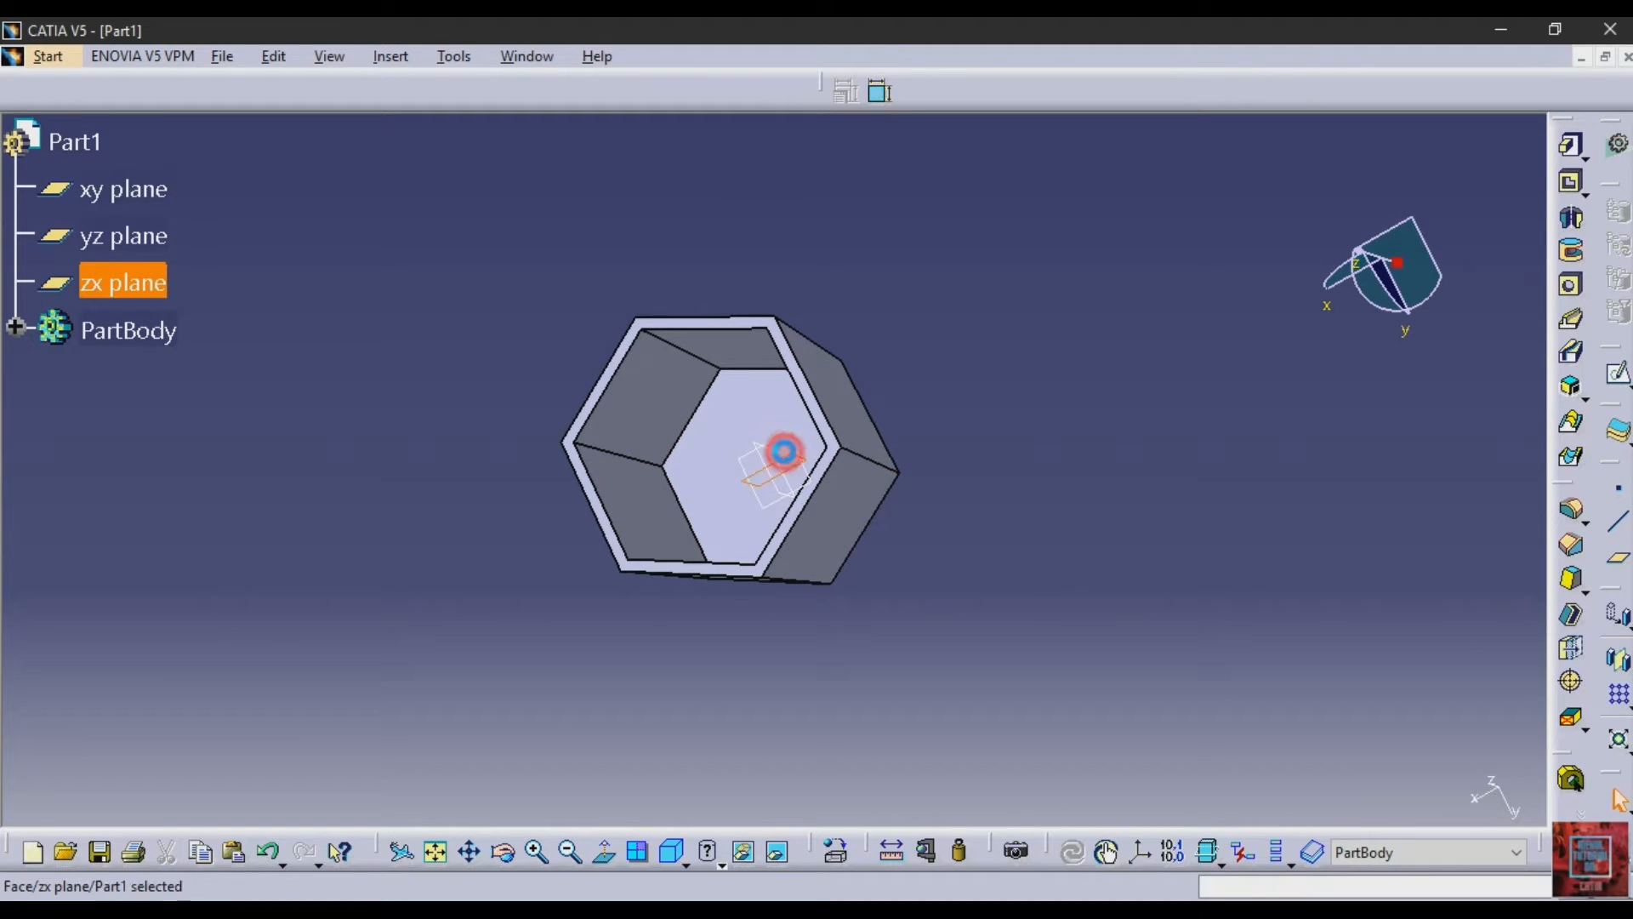
pyautogui.click(1576, 347)
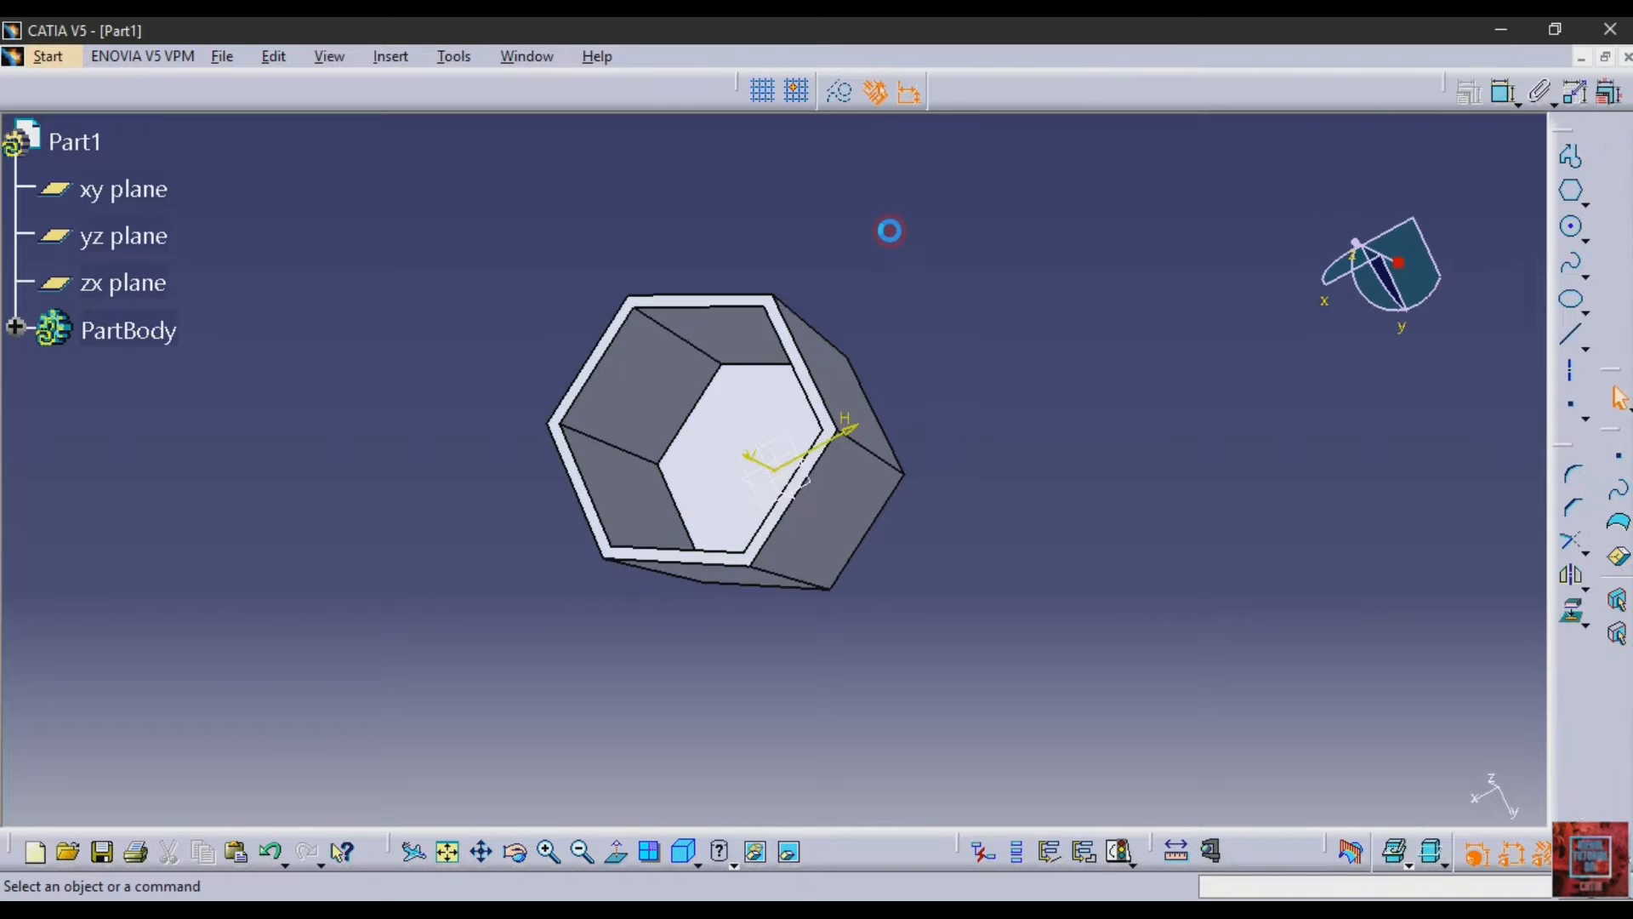
pyautogui.click(617, 851)
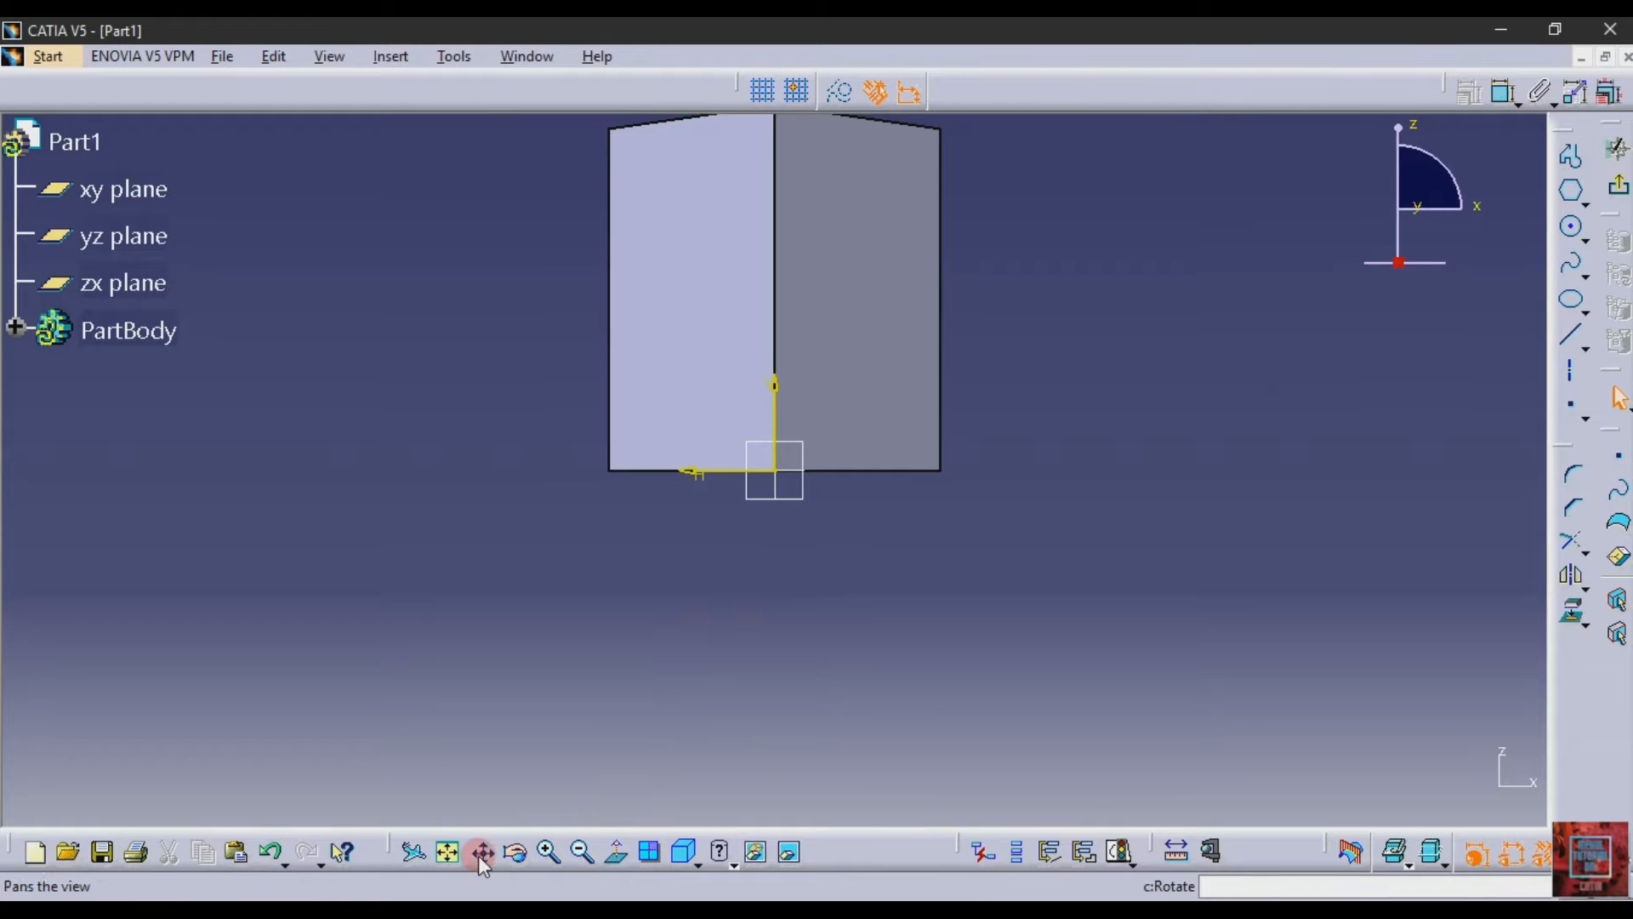
pyautogui.click(447, 851)
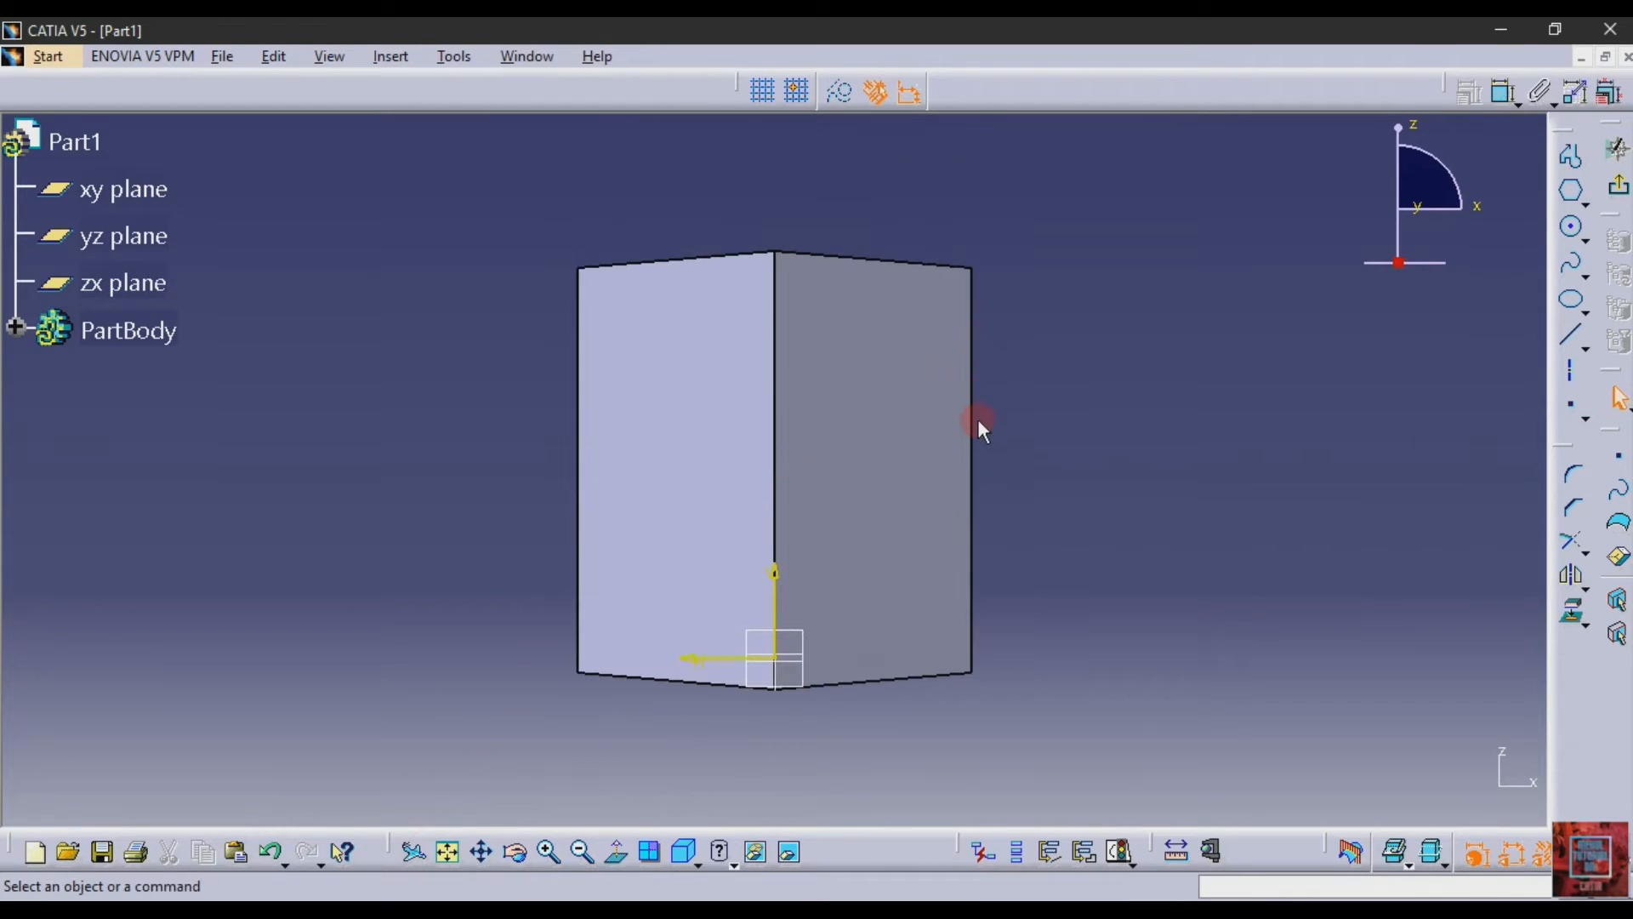
# - Project the mug's right vertical edge and top edge into the sketch as construction lines
pyautogui.click(972, 423)
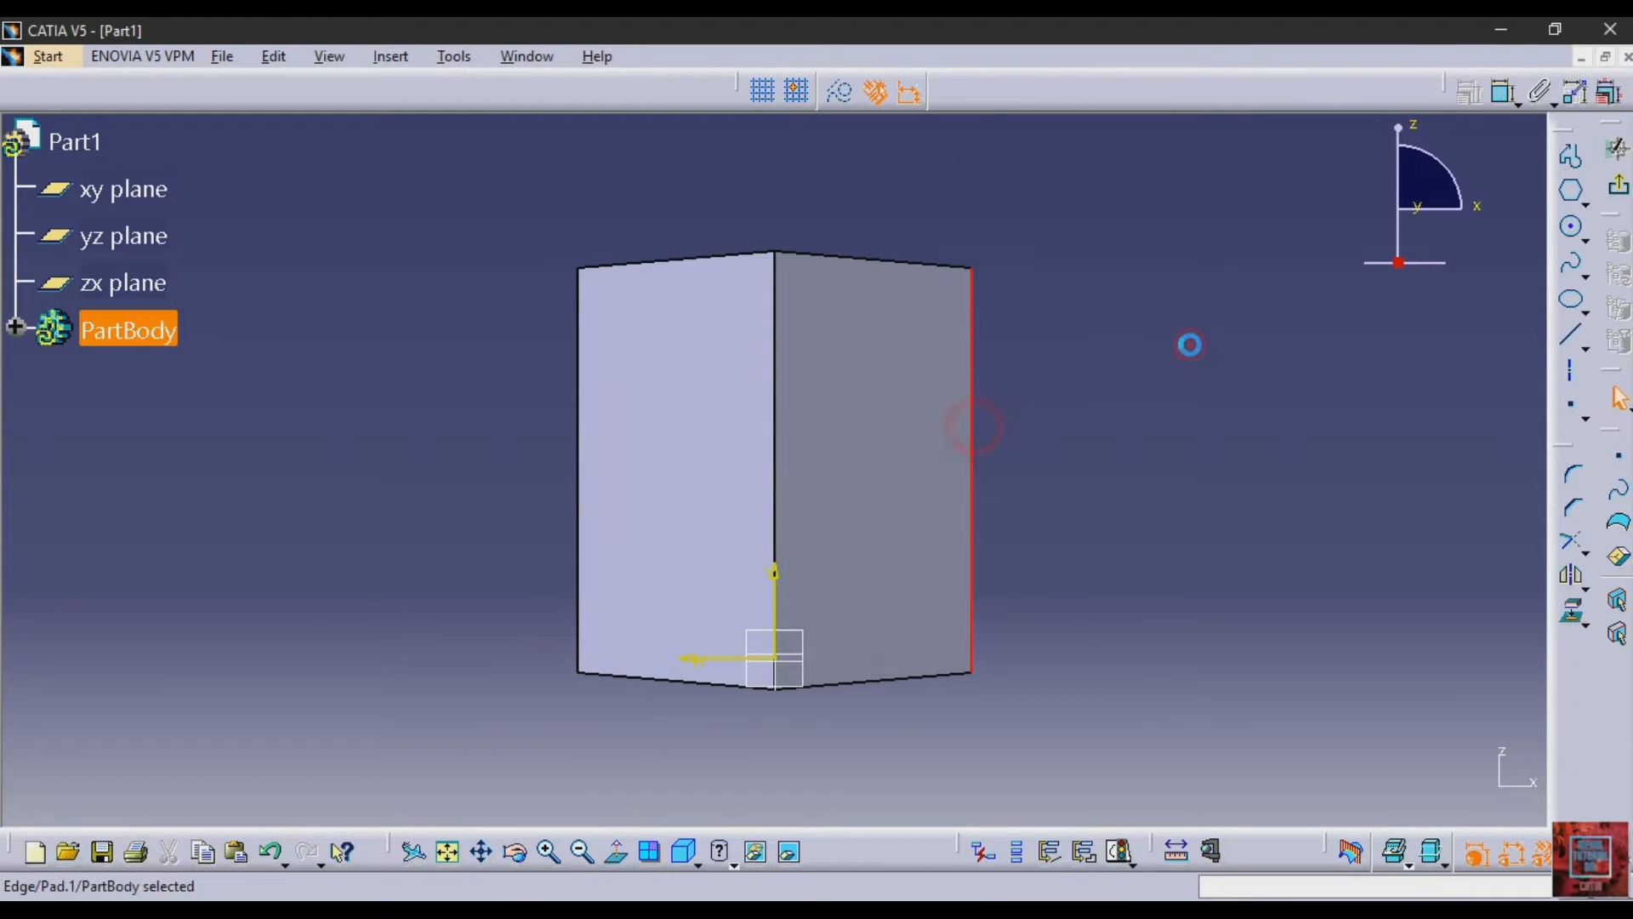
pyautogui.click(1574, 611)
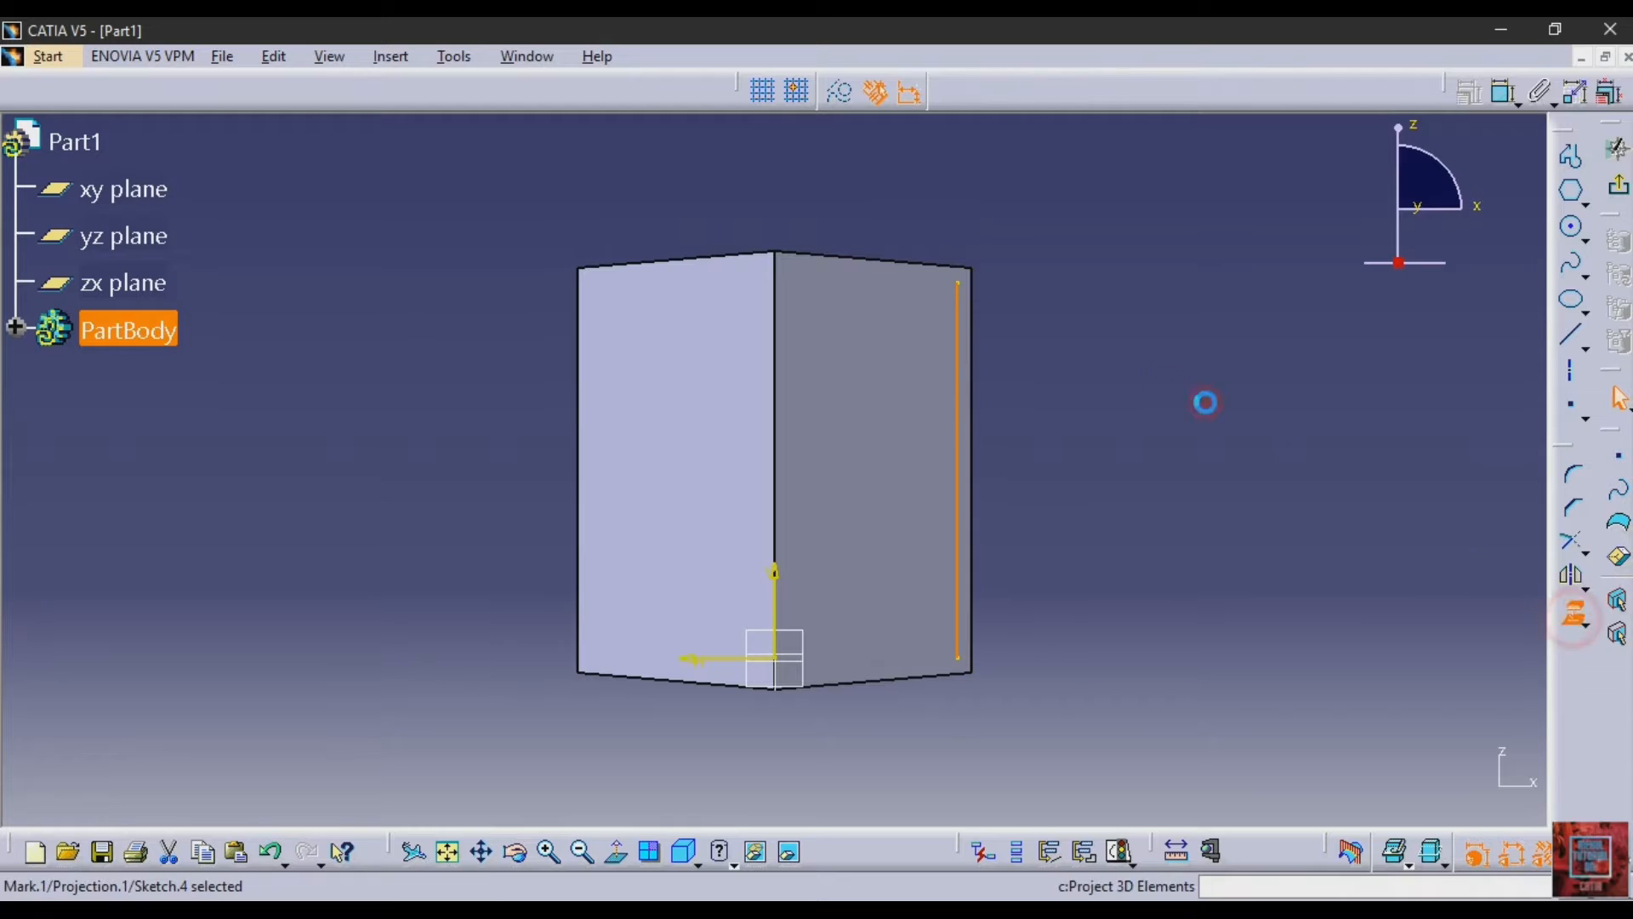
pyautogui.click(836, 103)
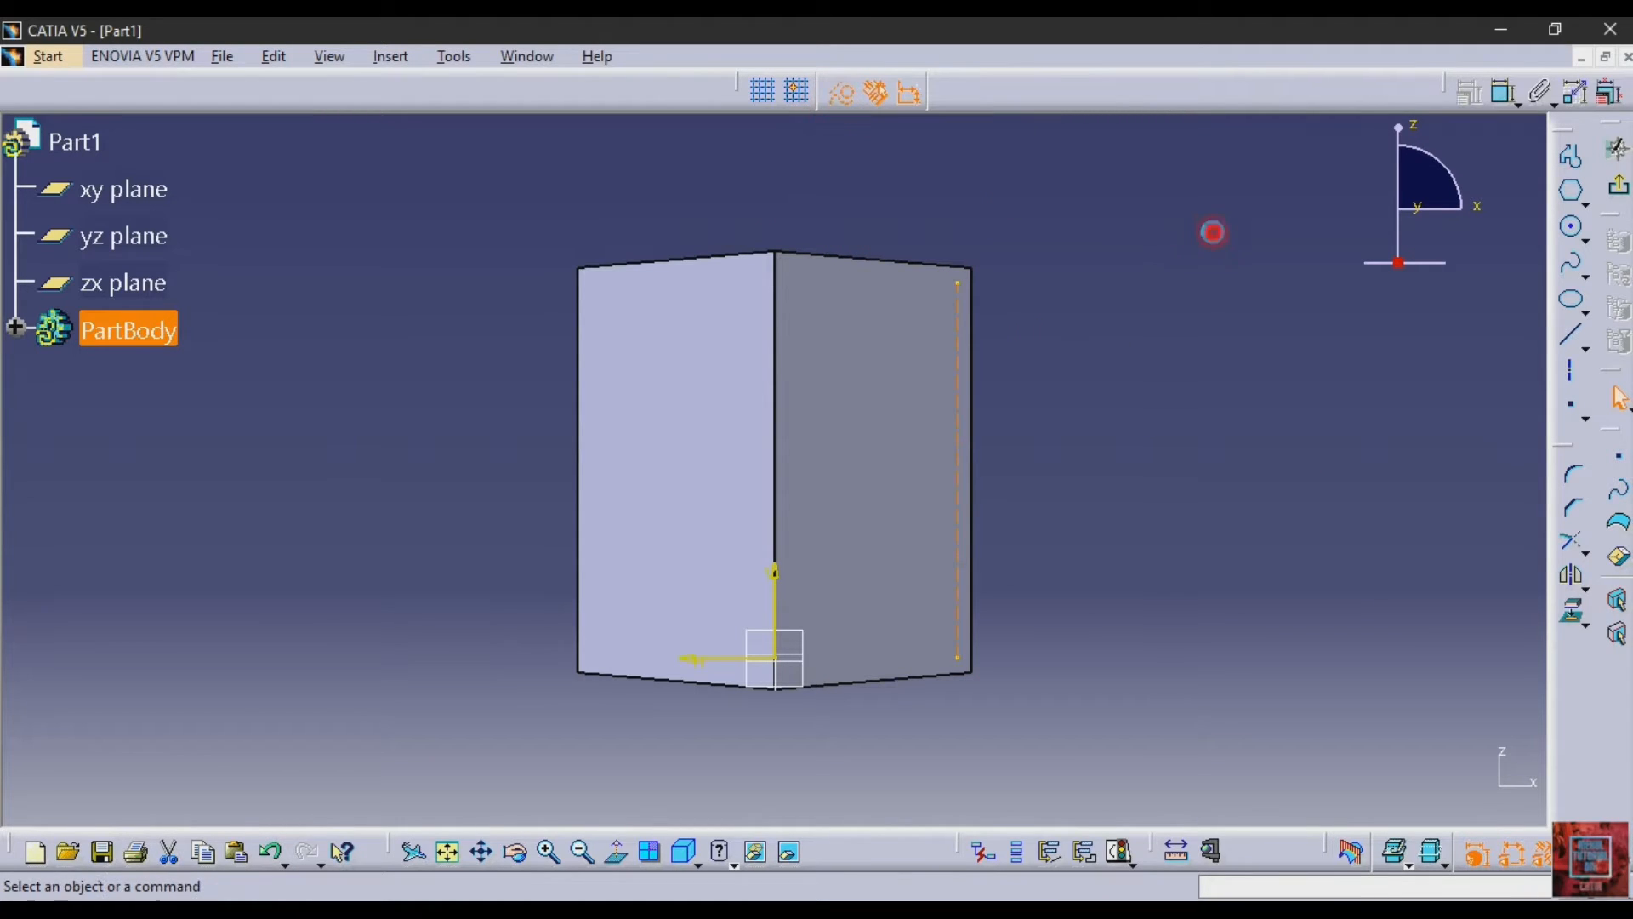
pyautogui.click(885, 269)
pyautogui.click(1576, 612)
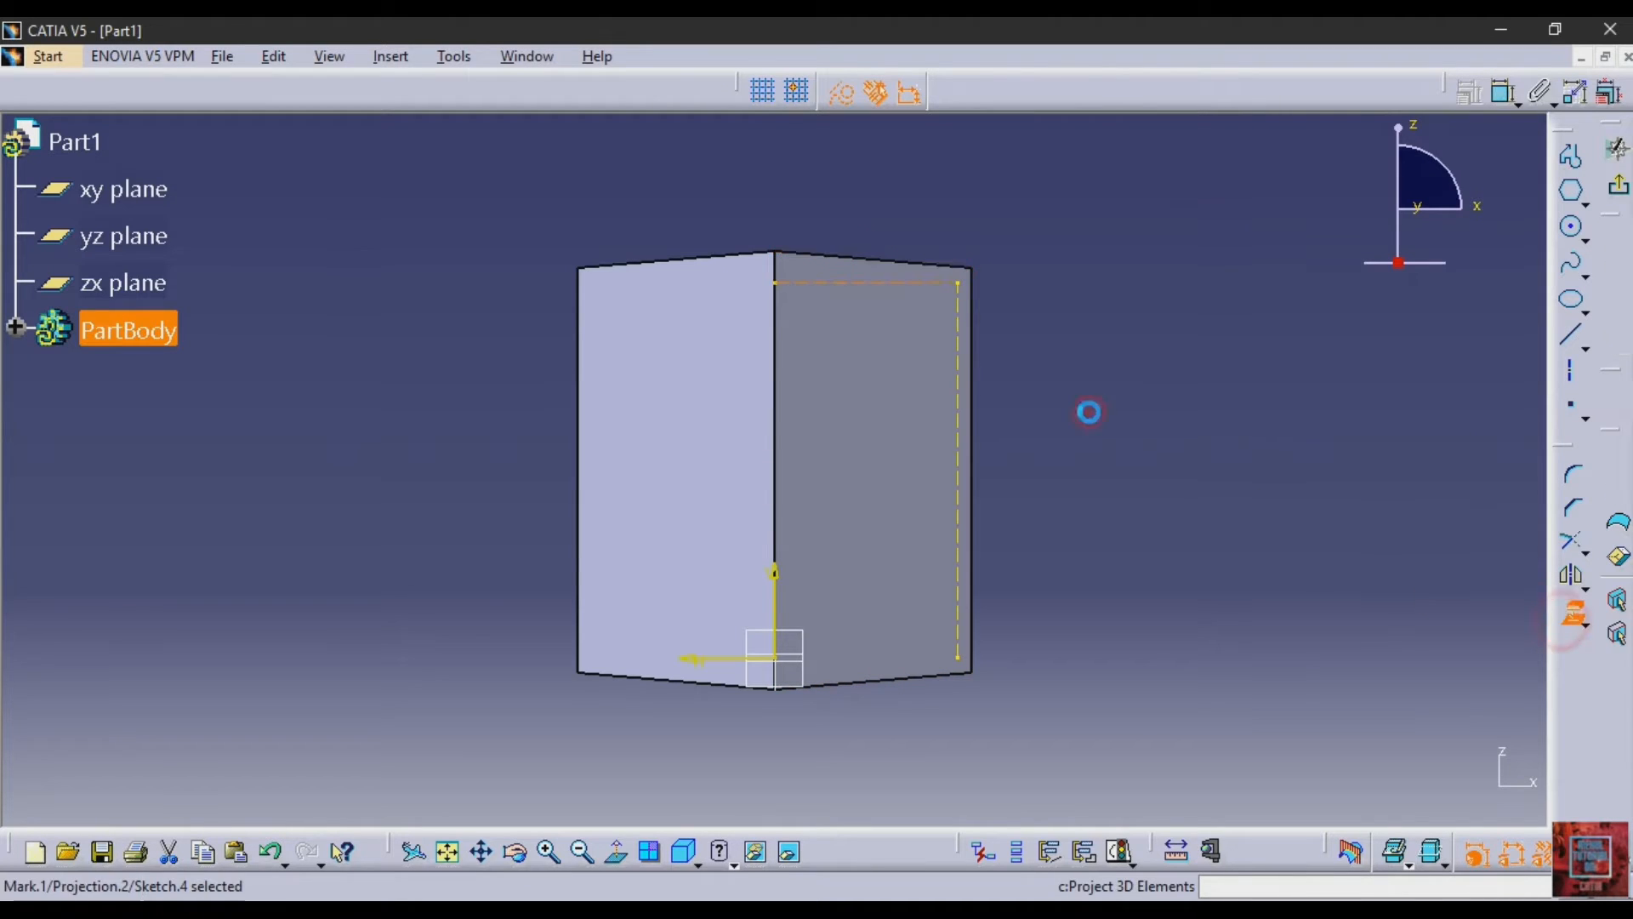
pyautogui.click(1119, 196)
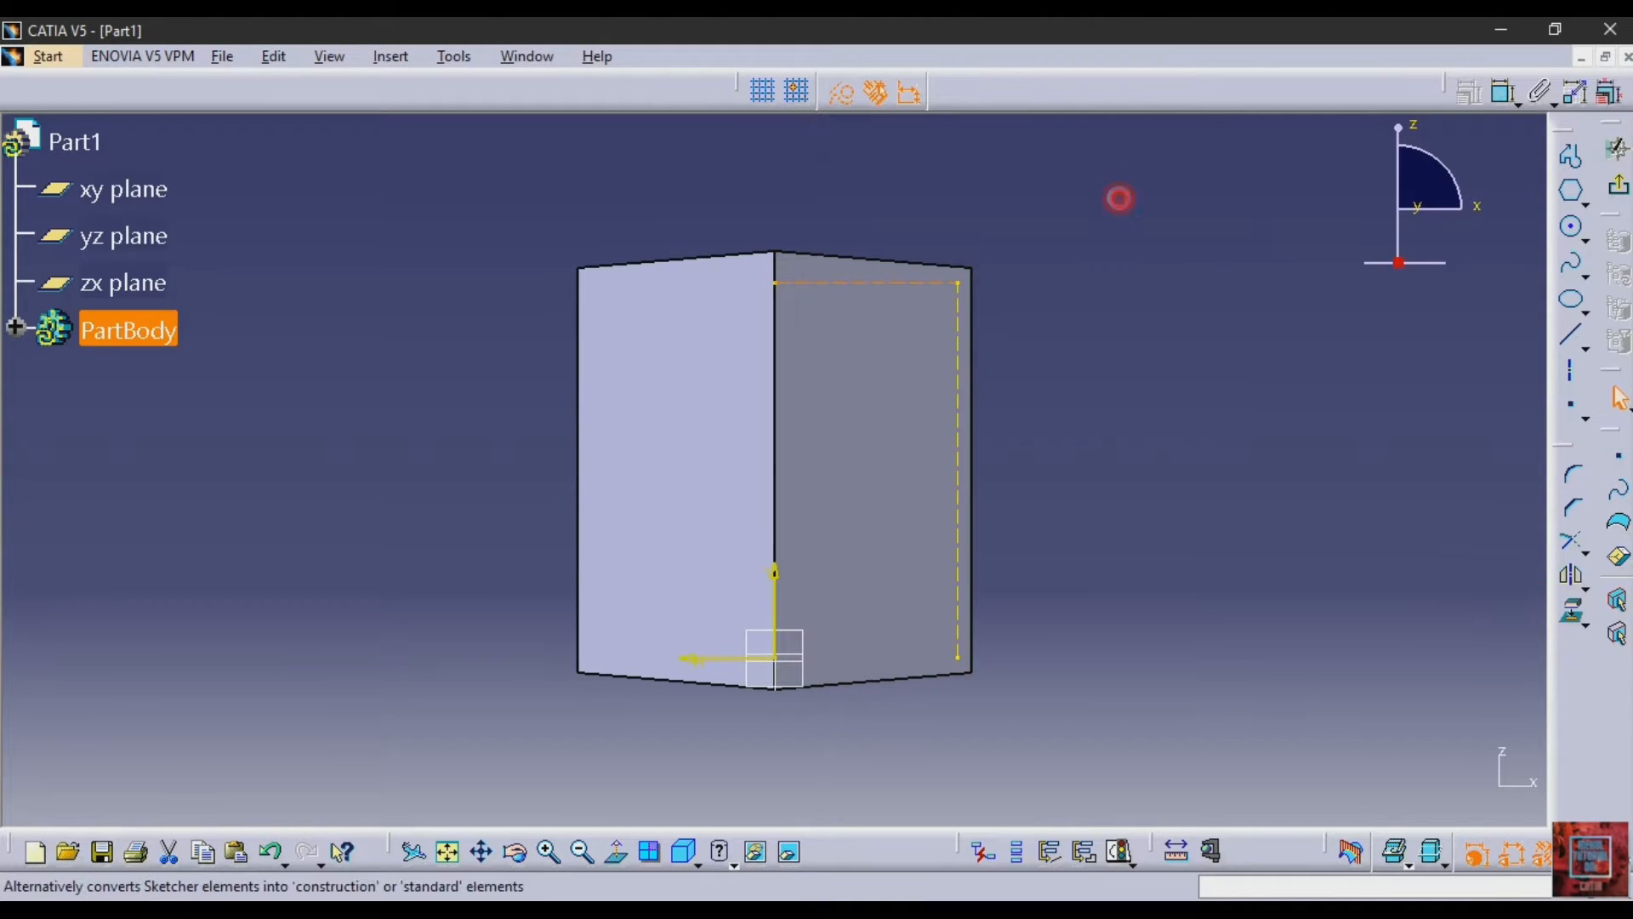
pyautogui.click(1145, 202)
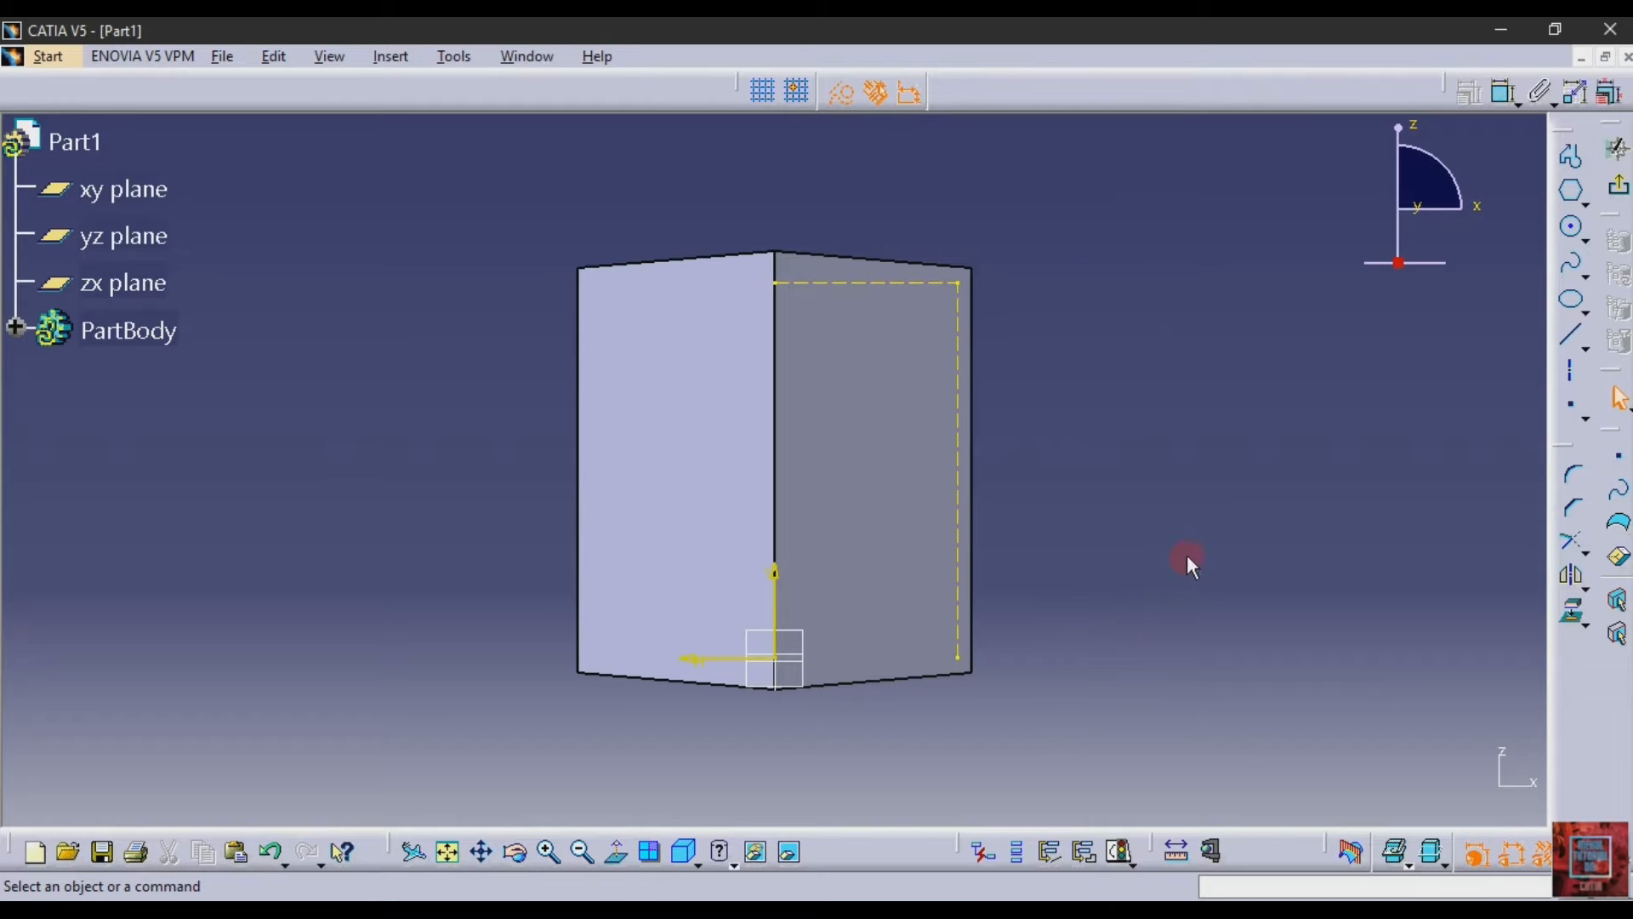
# - Draw a standard (non-construction) circle about 20.7 mm in diameter just outside the mug's right wall and dimension its diameter
pyautogui.click(1571, 227)
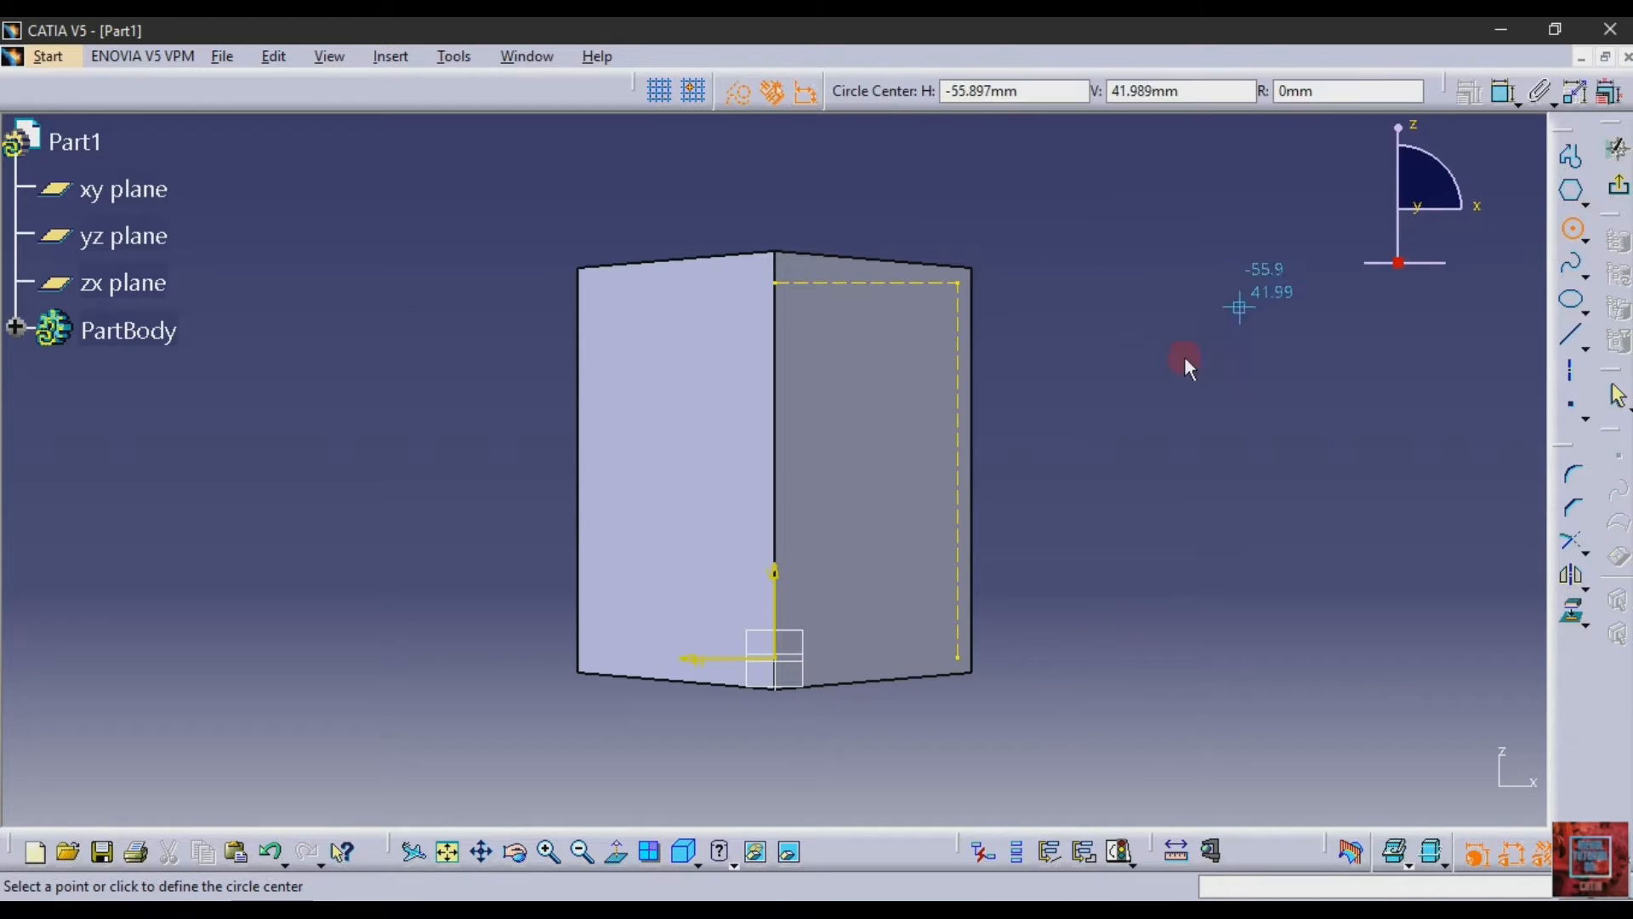
pyautogui.click(1062, 426)
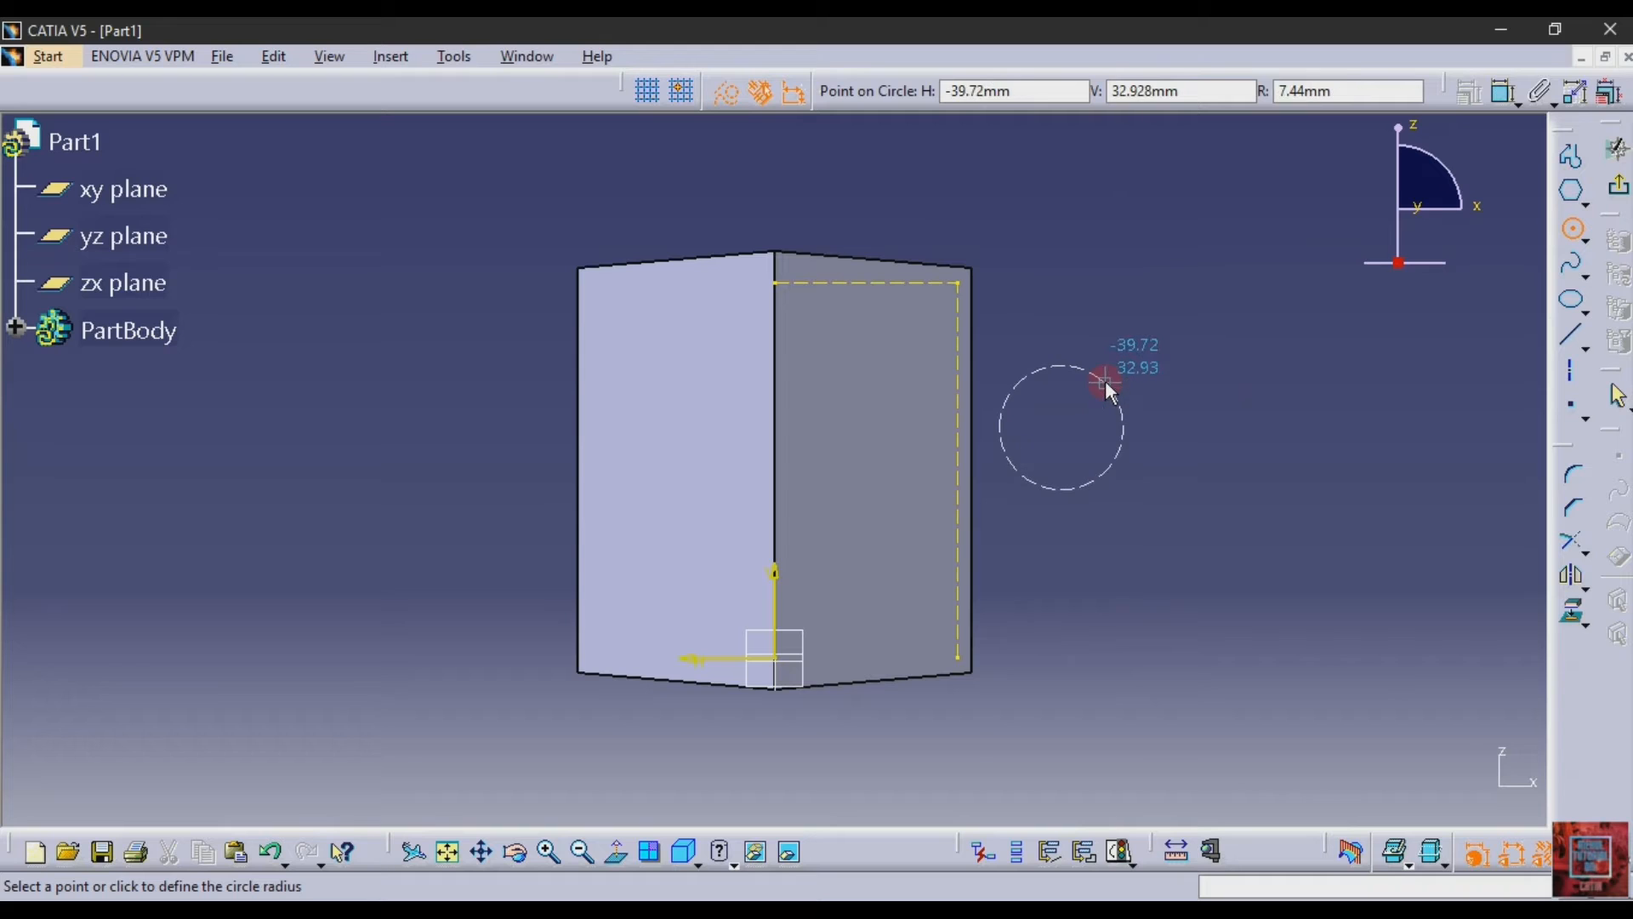
pyautogui.click(725, 91)
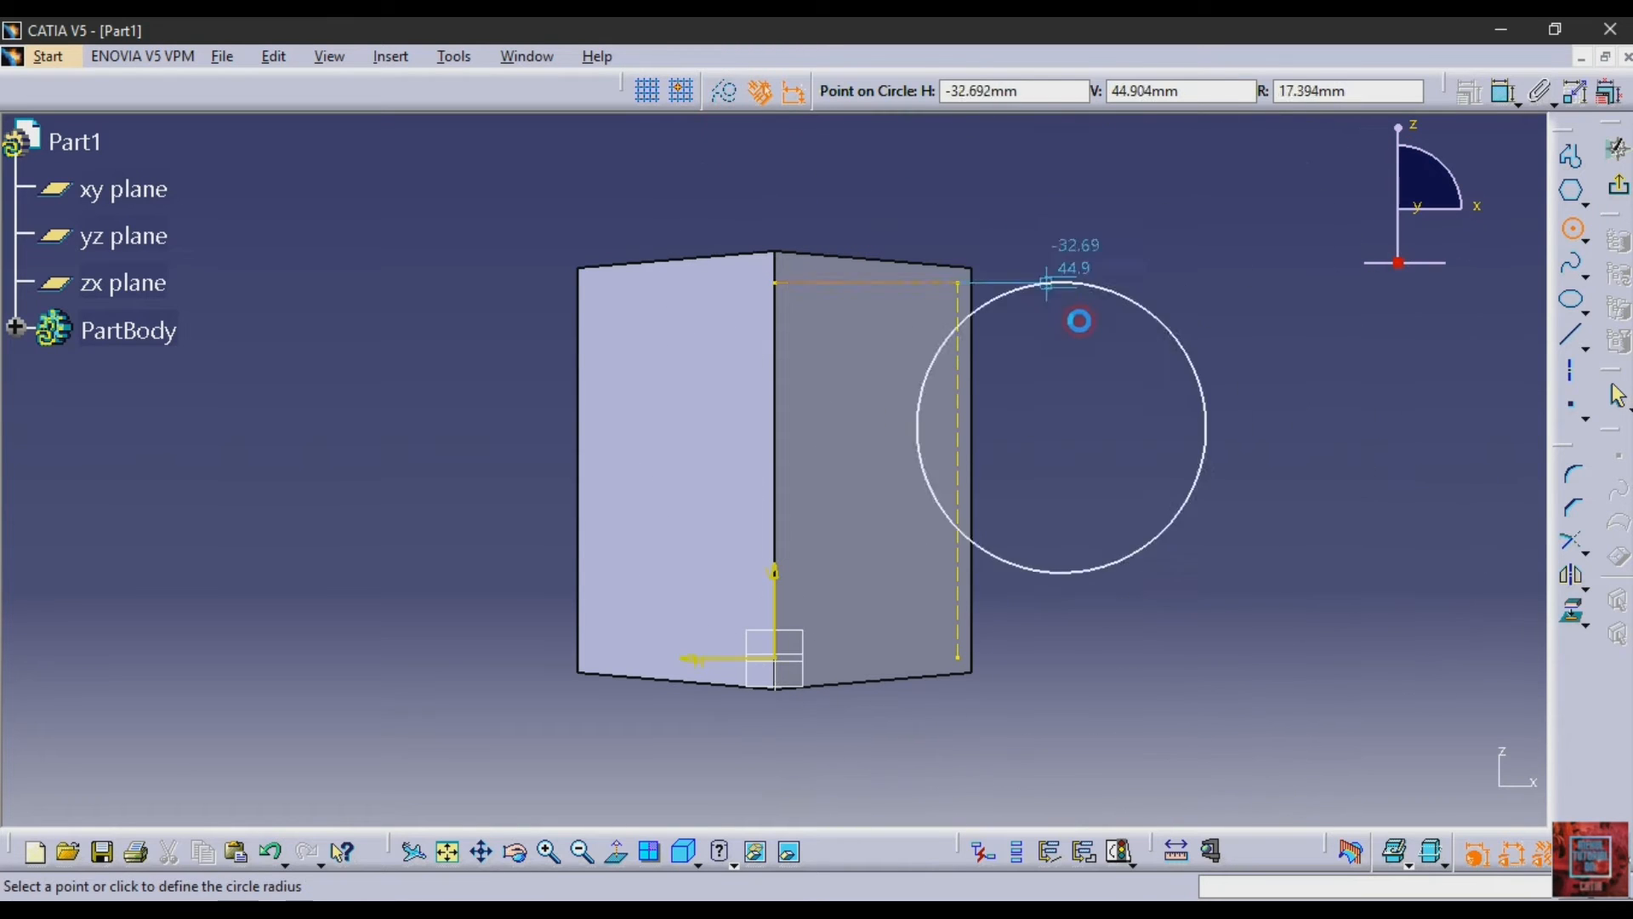
pyautogui.click(1094, 347)
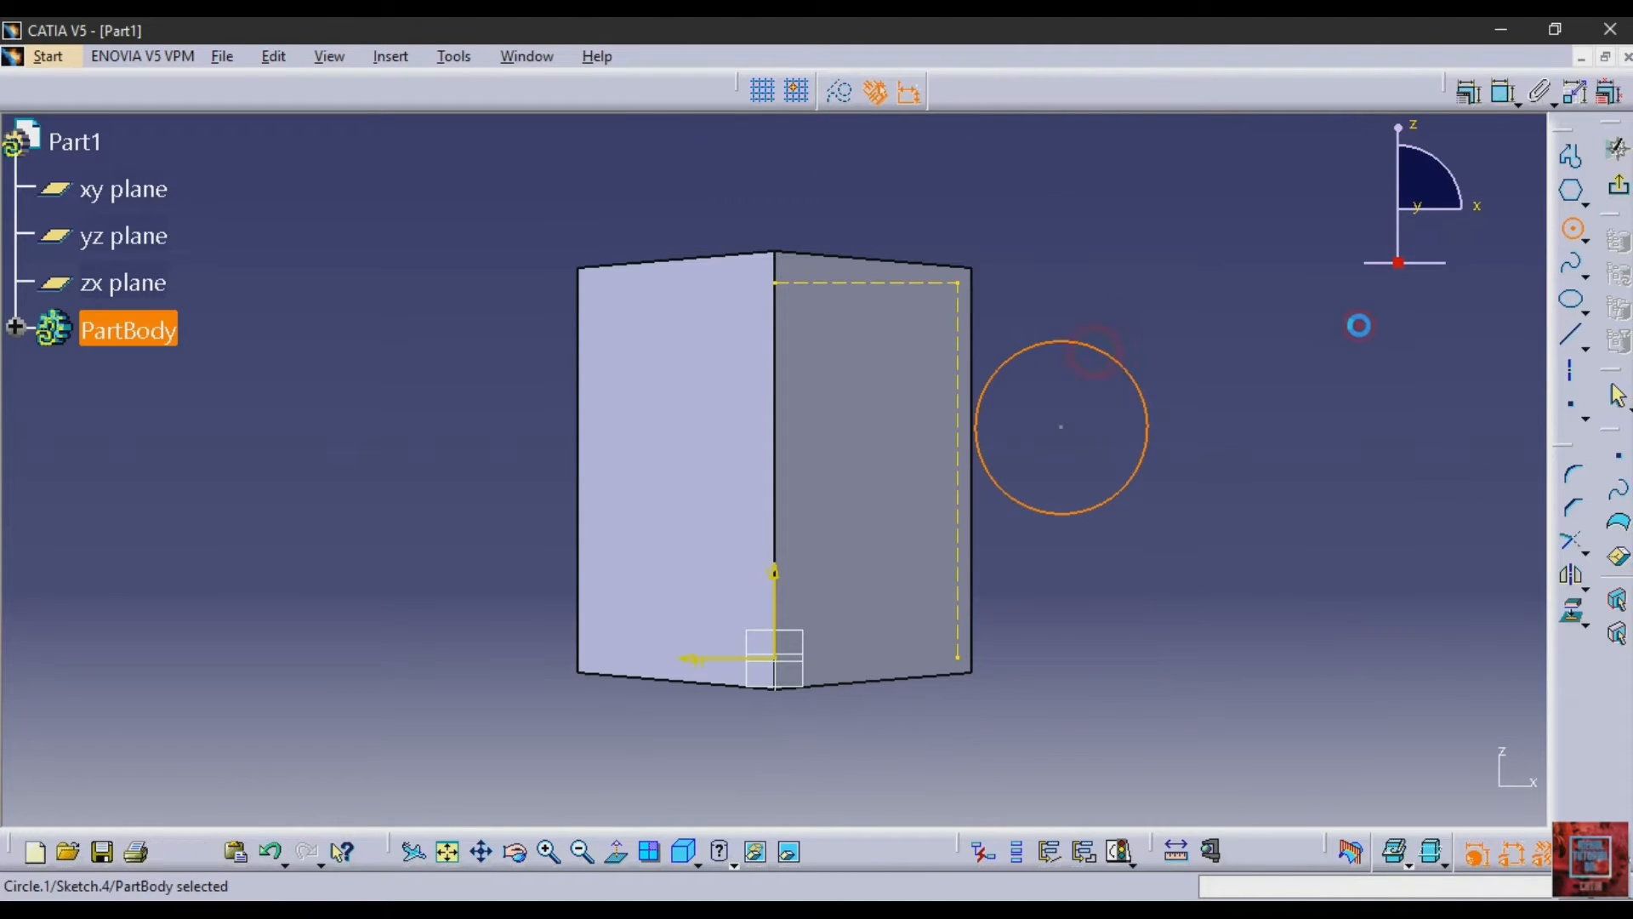
pyautogui.click(1504, 99)
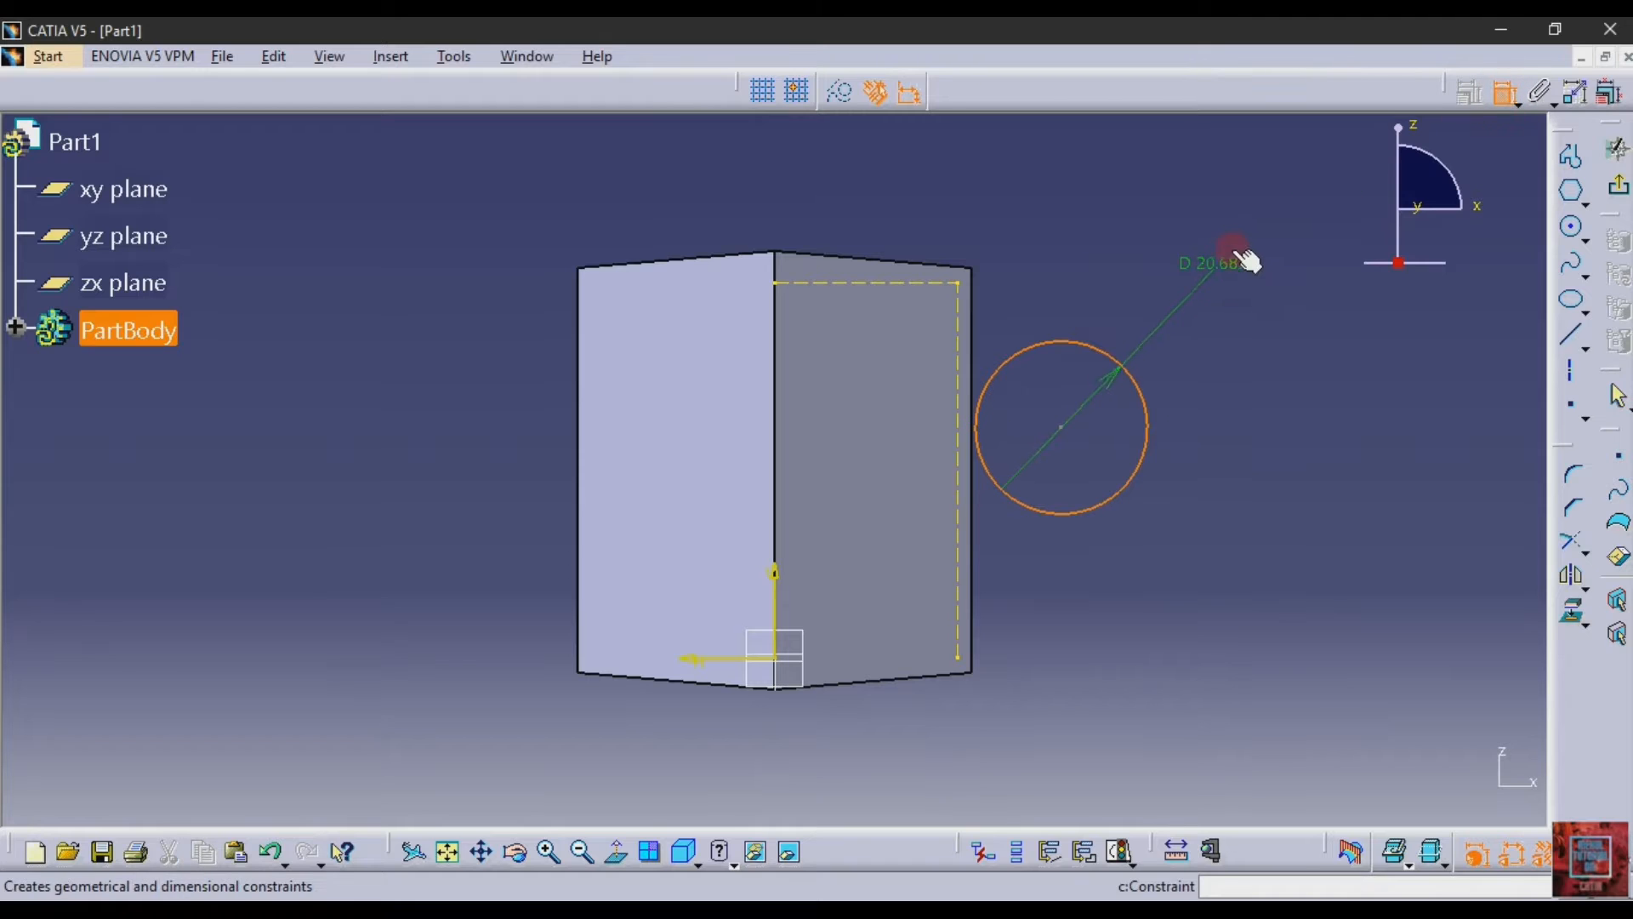
pyautogui.click(1252, 211)
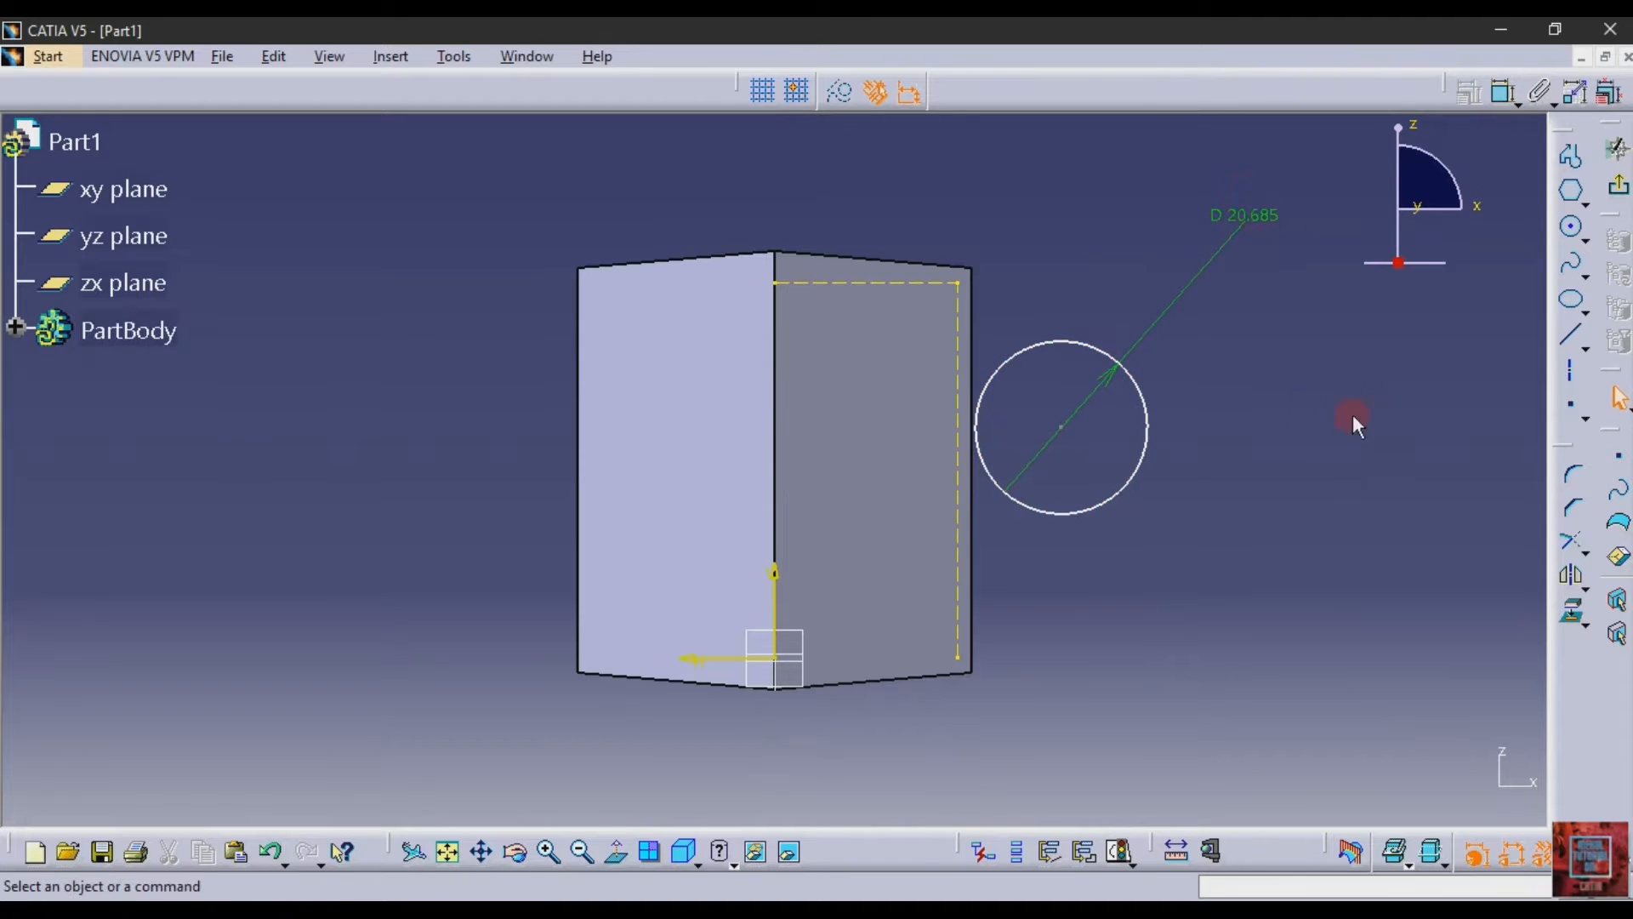
# - Dimension the vertical distance from the circle's centre to the projected top edge
pyautogui.click(1503, 95)
pyautogui.click(1063, 429)
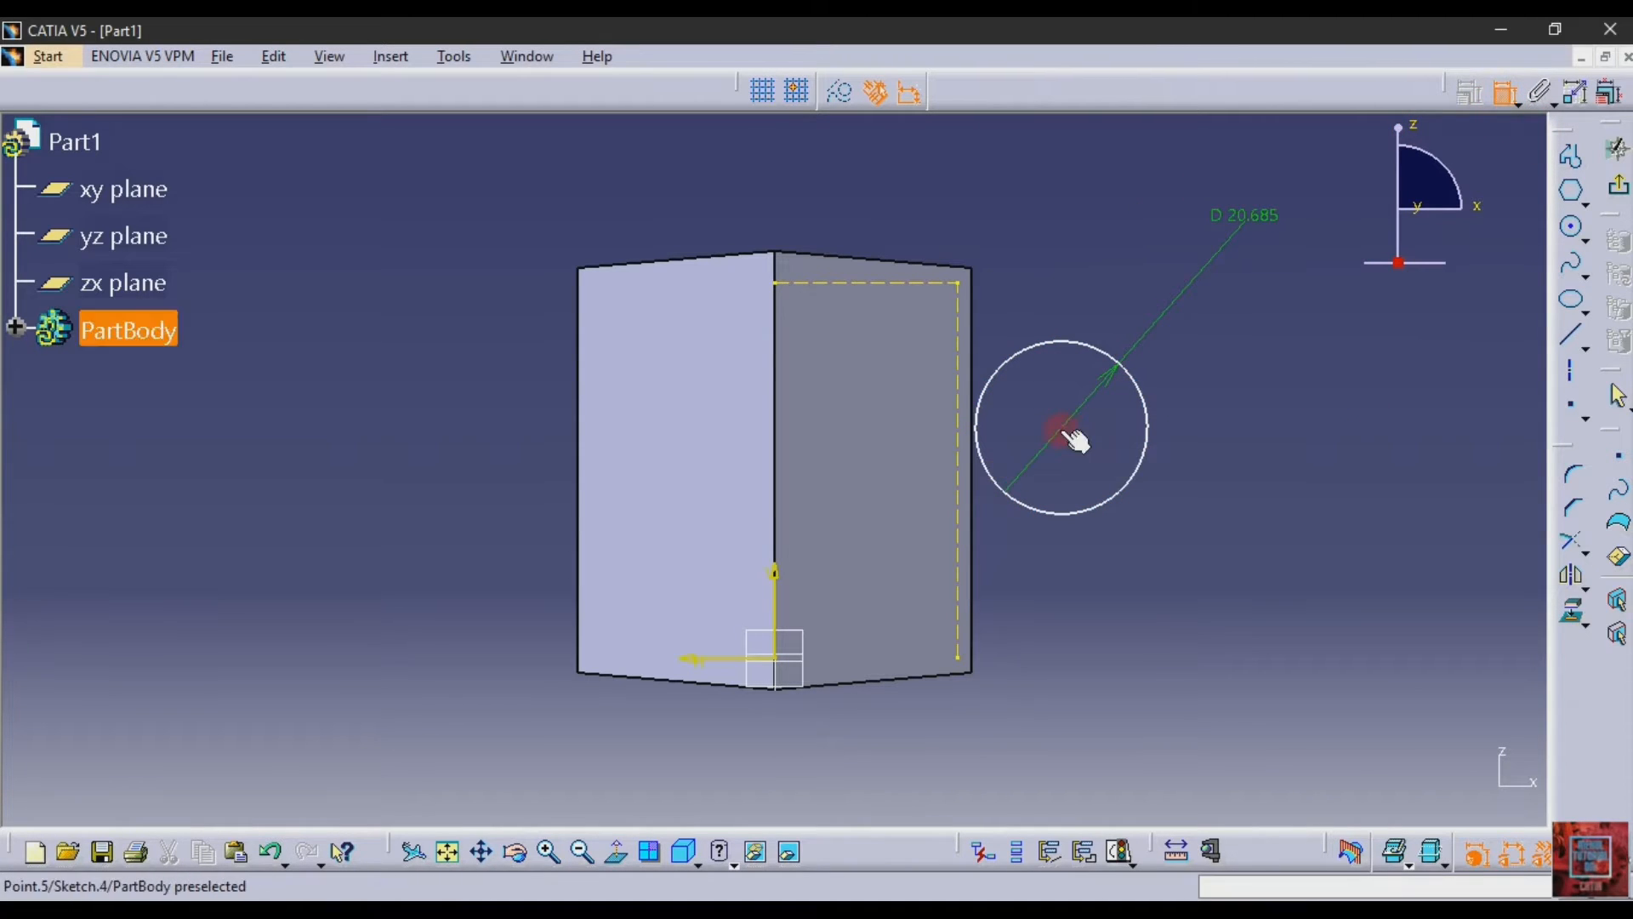
pyautogui.click(897, 282)
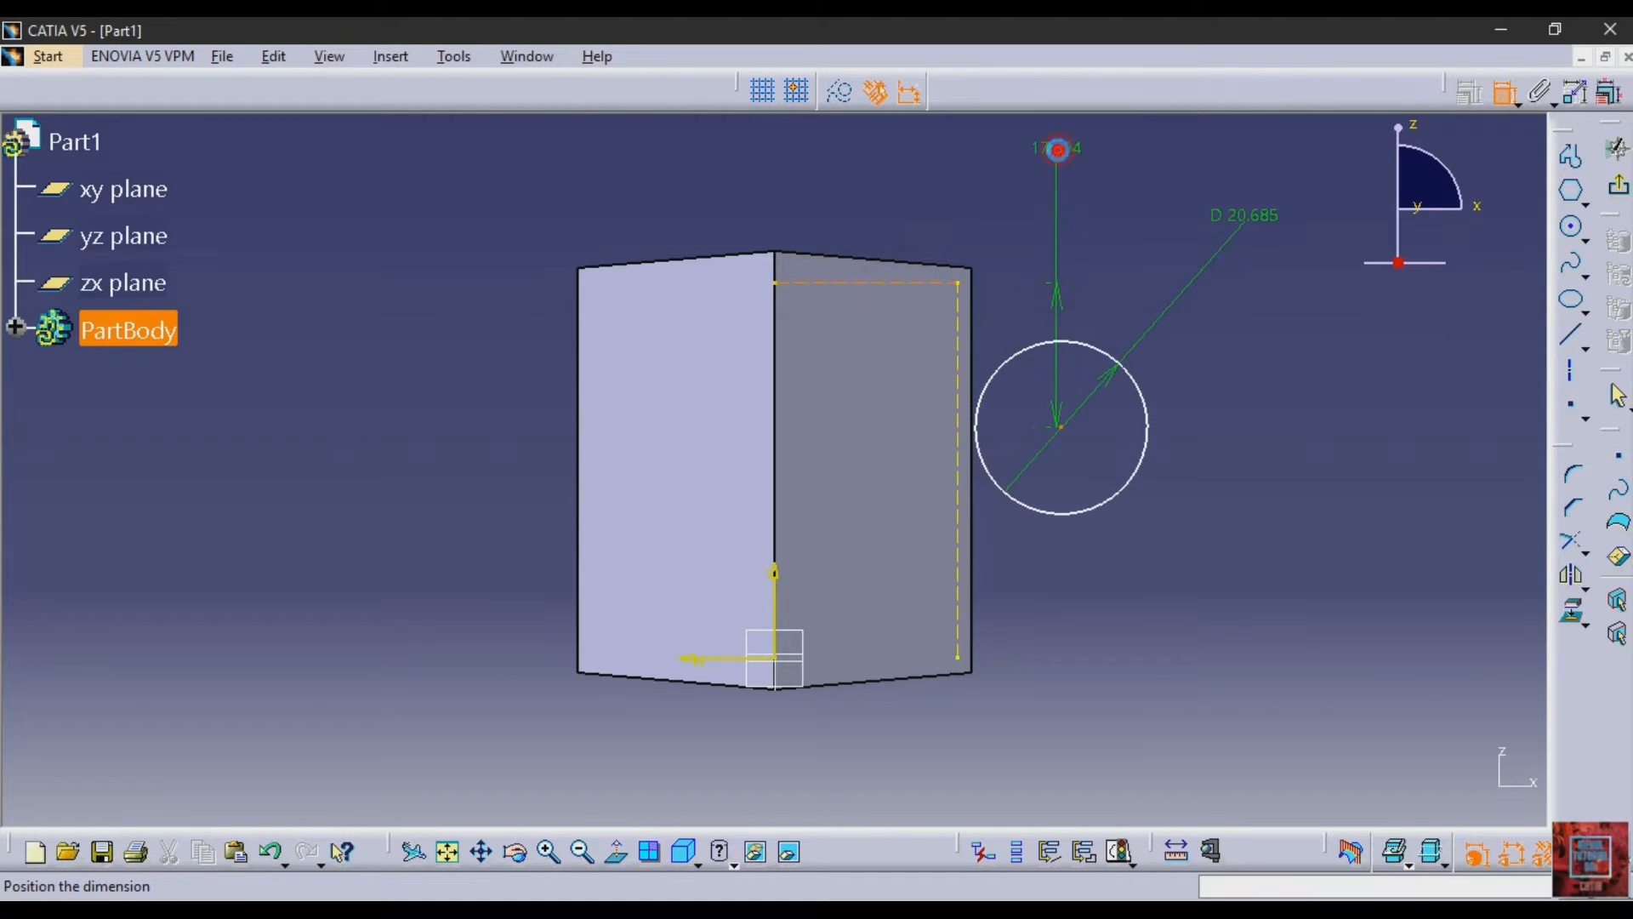
pyautogui.click(1058, 149)
# - Check the handle dimensions in the PDF drawing, and project the mug's bottom edge into the CATIA sketch as a construction line
pyautogui.click(528, 909)
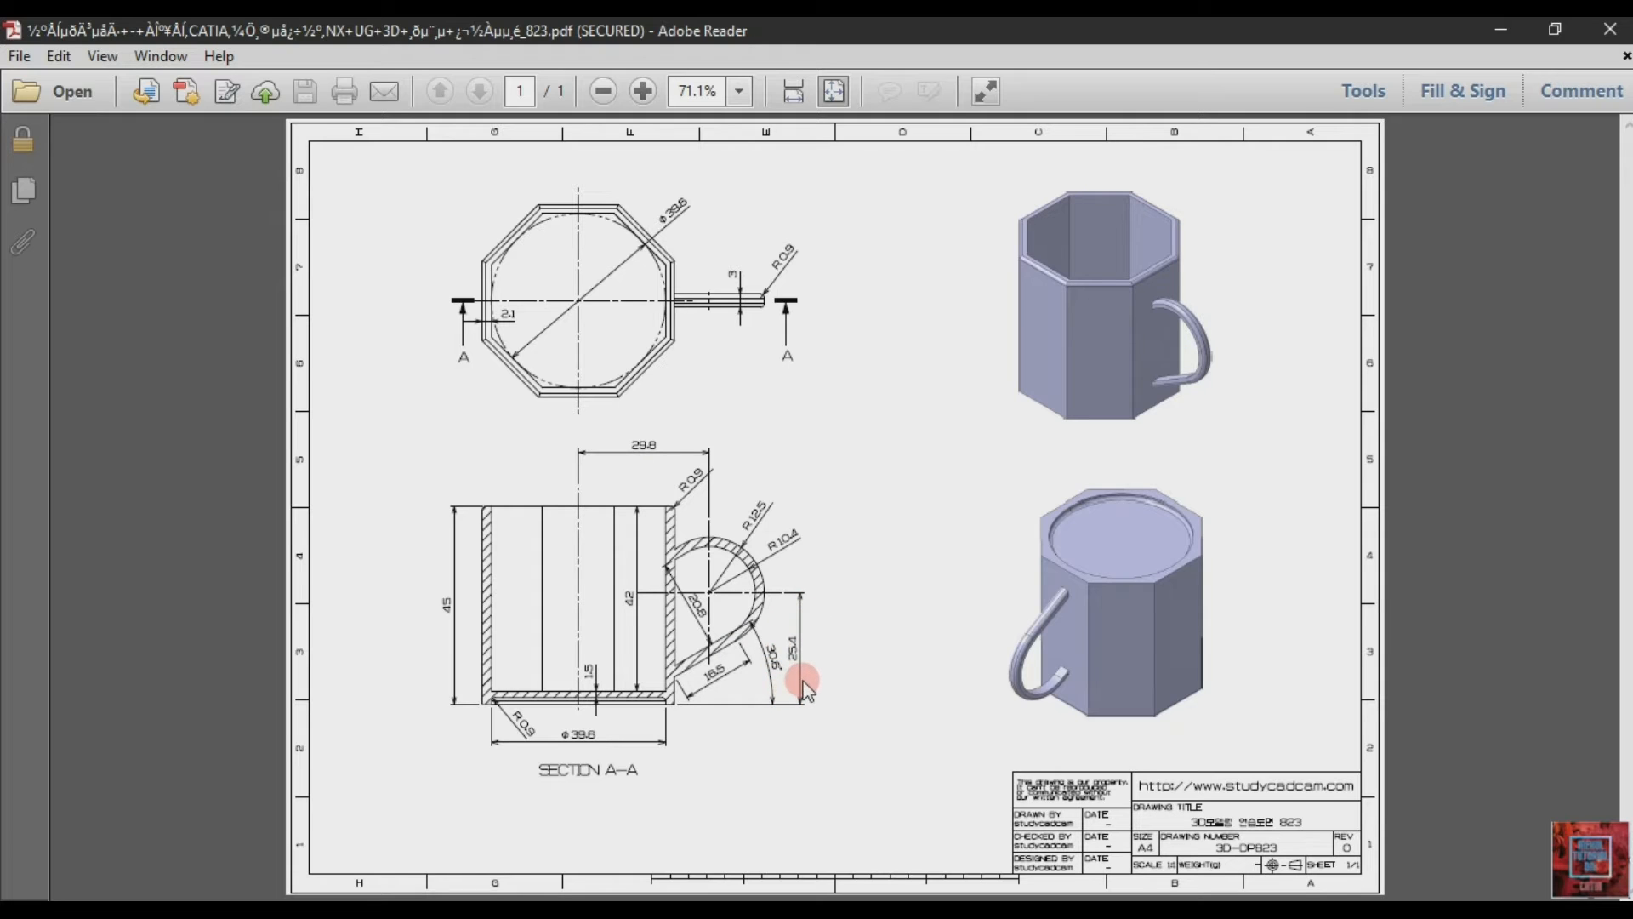
pyautogui.click(509, 911)
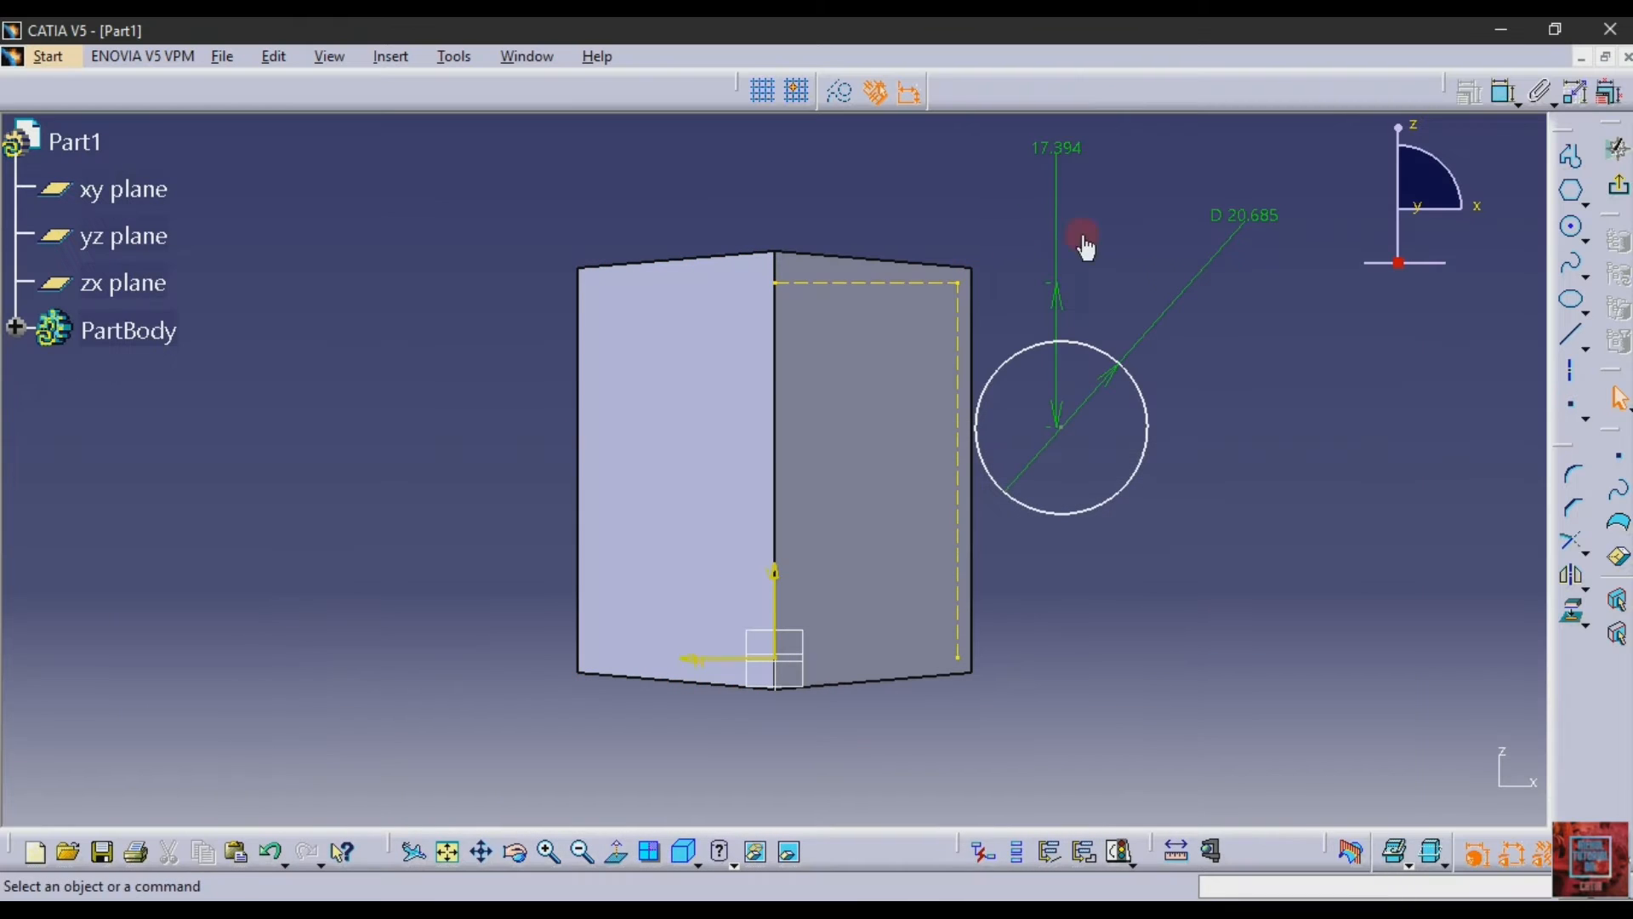
pyautogui.click(1505, 92)
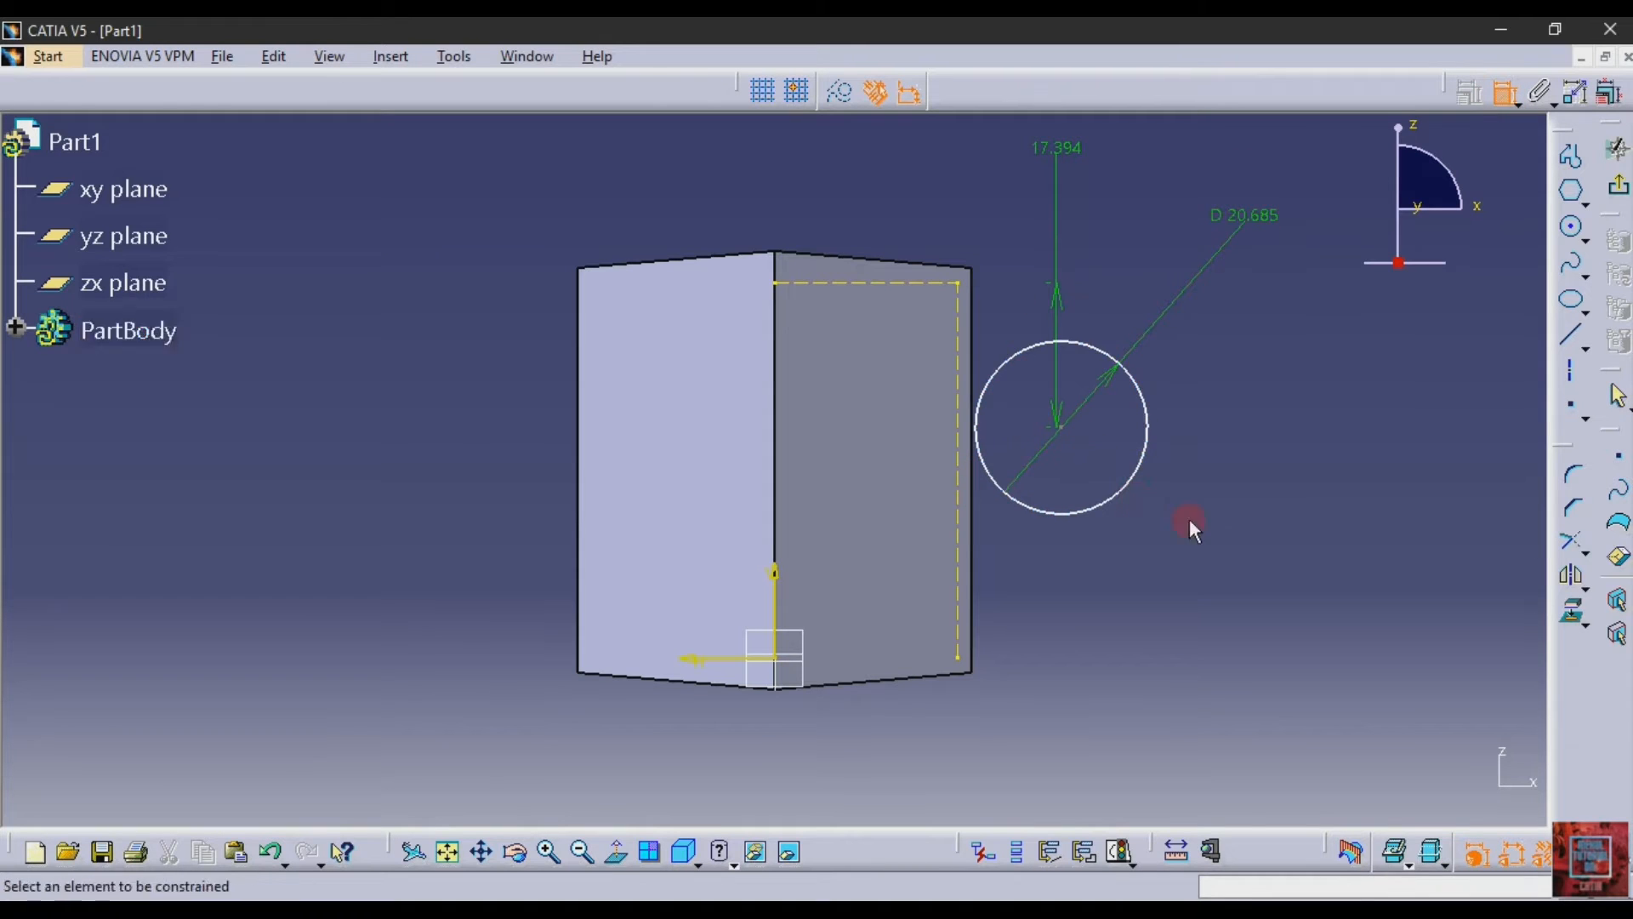
pyautogui.click(876, 681)
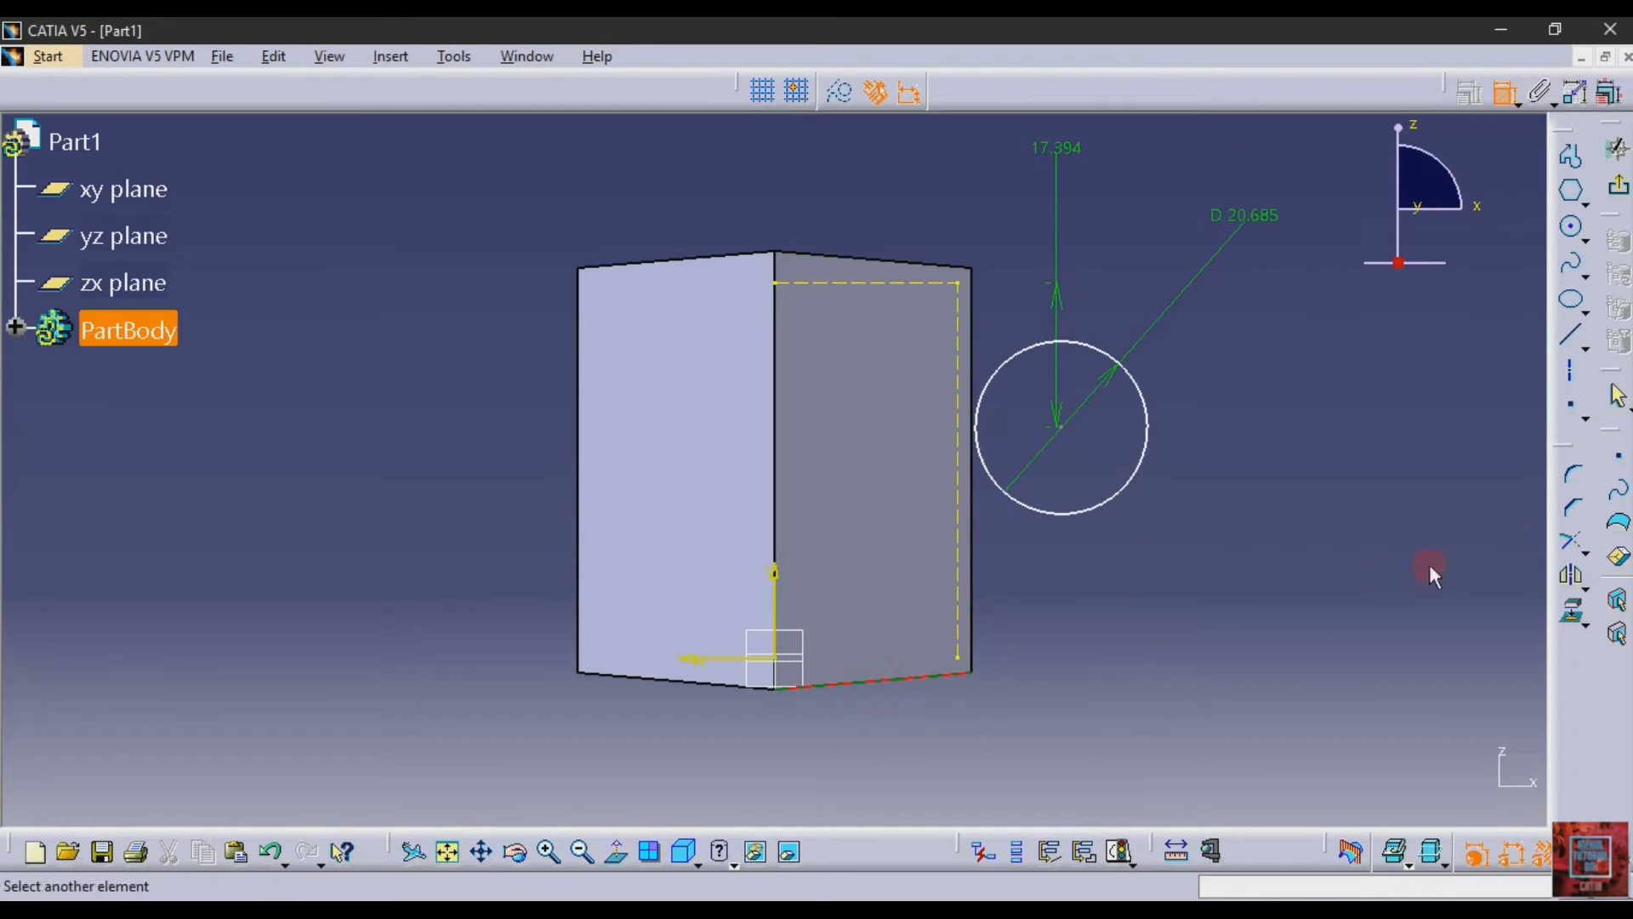
pyautogui.click(1572, 614)
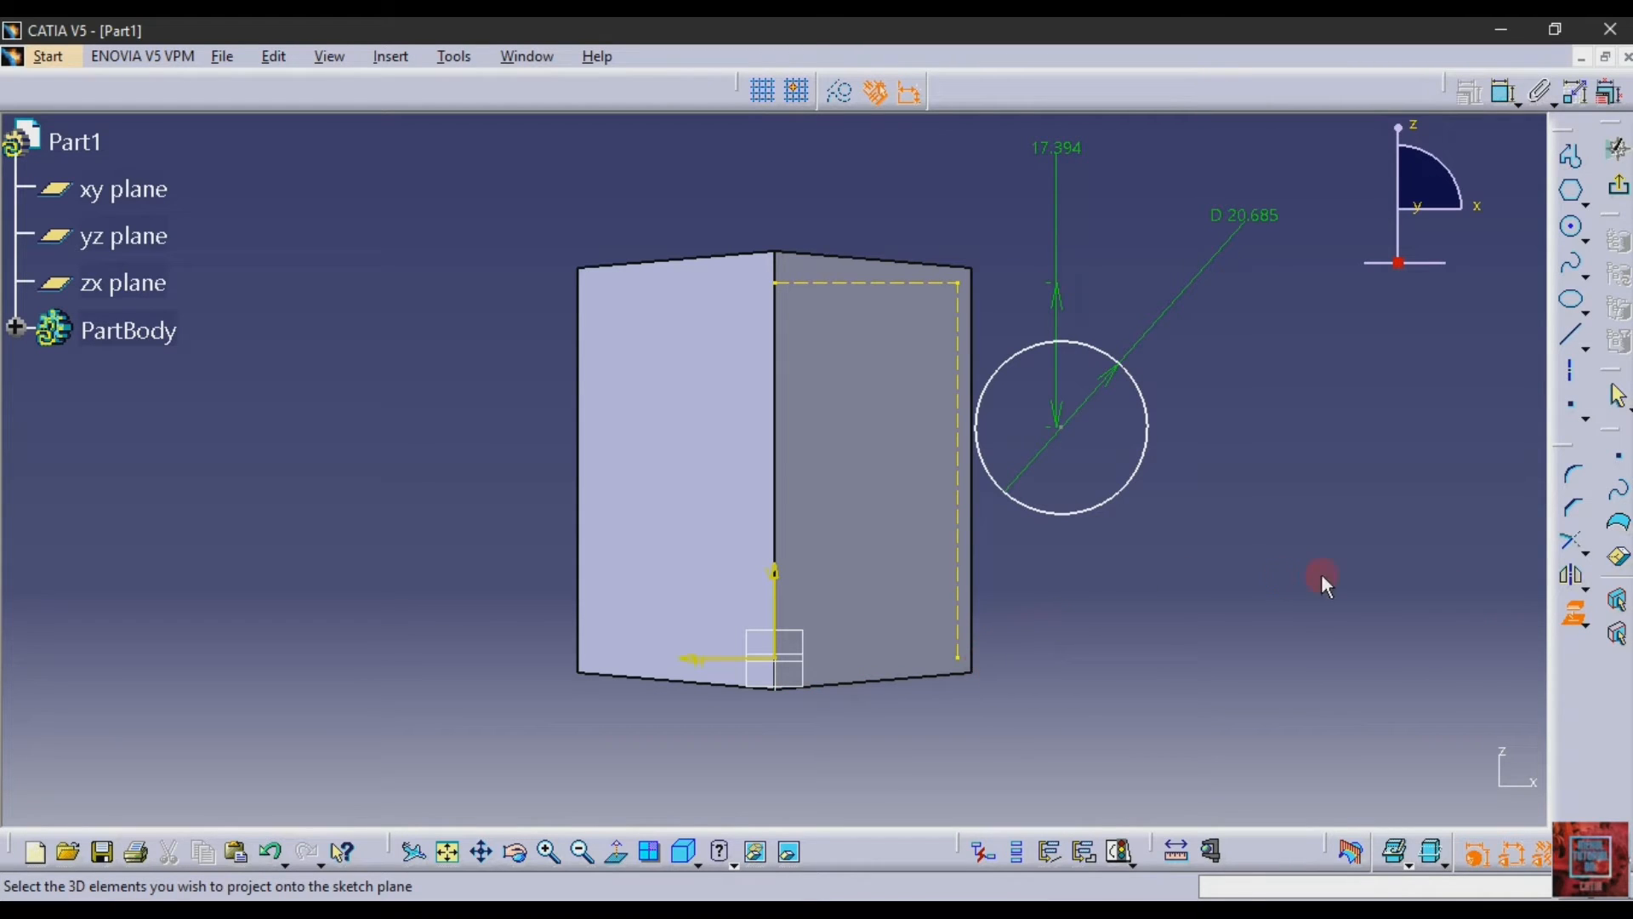
pyautogui.click(886, 681)
pyautogui.click(1155, 625)
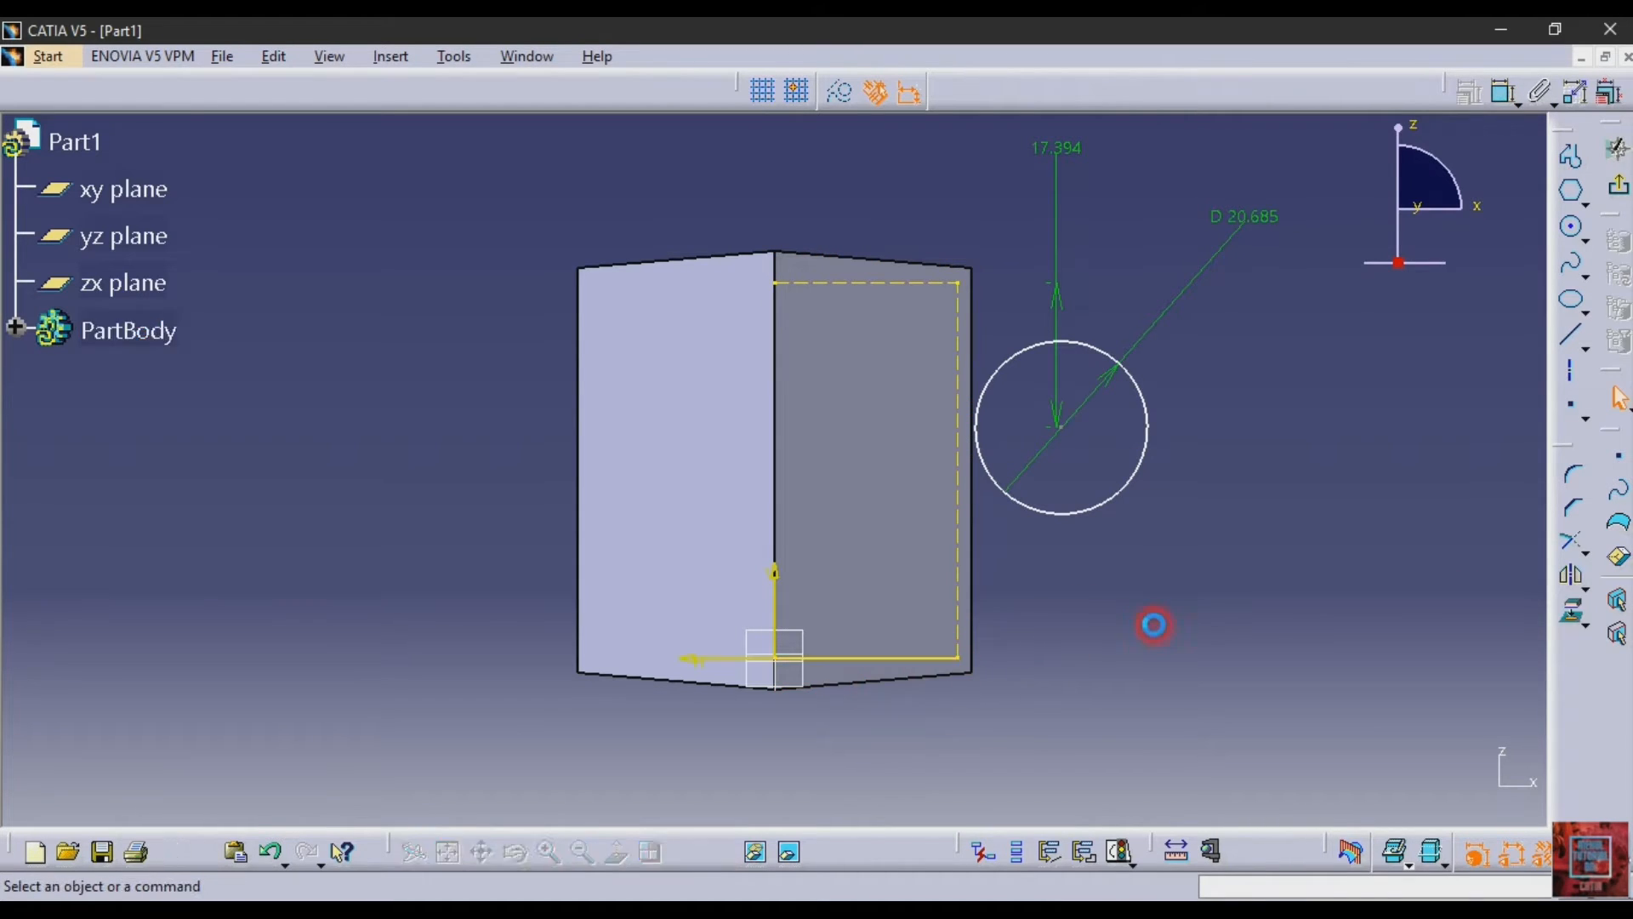
pyautogui.click(911, 658)
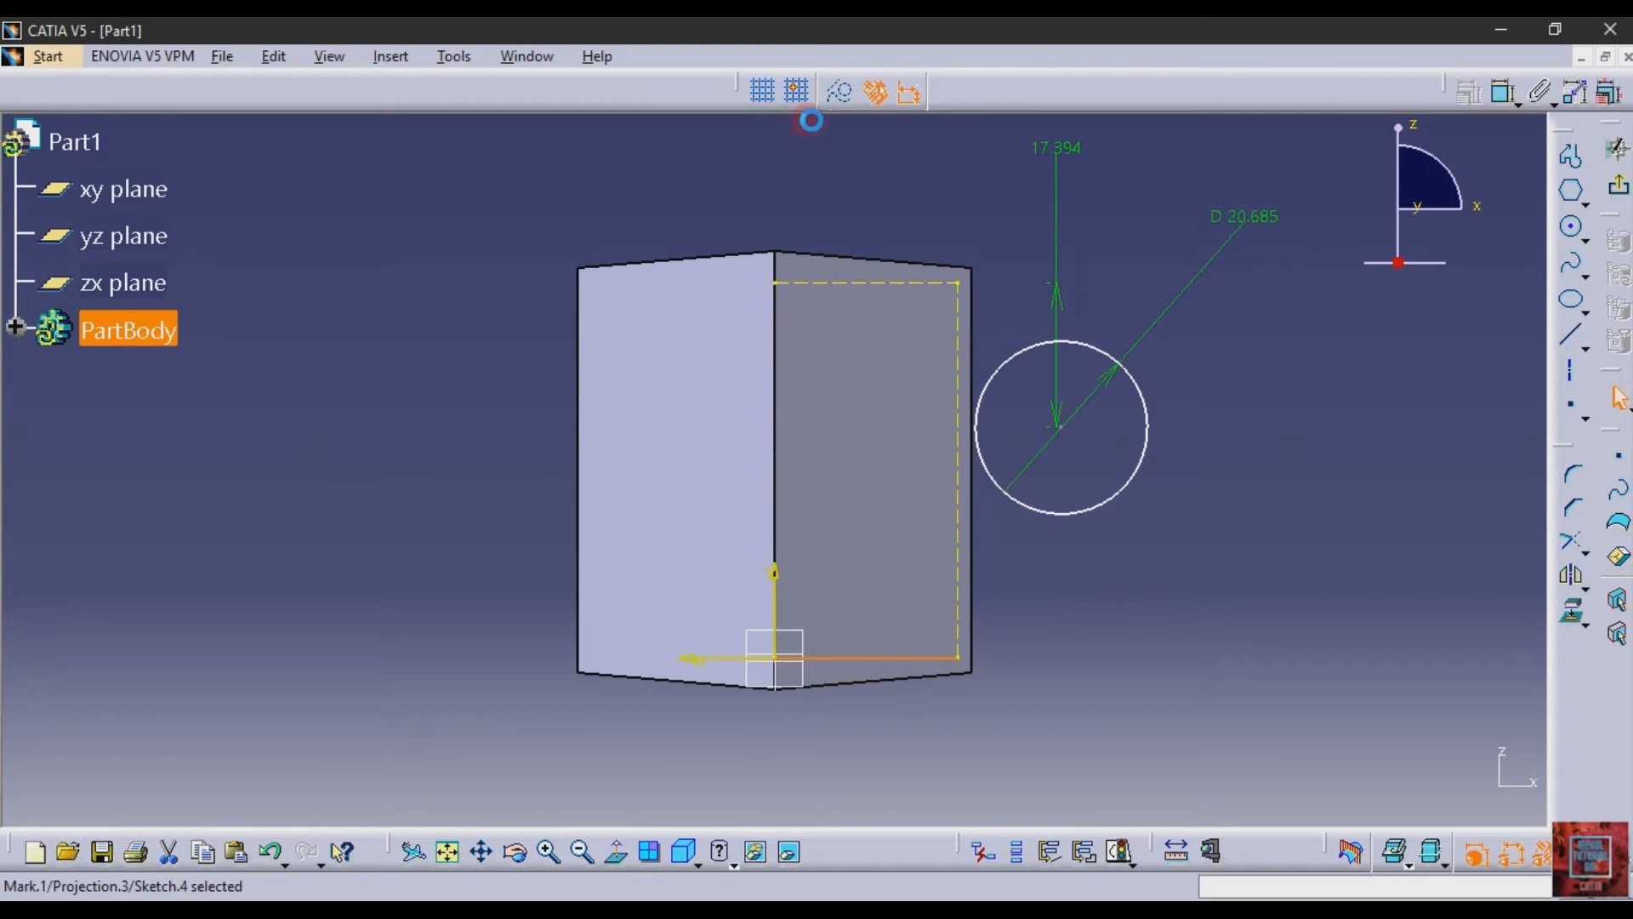
pyautogui.click(841, 91)
pyautogui.click(1320, 602)
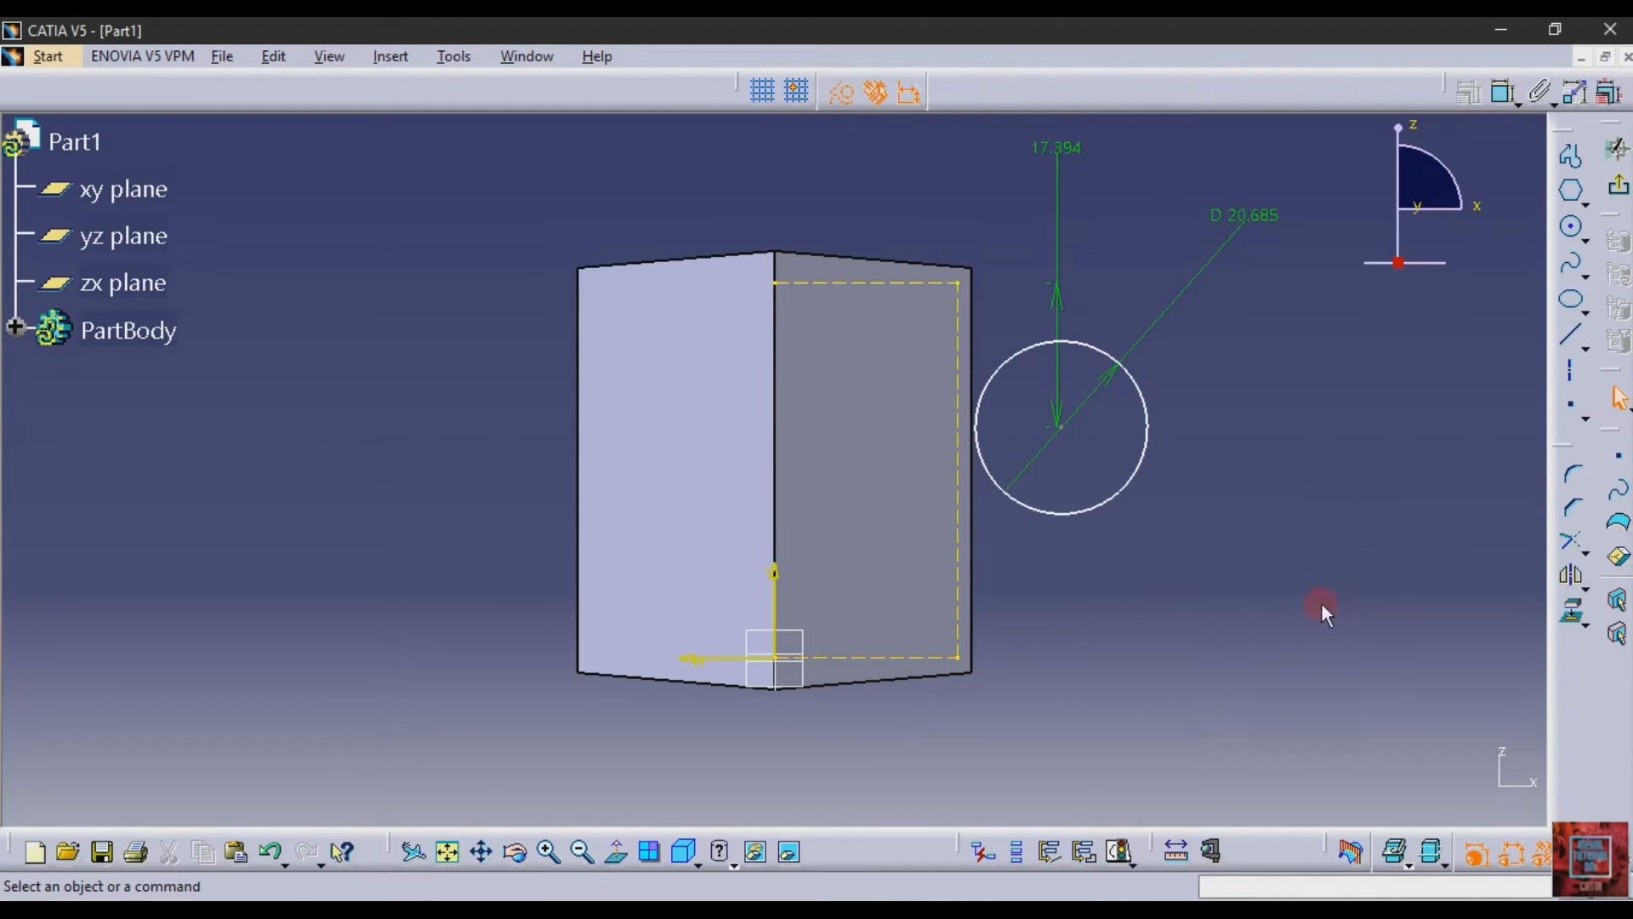
# - Replace the circle centre's top-edge dimension with one measured from the bottom construction line, set to 25.4 mm
pyautogui.click(1504, 91)
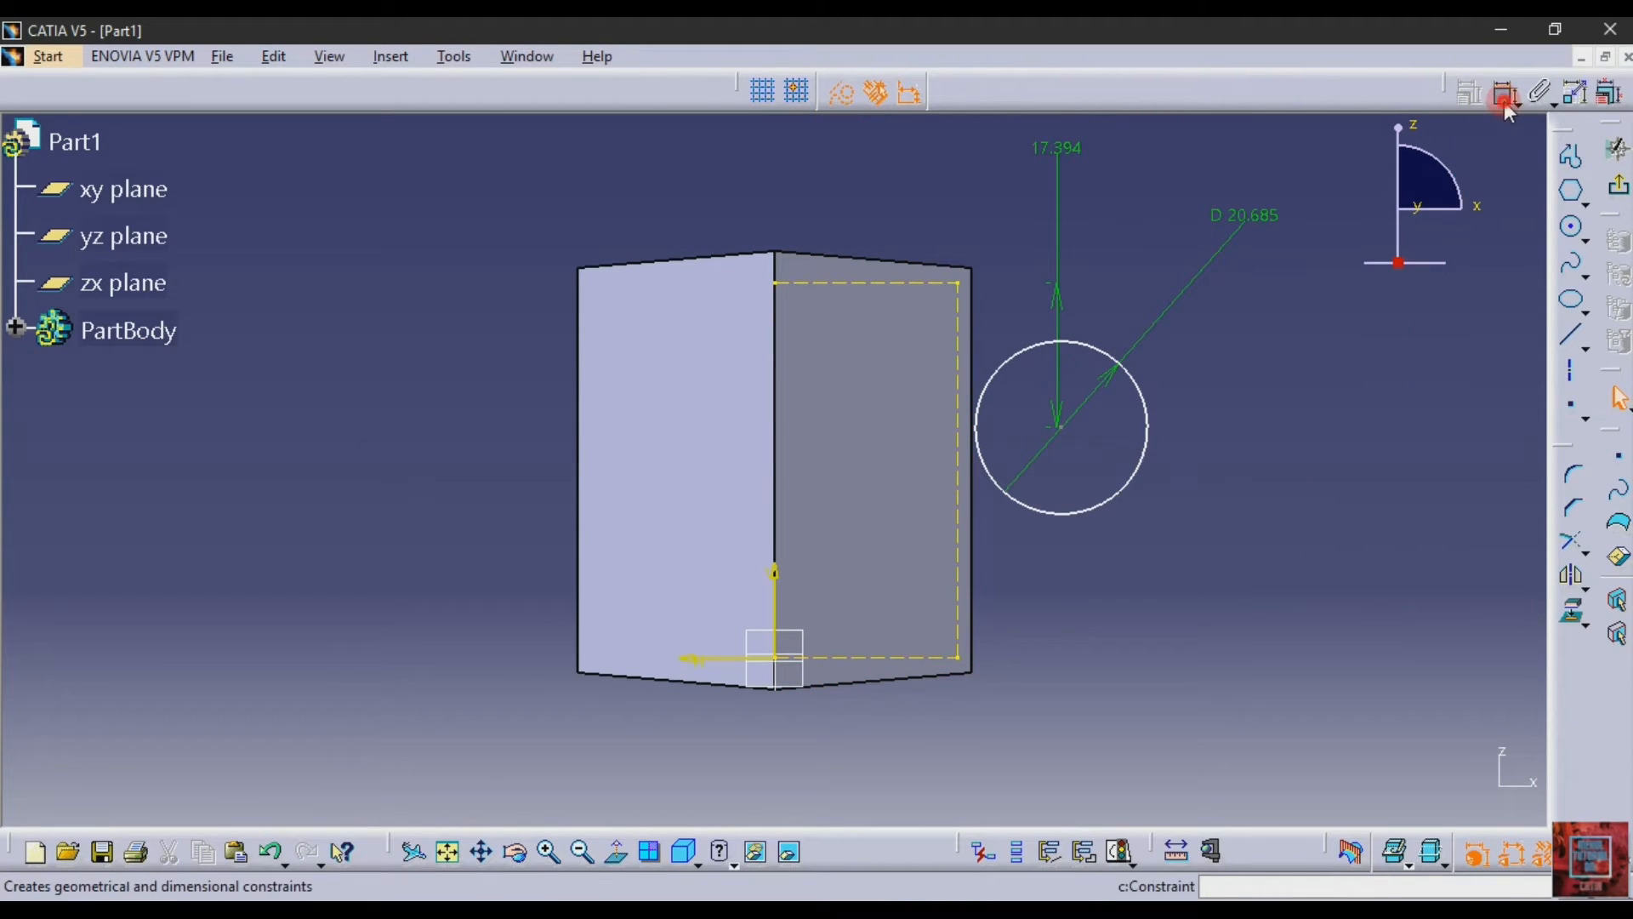
pyautogui.click(1061, 426)
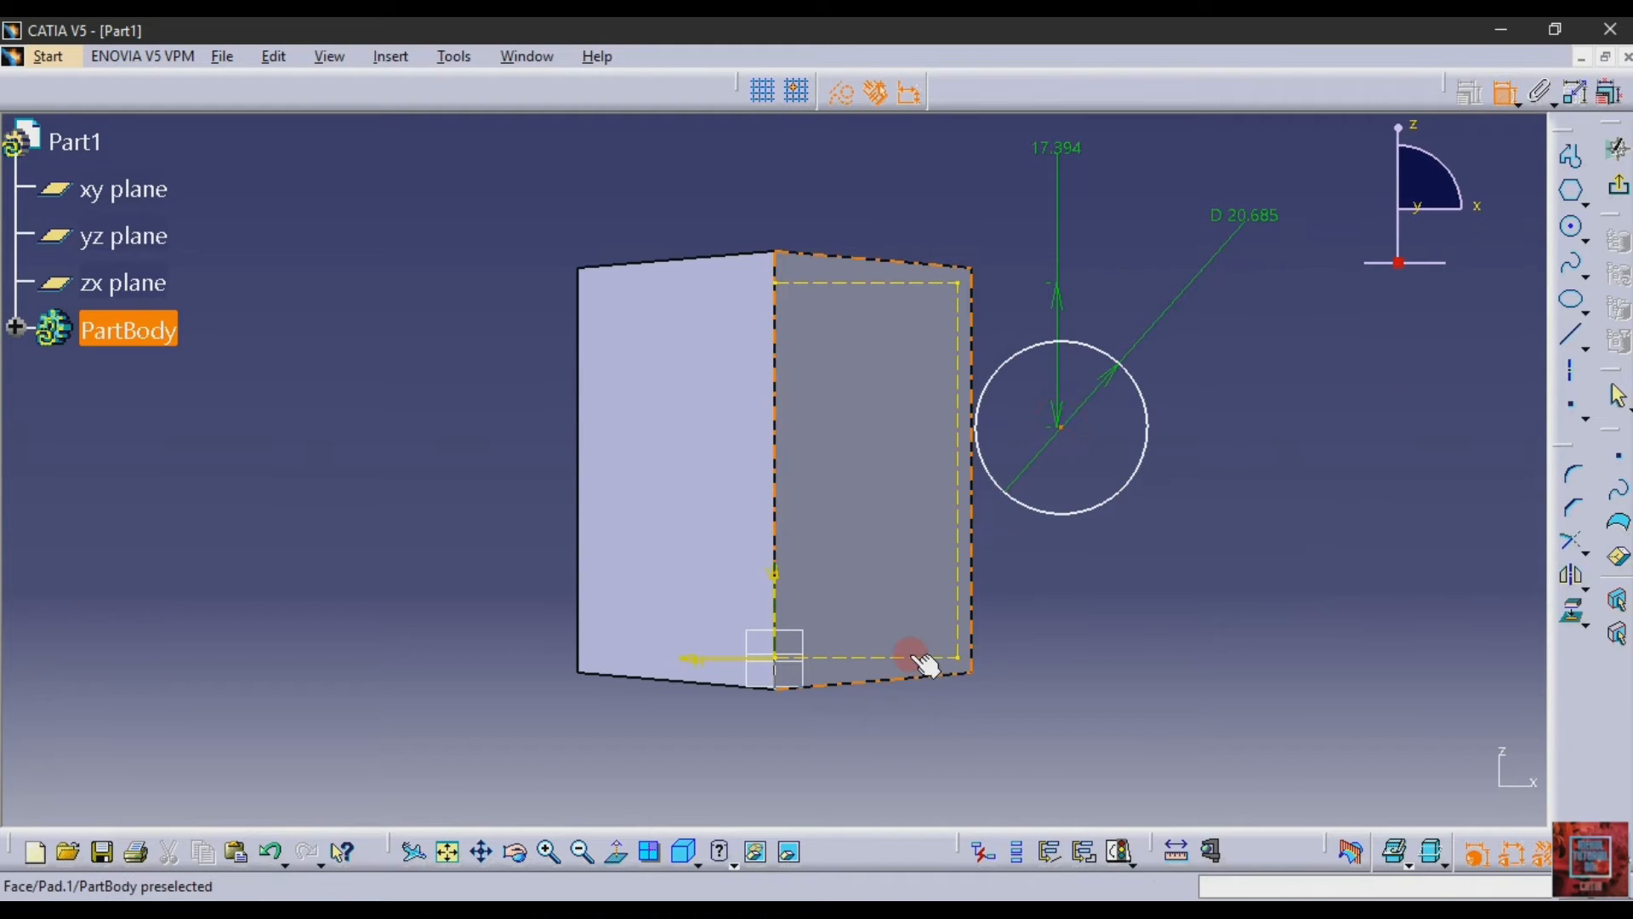
pyautogui.click(872, 660)
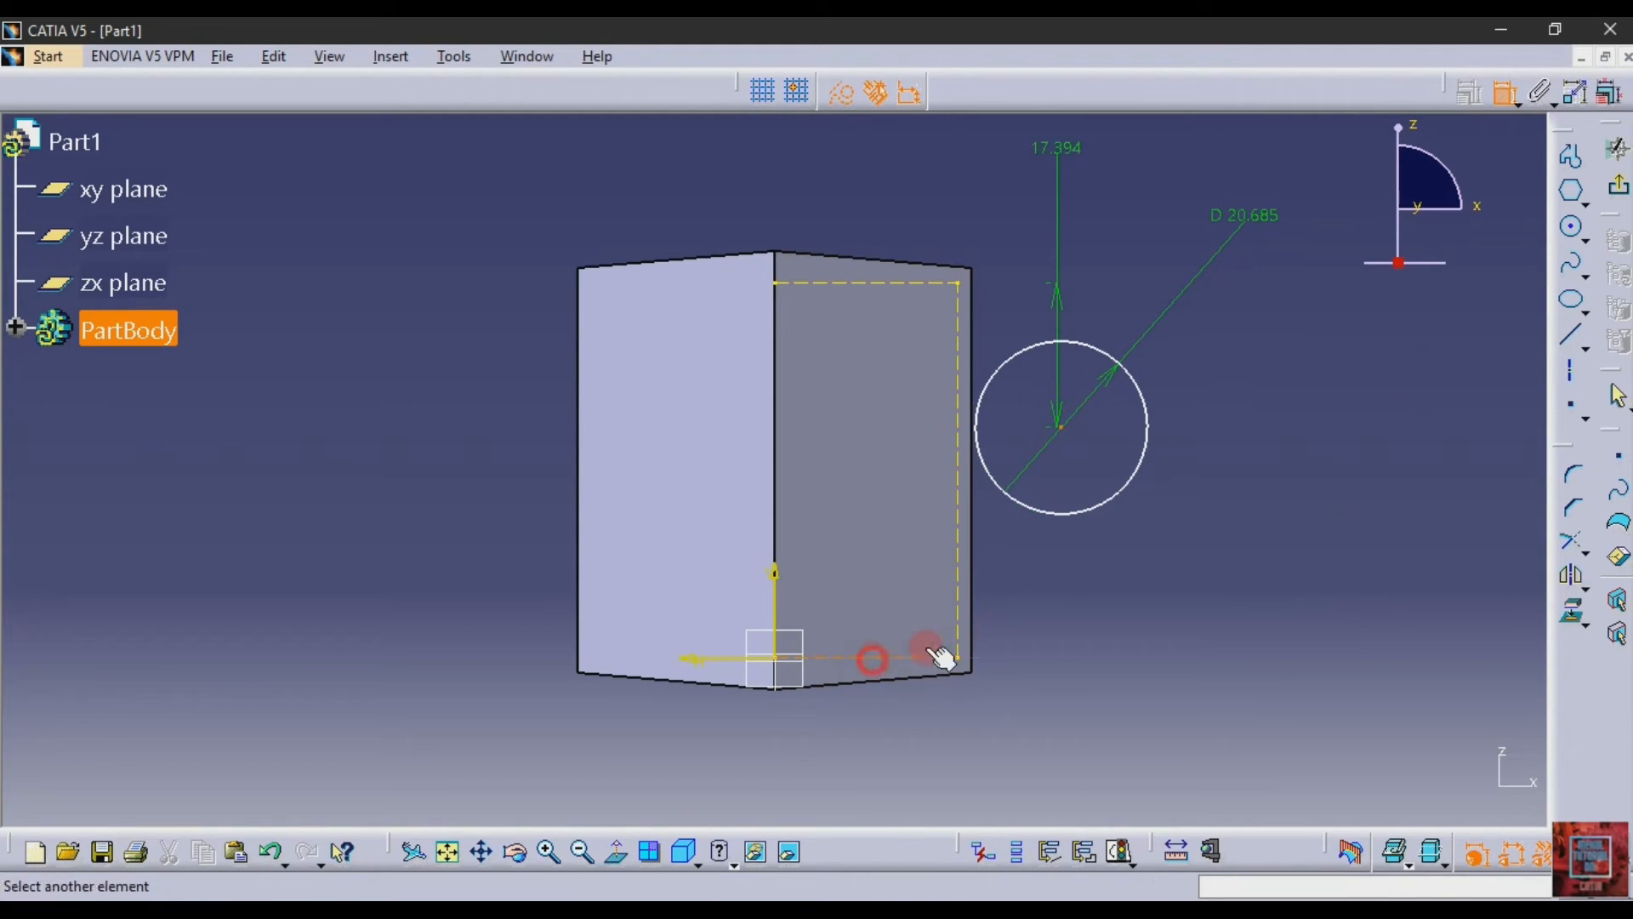
pyautogui.click(1310, 548)
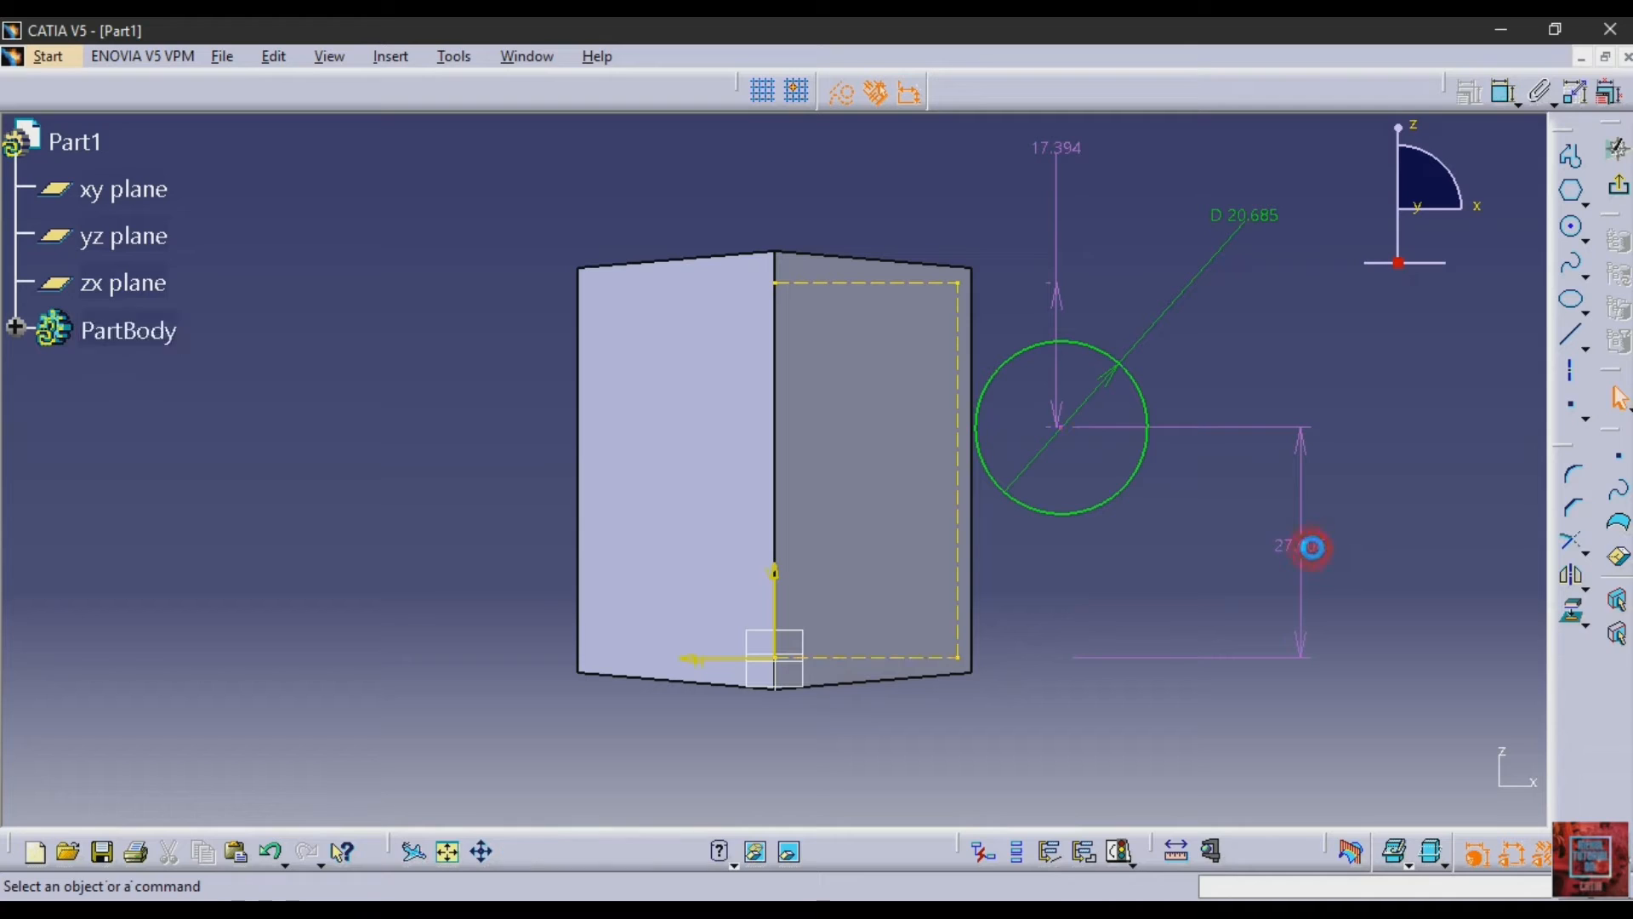
pyautogui.click(1069, 167)
pyautogui.press('Delete')
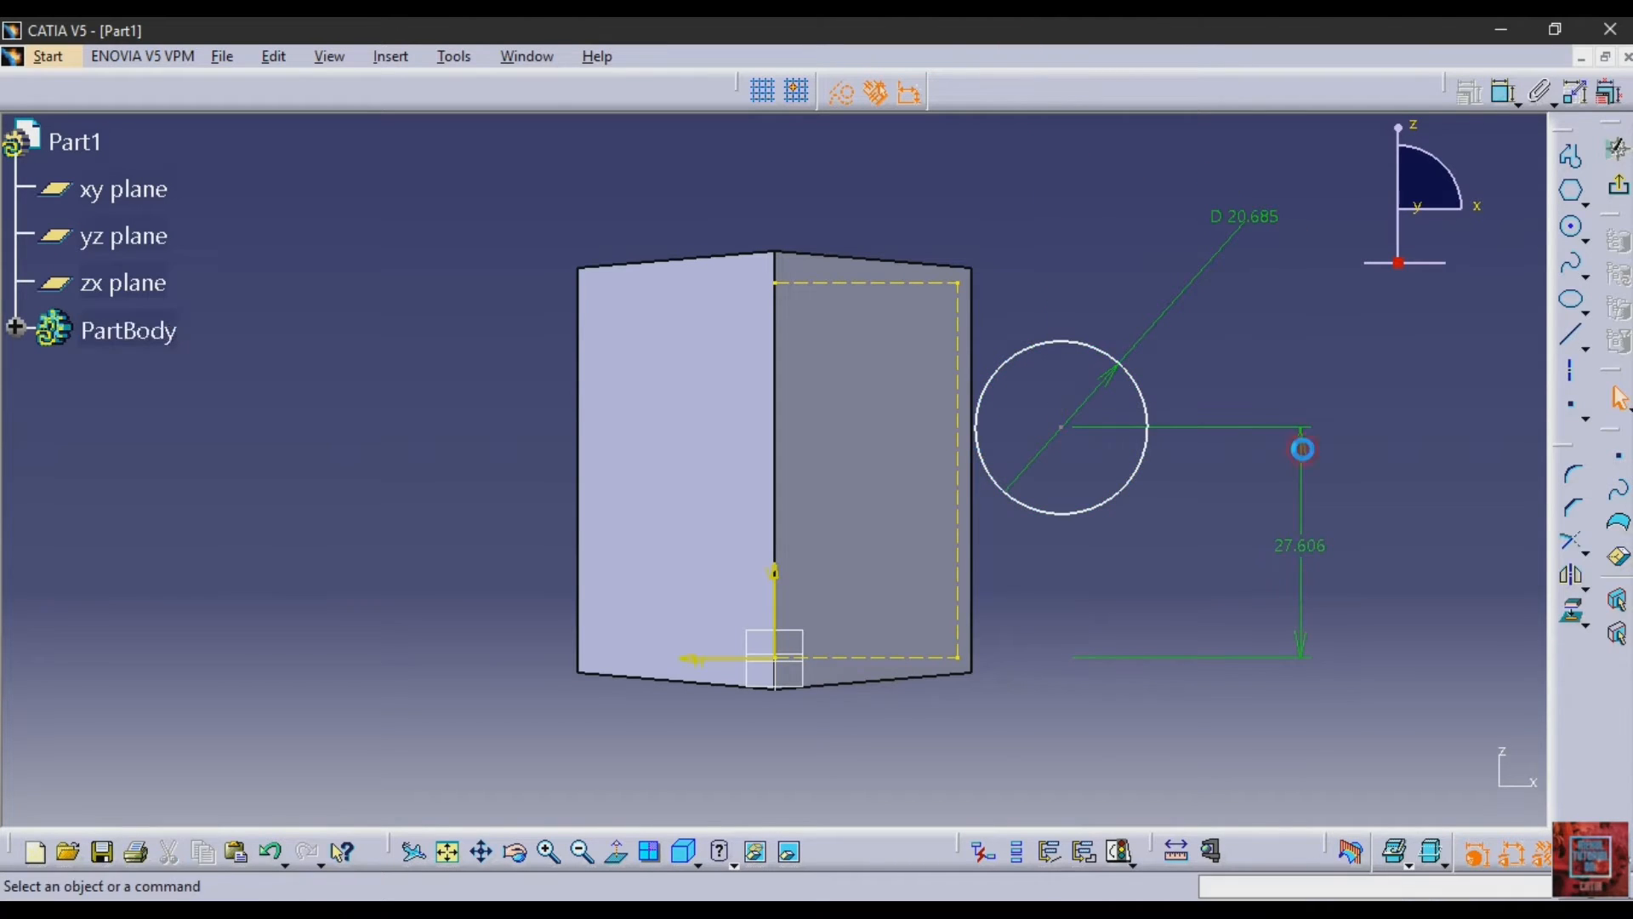
pyautogui.doubleClick(1314, 545)
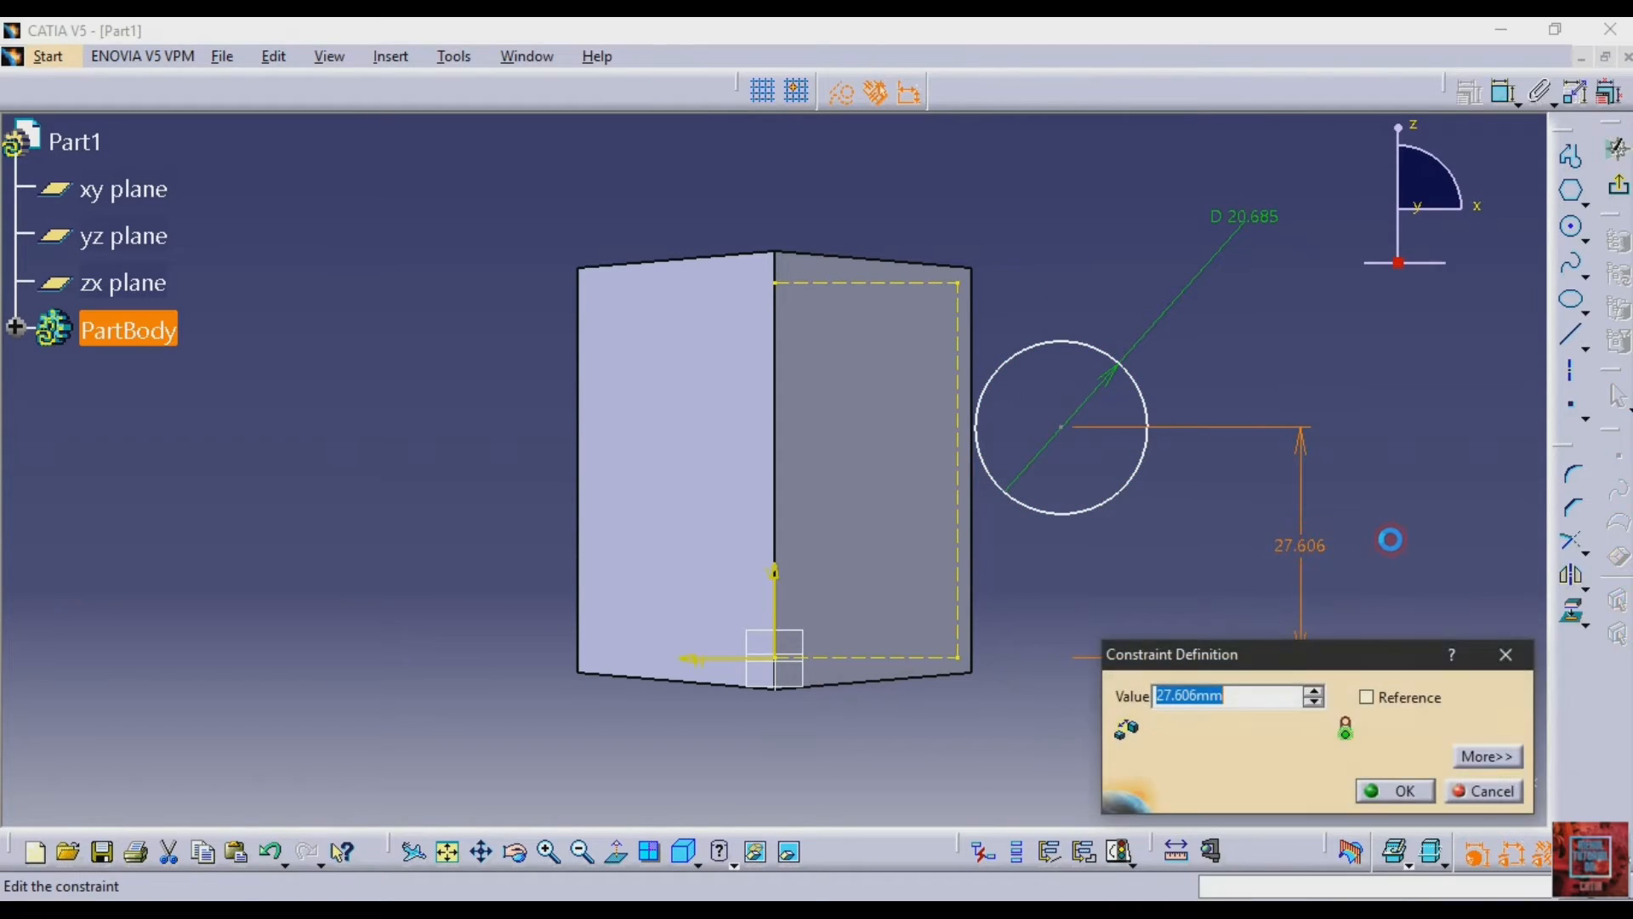
pyautogui.click(1395, 790)
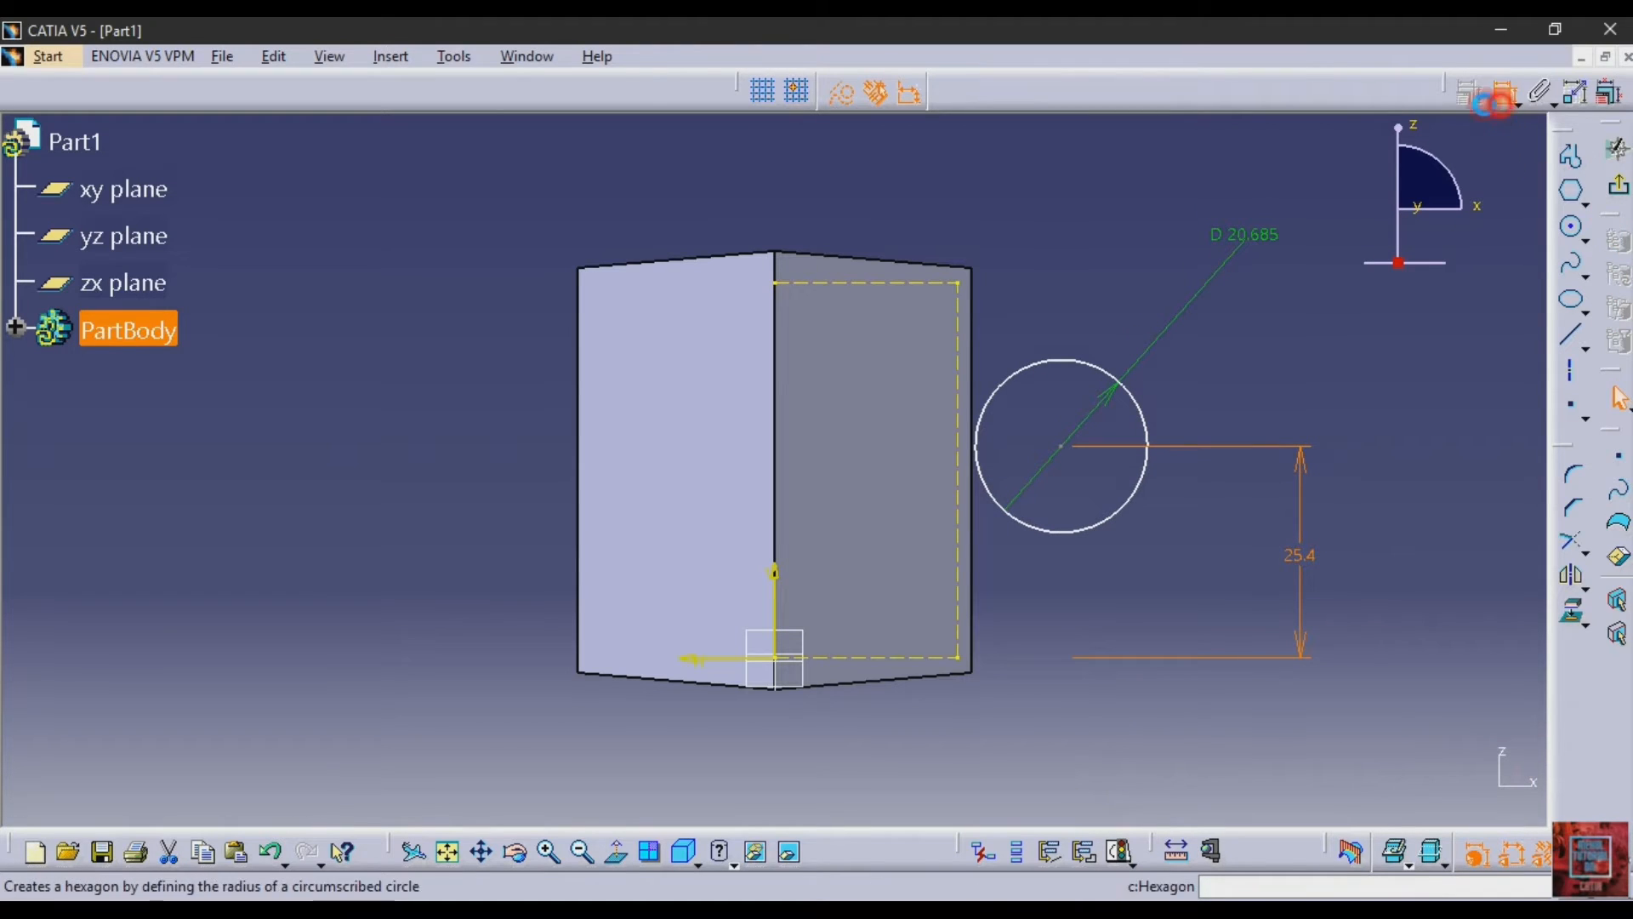
# - Dimension the circle centre's horizontal distance from the sketch's vertical axis and set it to 29.8 mm per the PDF drawing
pyautogui.click(1504, 92)
pyautogui.click(1062, 446)
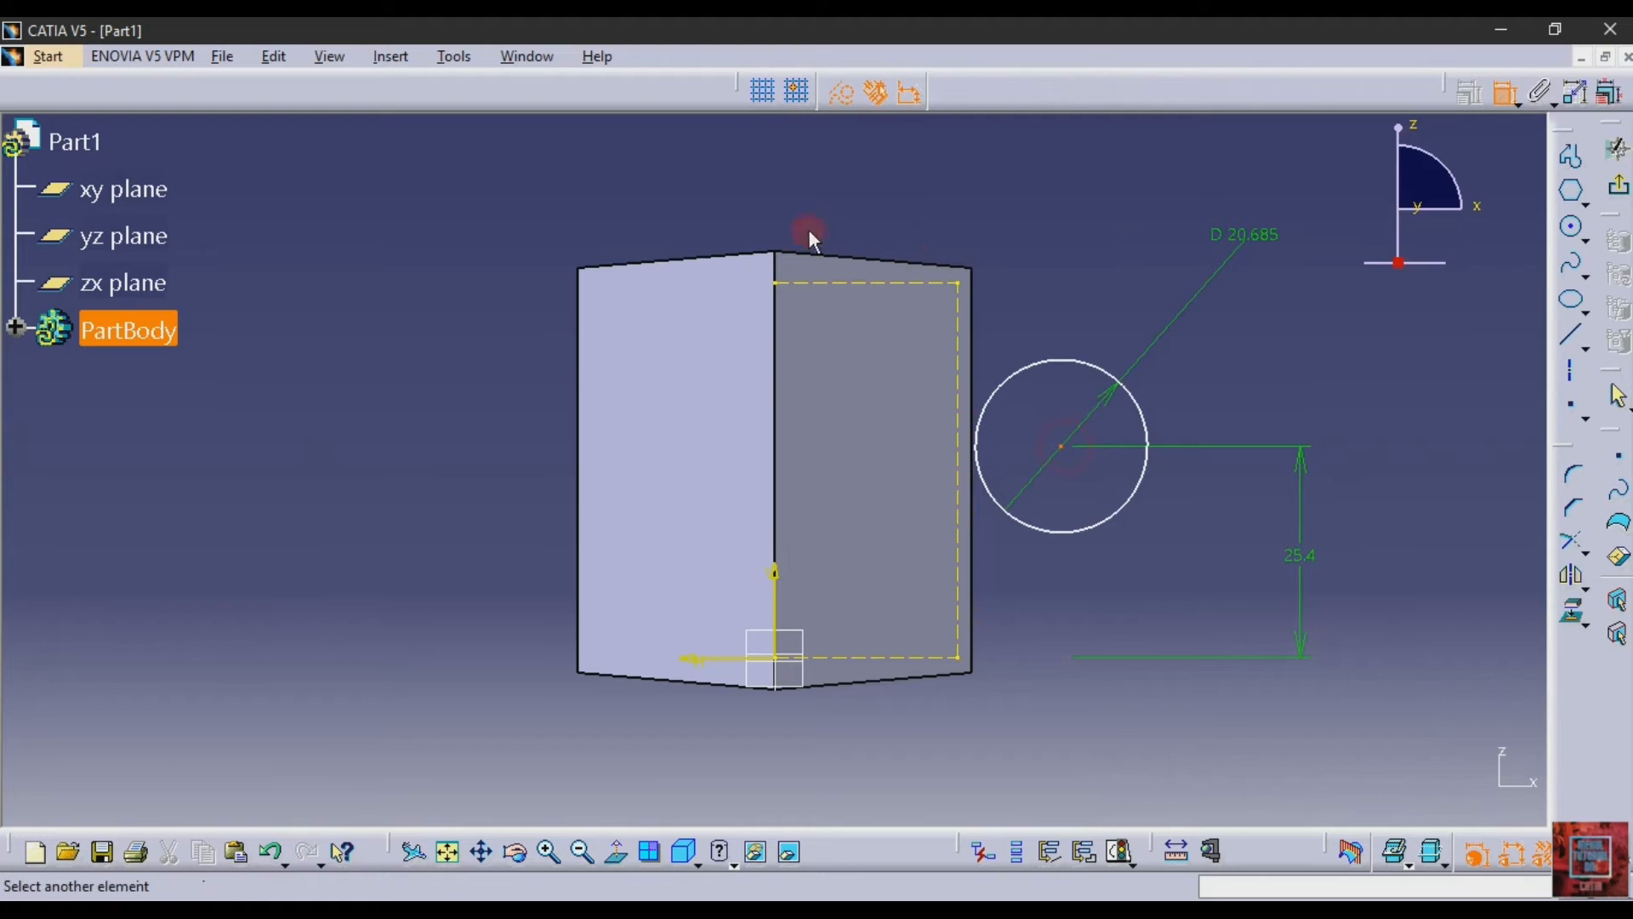
pyautogui.click(773, 581)
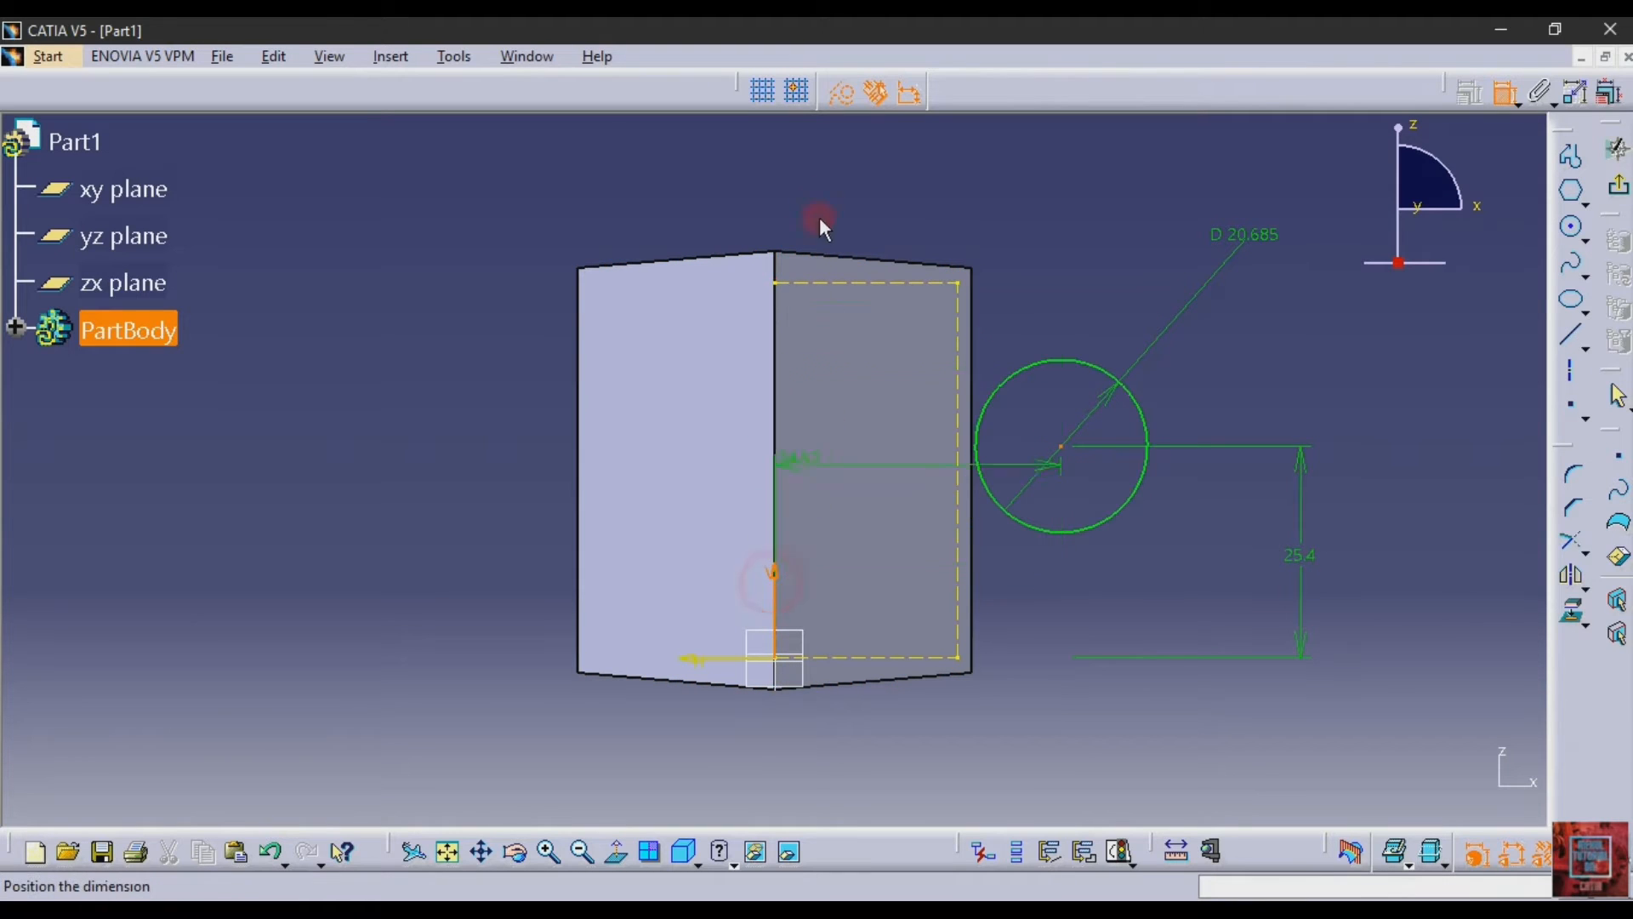
pyautogui.click(841, 139)
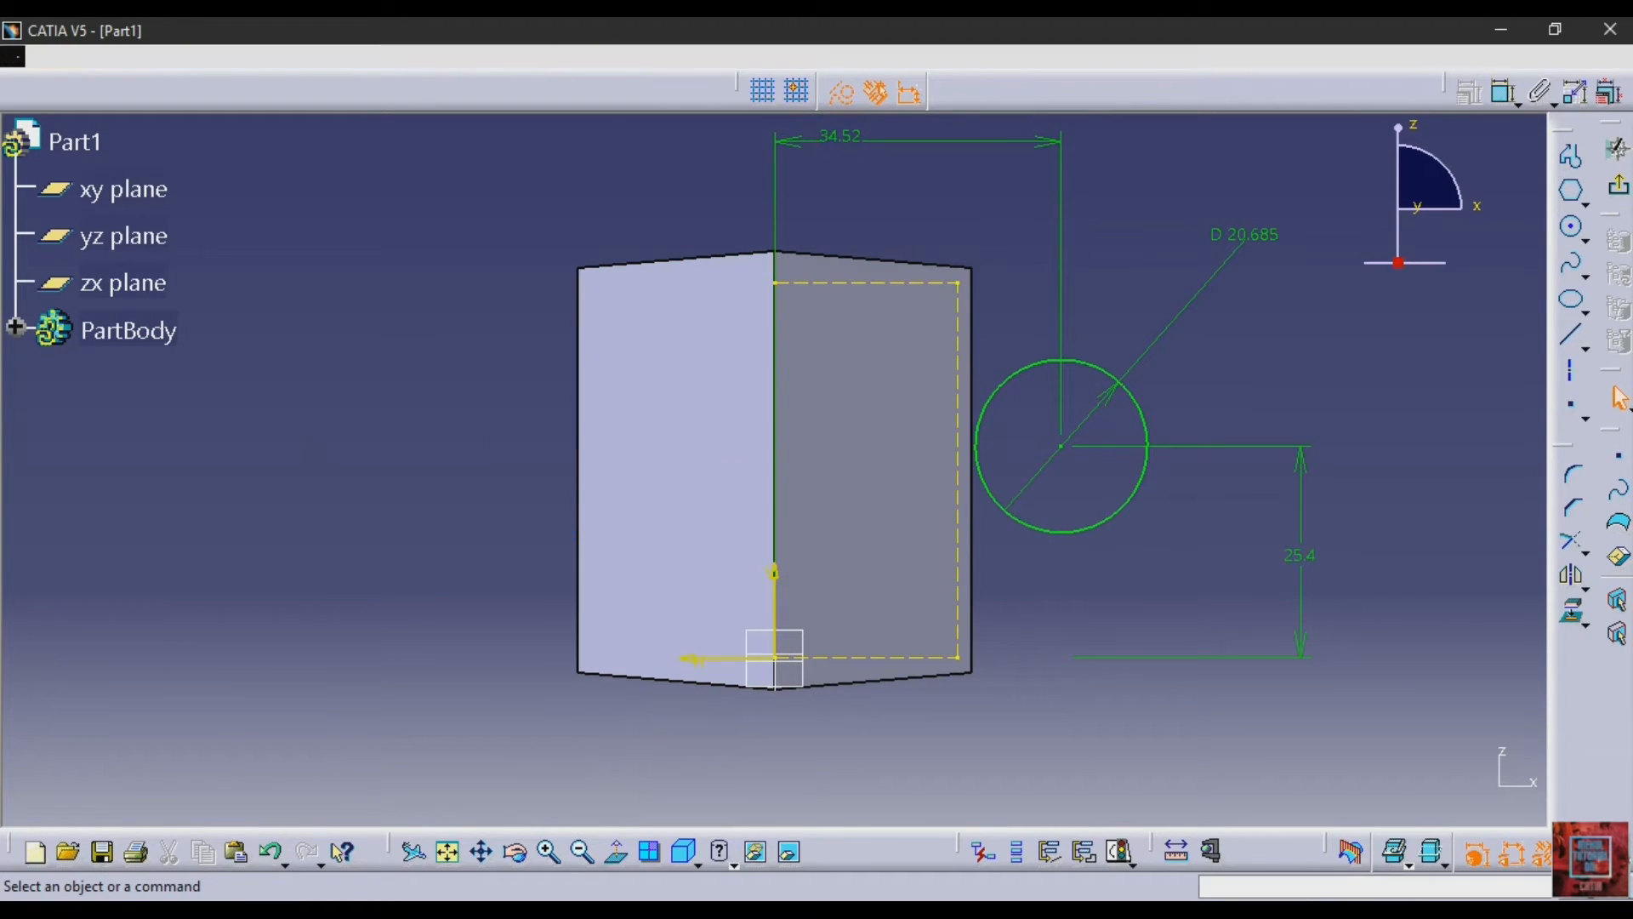
pyautogui.hotkey('alt', 'Tab')
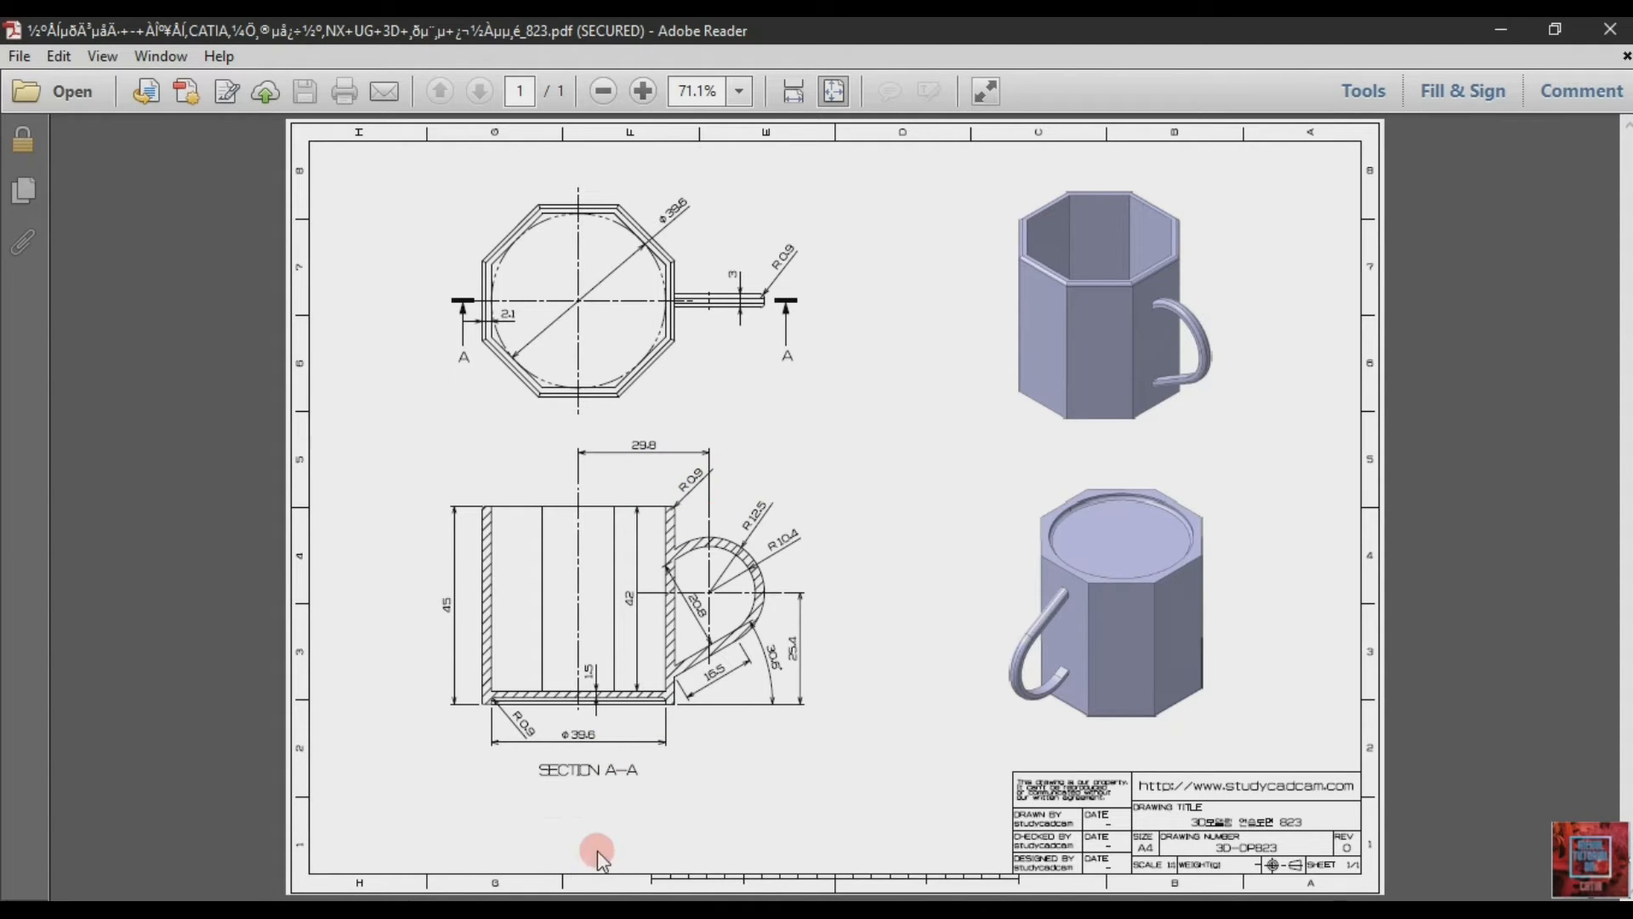
pyautogui.hotkey('alt', 'Tab')
pyautogui.doubleClick(839, 138)
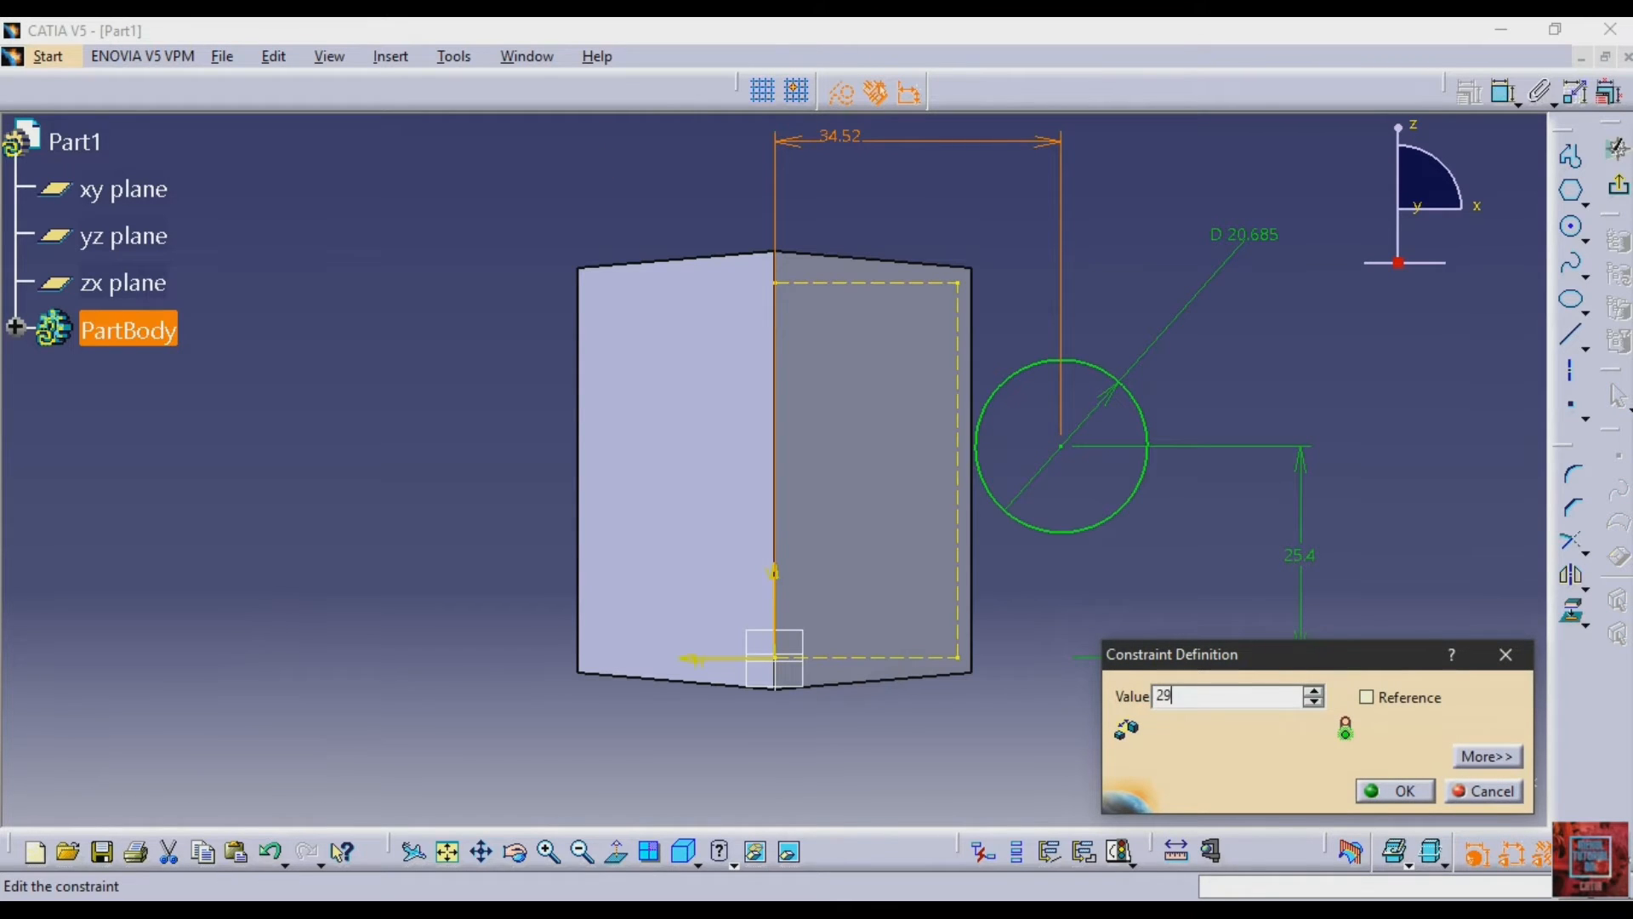
pyautogui.press('Return')
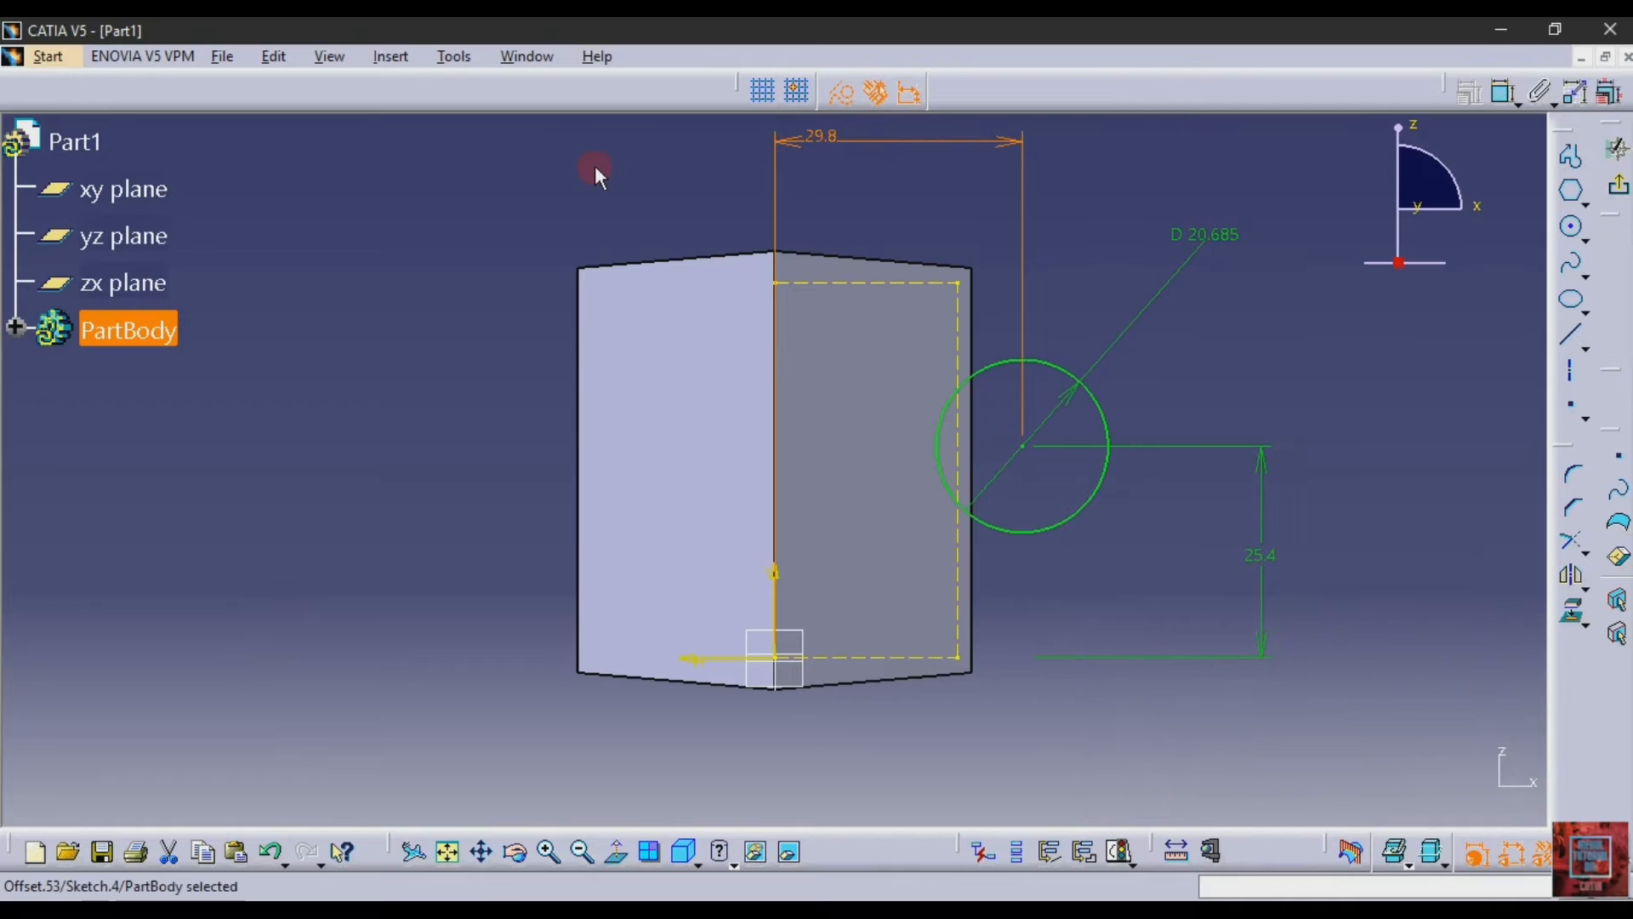
pyautogui.click(1415, 369)
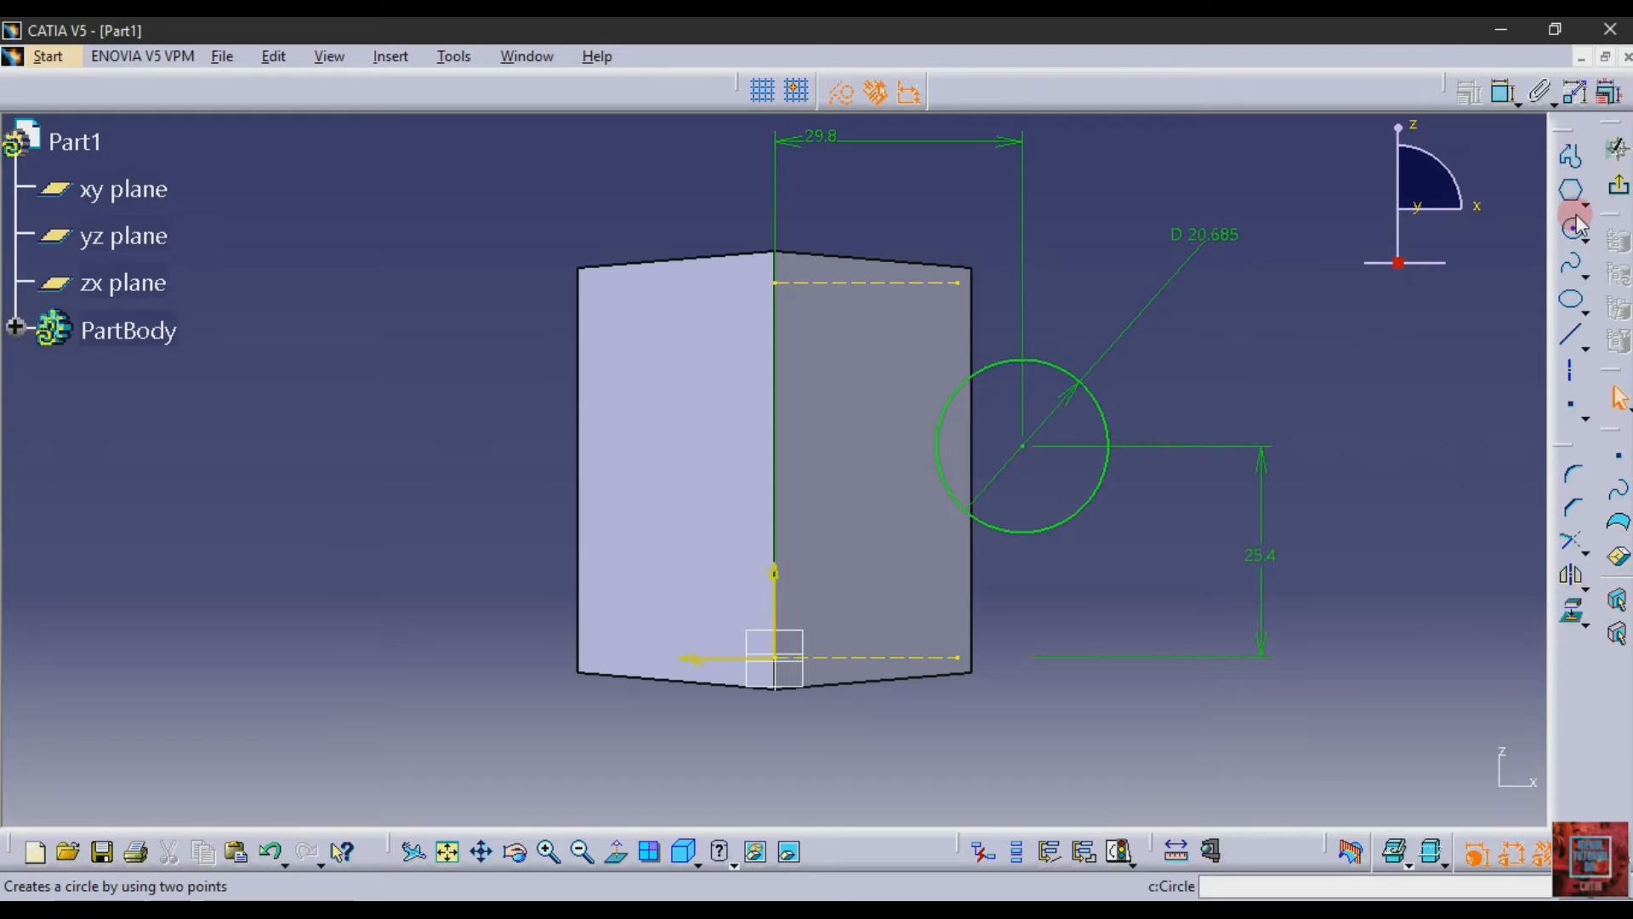
# - Draw a standard (non-construction) sloped line about 24 mm long below the circle, starting inside the mug's right wall
pyautogui.click(1573, 335)
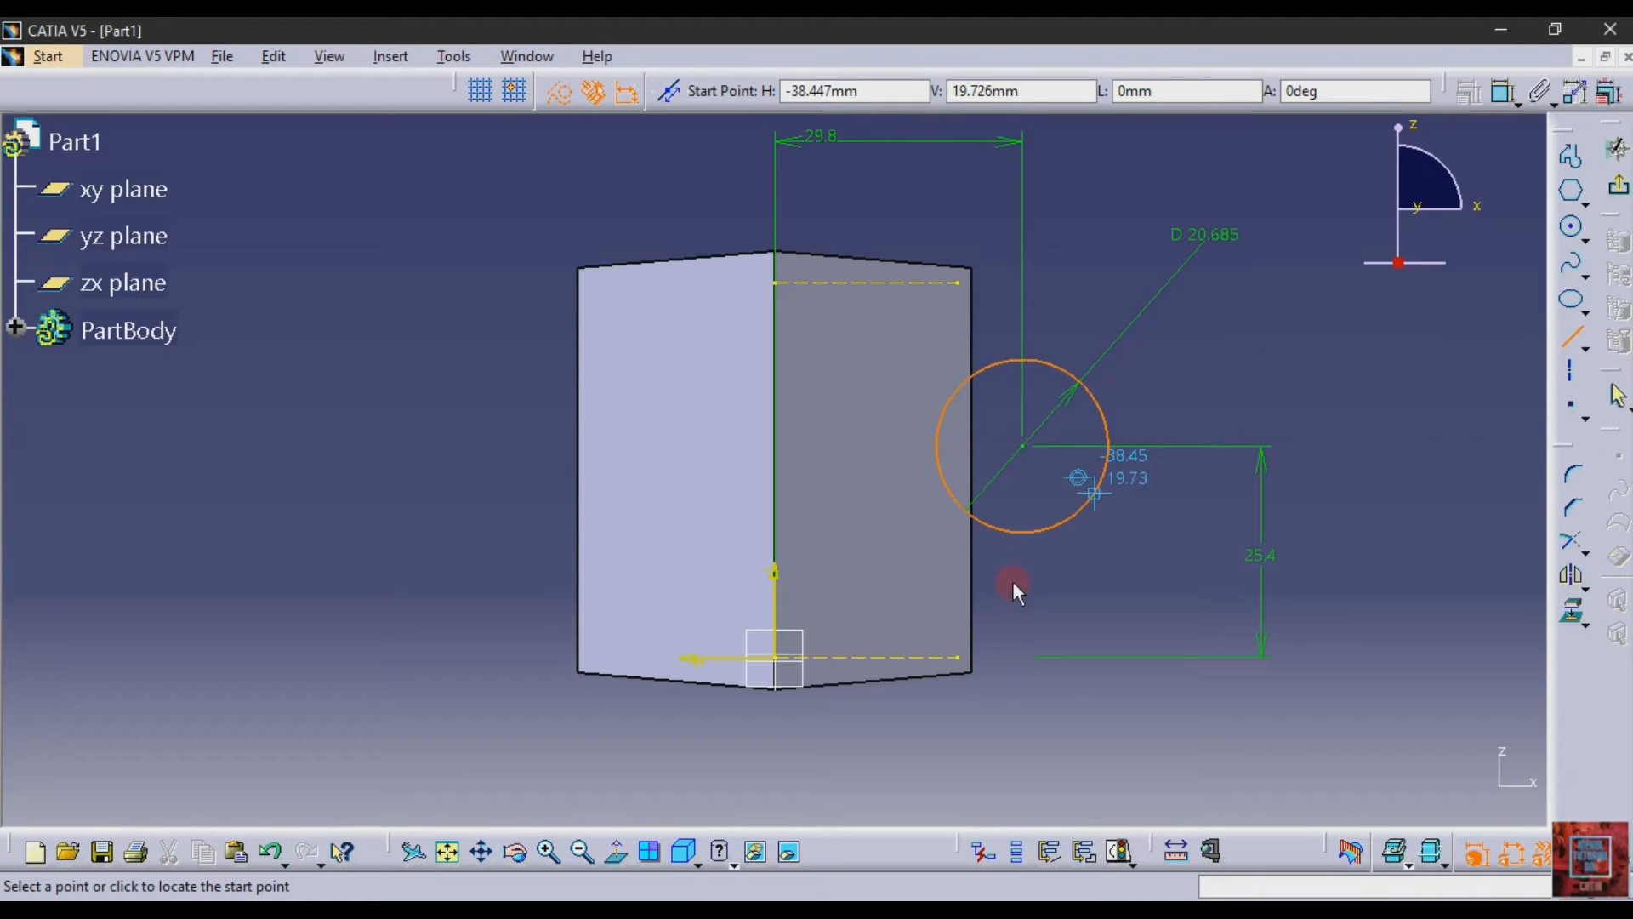
pyautogui.click(929, 614)
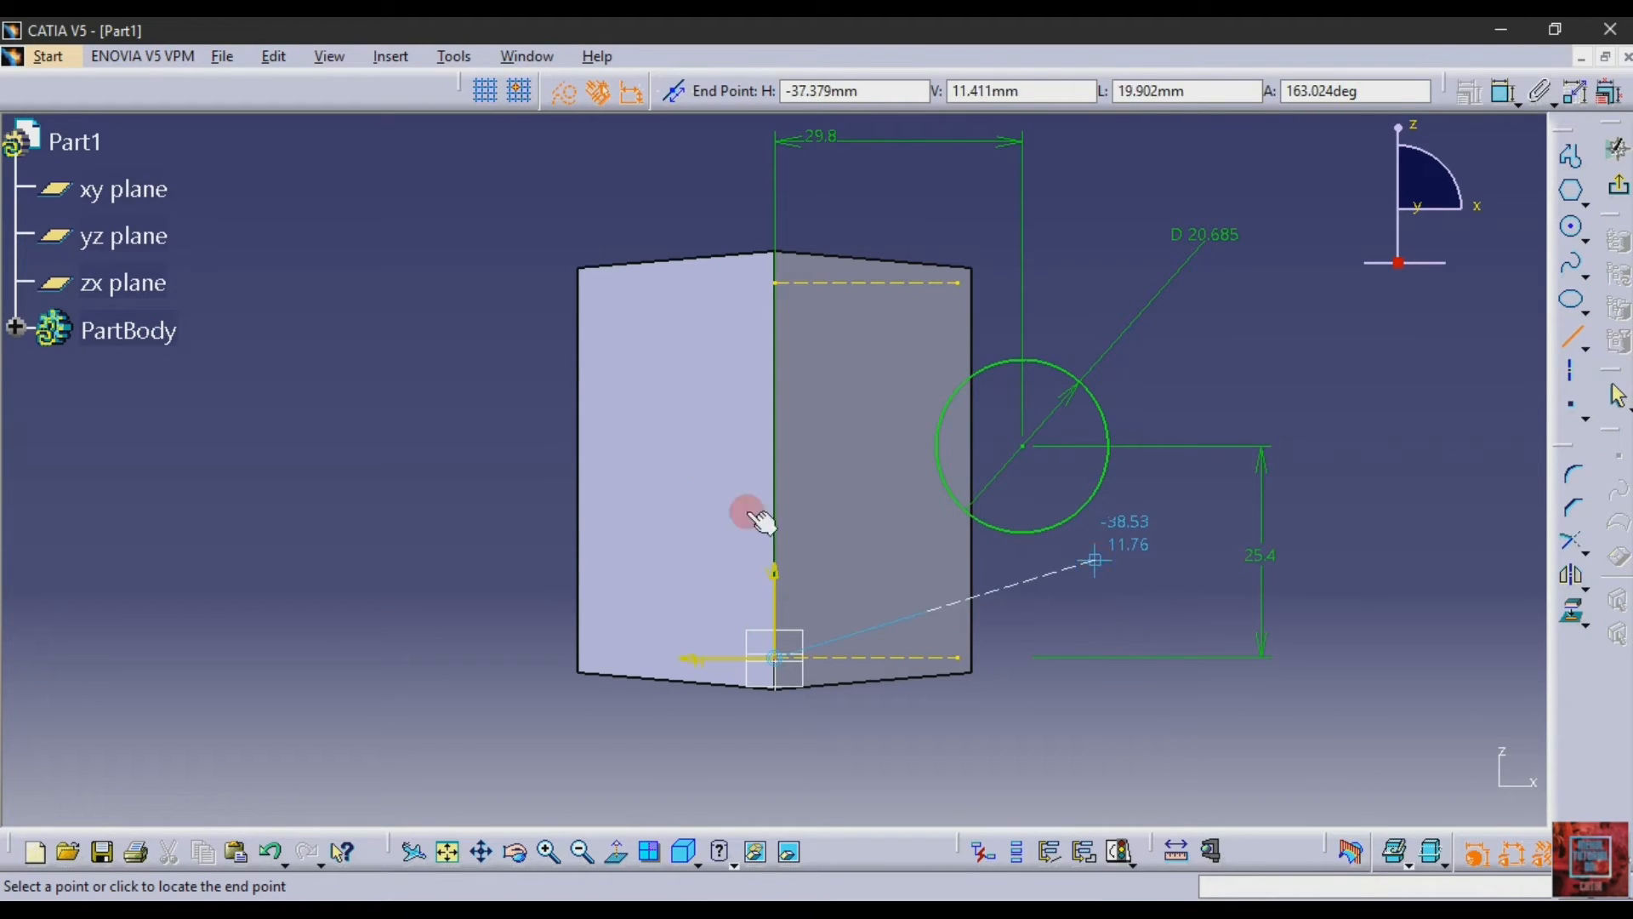
pyautogui.click(562, 91)
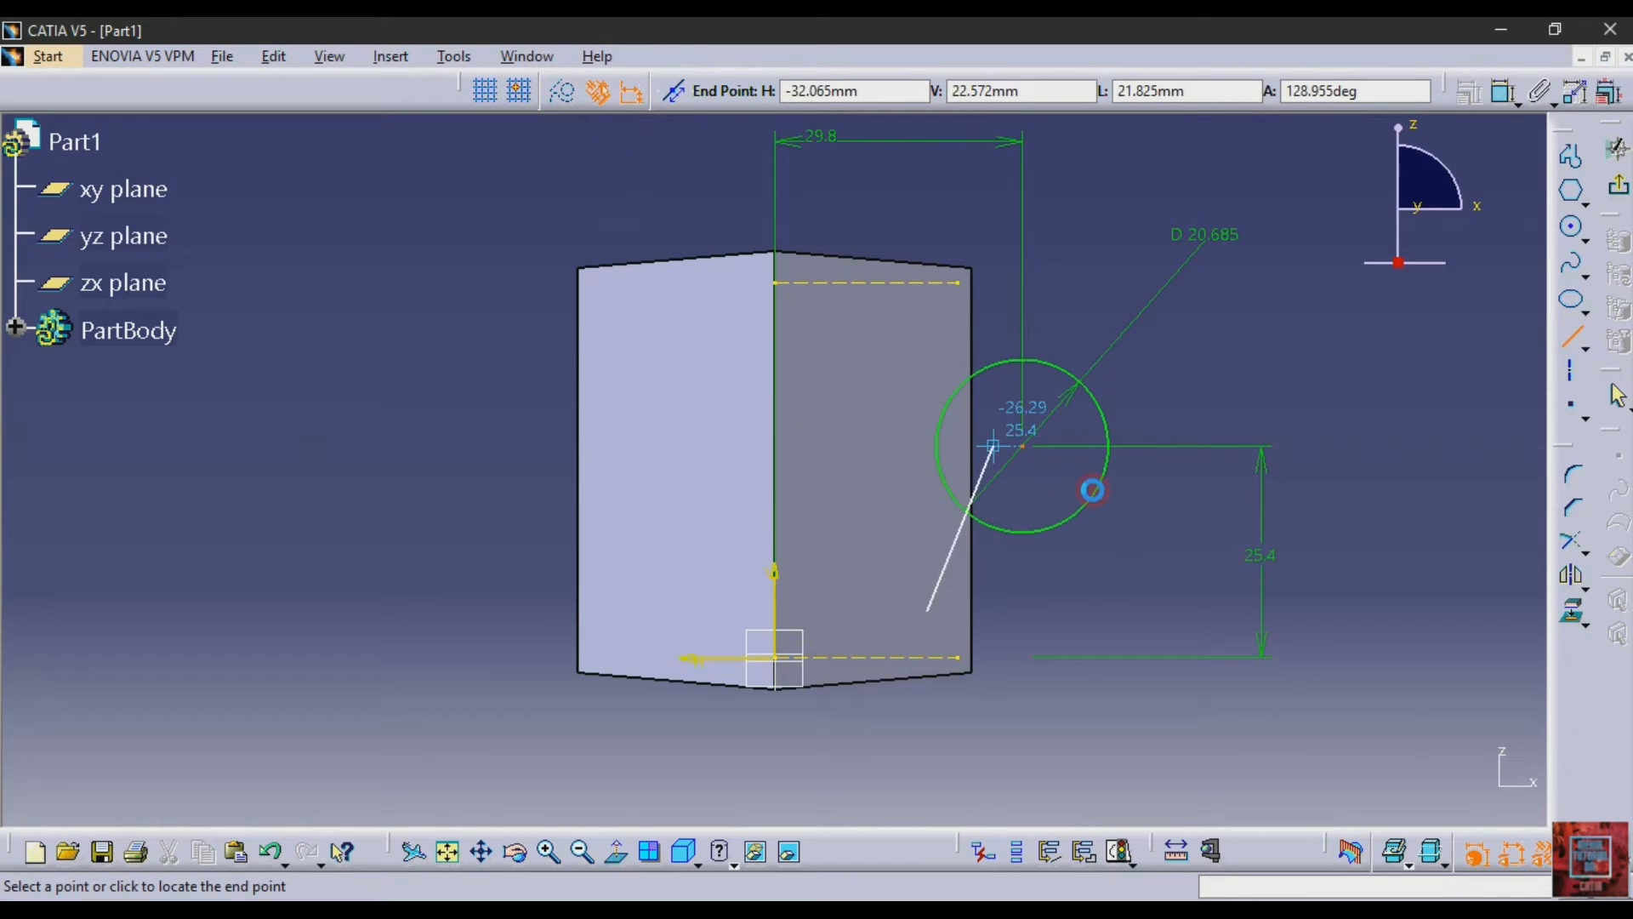
pyautogui.click(1115, 539)
# - Apply a contact constraint to make the sloped lower line tangent to the circle
pyautogui.click(1503, 94)
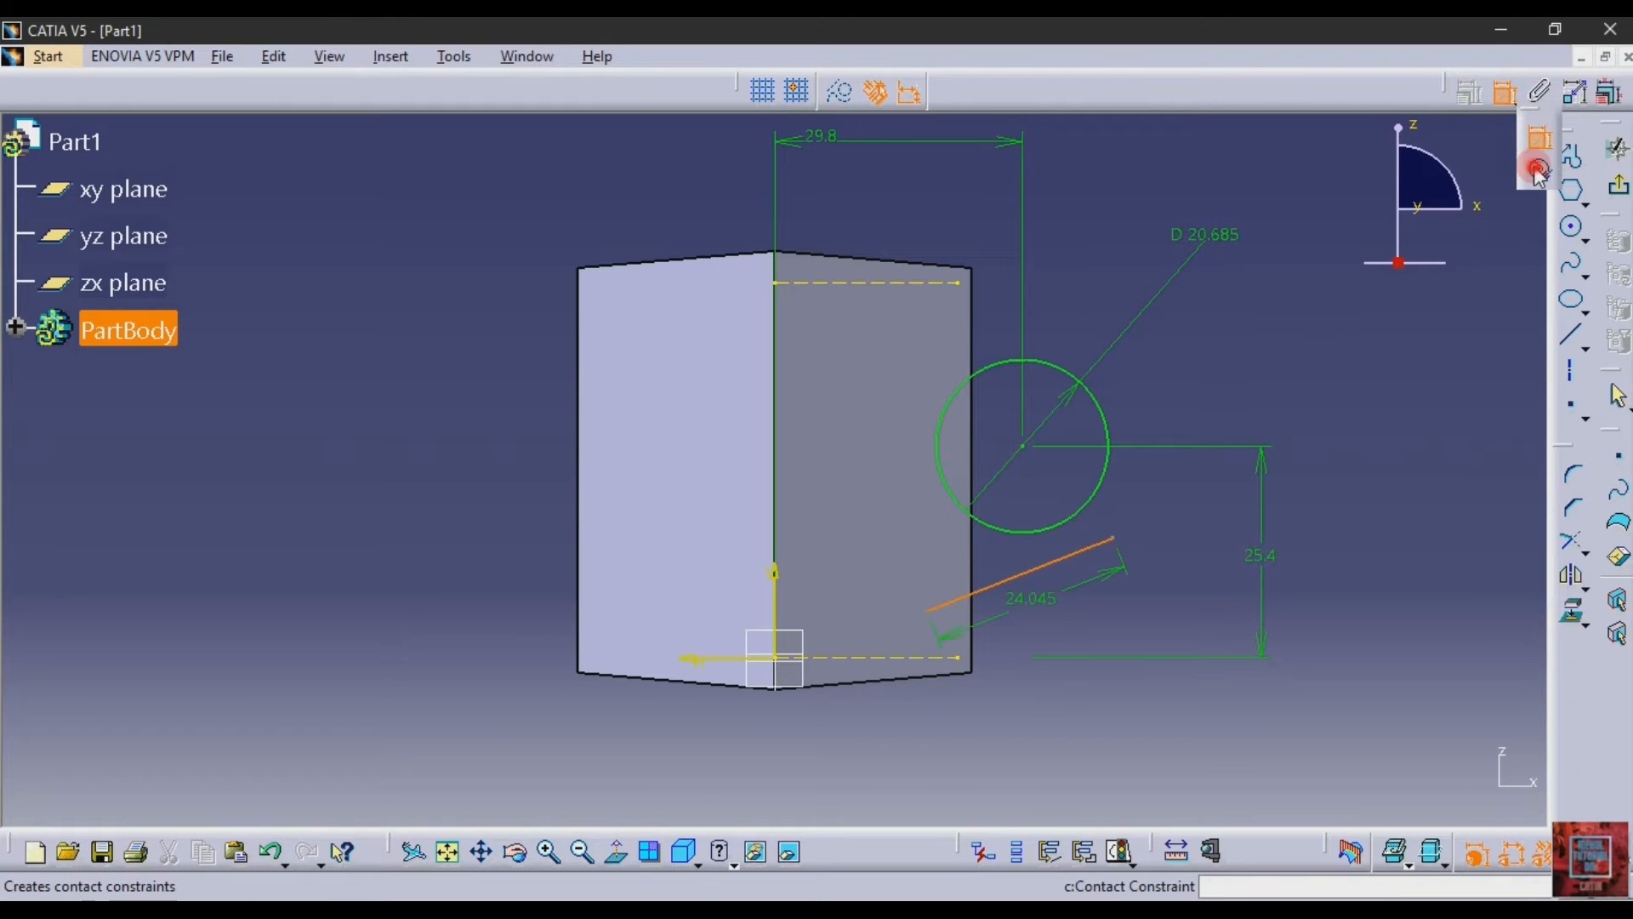
pyautogui.click(1532, 166)
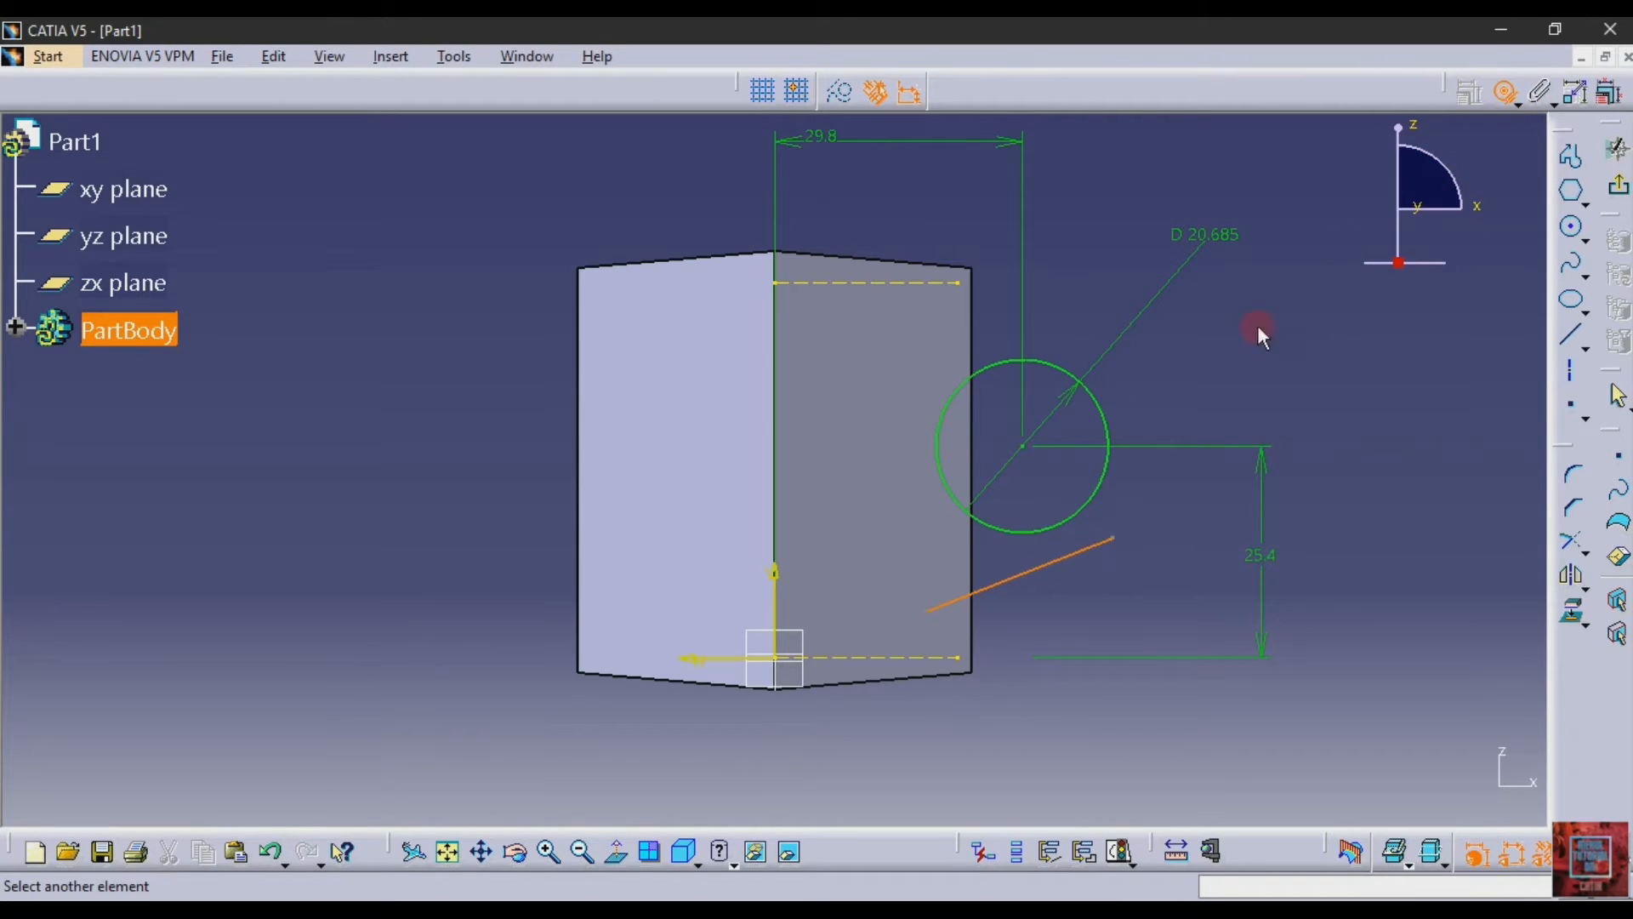
pyautogui.click(1059, 520)
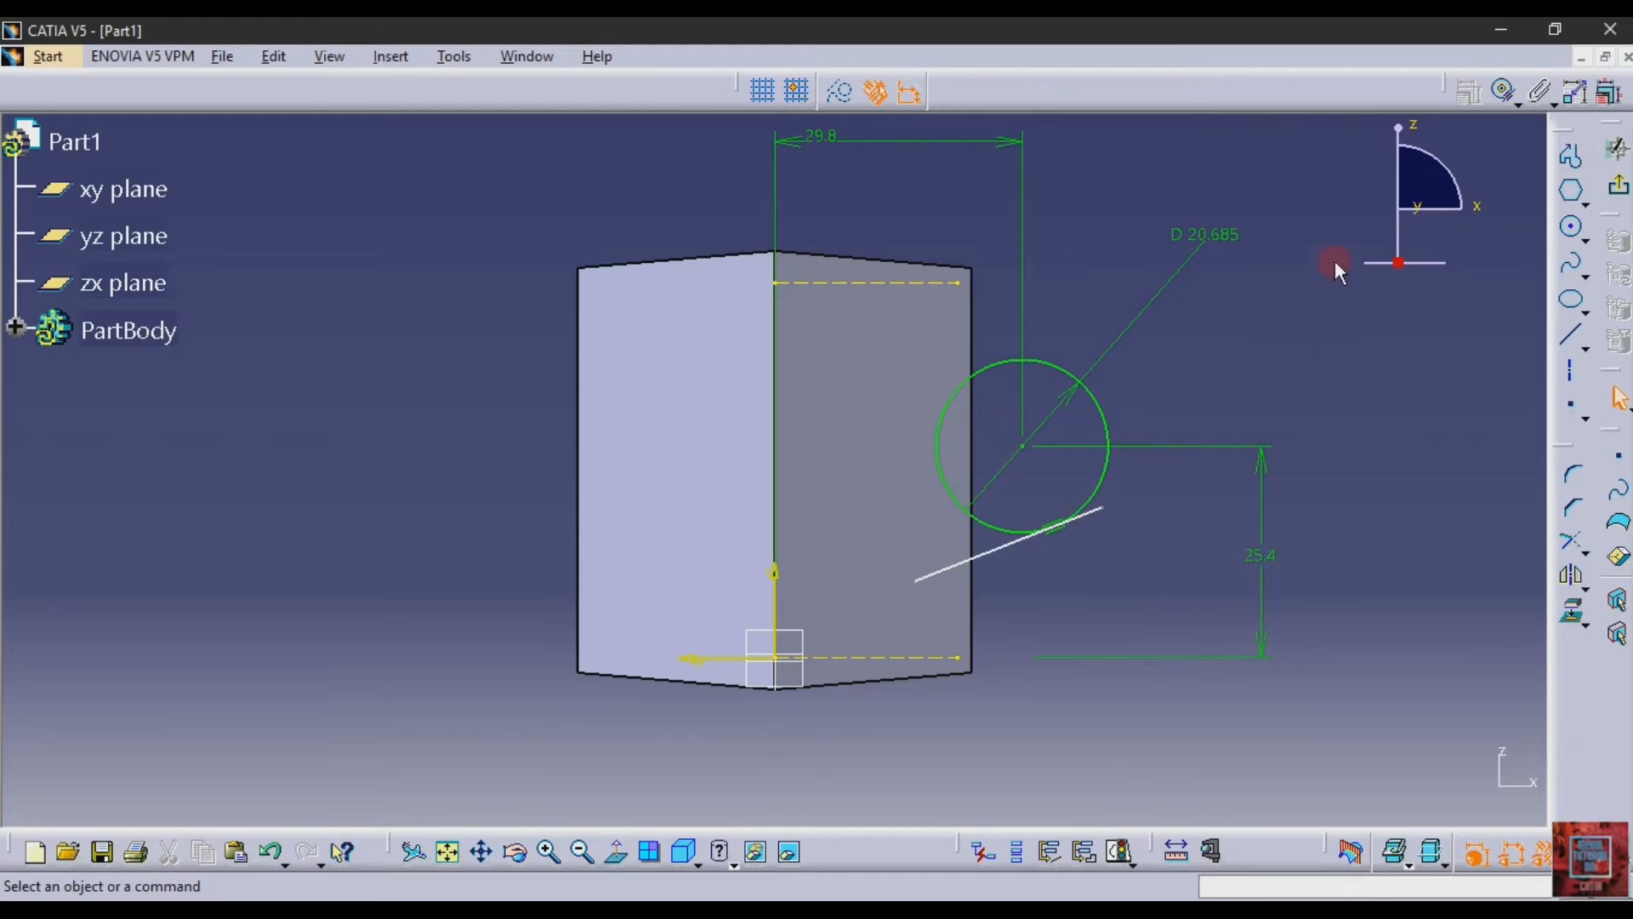
# - Dimension the angle between the lower tangent line and the bottom construction line, and set it to 30.5°
pyautogui.click(1572, 335)
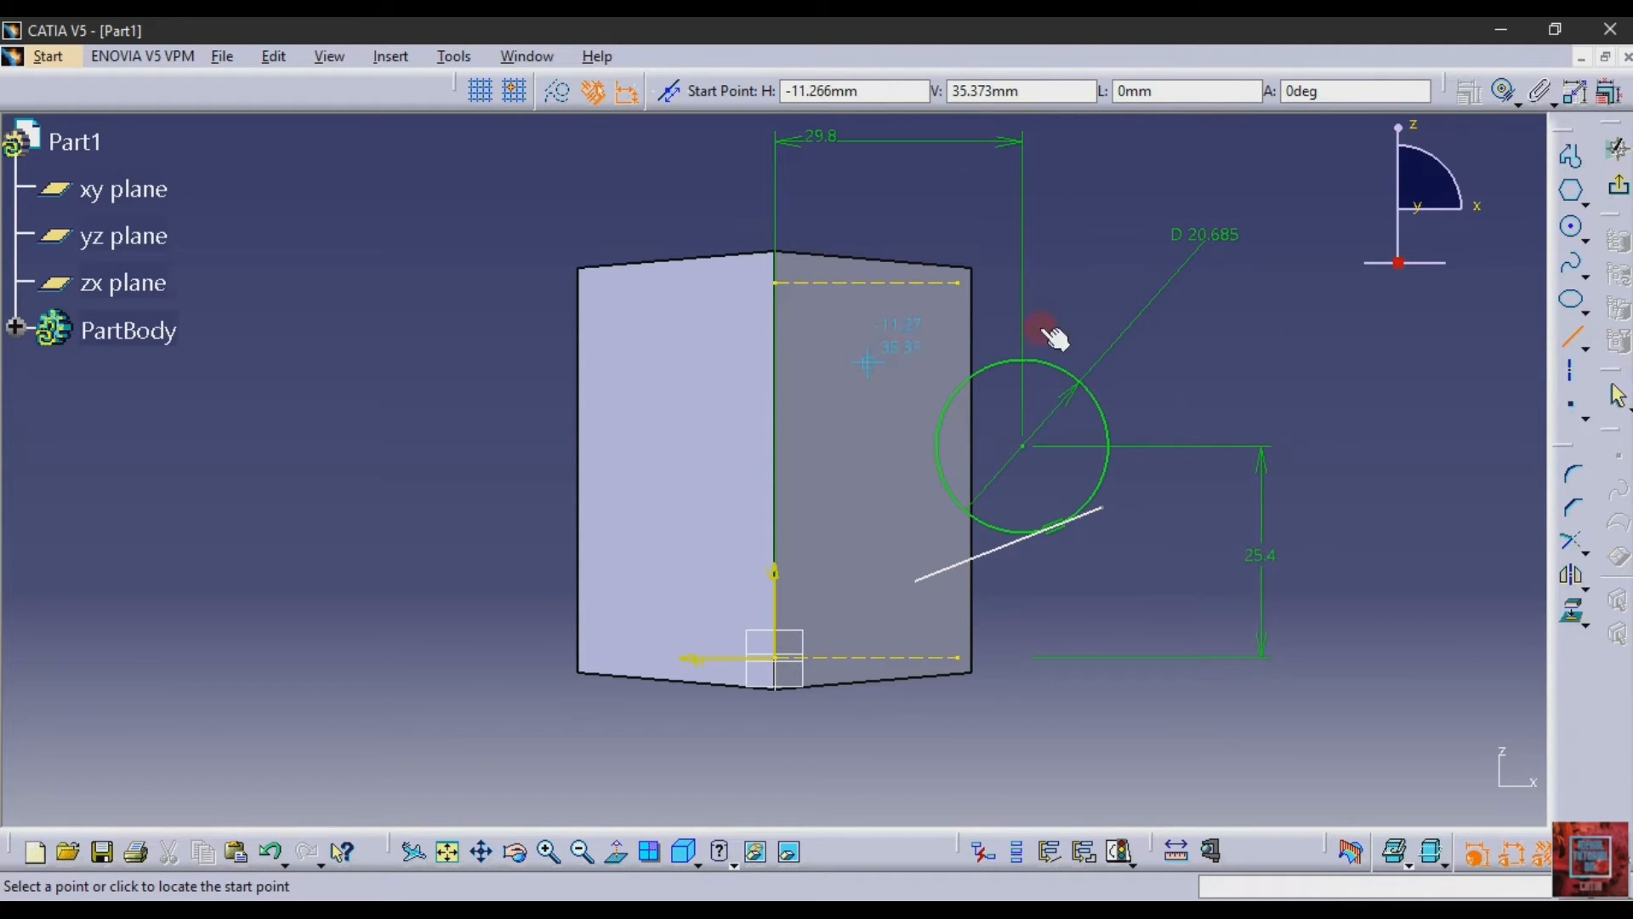
pyautogui.press('Escape')
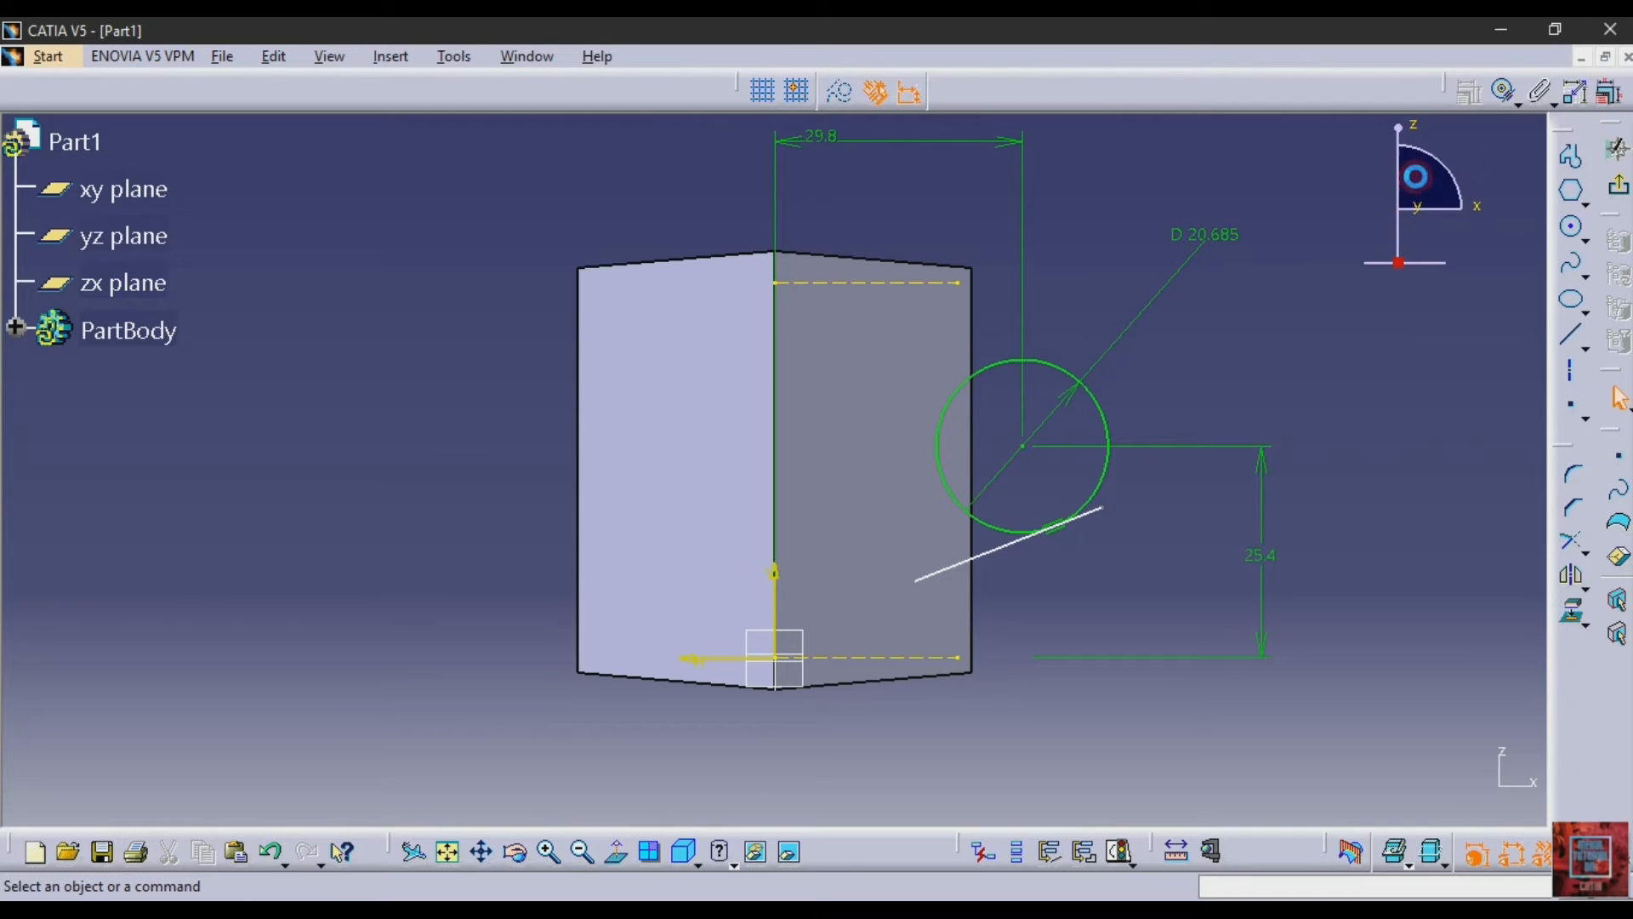
pyautogui.click(1518, 103)
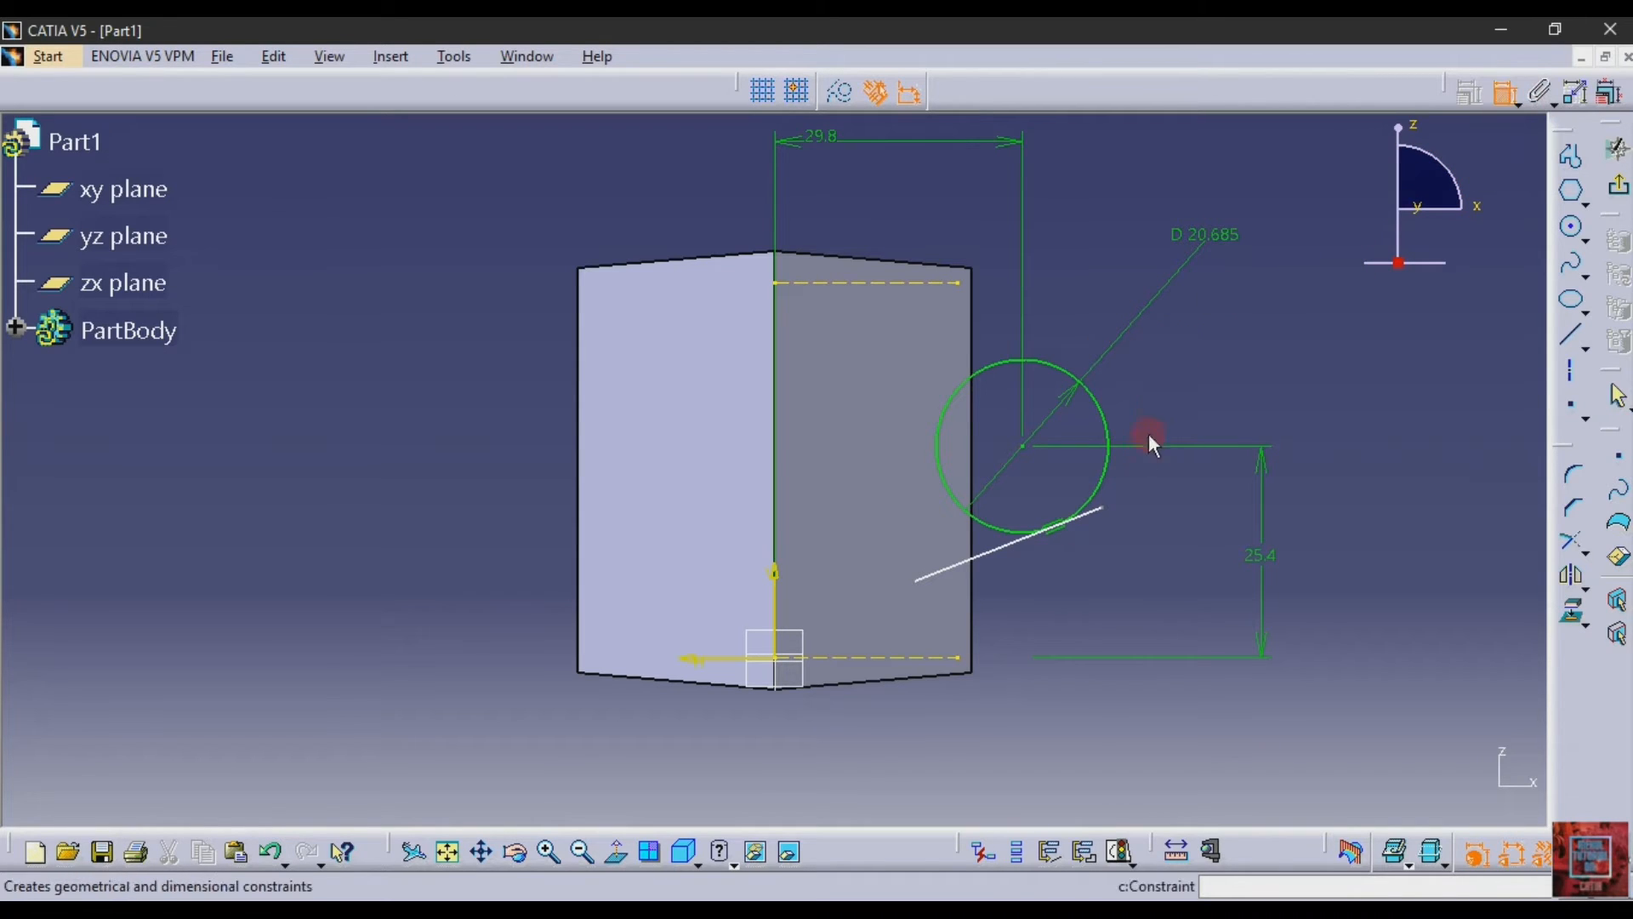
pyautogui.click(987, 564)
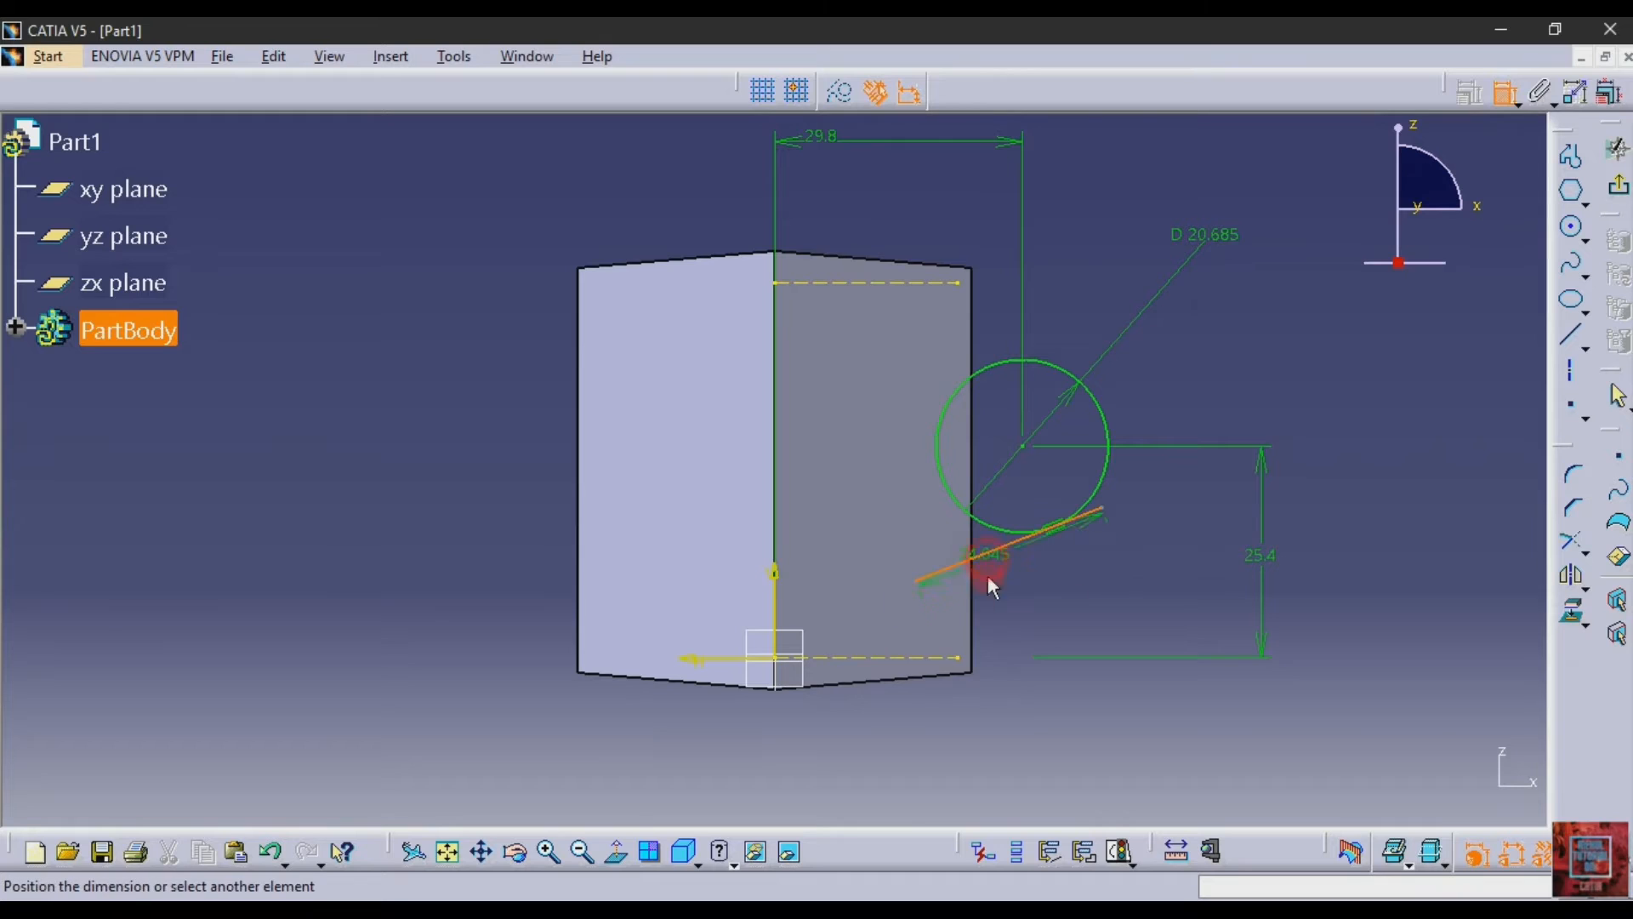
pyautogui.click(893, 657)
pyautogui.click(1353, 521)
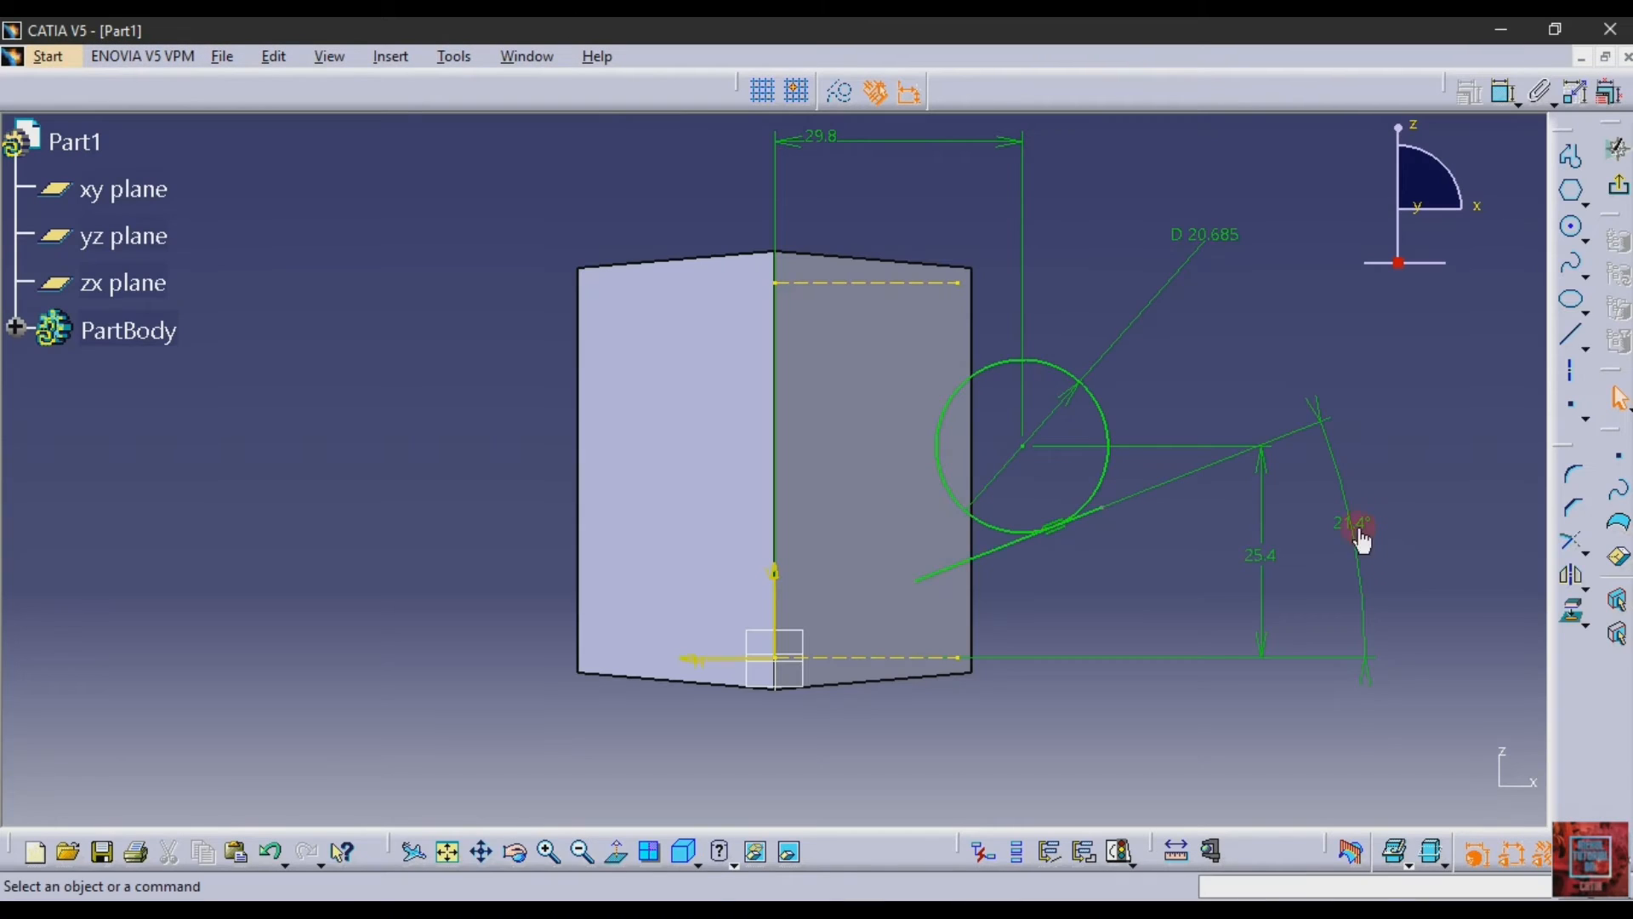
pyautogui.doubleClick(1361, 531)
pyautogui.write('30.5')
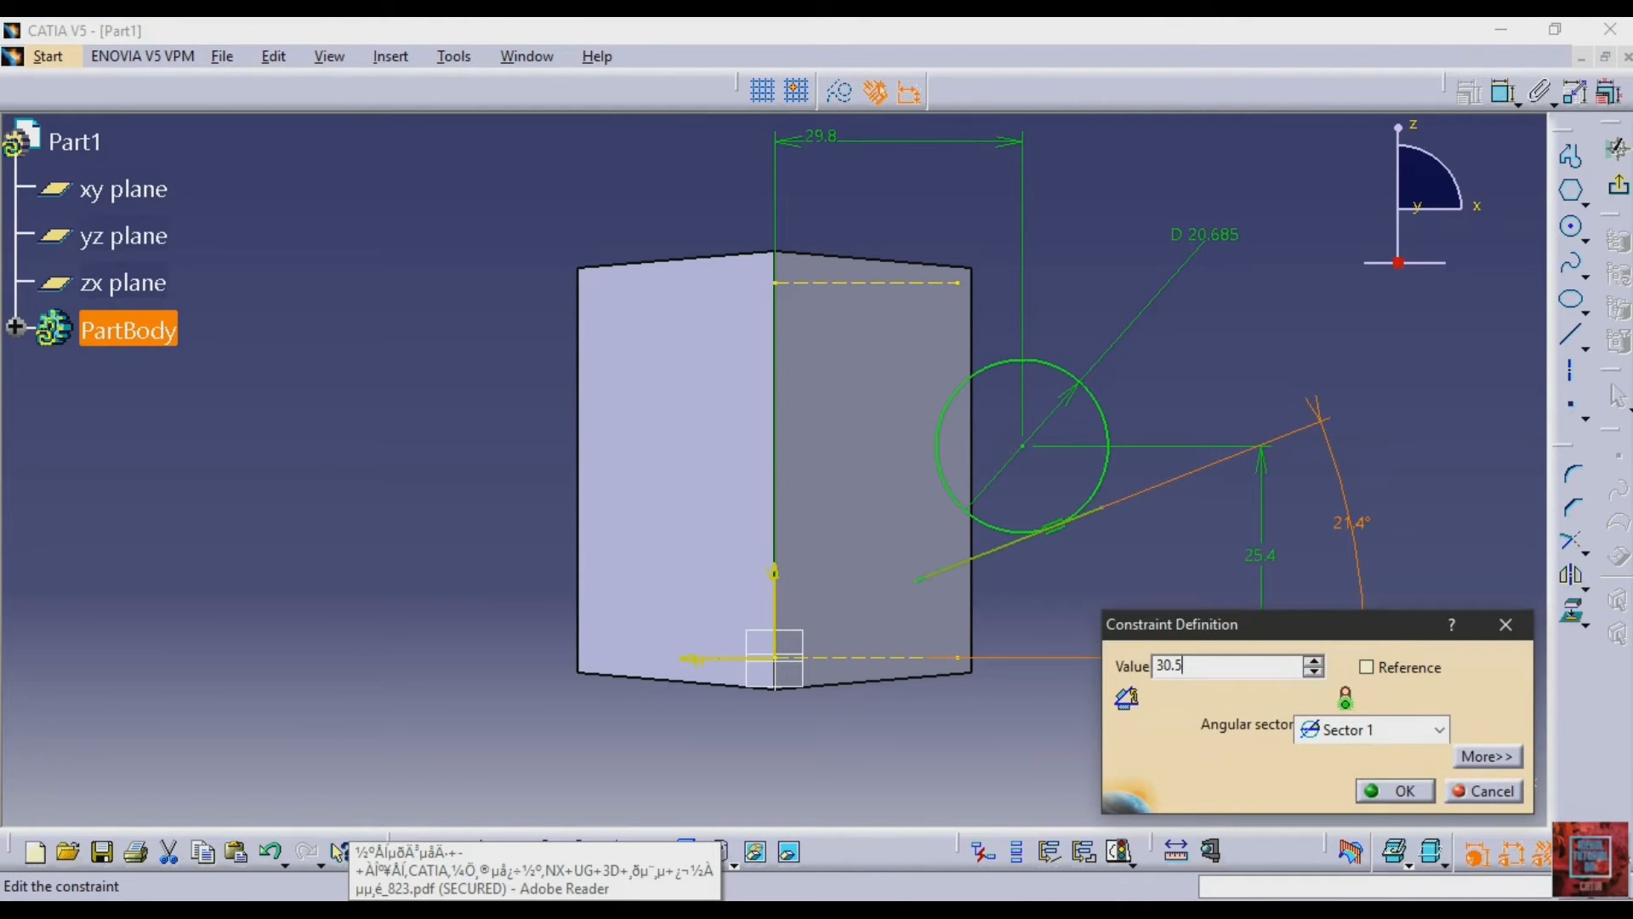
pyautogui.click(1420, 511)
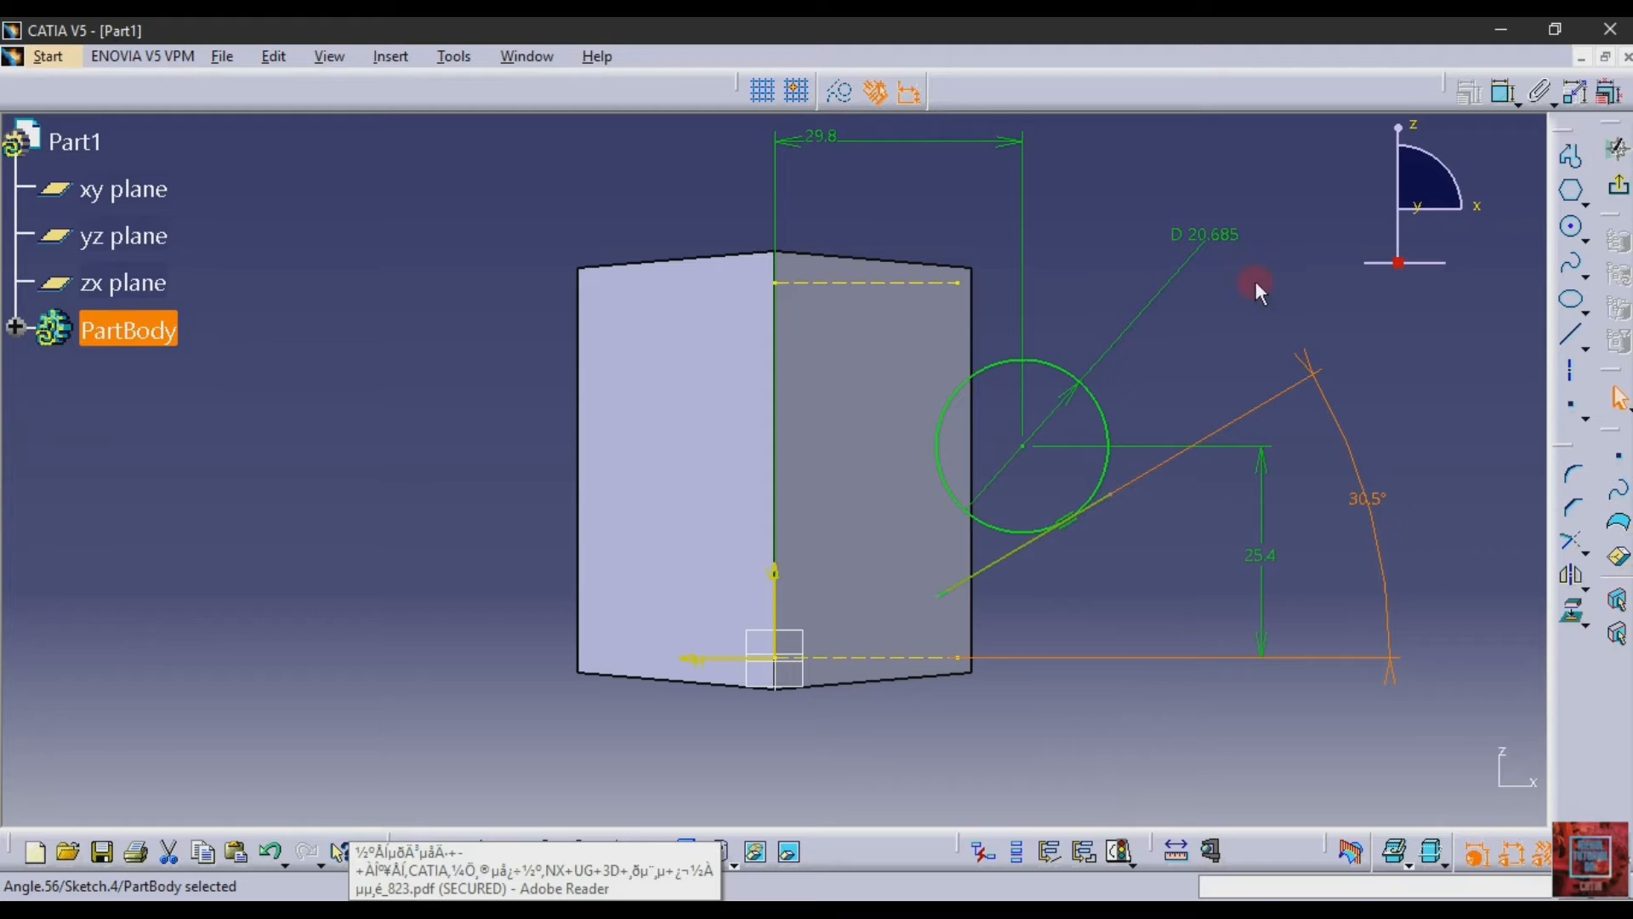
# - Draw a second line about 28.8 mm long above the circle, parallel to the lower tangent line
pyautogui.click(1570, 336)
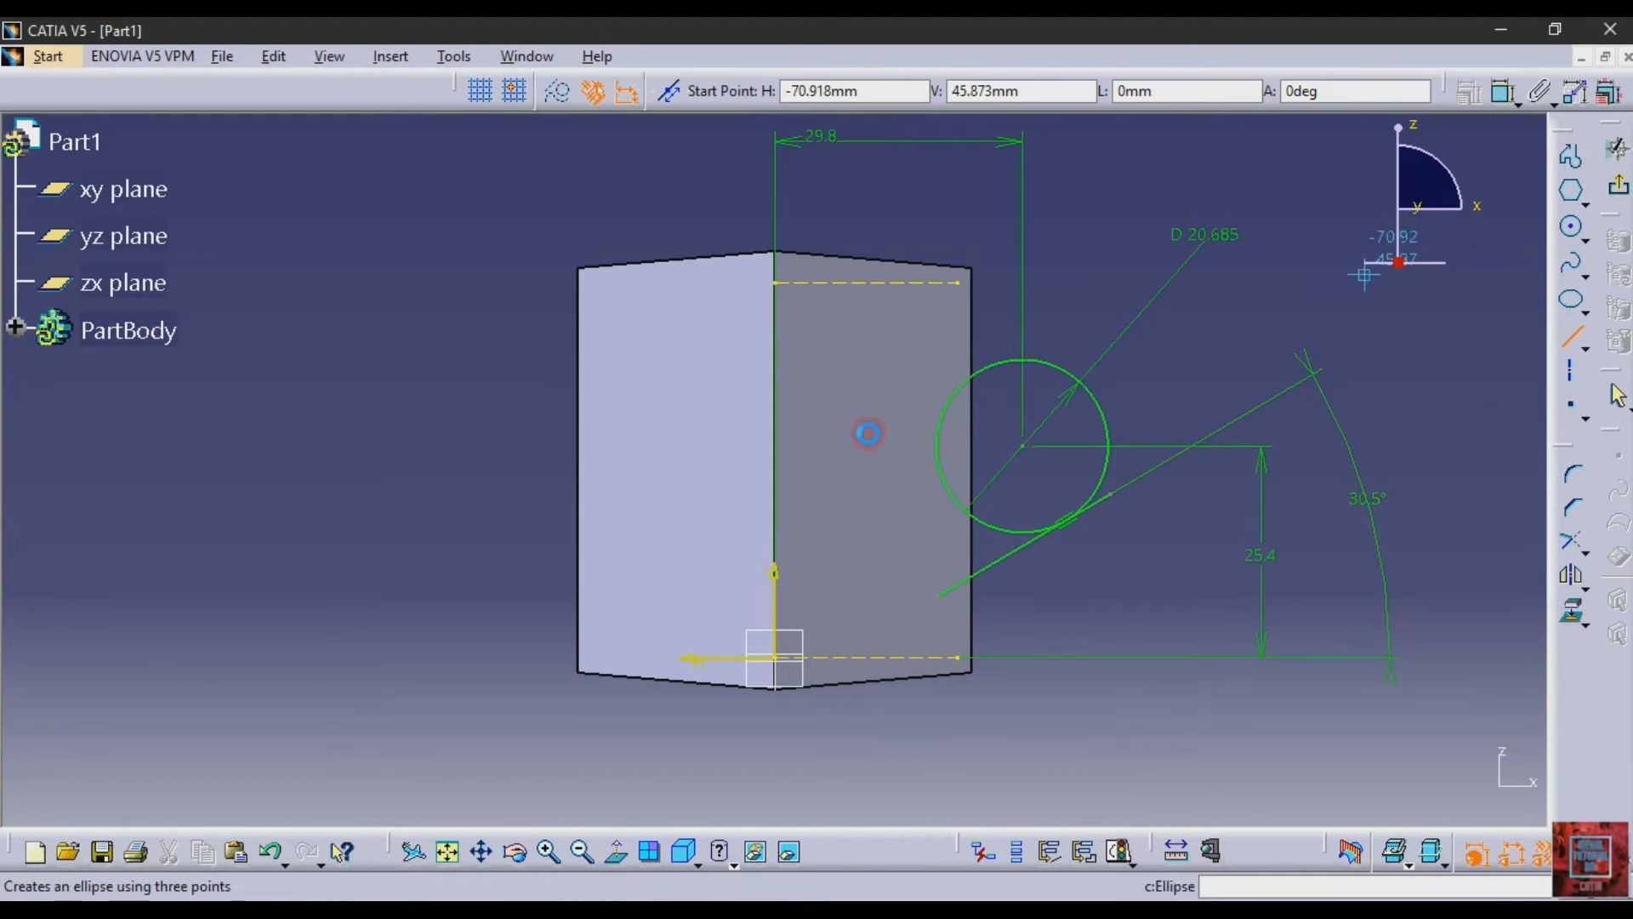
pyautogui.click(863, 412)
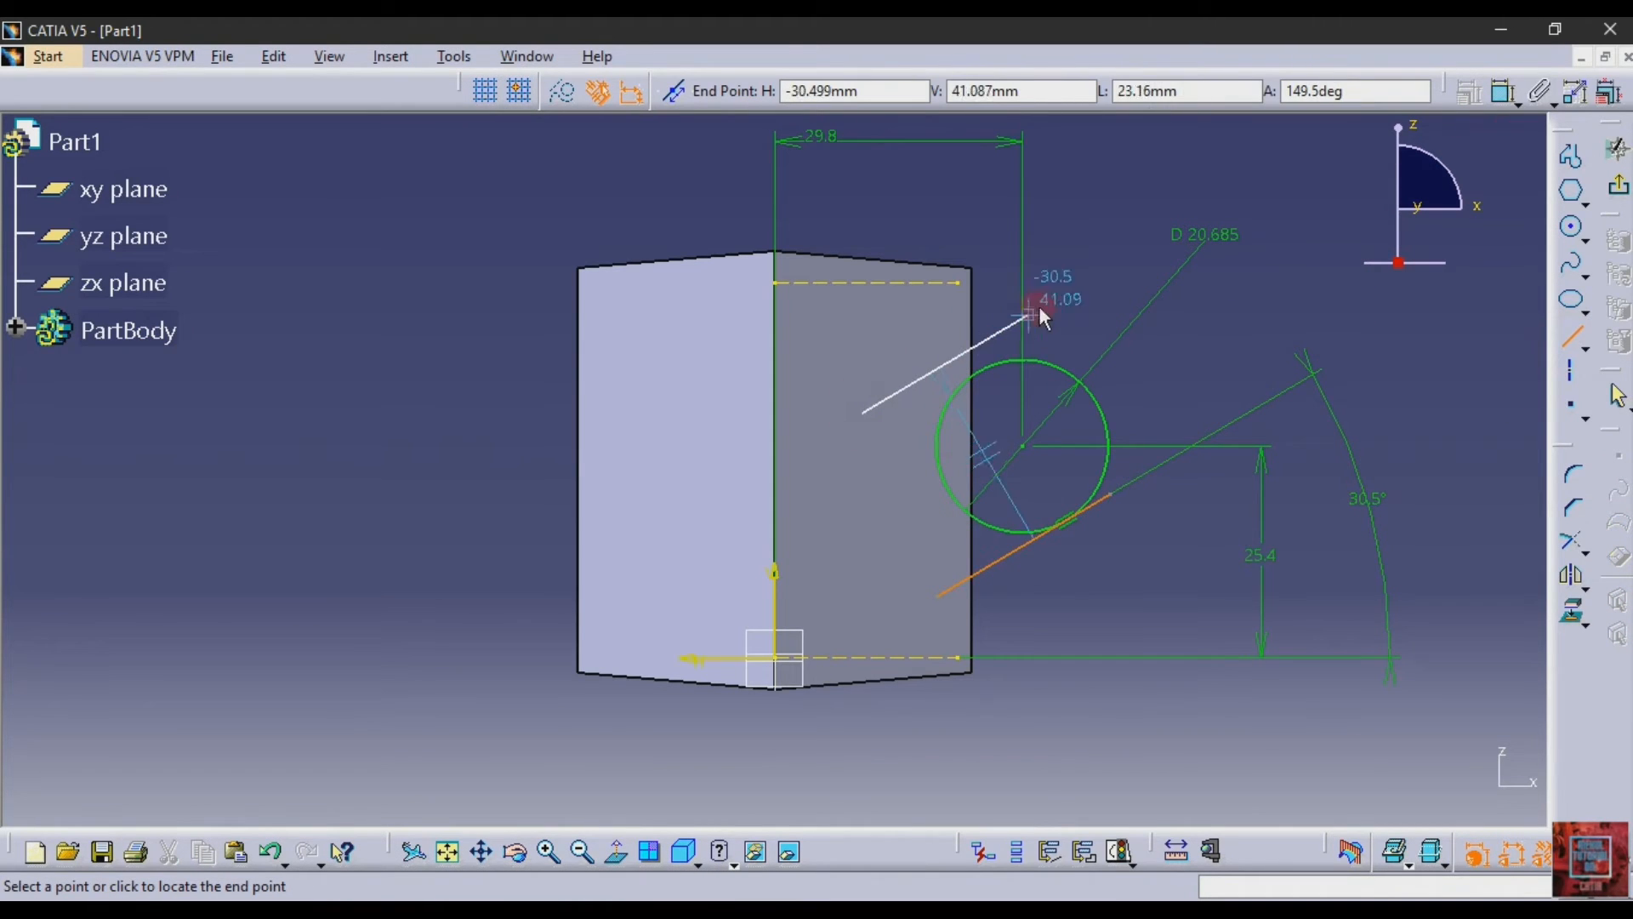
pyautogui.click(1070, 292)
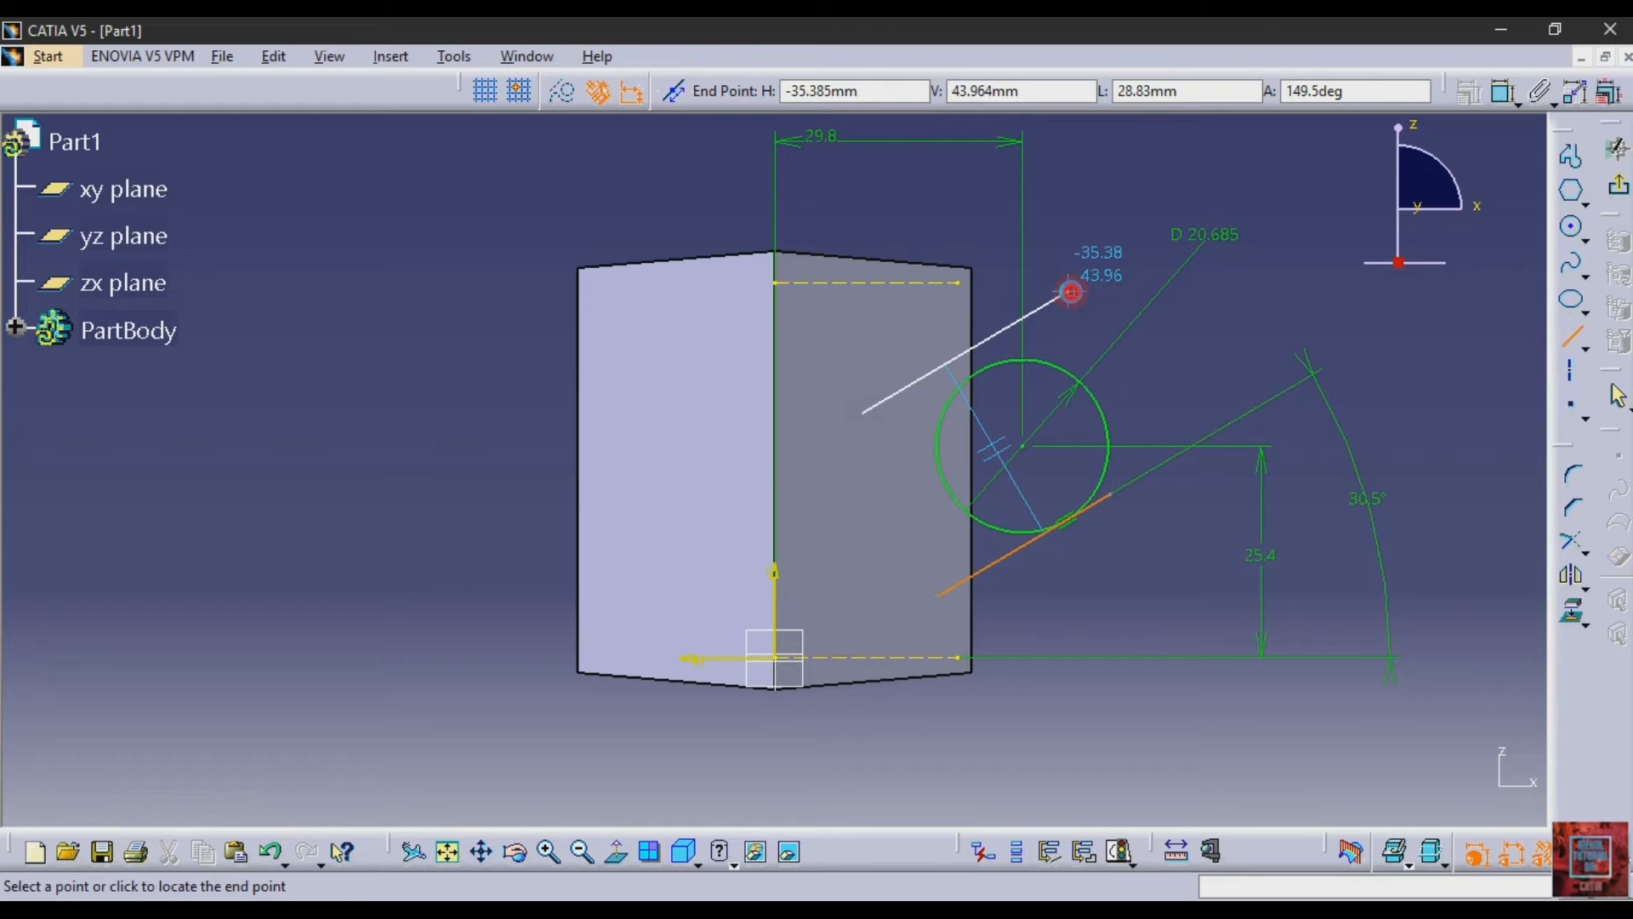
# - Apply a contact constraint to make the upper parallel line tangent to the circle
pyautogui.click(1520, 103)
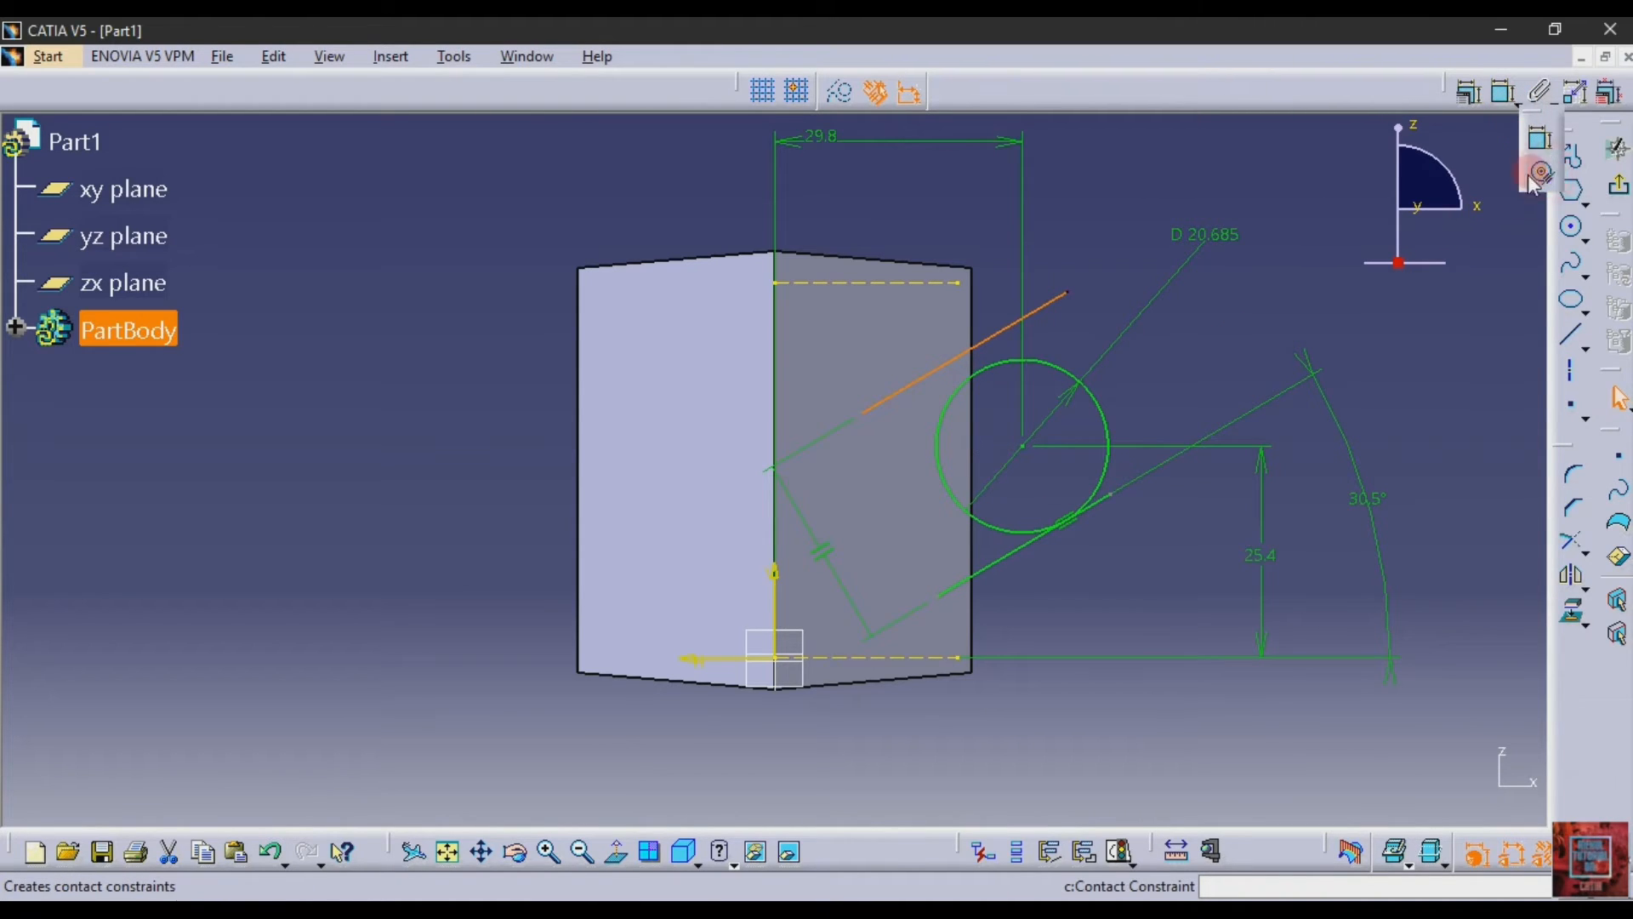
pyautogui.click(1523, 163)
pyautogui.click(973, 368)
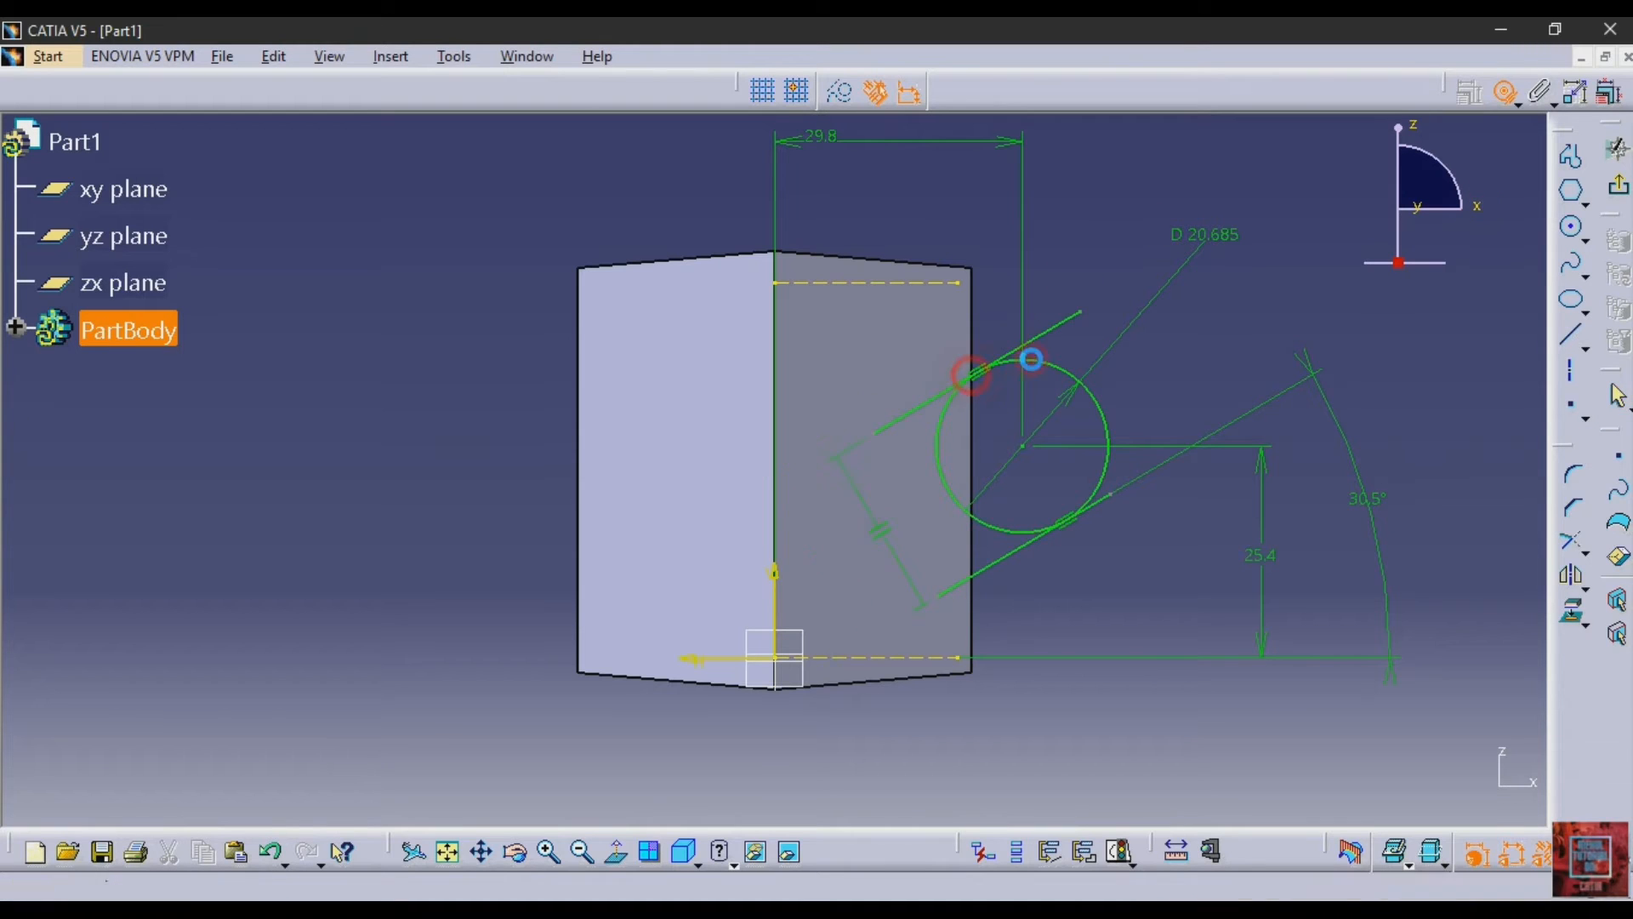
pyautogui.click(1416, 363)
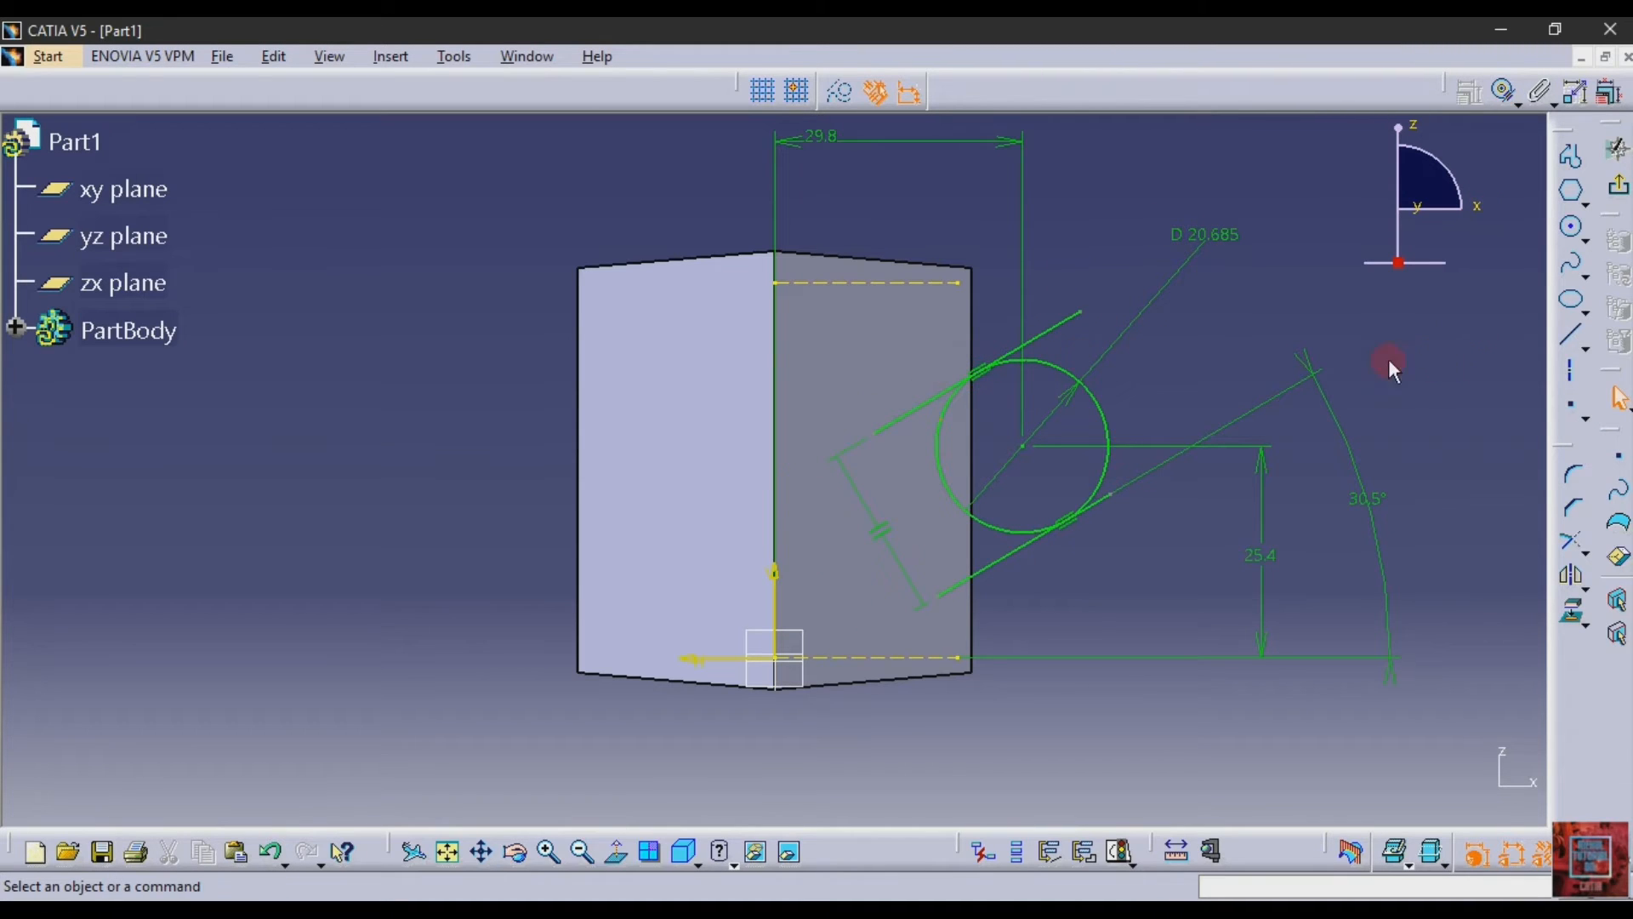
# - Project the mug's right vertical edge into the sketch and convert it to a construction line
pyautogui.click(966, 328)
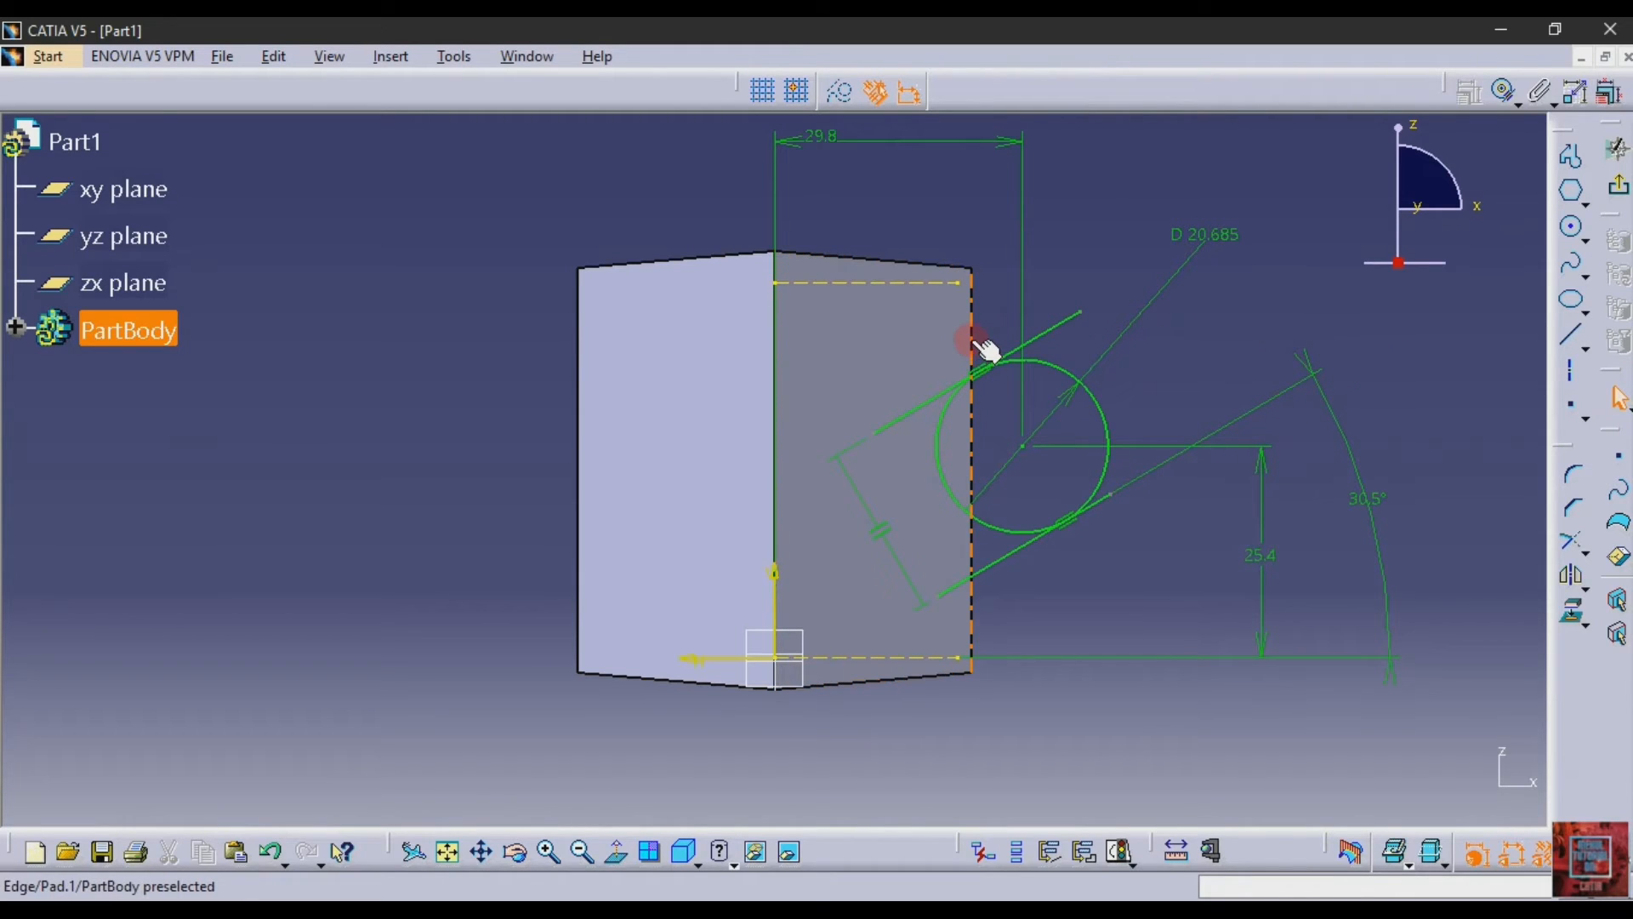
pyautogui.click(970, 340)
pyautogui.click(1574, 611)
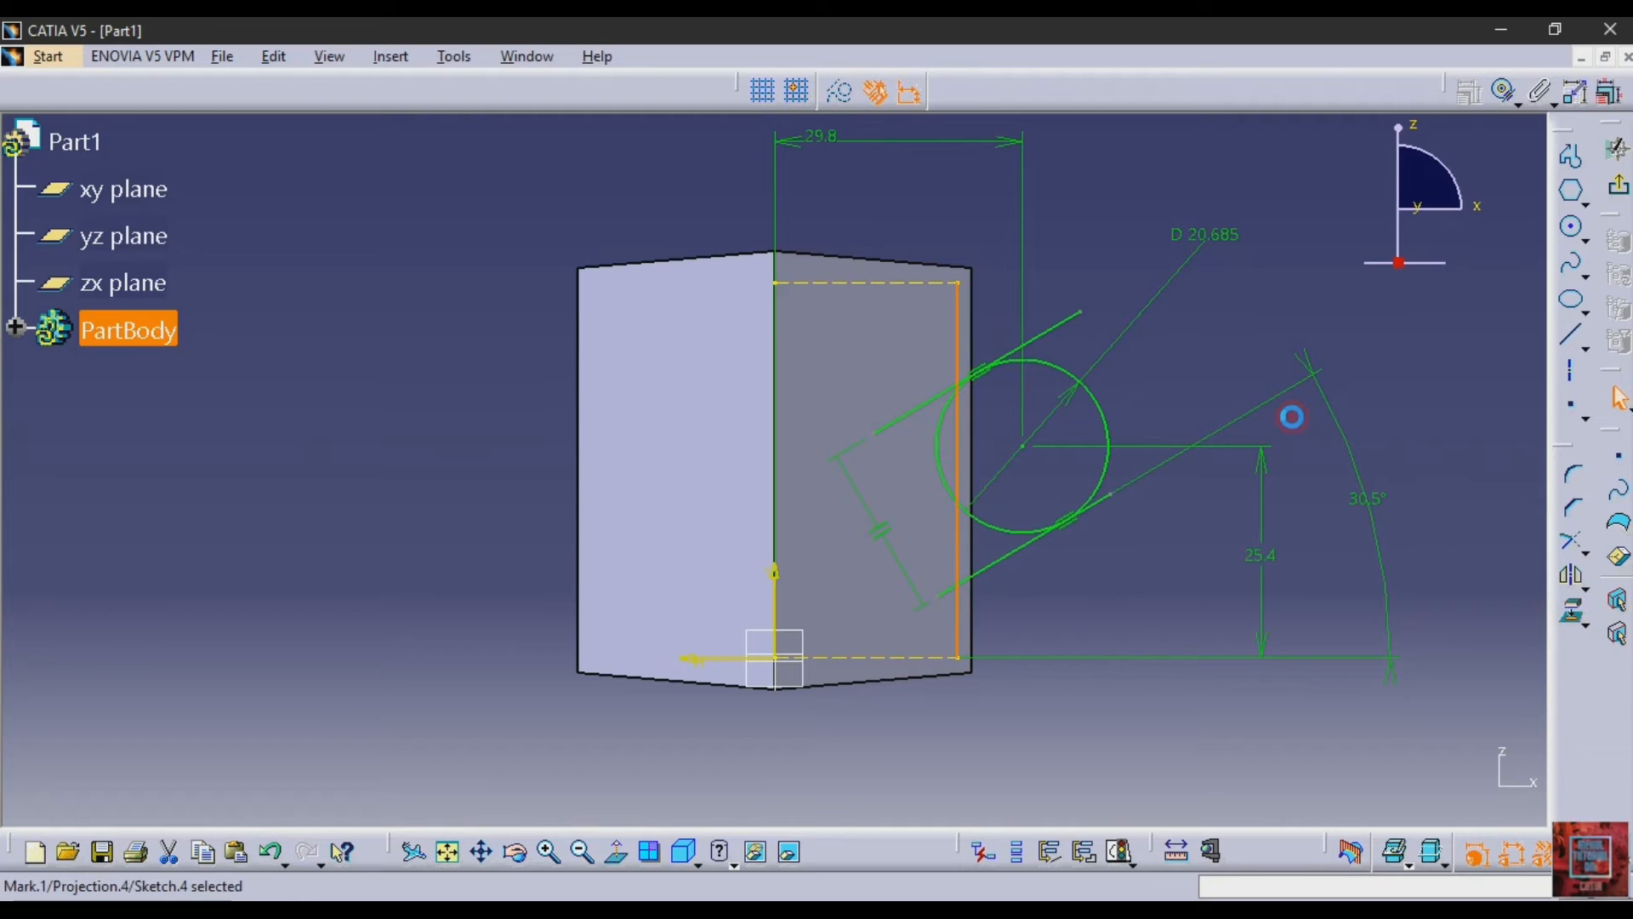
pyautogui.click(891, 279)
pyautogui.click(842, 93)
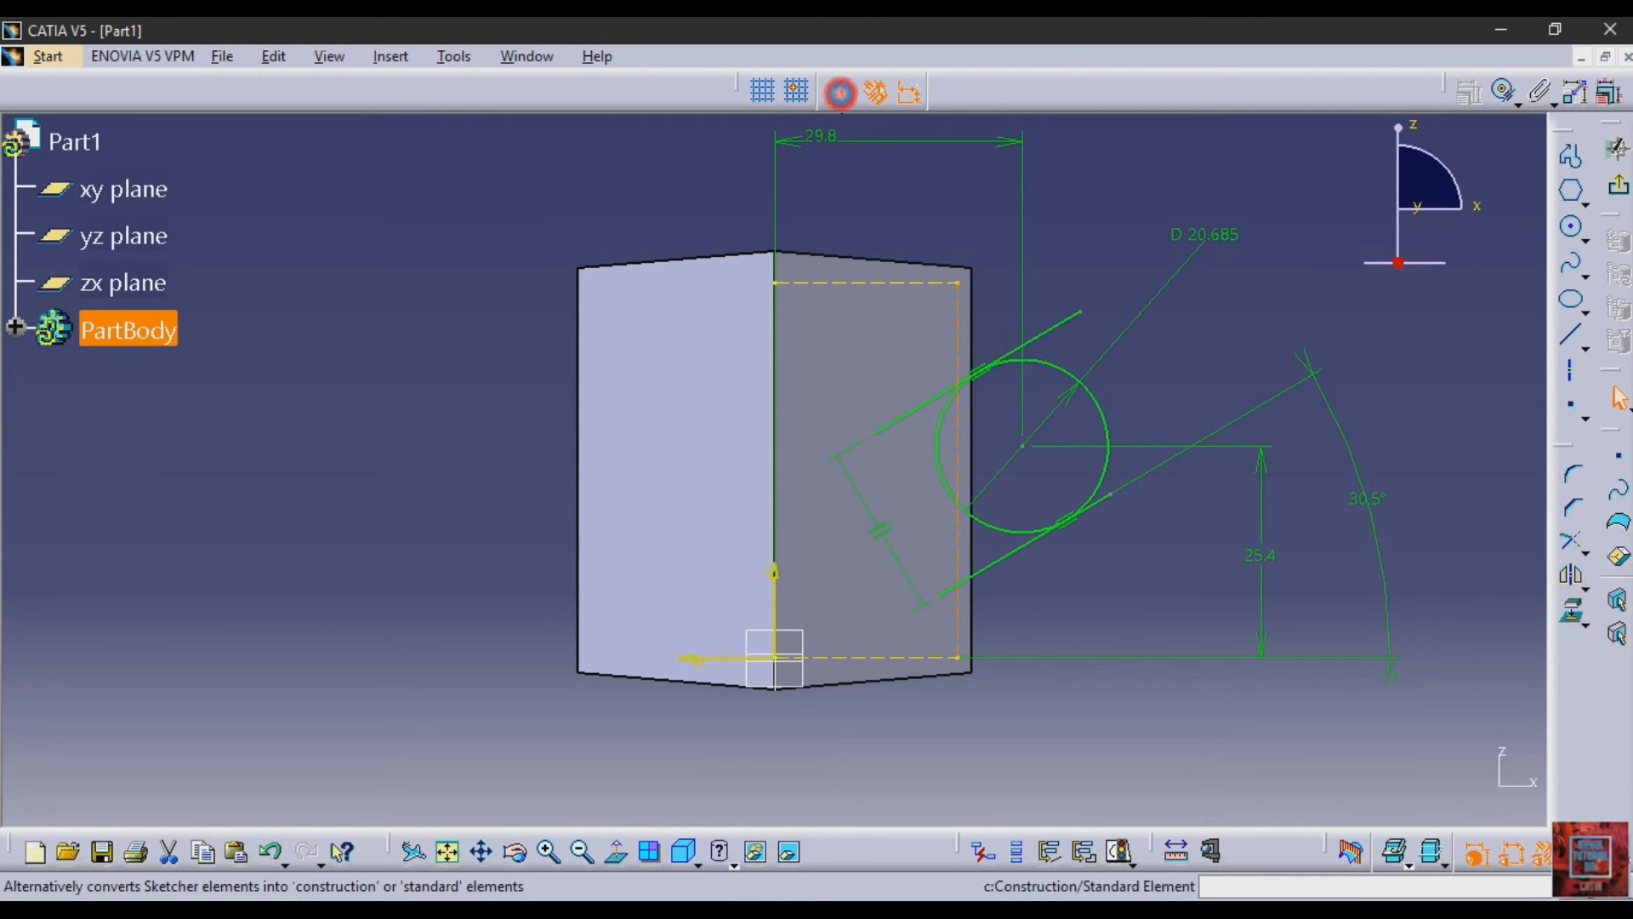
pyautogui.click(1444, 326)
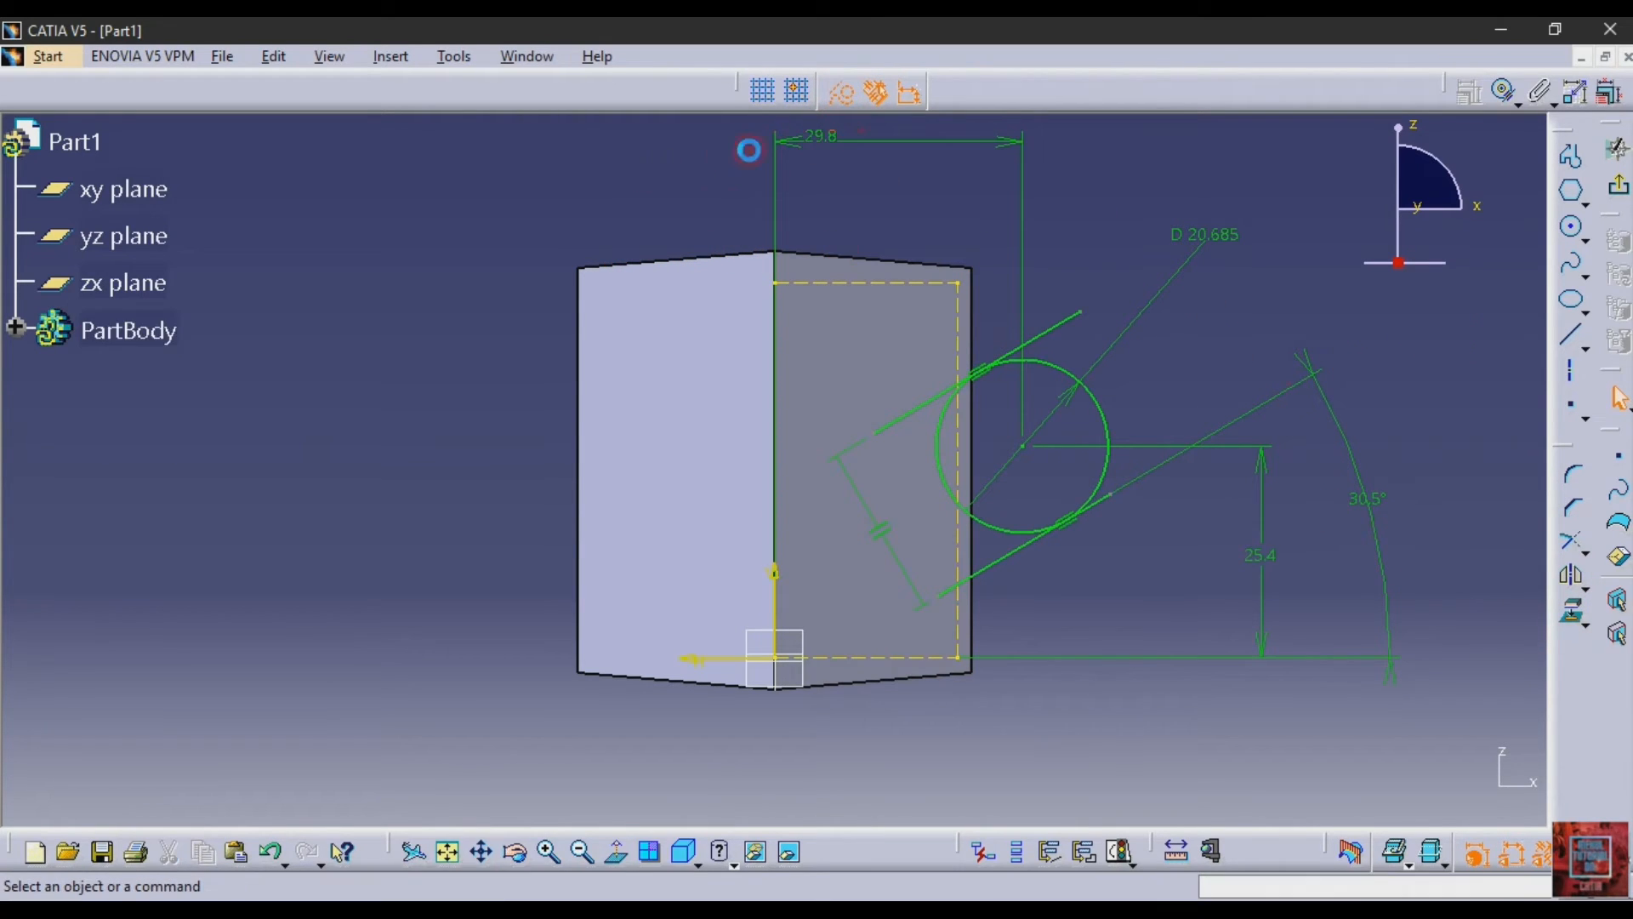
# - Try Quick Trim on the projected vertical construction line, and remove that line from the sketch
pyautogui.click(1470, 338)
pyautogui.click(1578, 544)
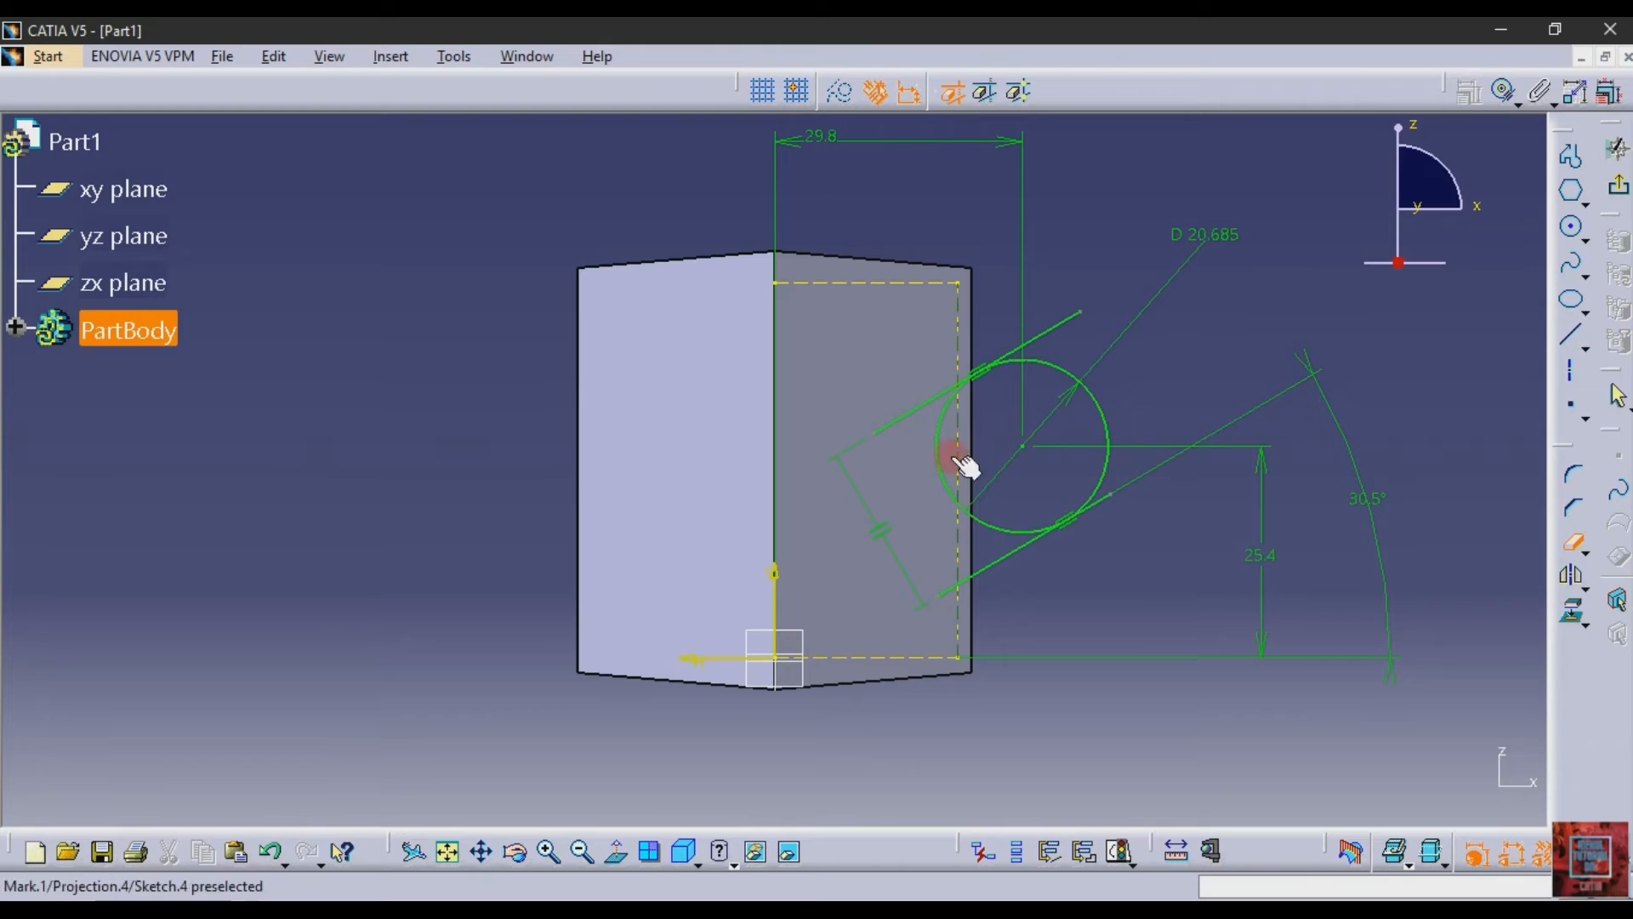
pyautogui.click(959, 338)
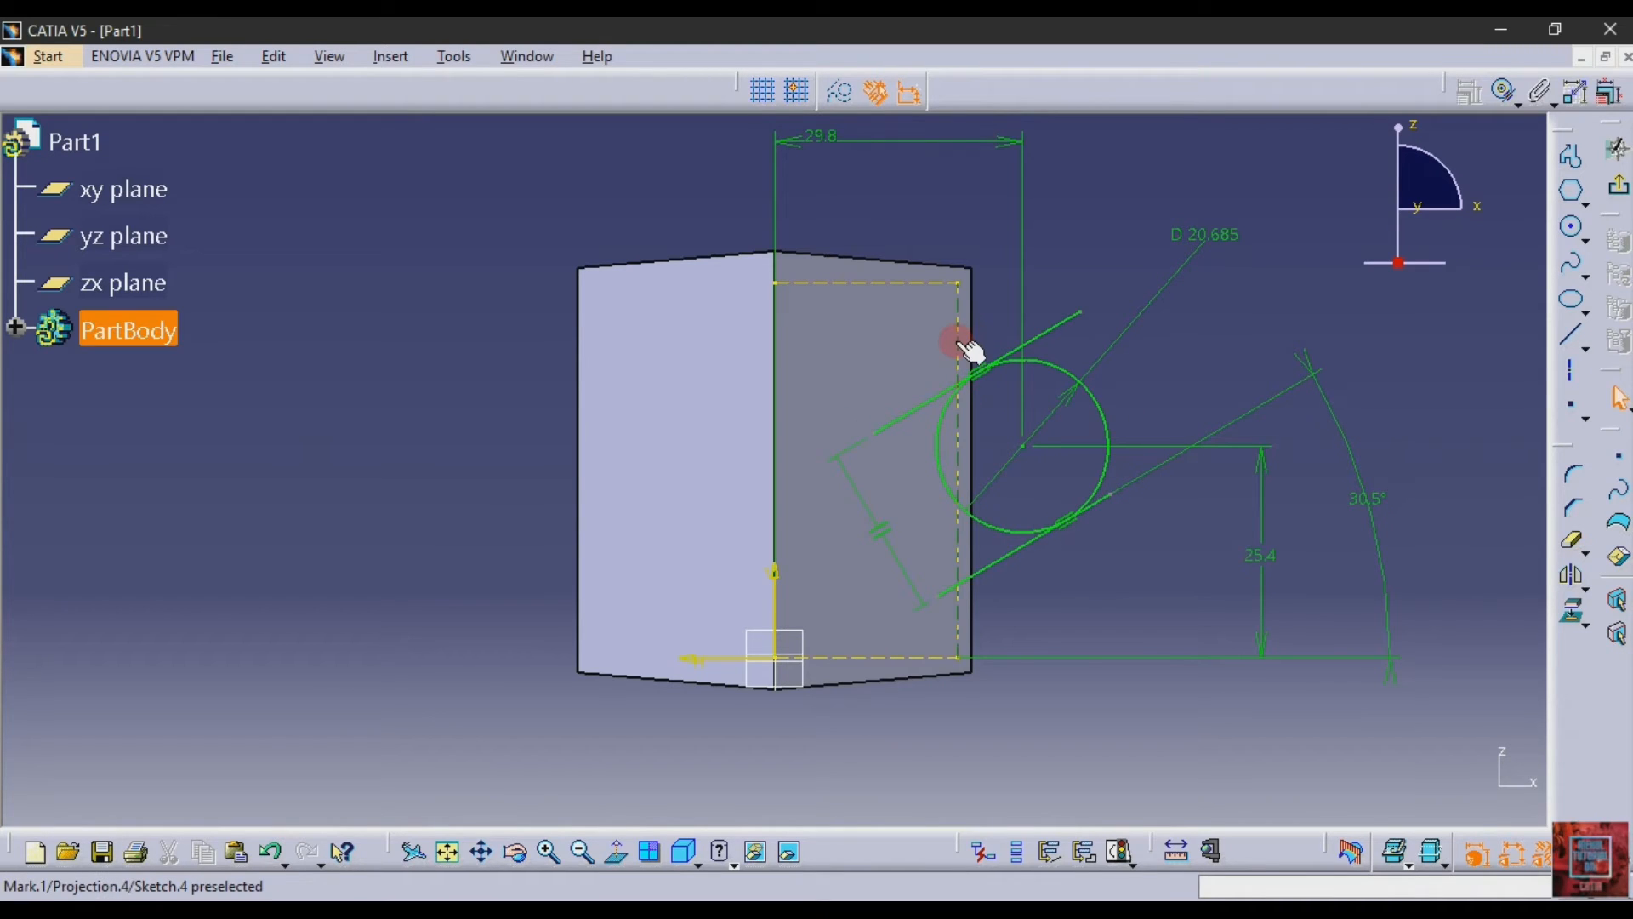
pyautogui.click(1161, 284)
pyautogui.click(1414, 395)
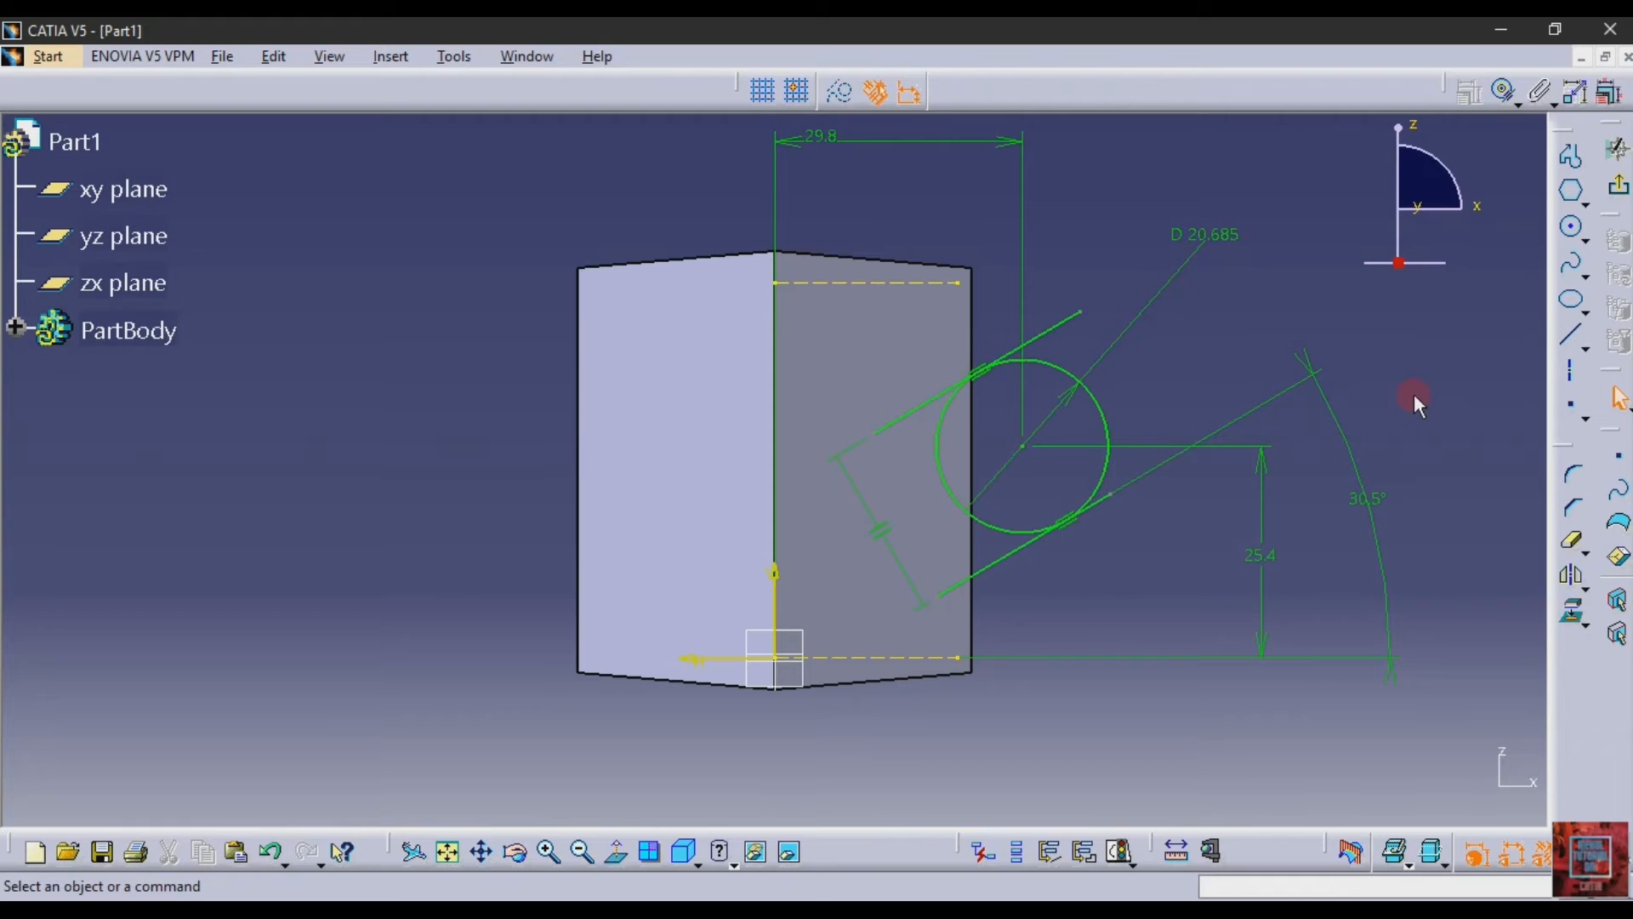
# - Quick Trim the tangent lines' outer overhangs past the circle and remove the circle's arc between the two lines
pyautogui.click(1557, 541)
pyautogui.click(1031, 339)
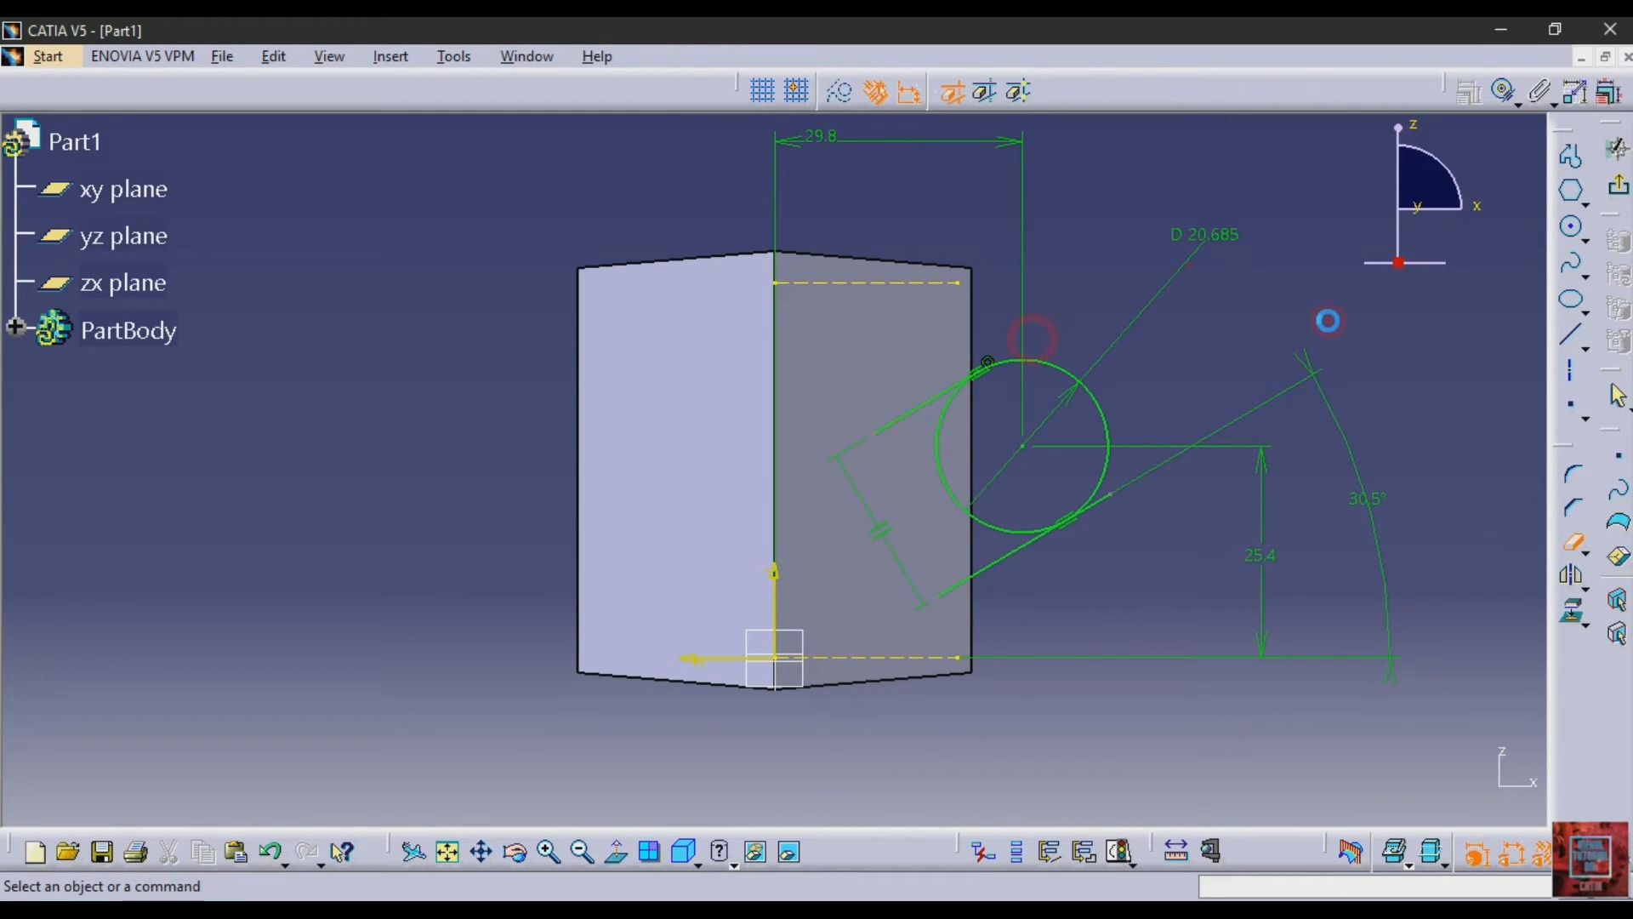
pyautogui.click(1574, 541)
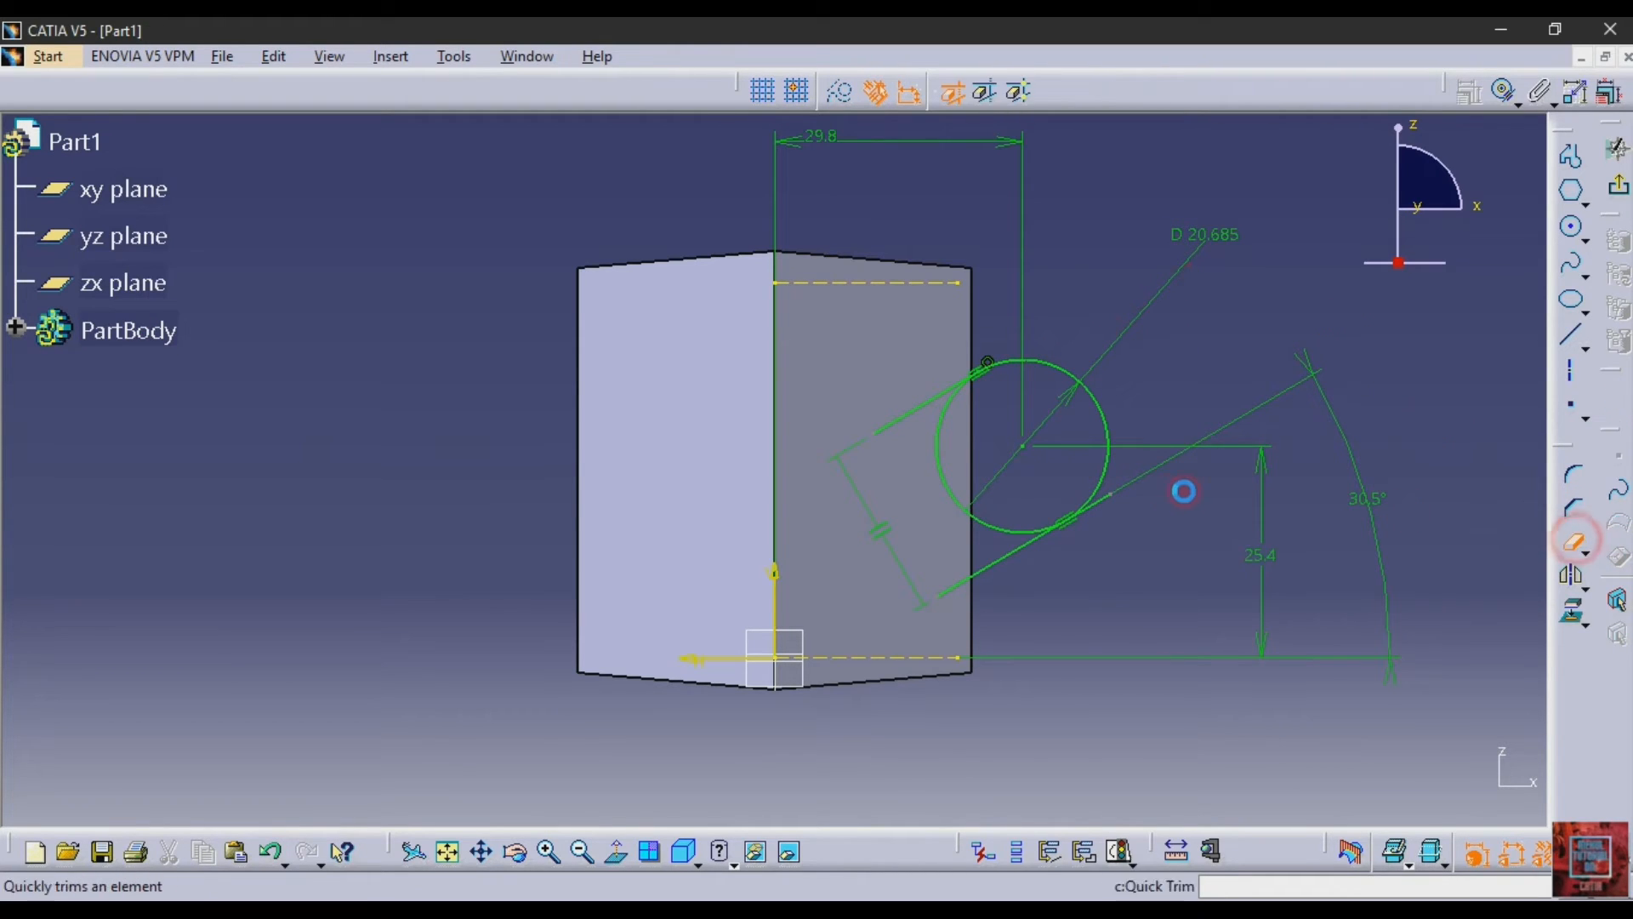
pyautogui.click(1102, 511)
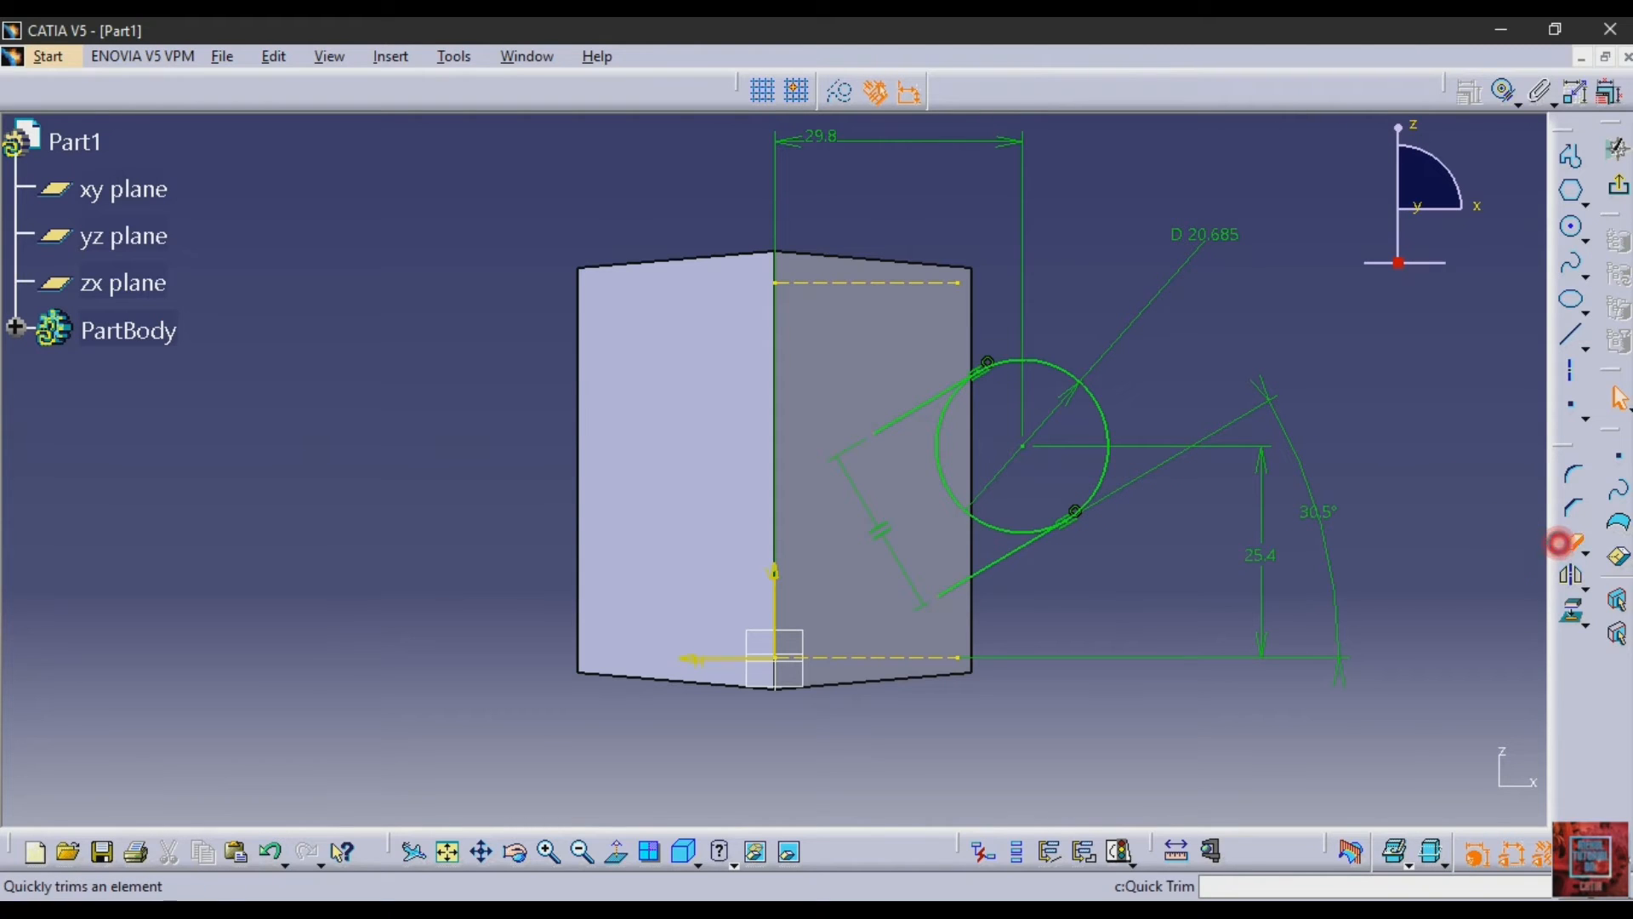
pyautogui.click(1572, 541)
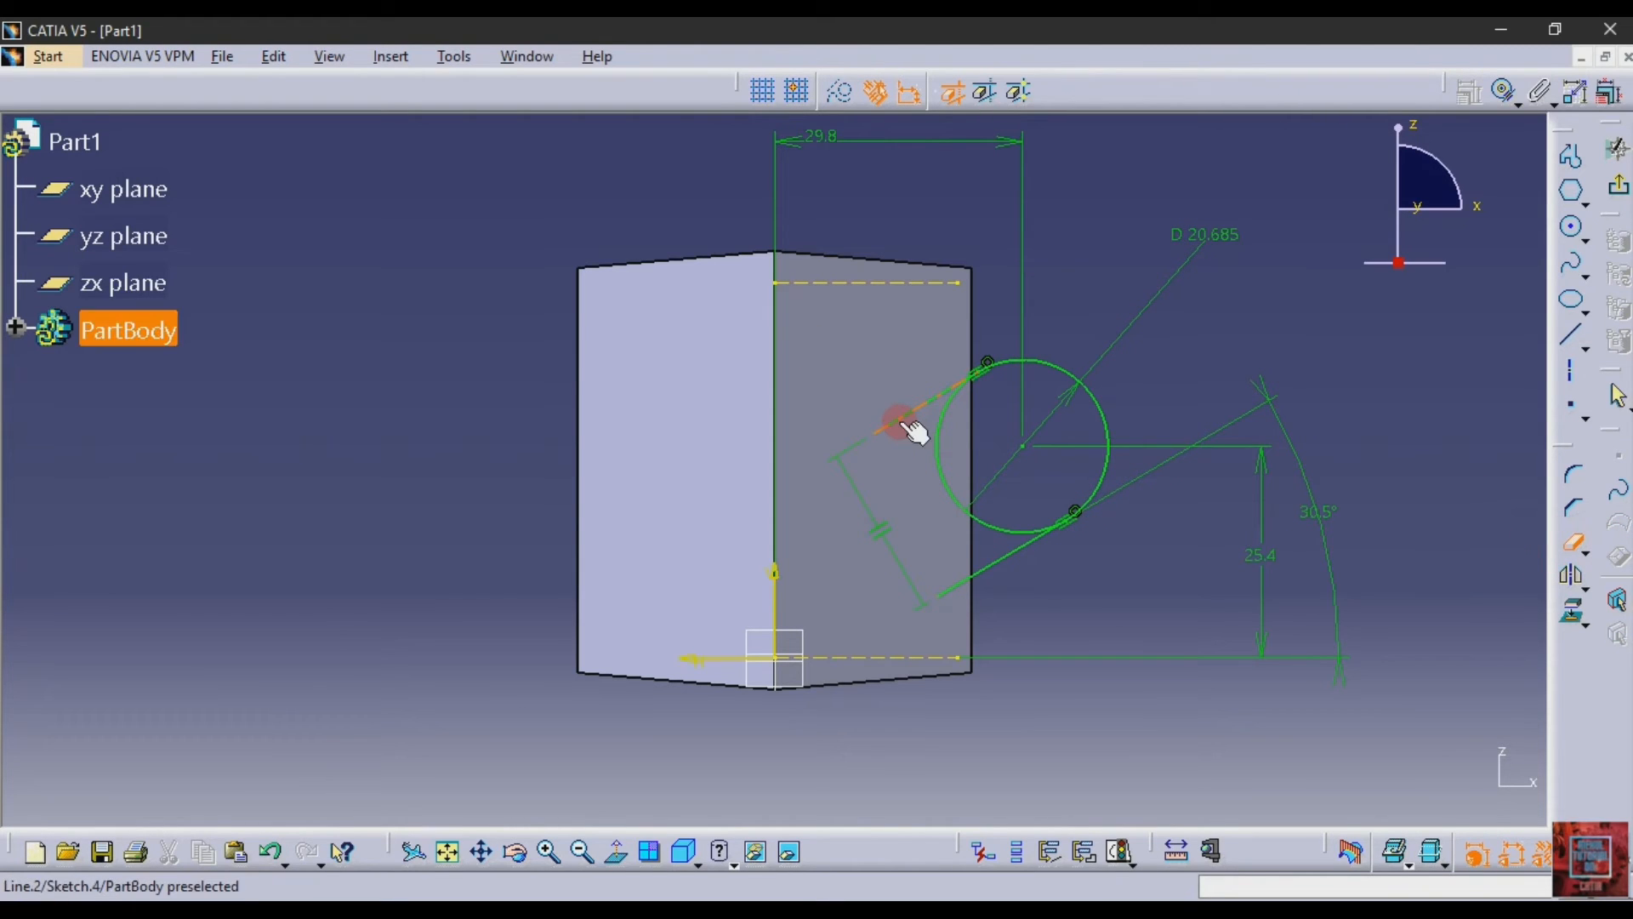
pyautogui.click(936, 449)
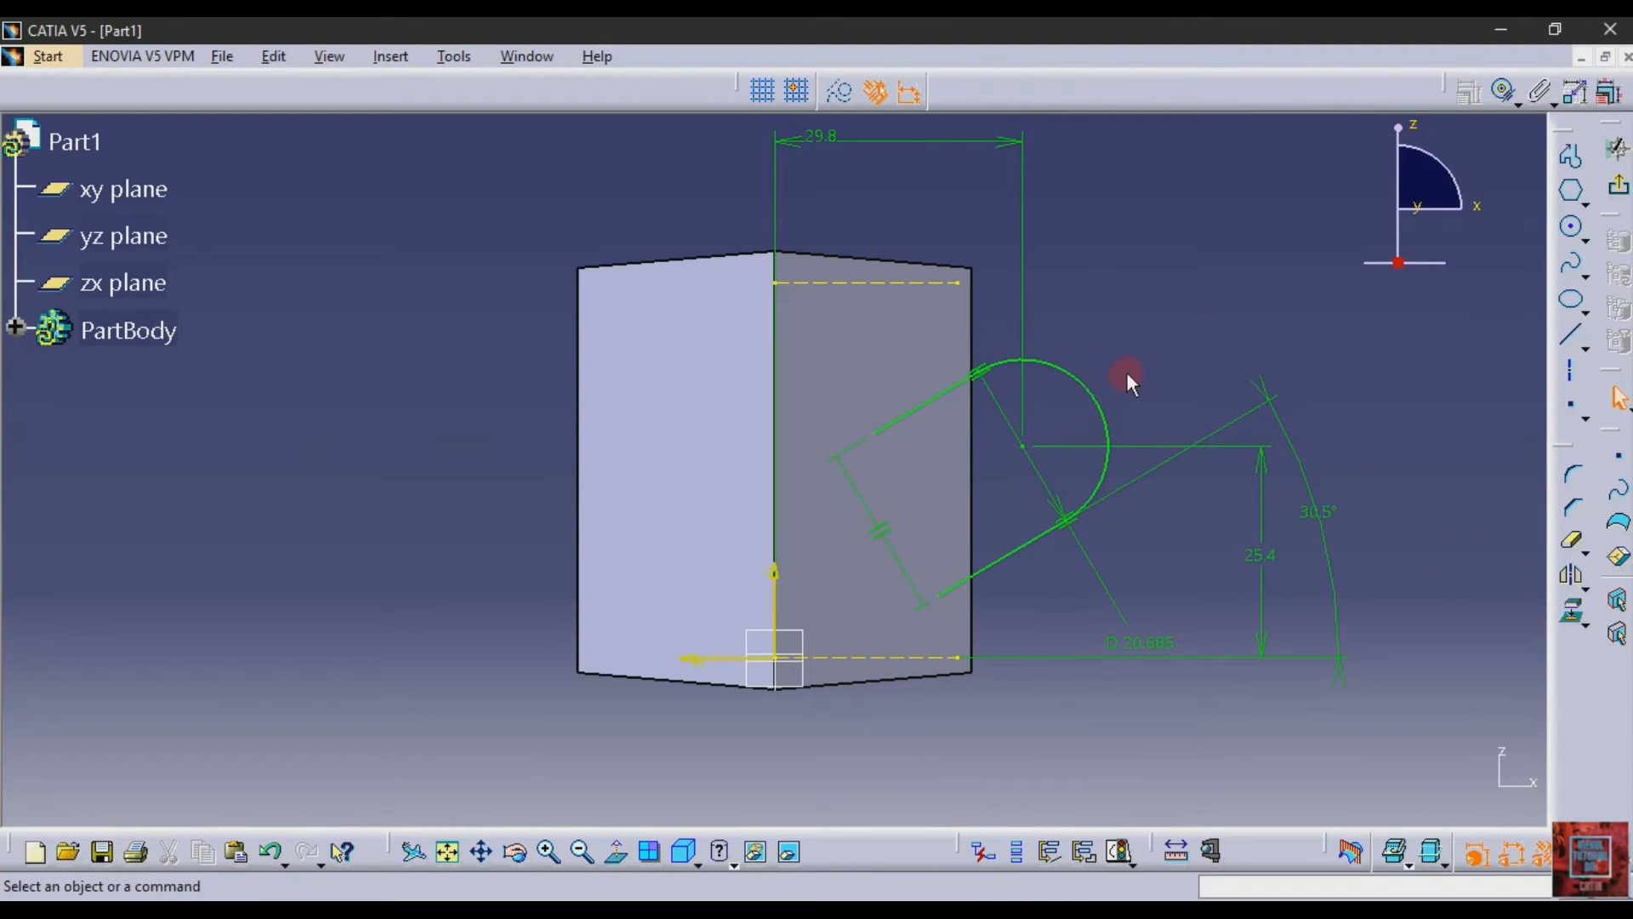
# - Project the mug's right vertical edge into the handle sketch and make it a construction line
pyautogui.click(971, 336)
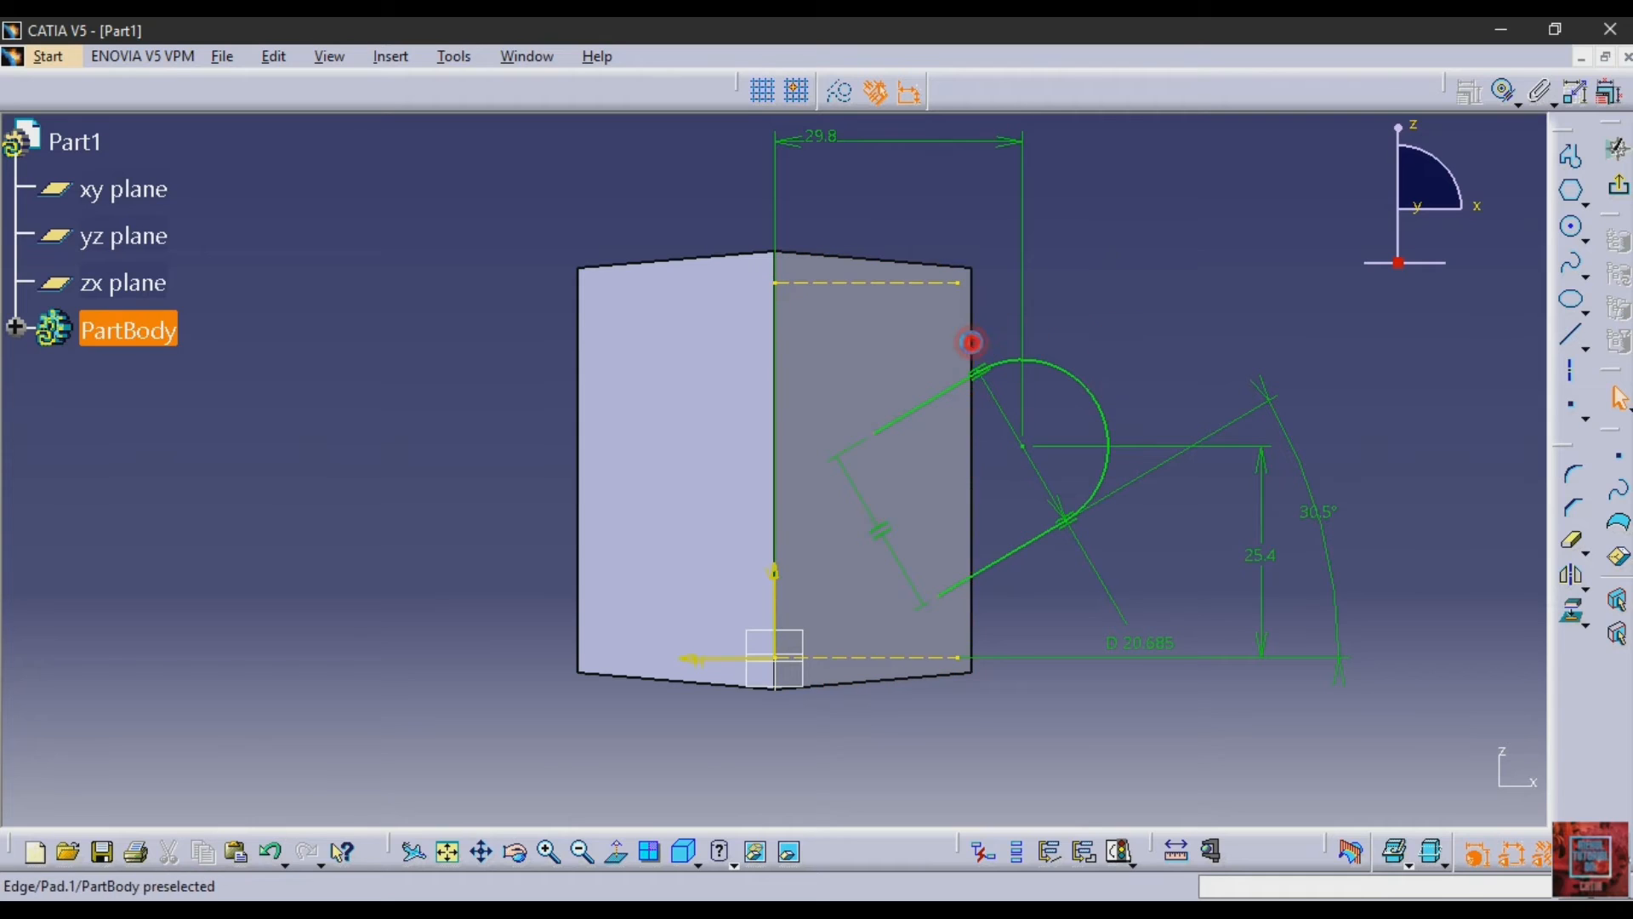
pyautogui.click(1556, 621)
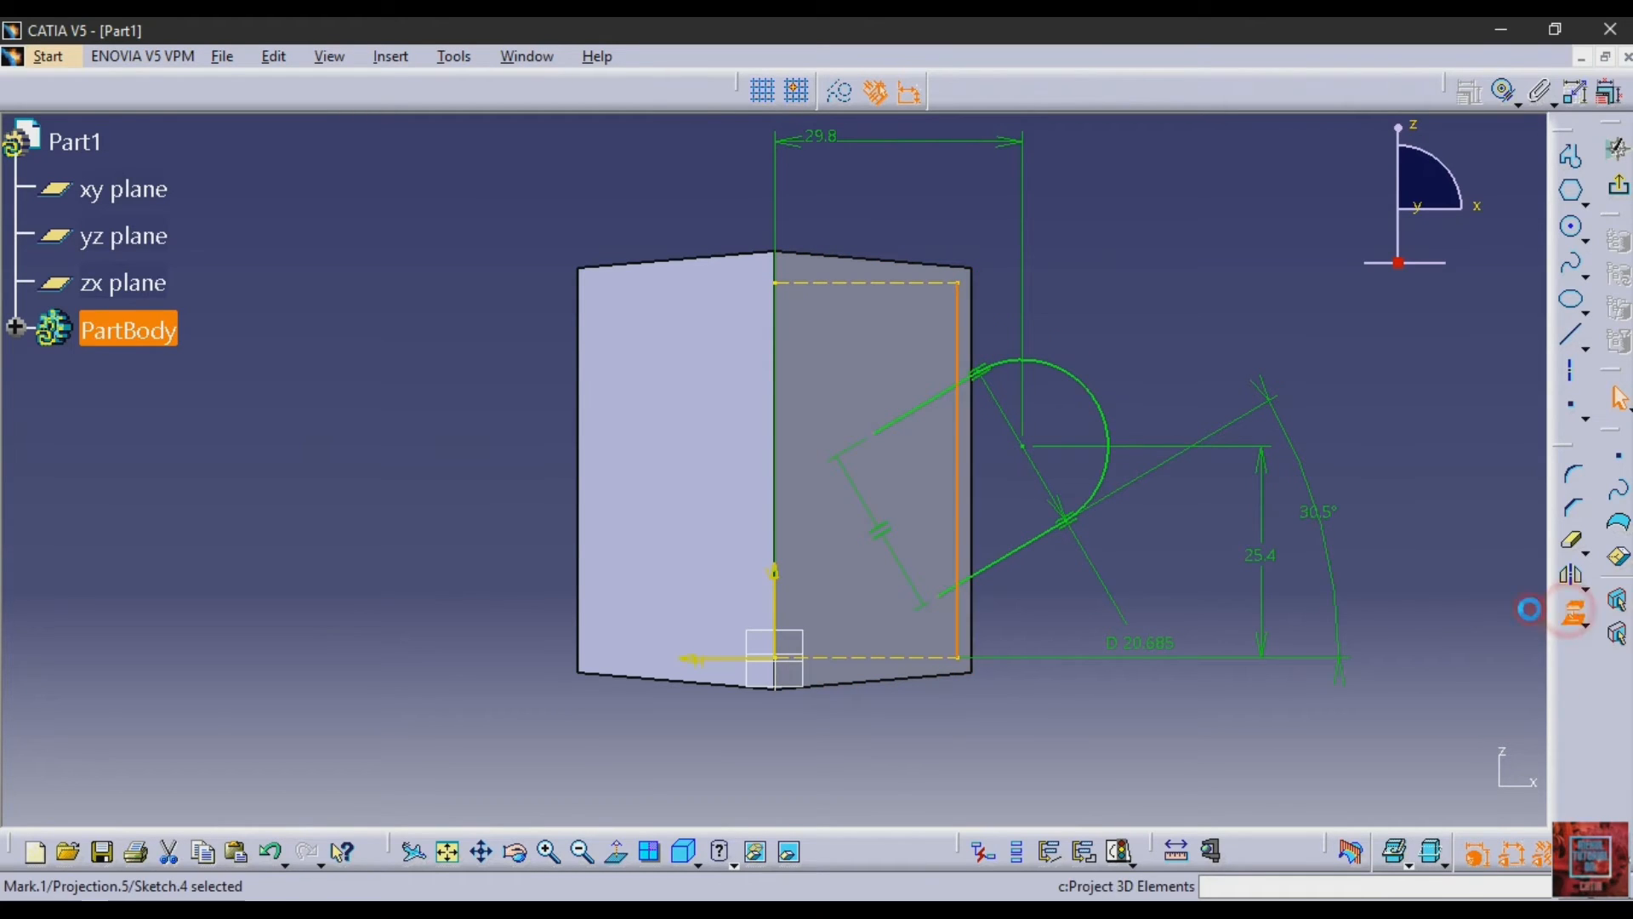
pyautogui.click(836, 94)
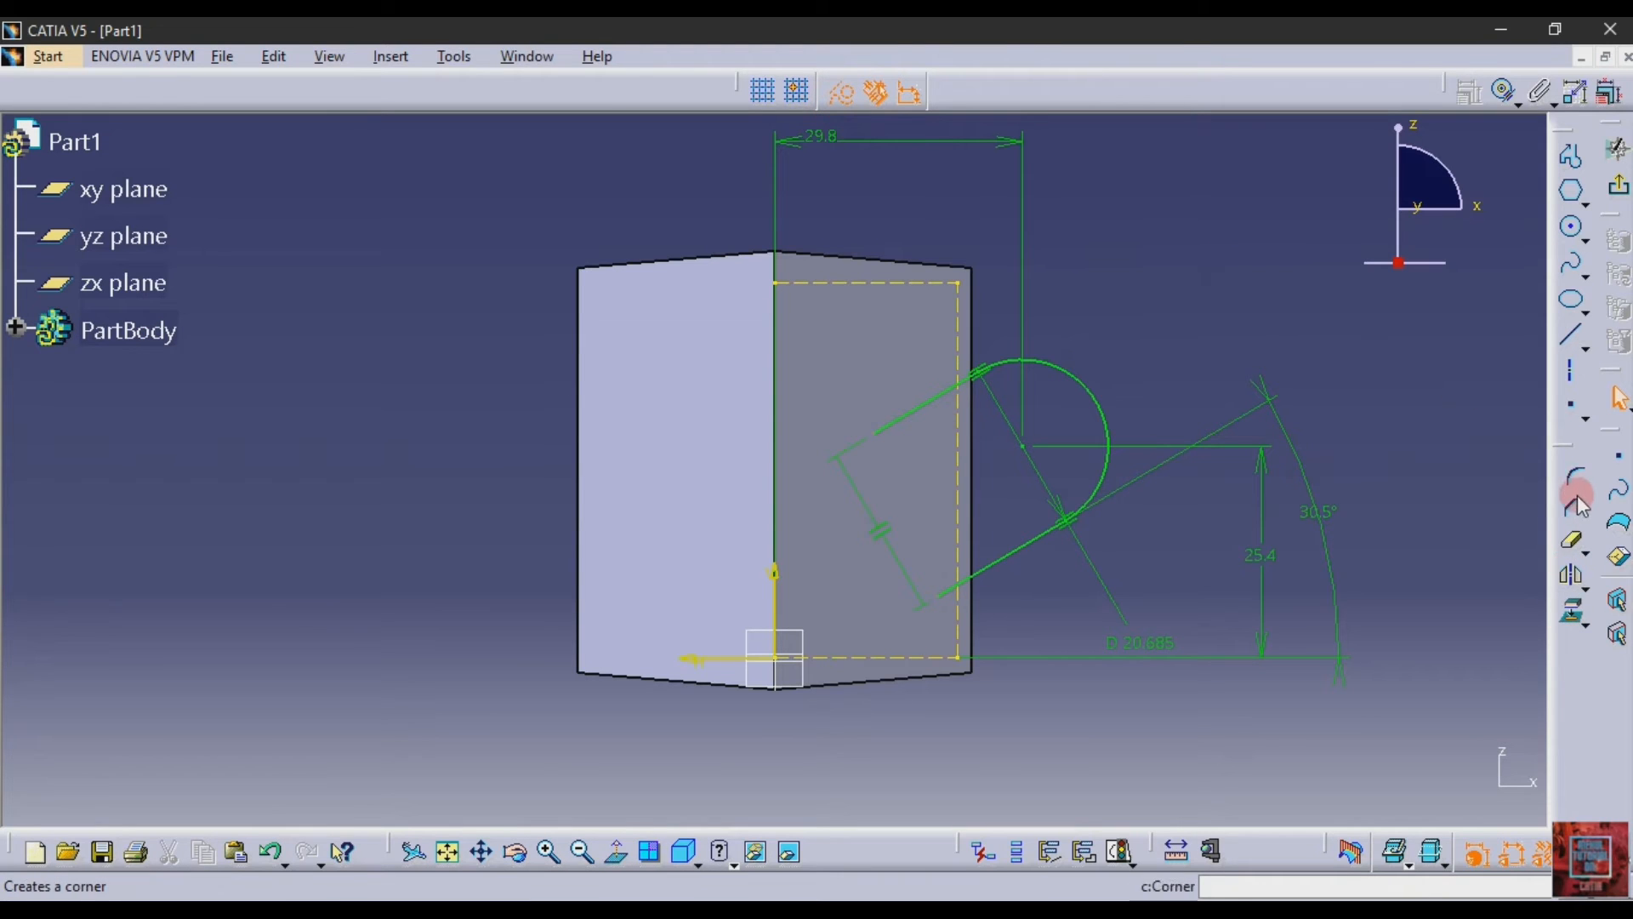
# - Quick Trim the inner ends of both outer handle lines back to the projected vertical edge
pyautogui.click(1555, 536)
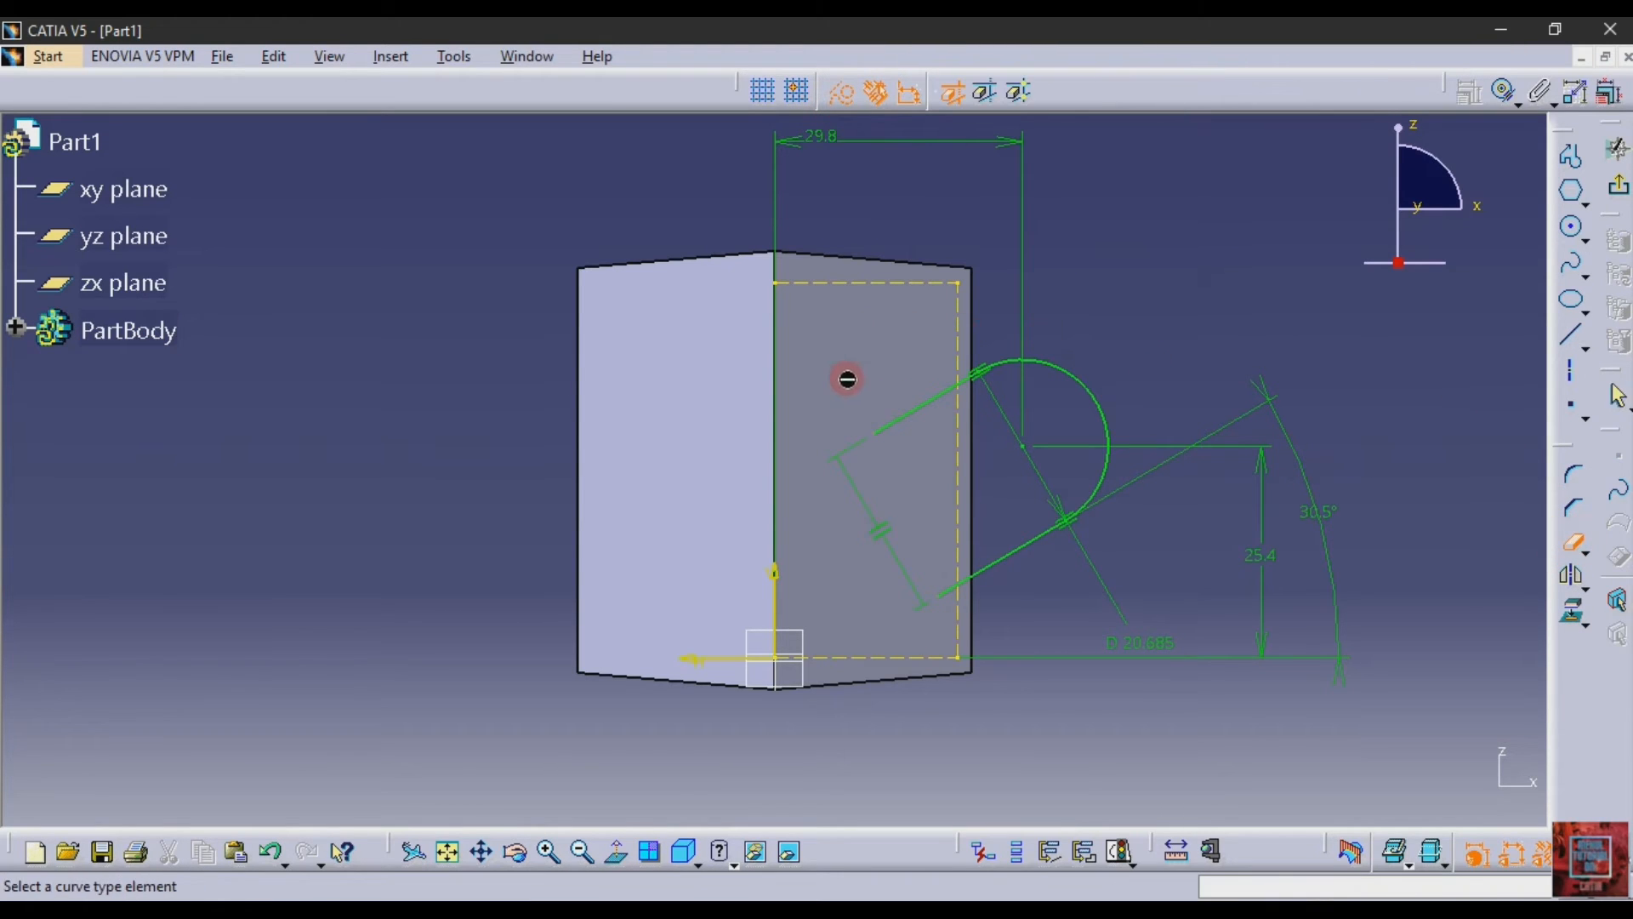
pyautogui.click(897, 426)
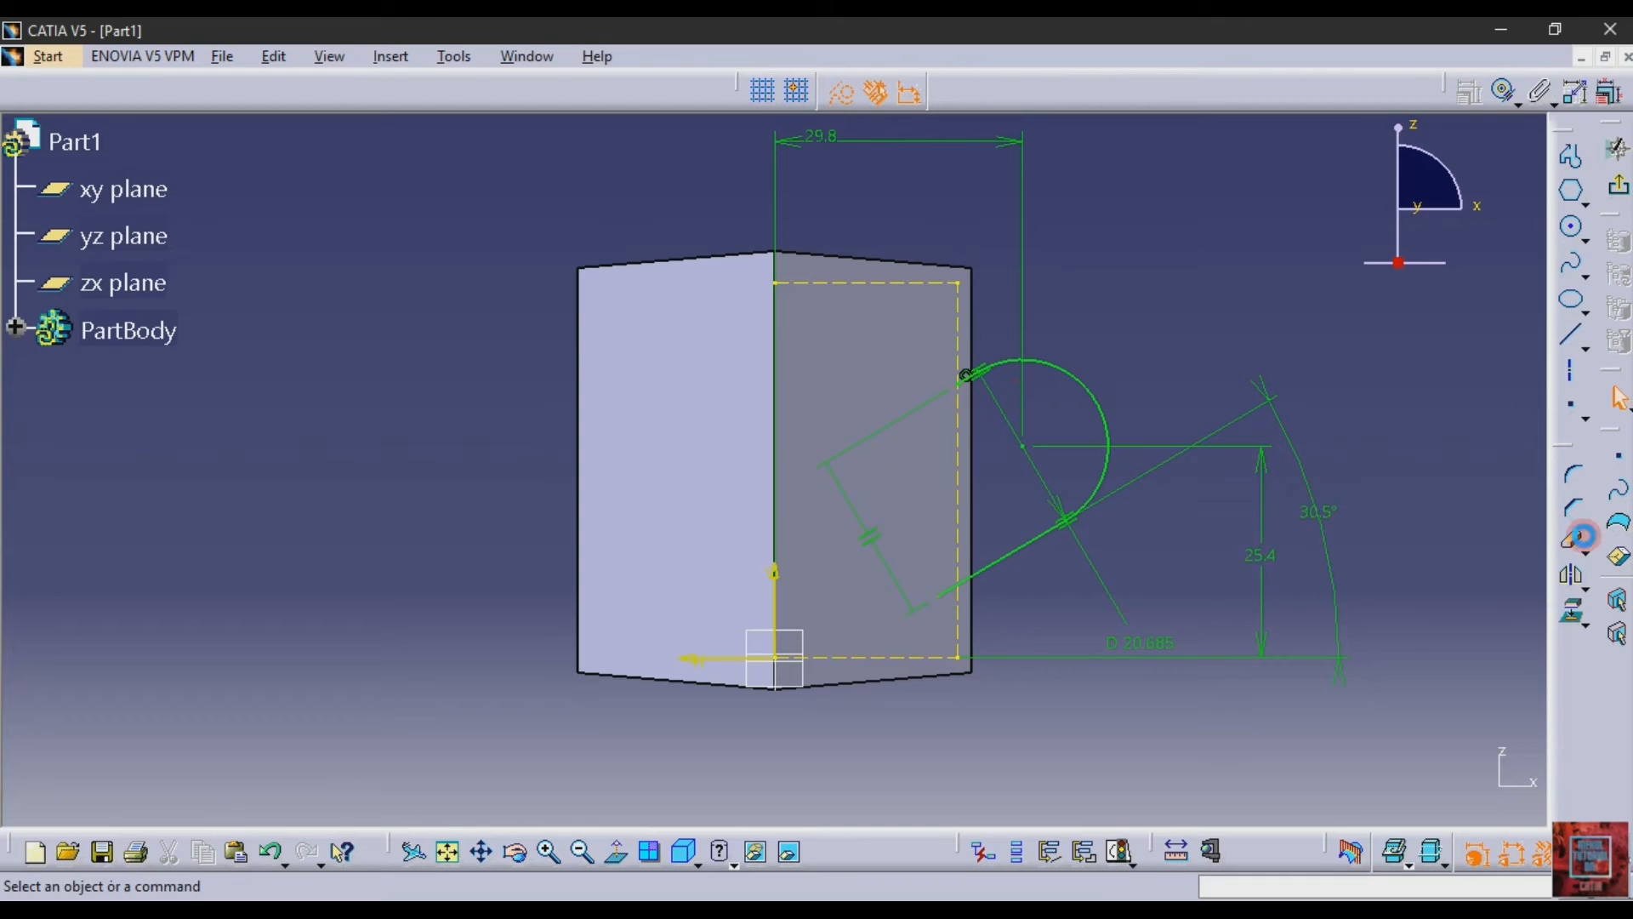
pyautogui.click(1574, 542)
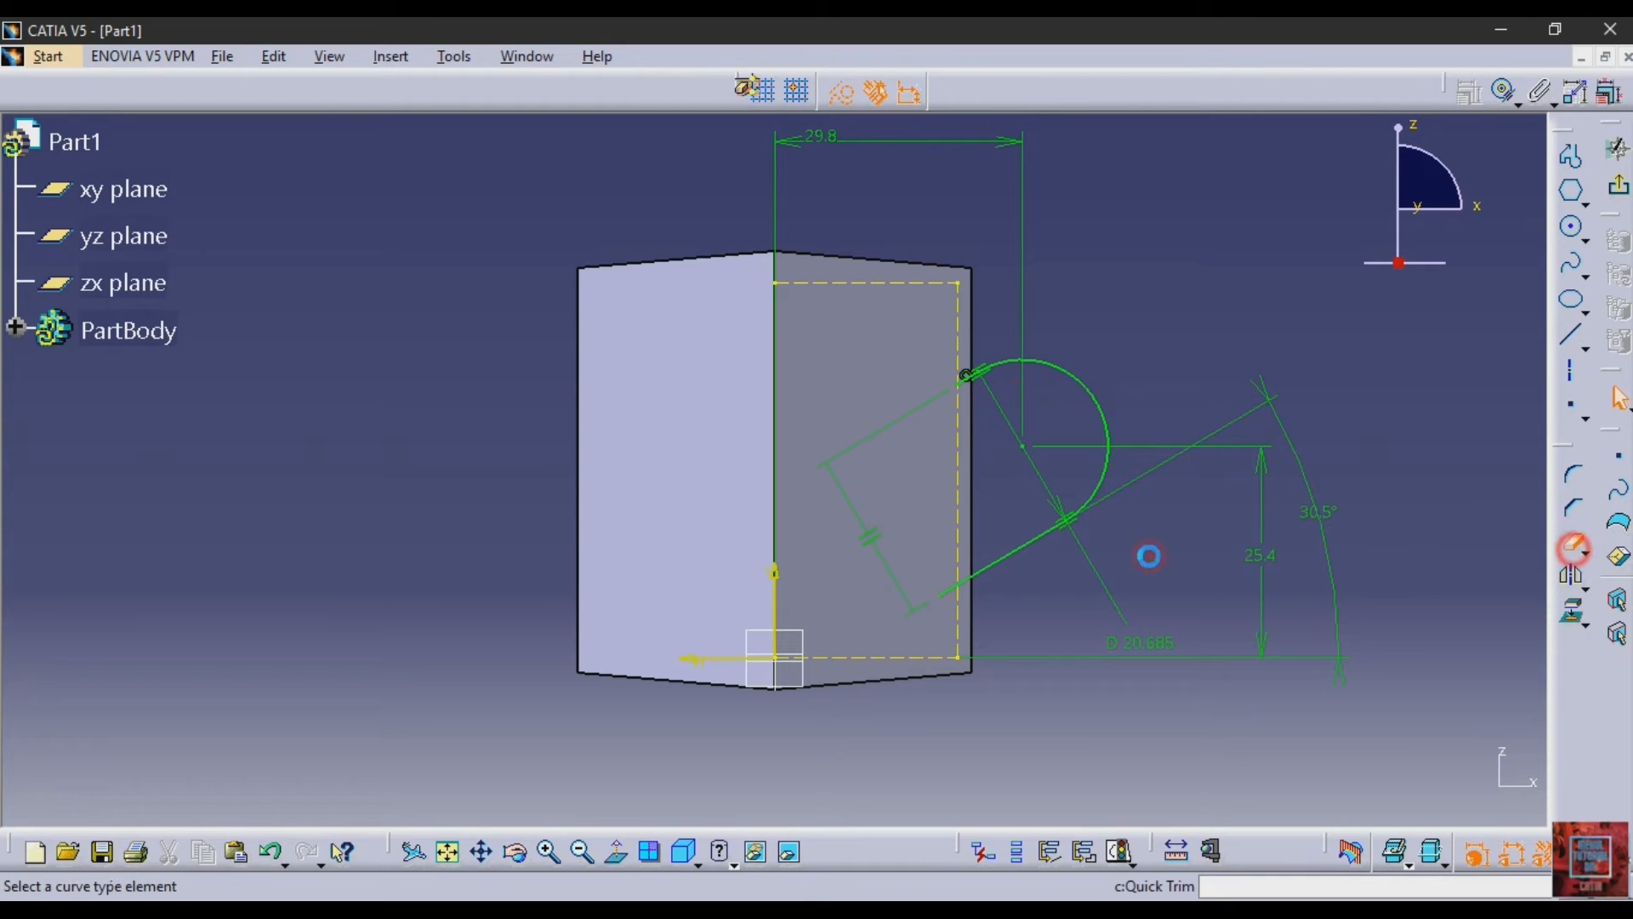
pyautogui.click(953, 601)
pyautogui.click(1394, 389)
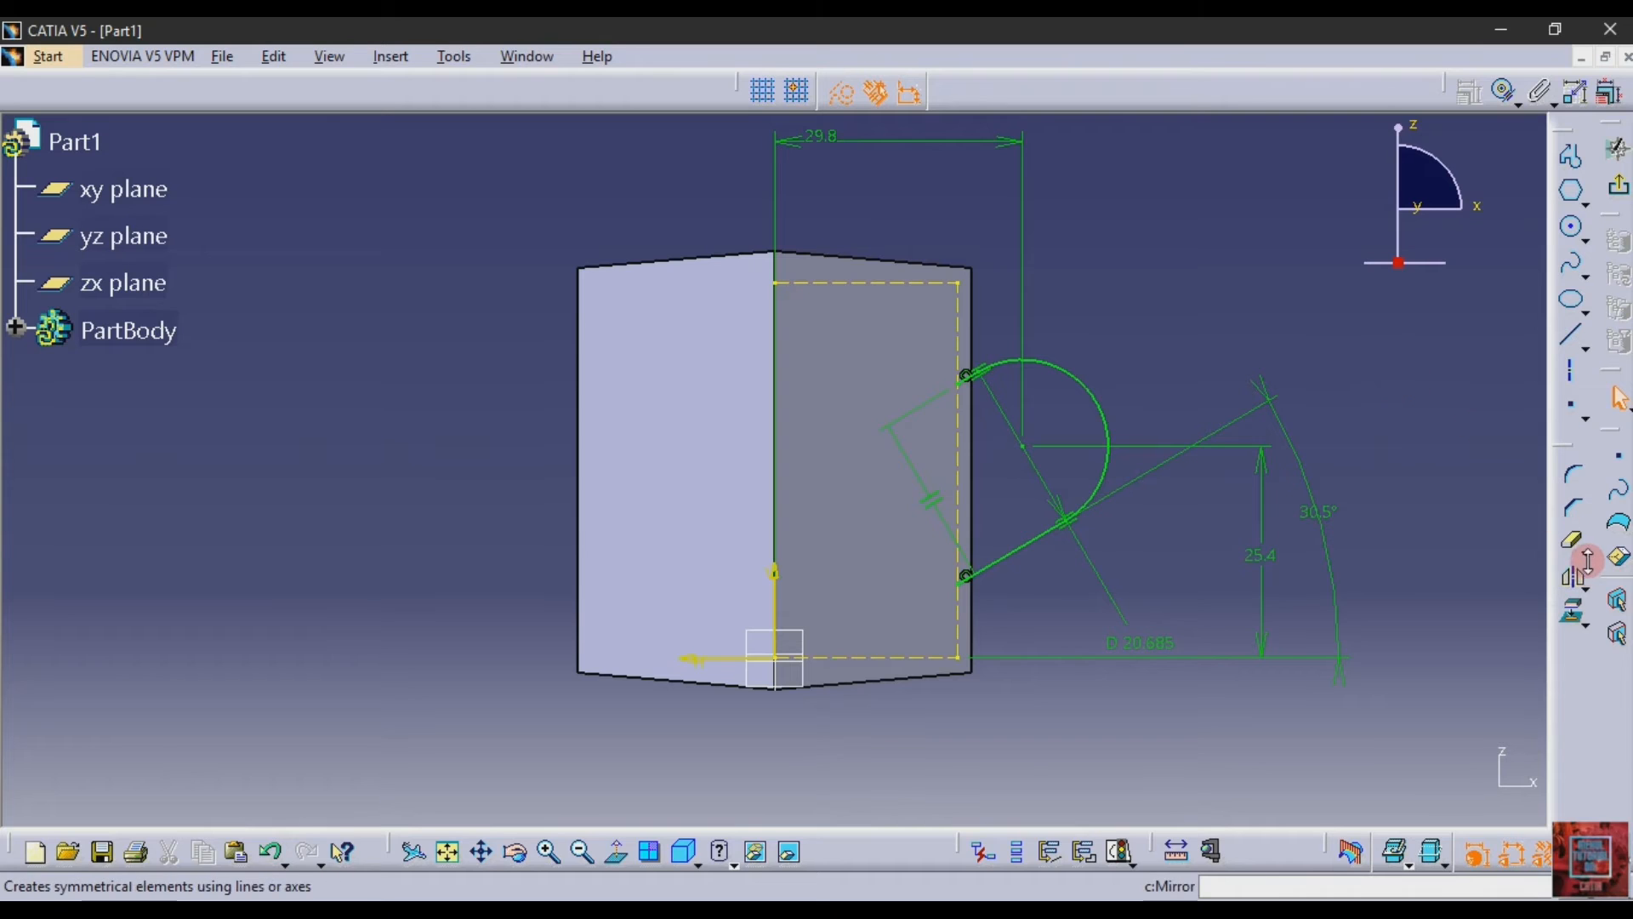
# - Offset the handle arc inward and set the offset distance to 2.1 mm
pyautogui.click(1587, 587)
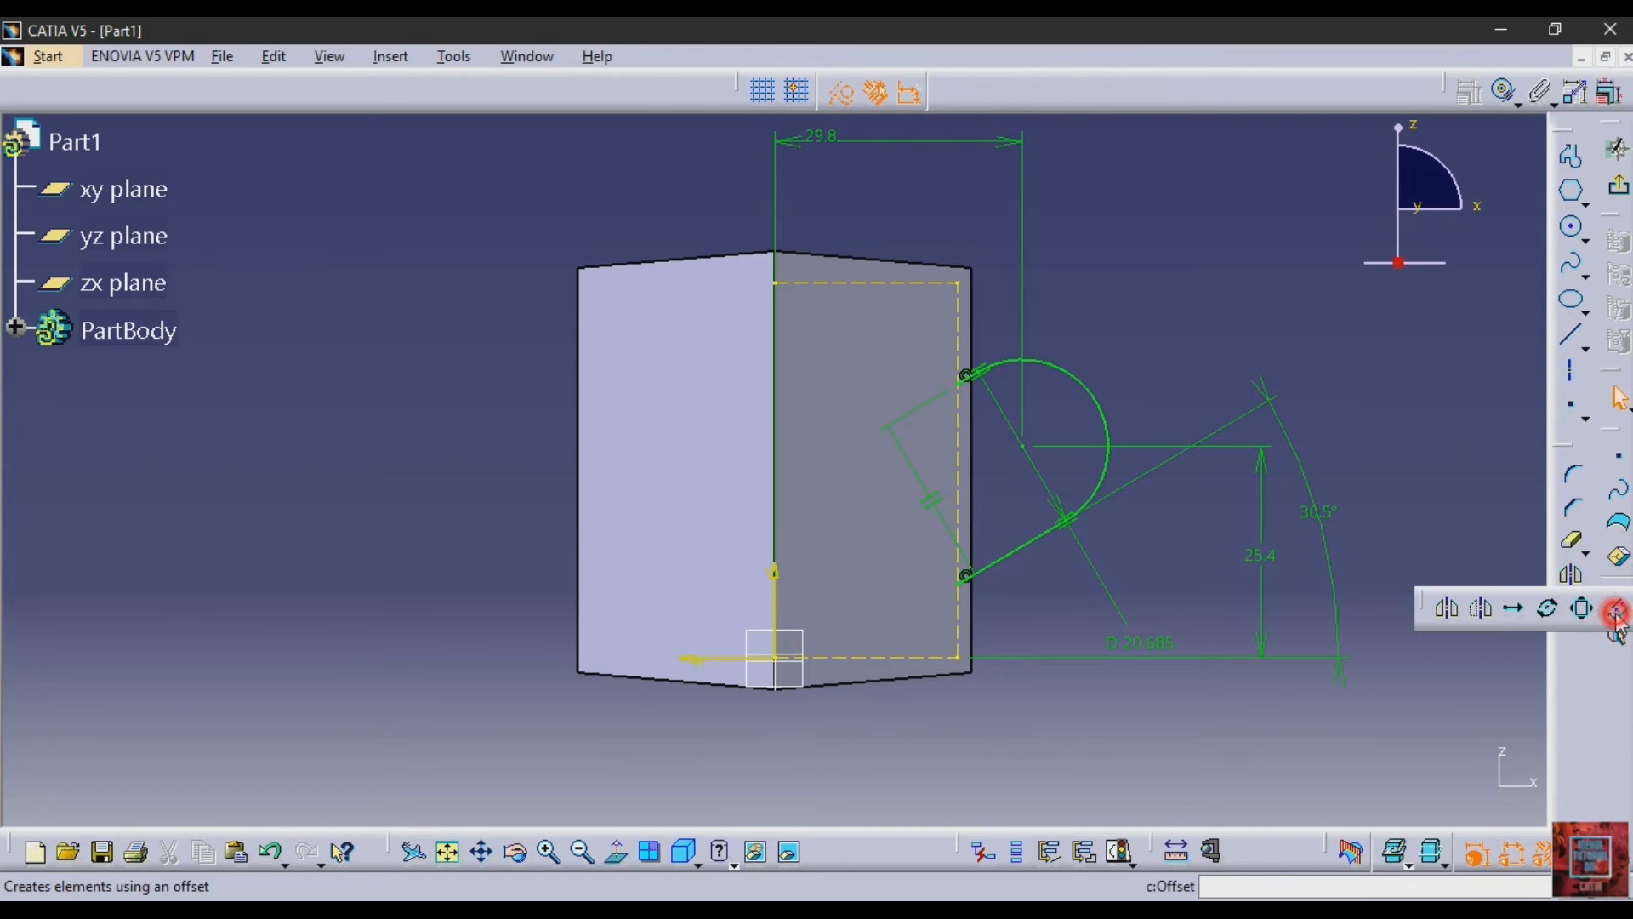
pyautogui.click(1614, 611)
pyautogui.click(1077, 389)
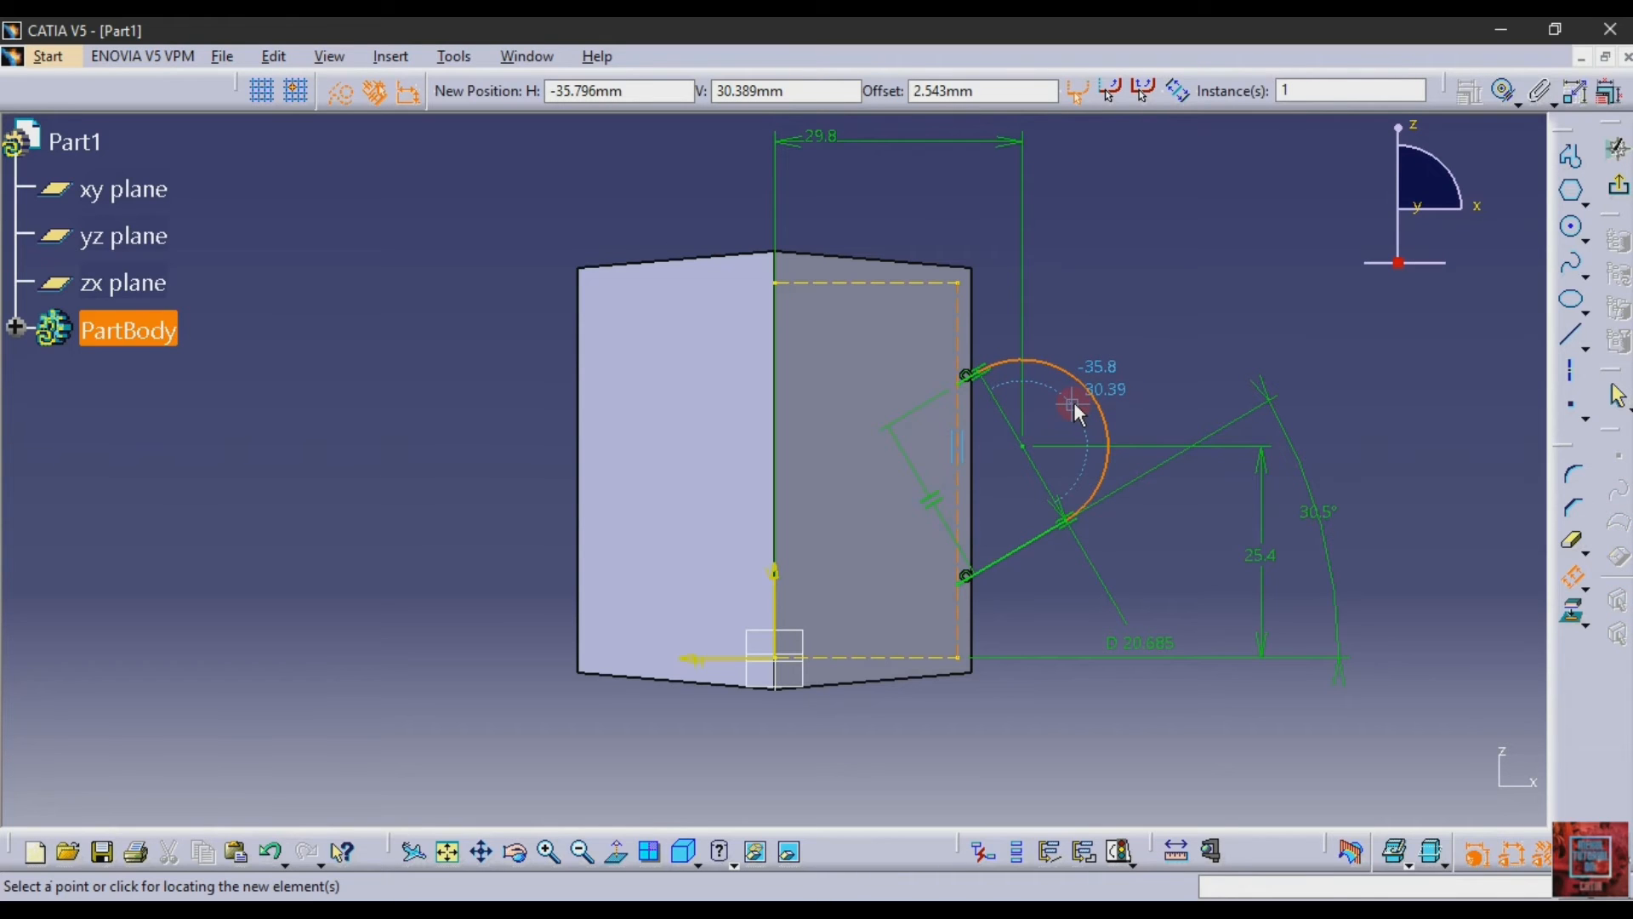
pyautogui.click(1060, 412)
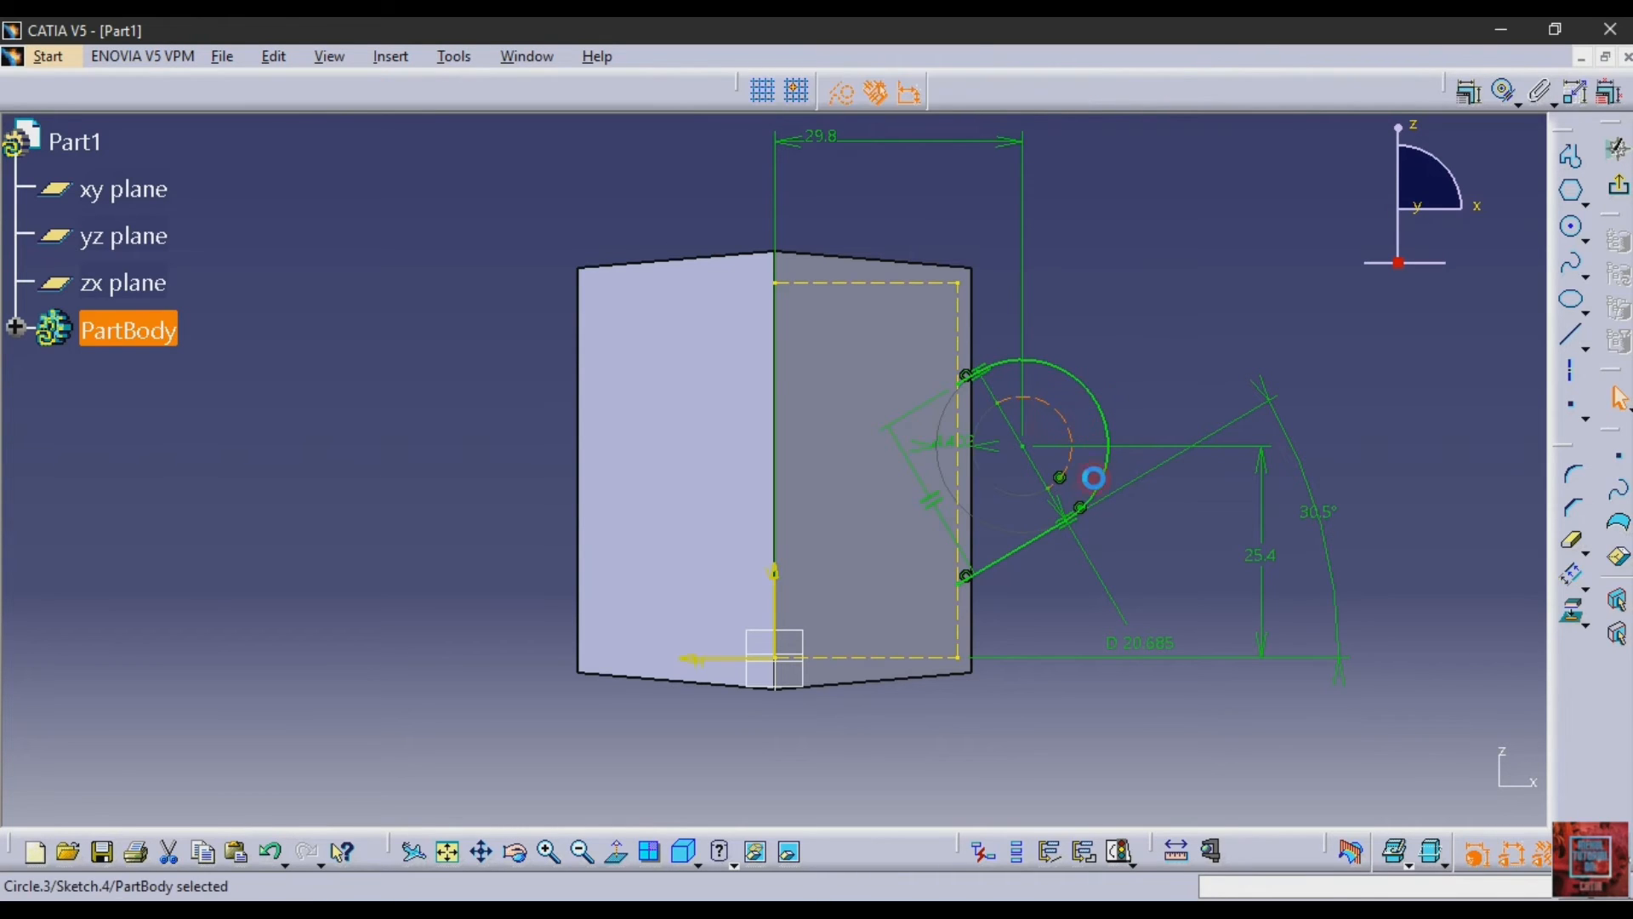
pyautogui.doubleClick(960, 442)
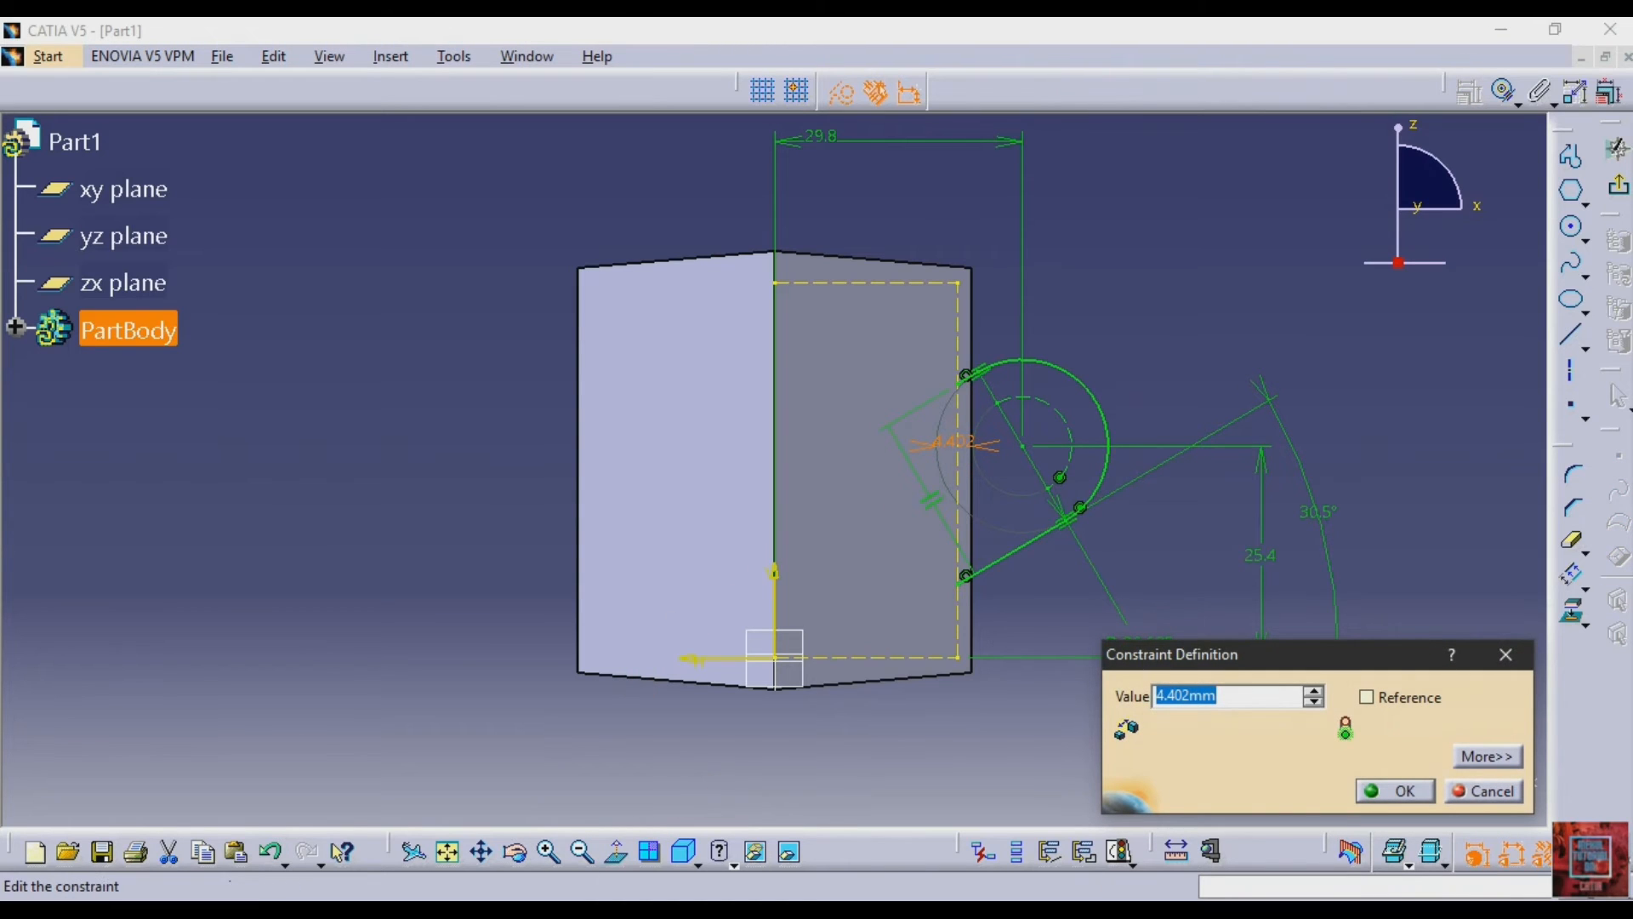
pyautogui.write('2.1')
pyautogui.press('Return')
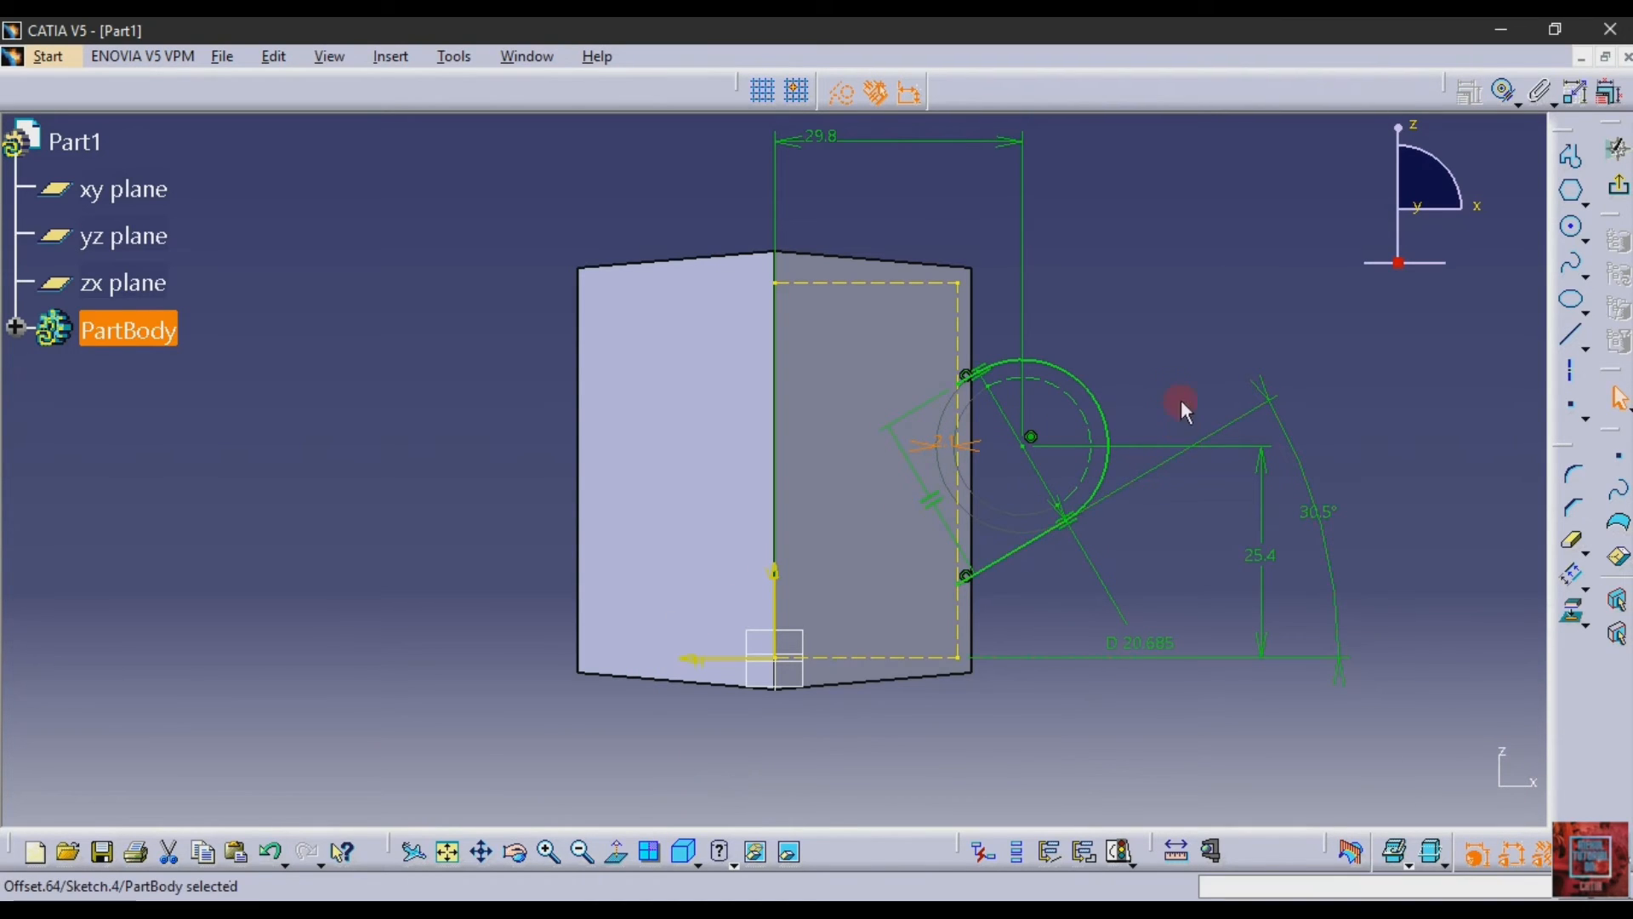
# - Convert the inner offset arc from construction to standard geometry
pyautogui.click(1070, 403)
pyautogui.click(840, 91)
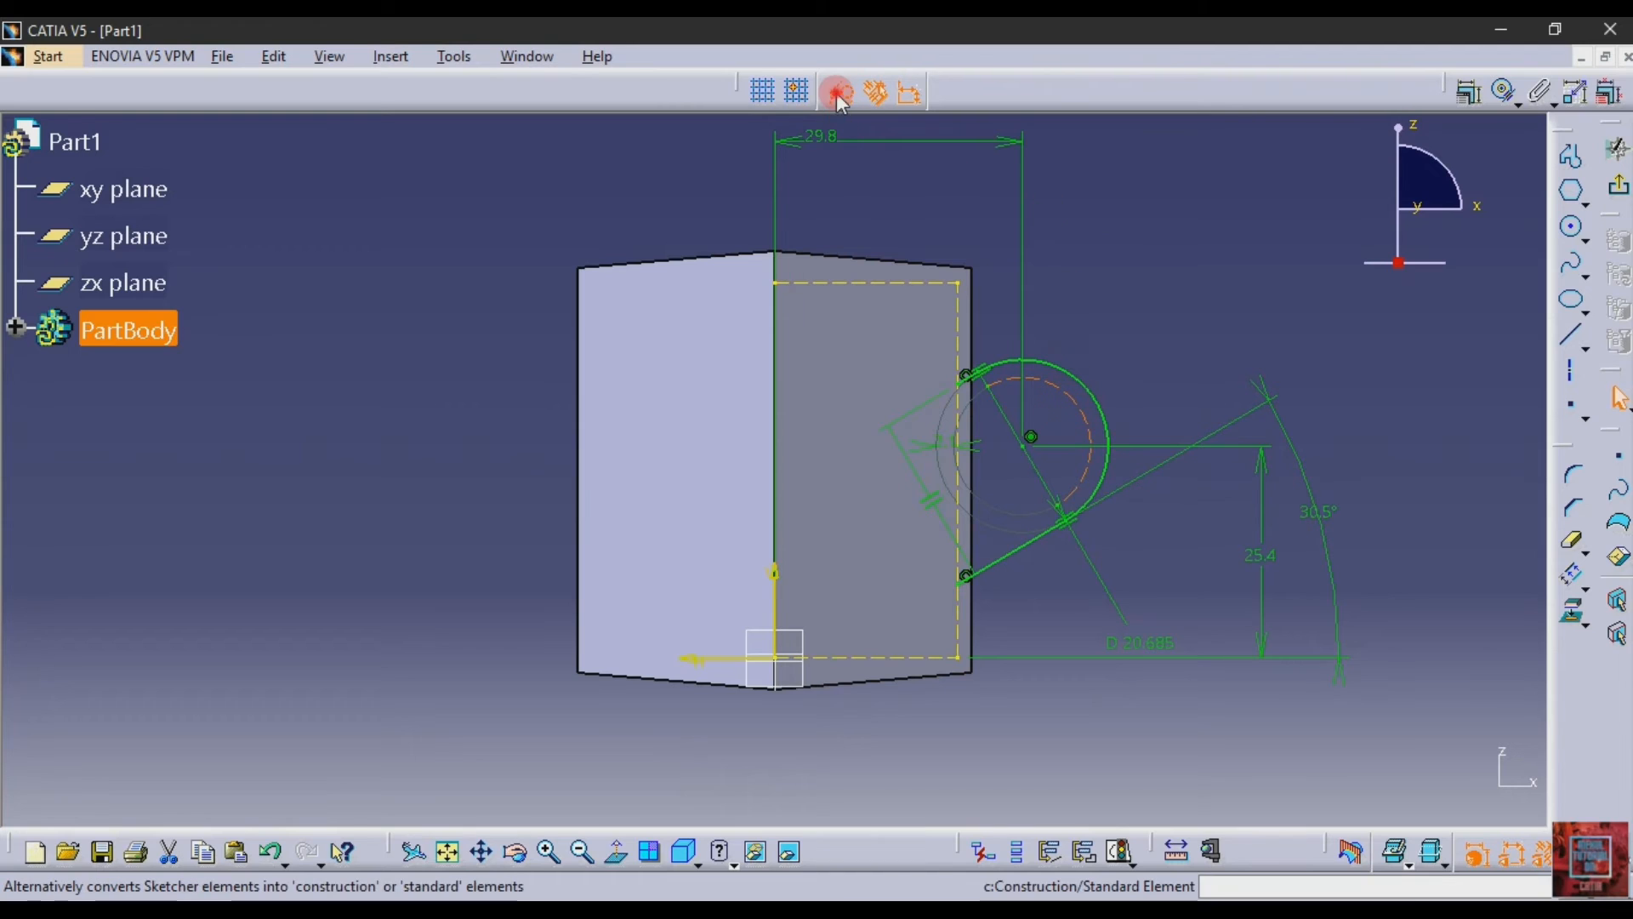
pyautogui.click(1159, 203)
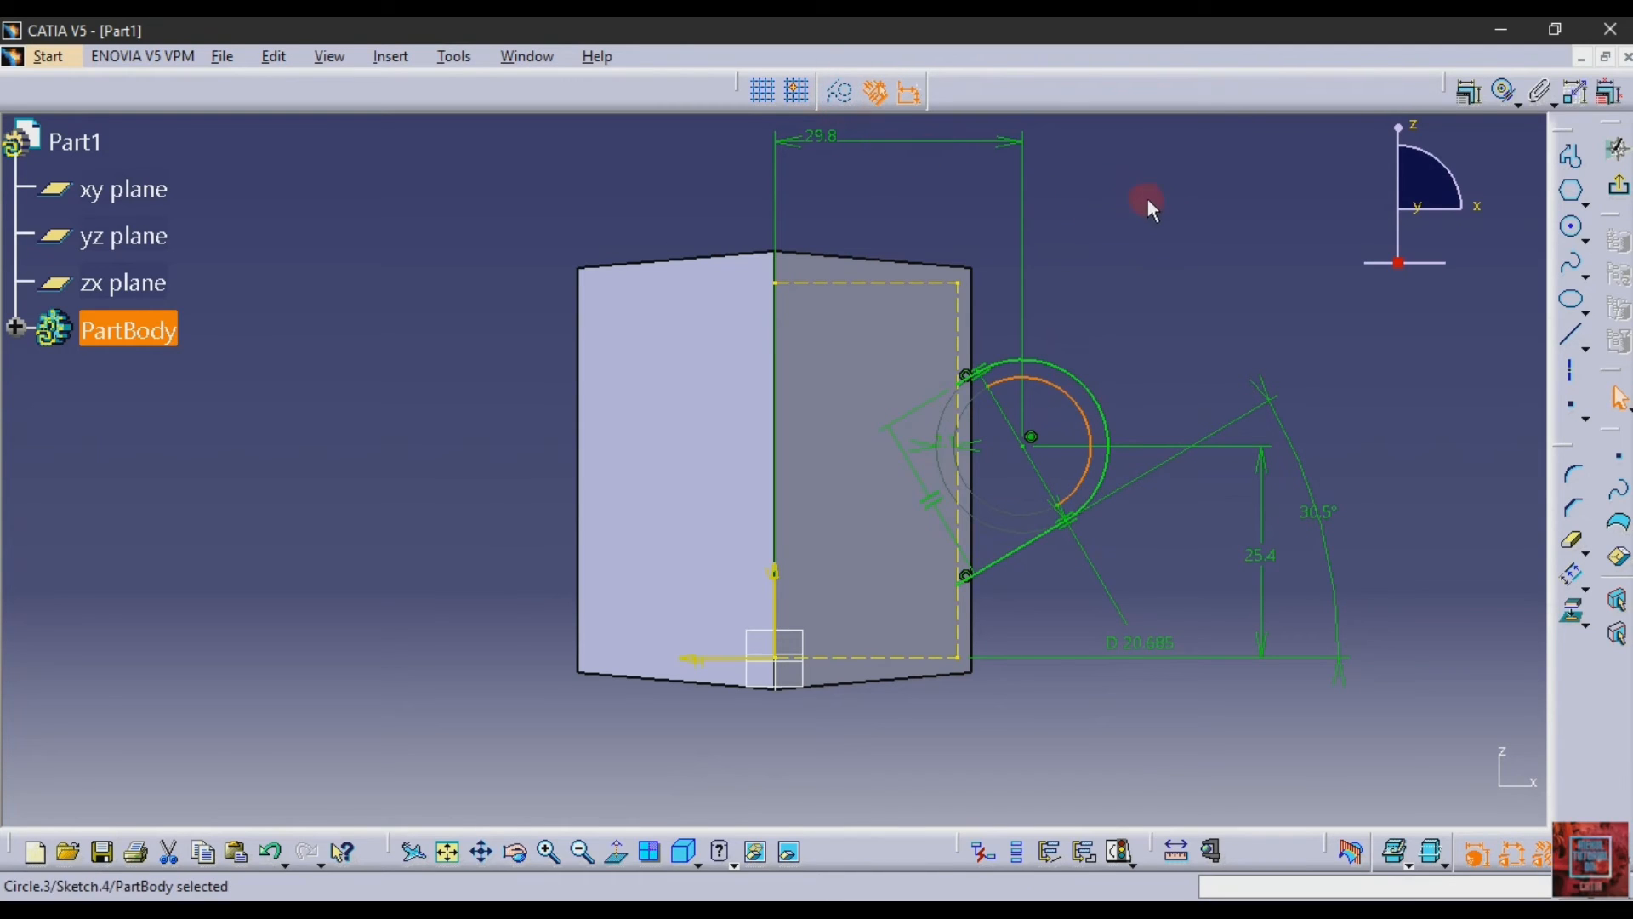
pyautogui.click(969, 383)
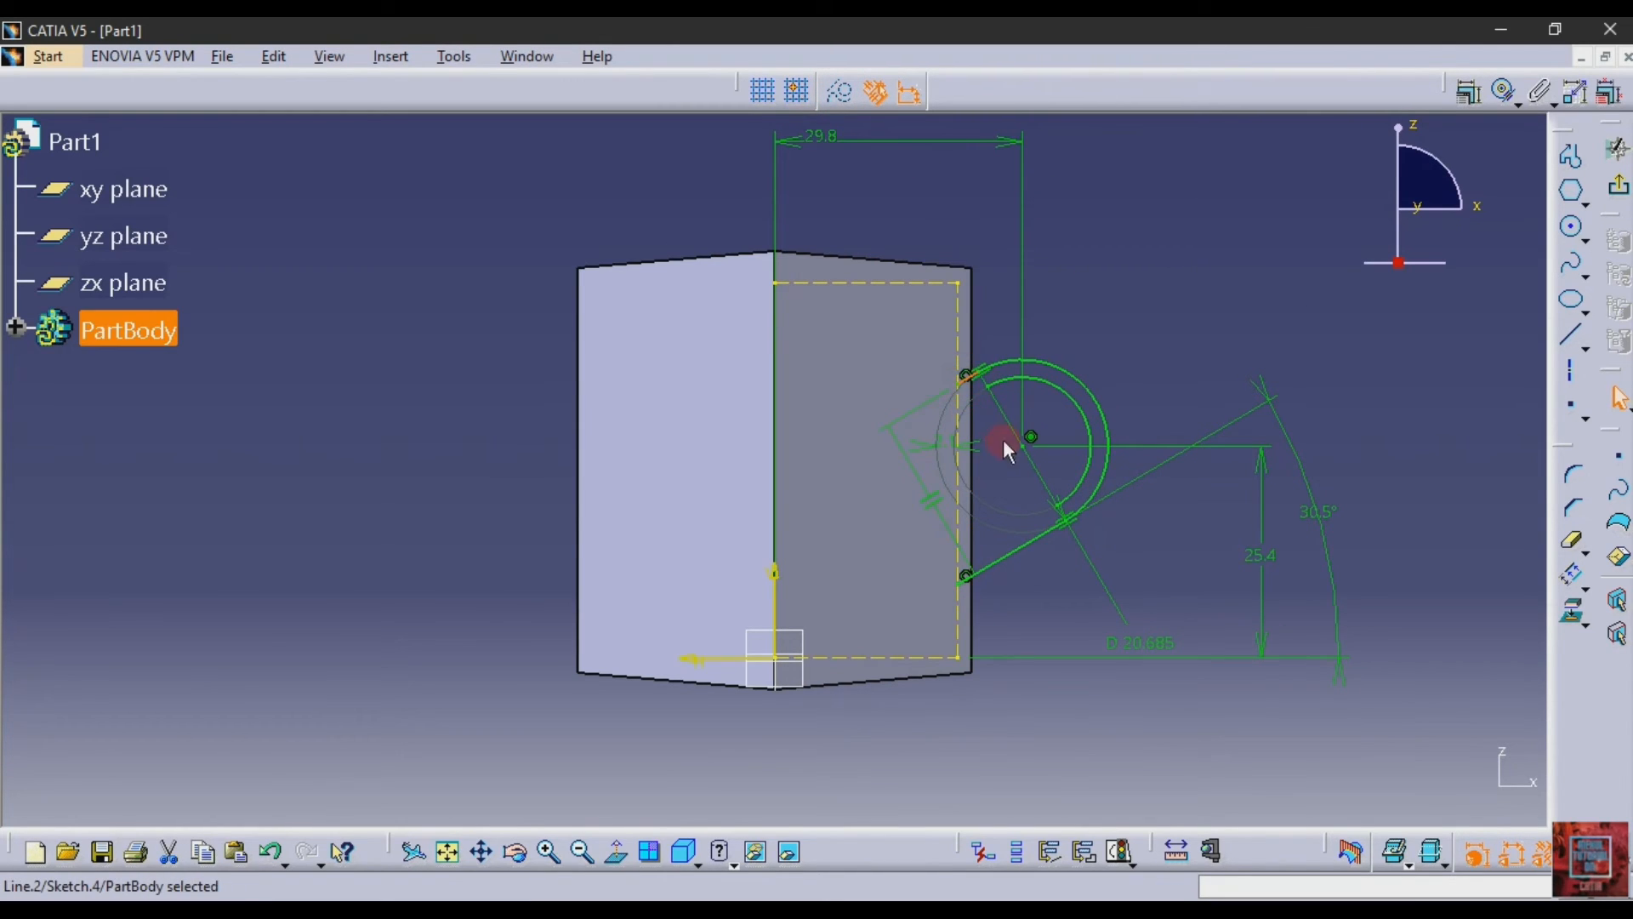
pyautogui.click(1128, 348)
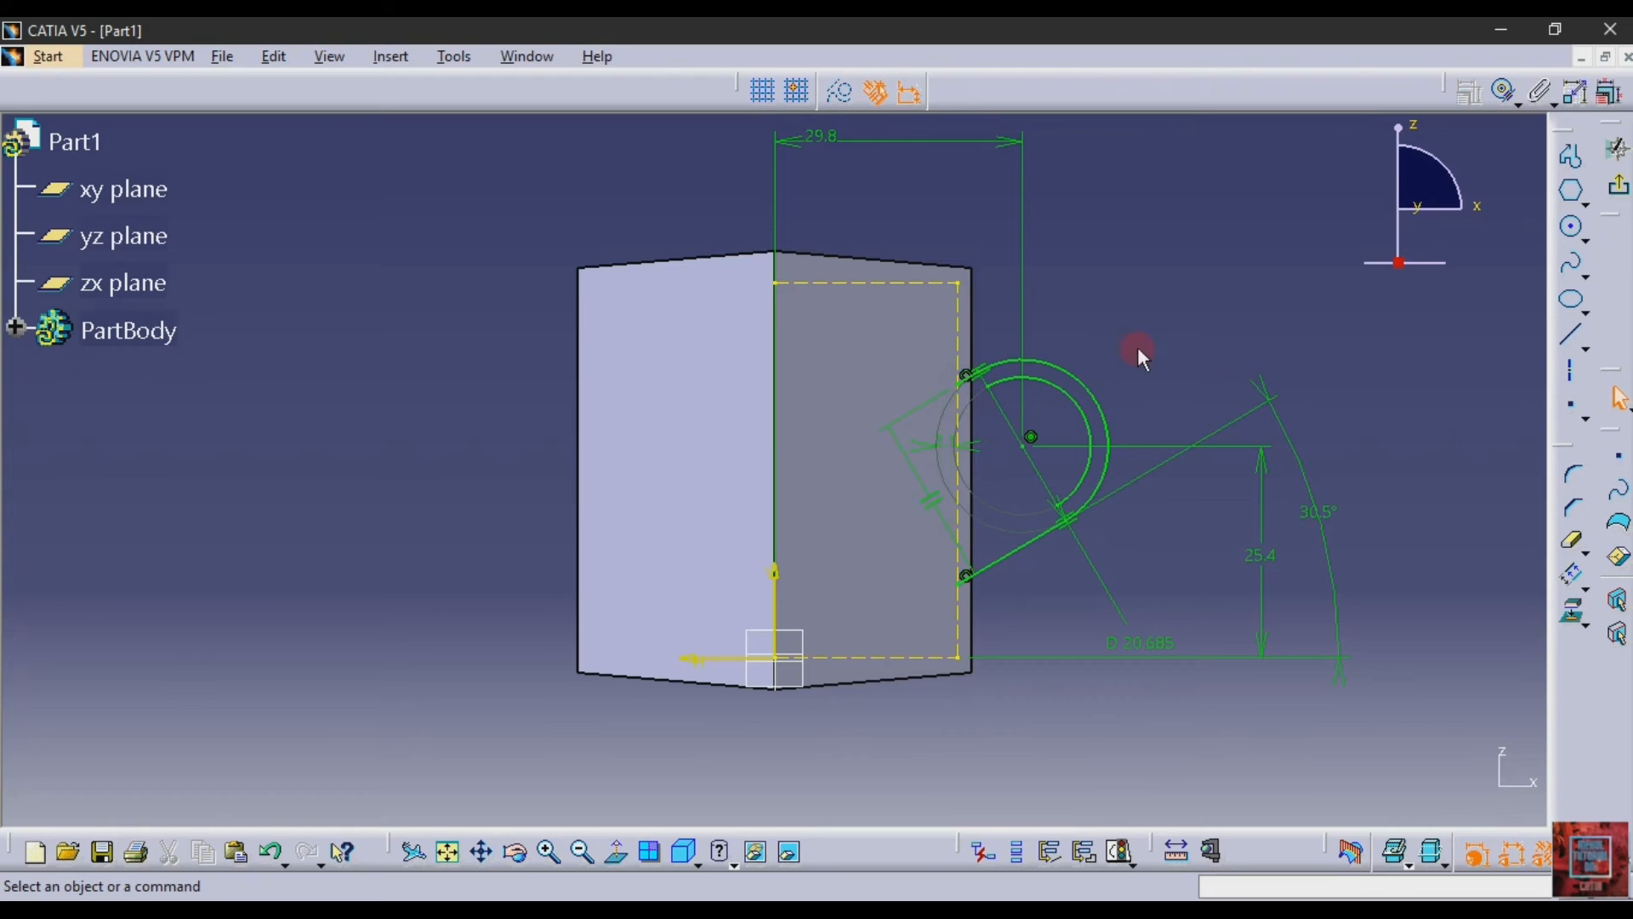
# - Draw two lines from the inner arc's ends, tangent to it, extending past the projected vertical edge into the mug
pyautogui.click(1572, 347)
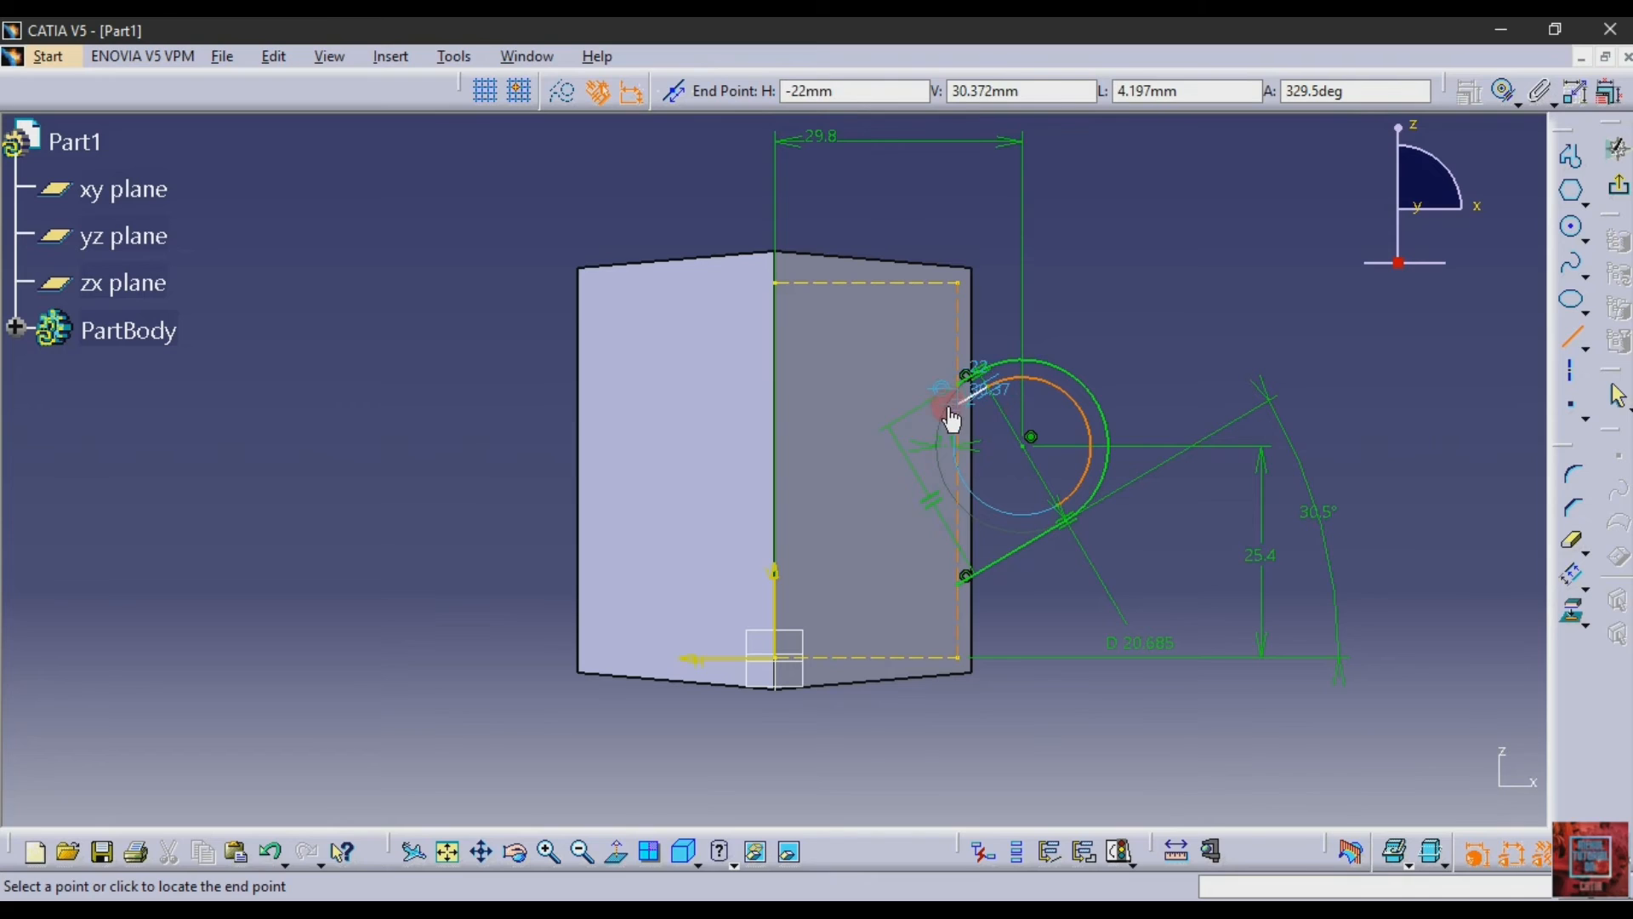
pyautogui.click(872, 460)
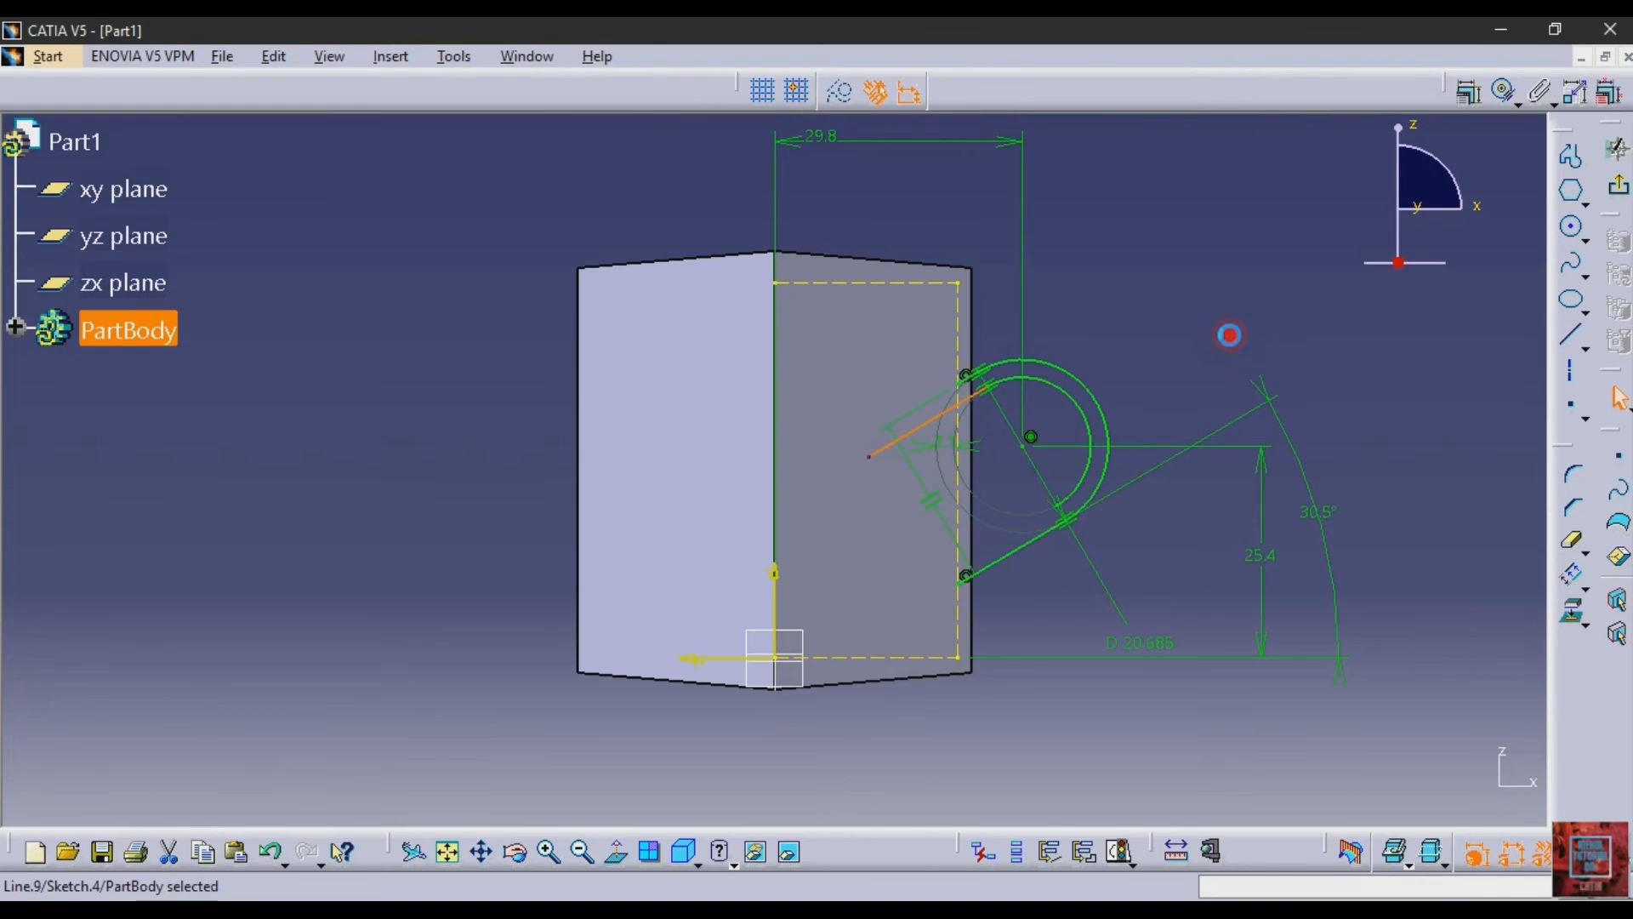
pyautogui.click(1279, 375)
pyautogui.click(1572, 337)
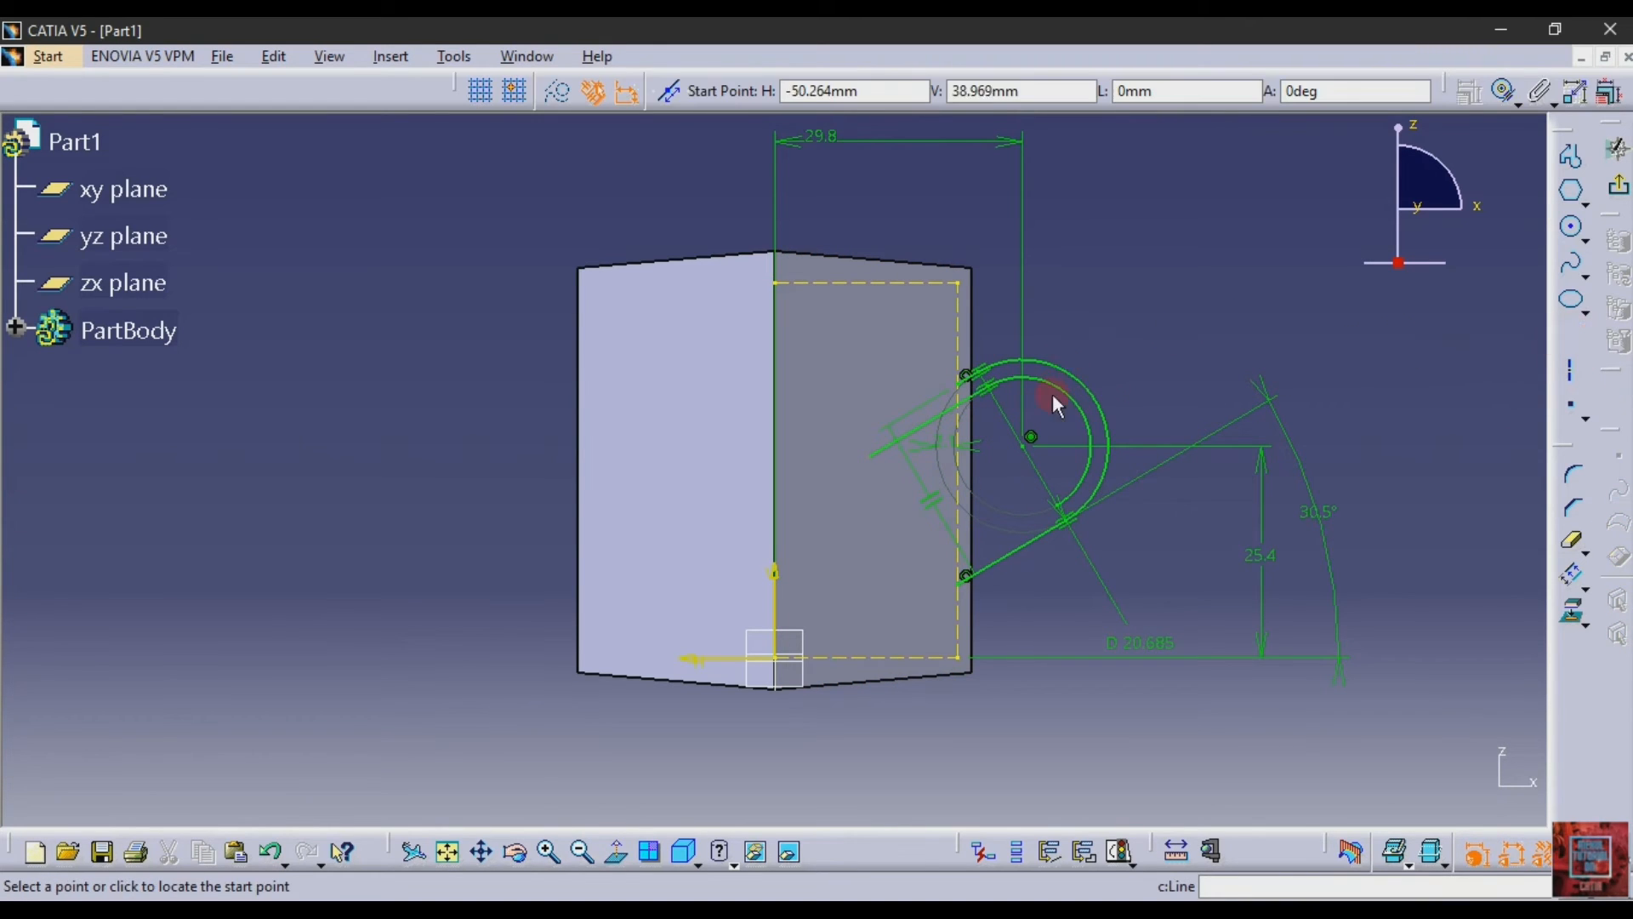
pyautogui.click(1059, 507)
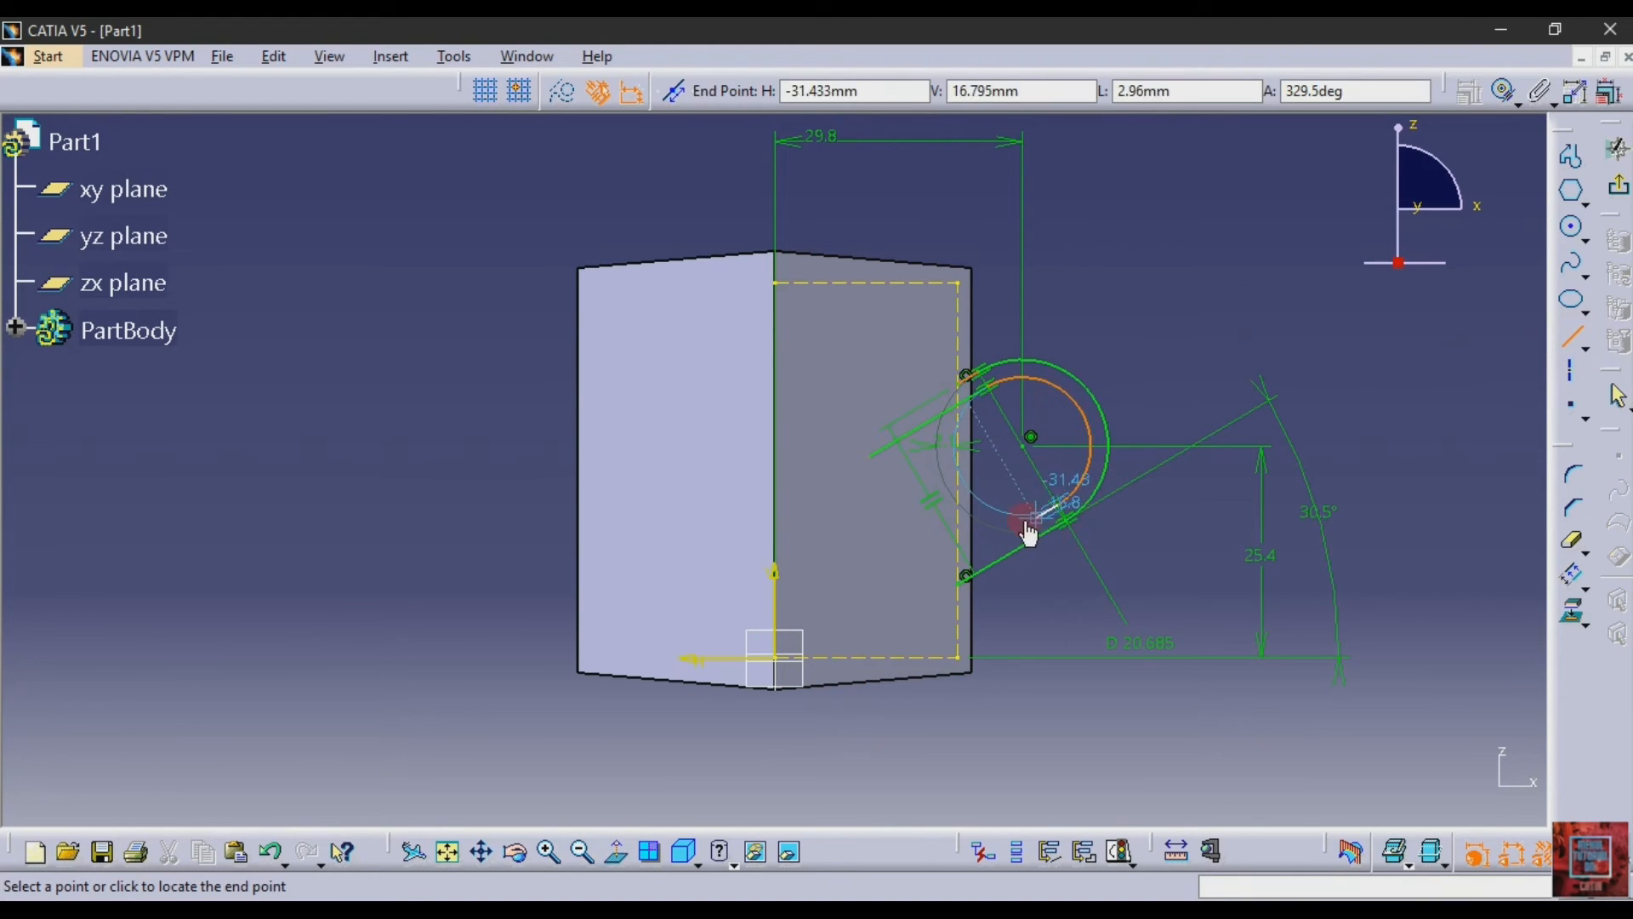
pyautogui.click(935, 575)
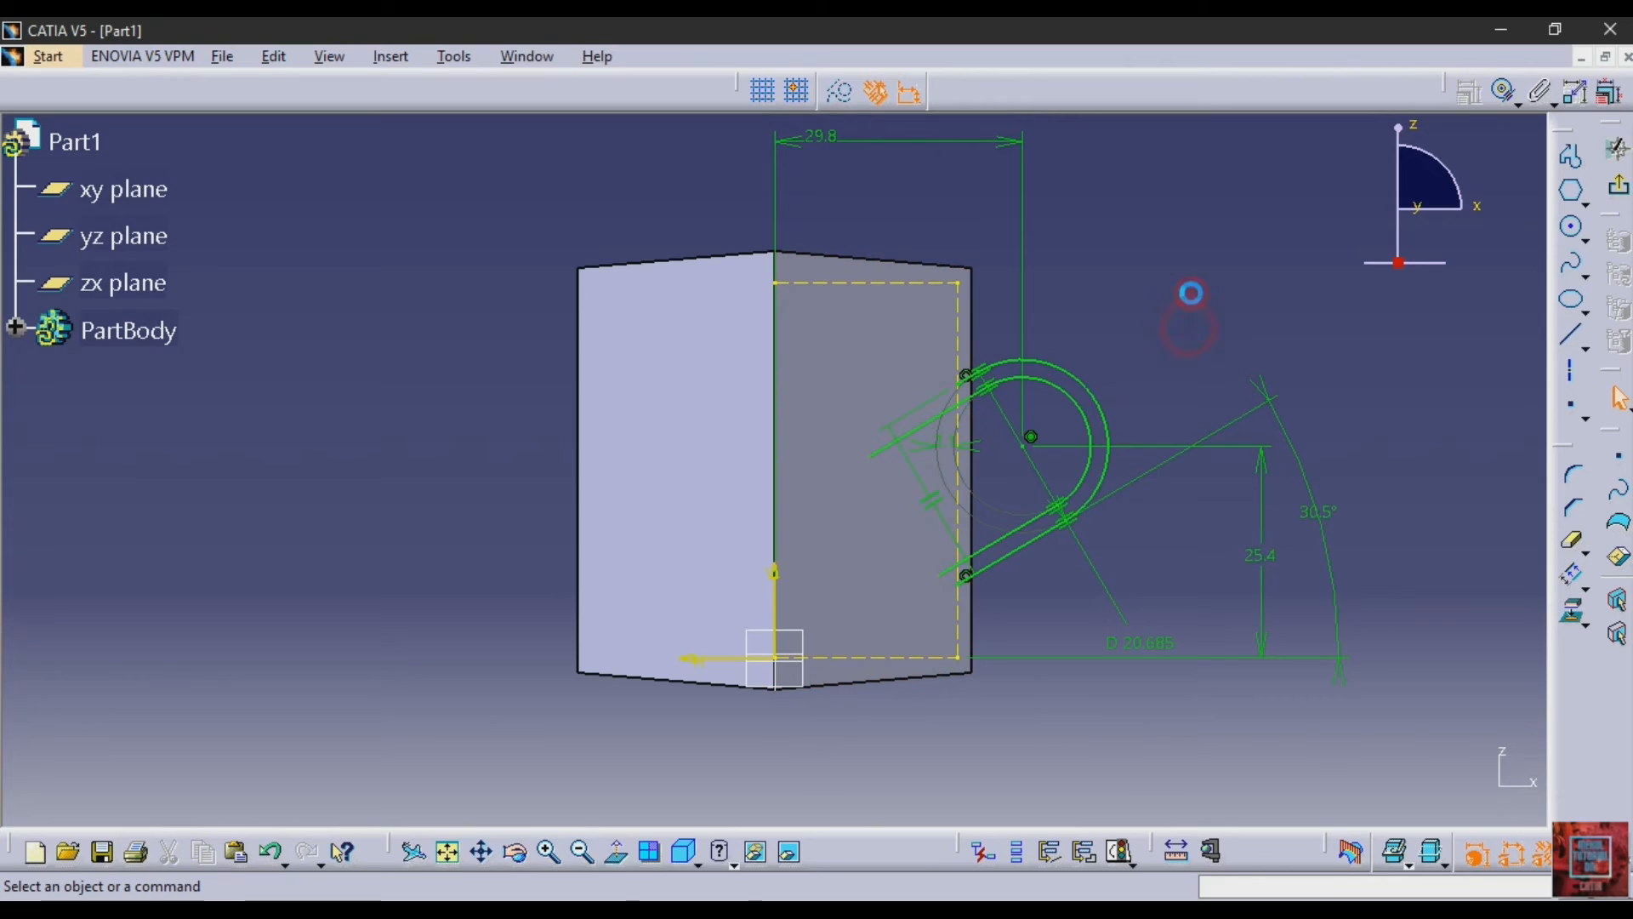
# - Quick Trim both inner handle lines back to the projected vertical edge
pyautogui.click(1574, 541)
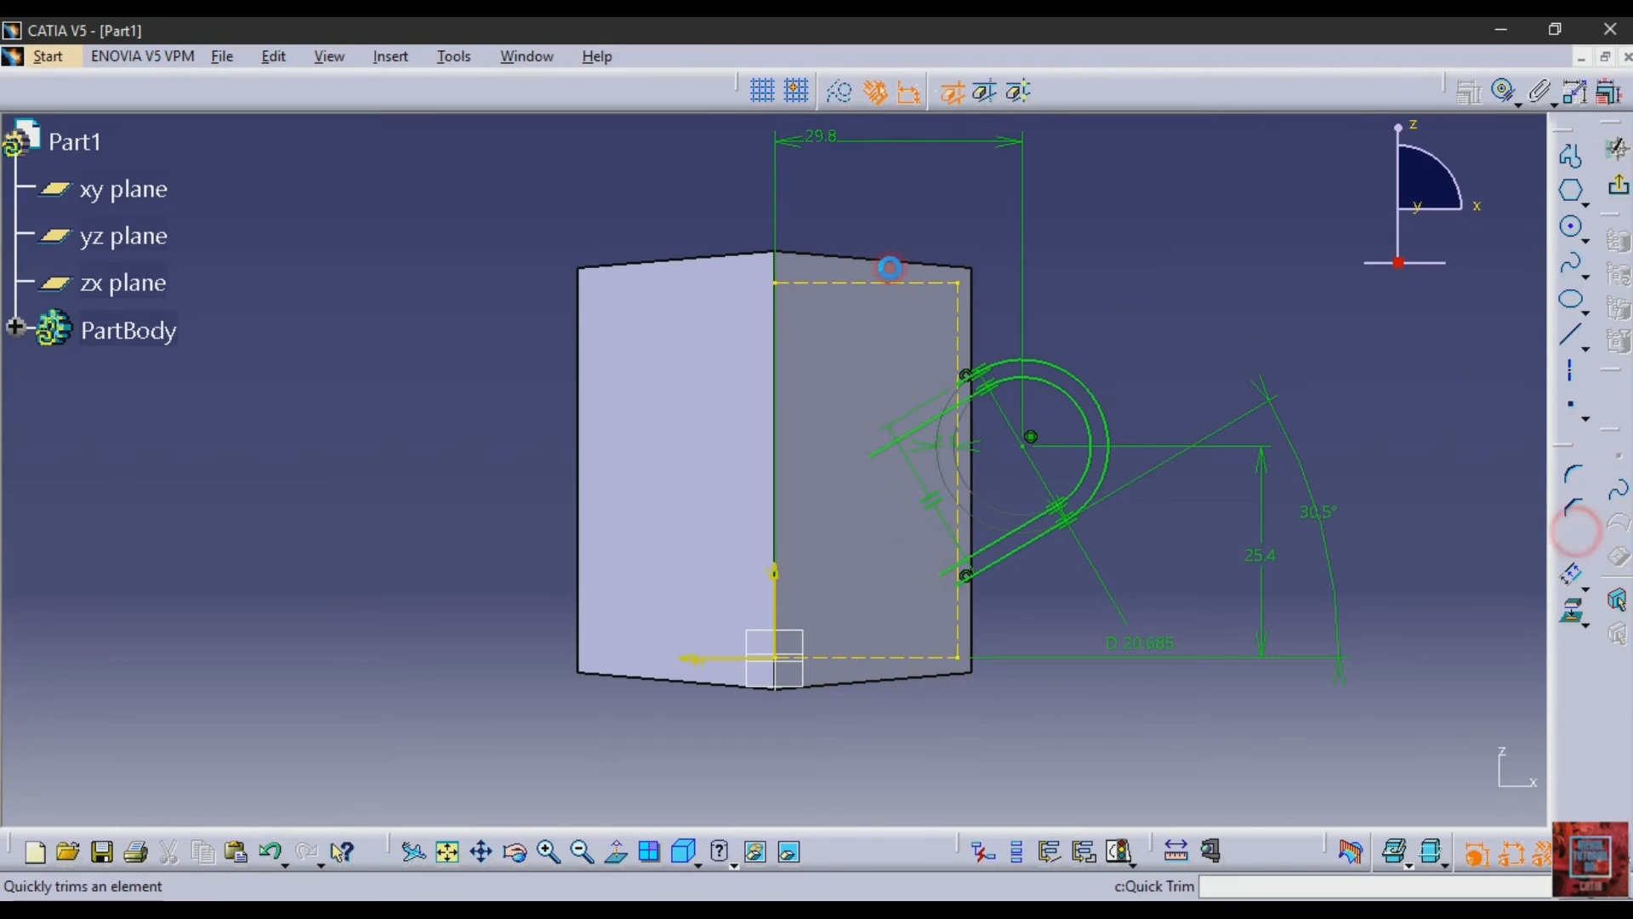
pyautogui.click(881, 449)
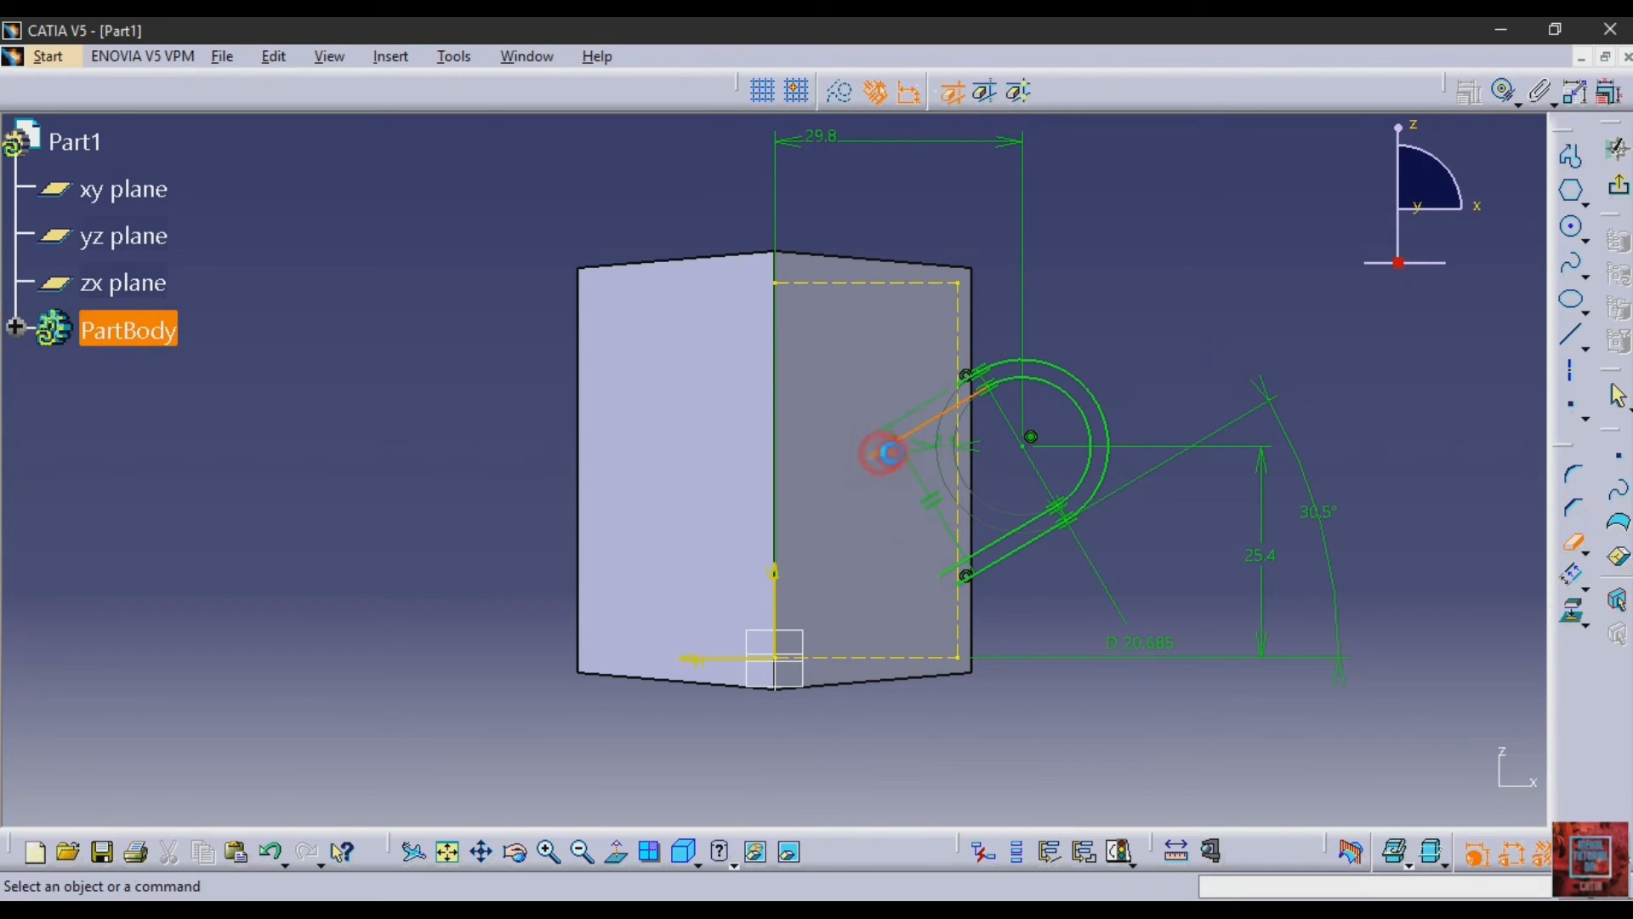
pyautogui.click(1574, 542)
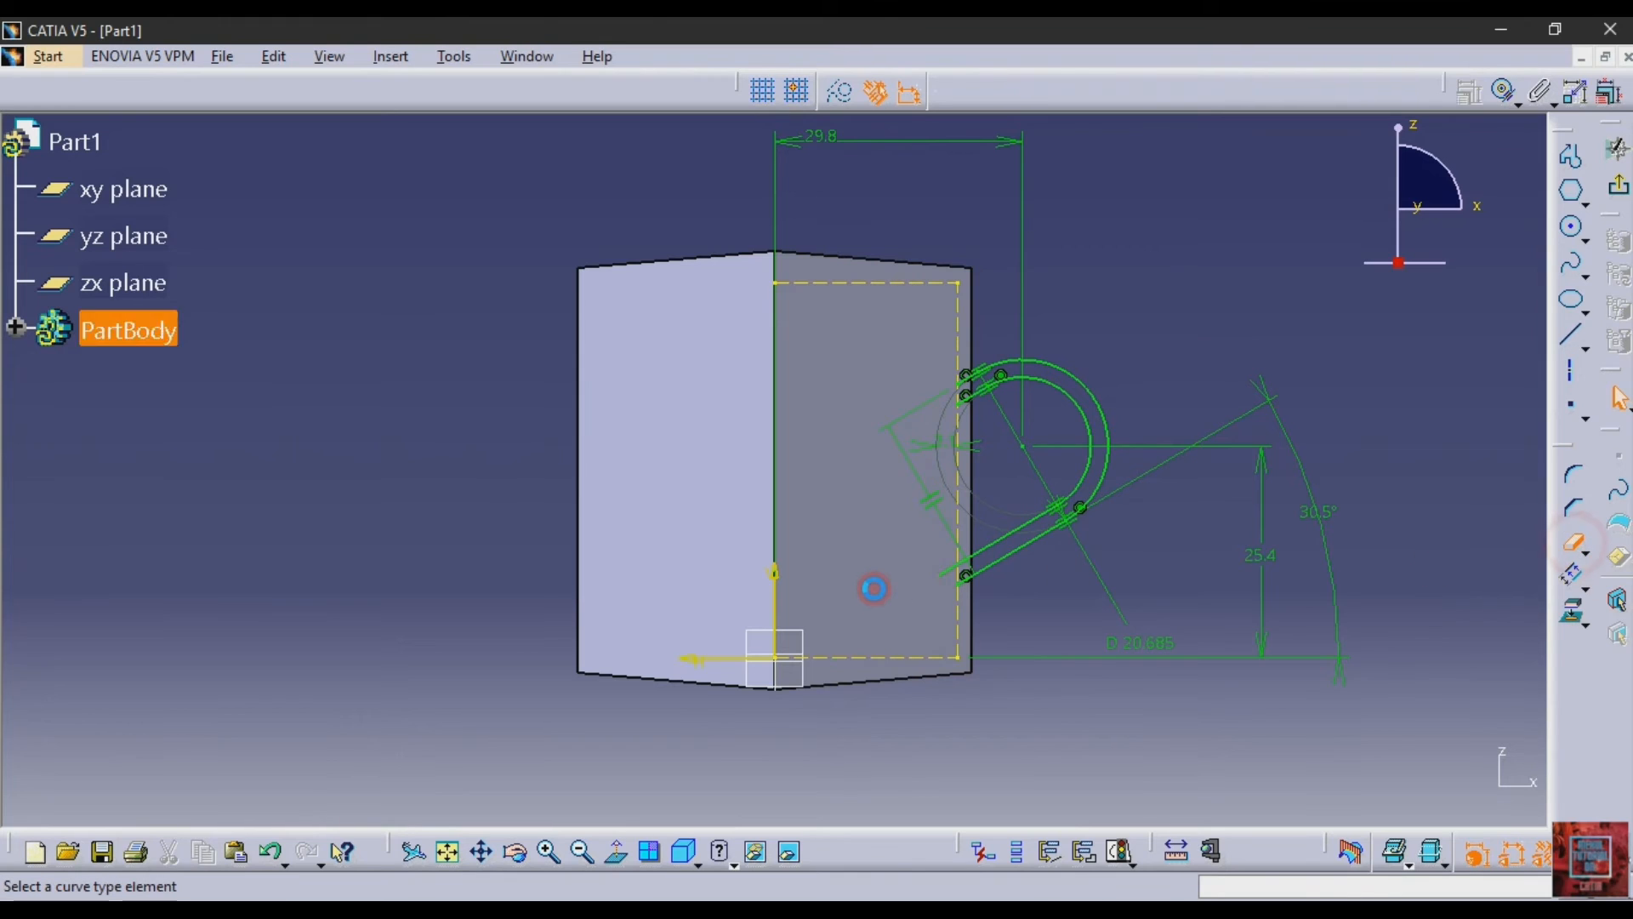
pyautogui.click(951, 575)
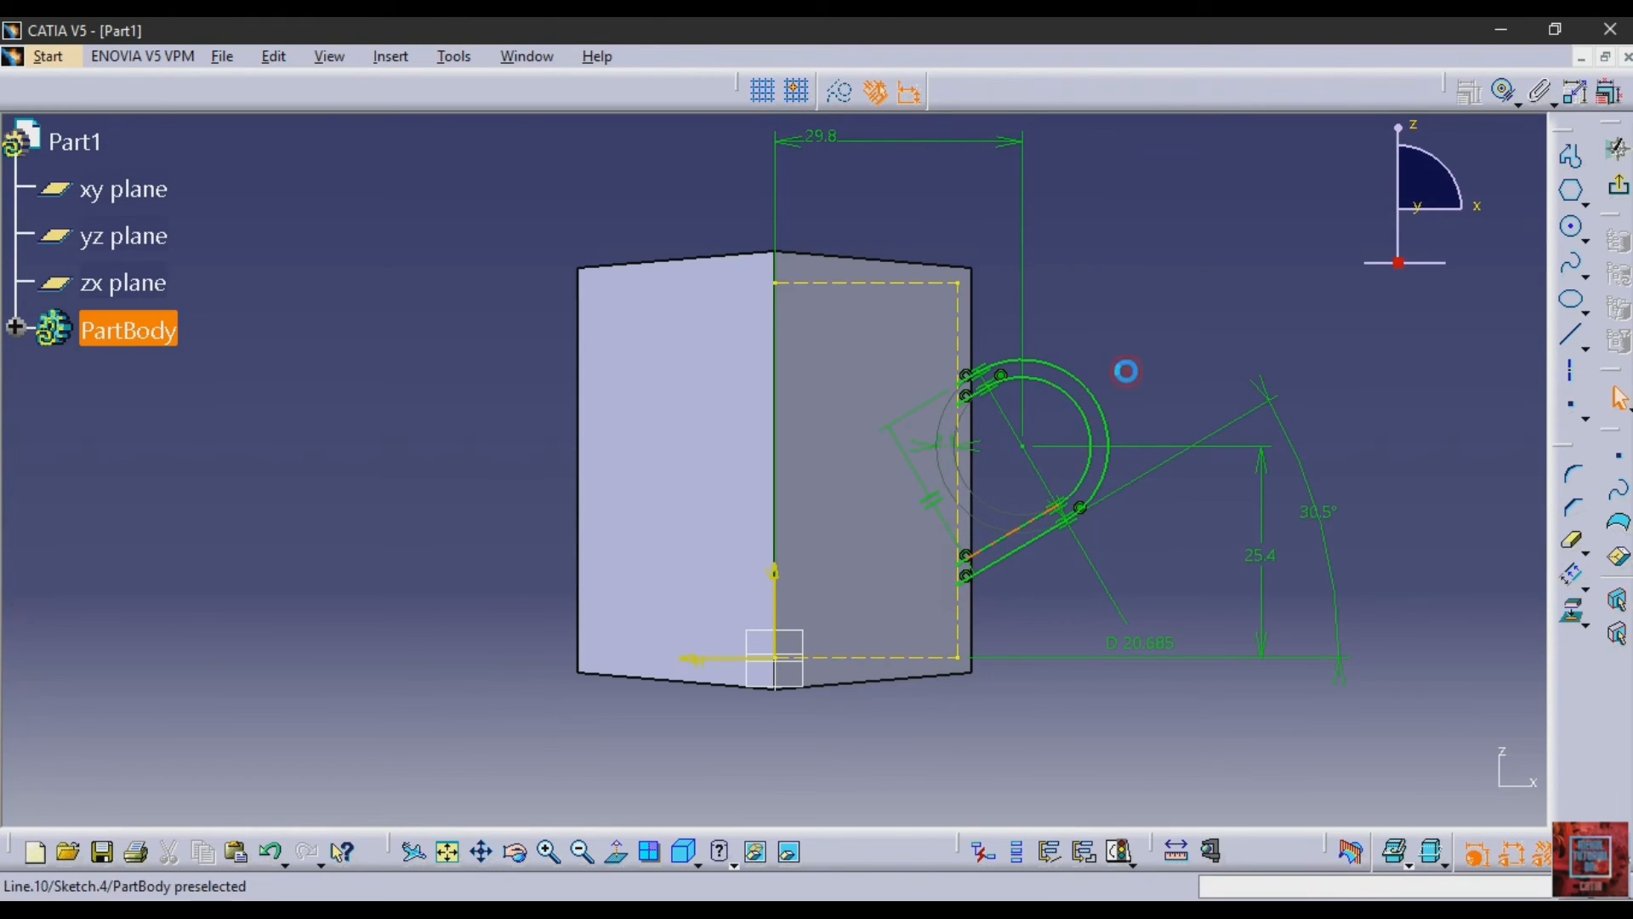
# - Close the handle profile with two vertical lines about 2.4 mm long joining the outer and inner line ends along the projected edge
pyautogui.click(1576, 339)
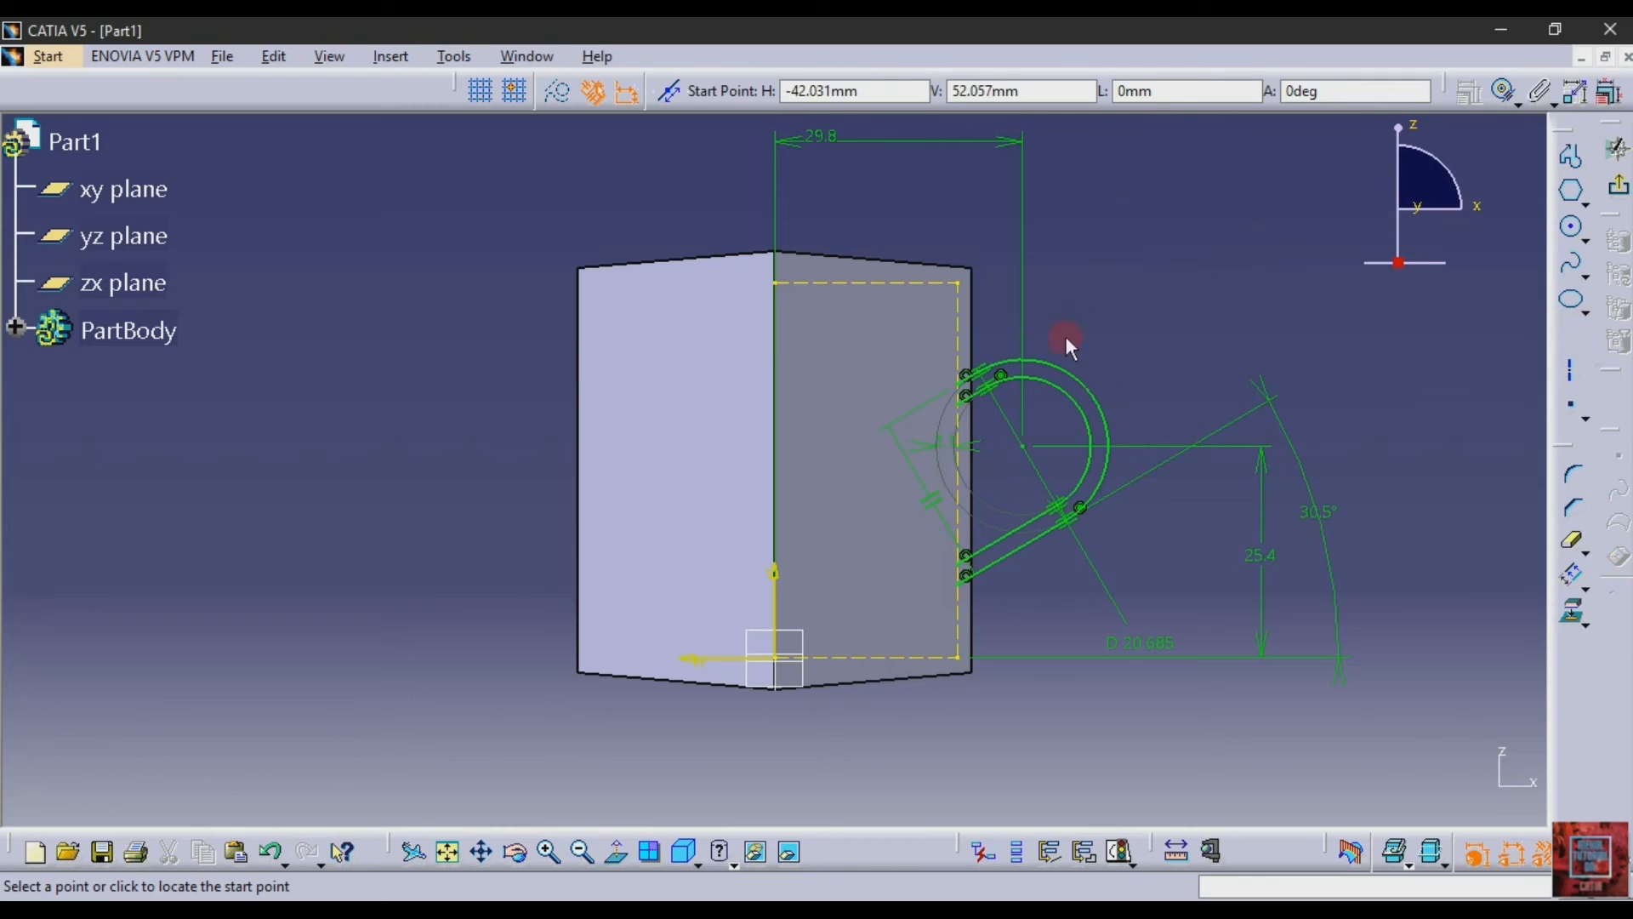
pyautogui.click(958, 407)
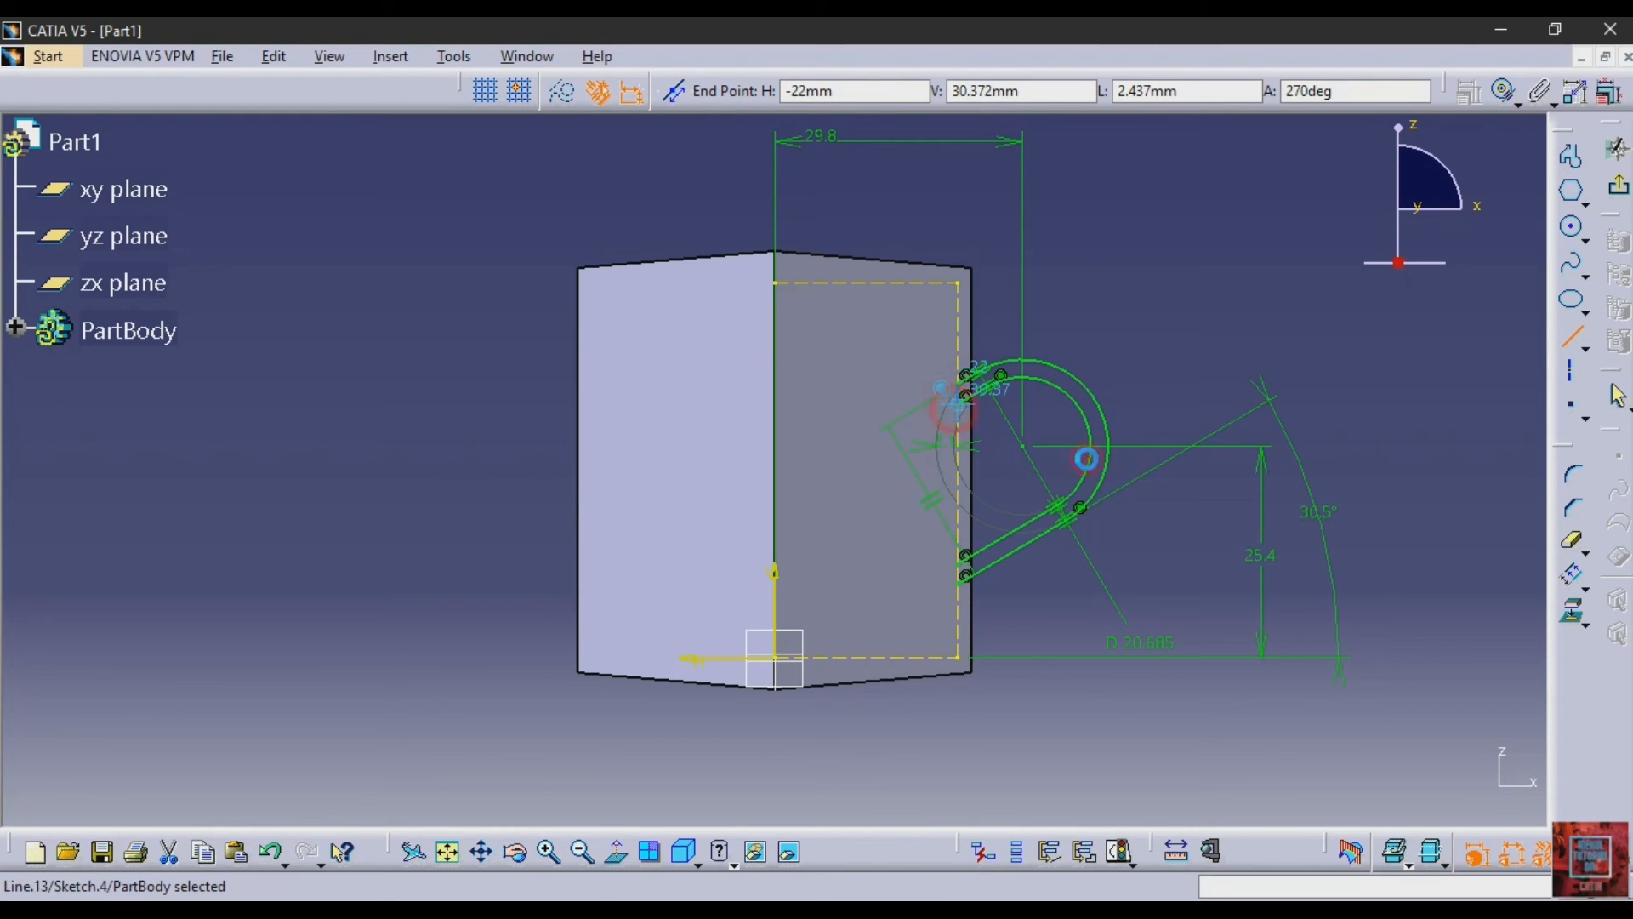
pyautogui.click(1462, 412)
pyautogui.click(1563, 341)
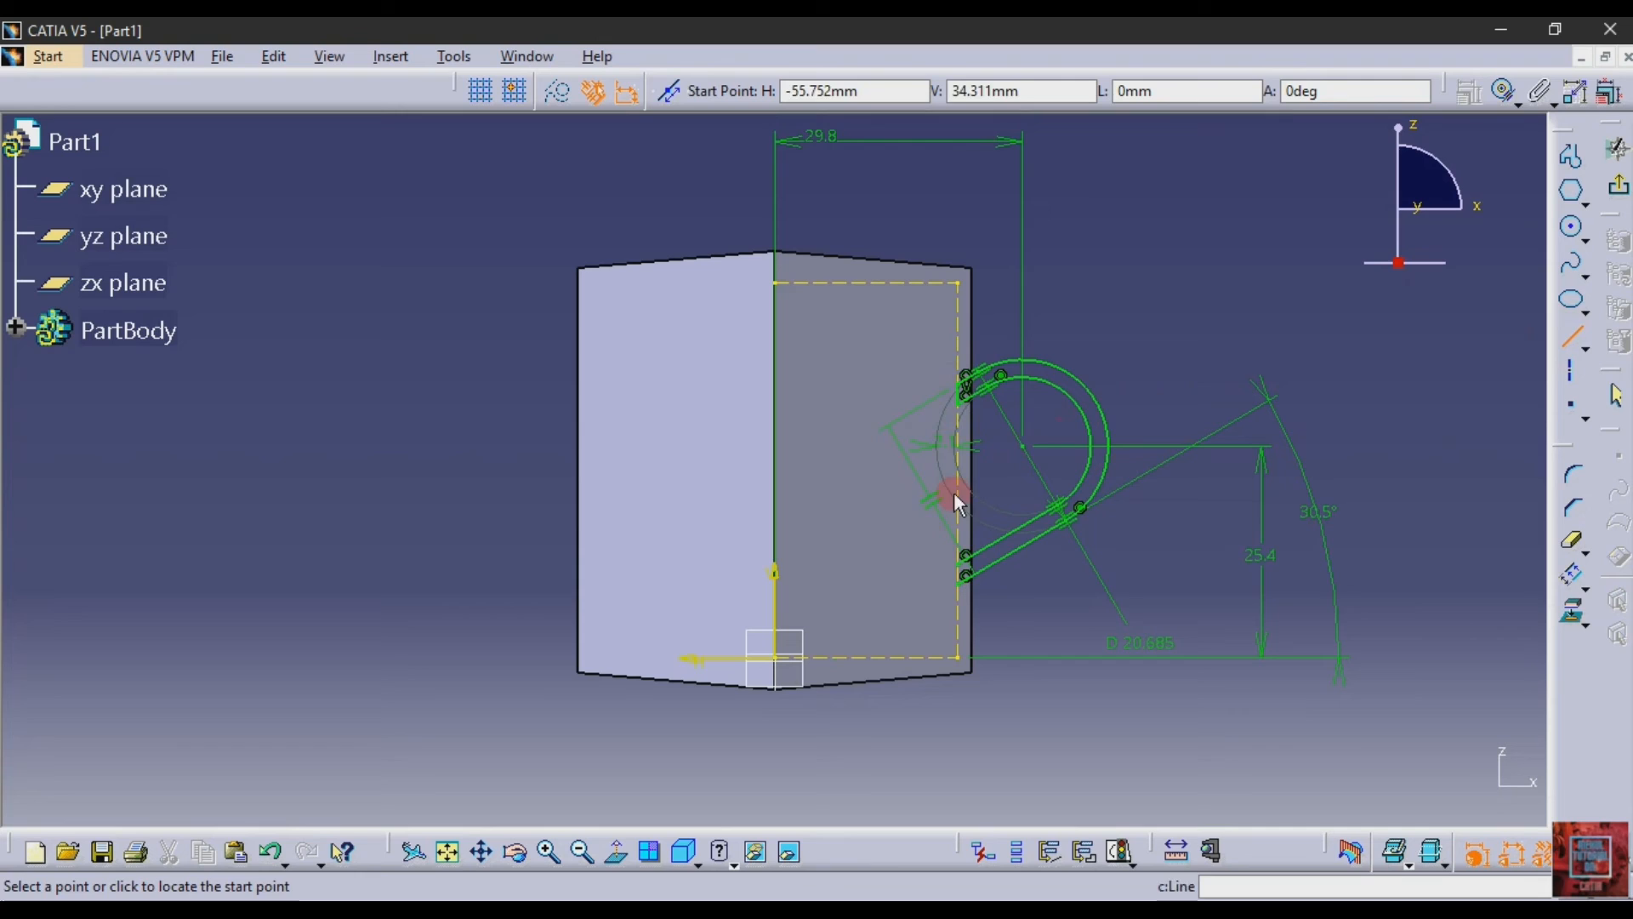
pyautogui.click(966, 559)
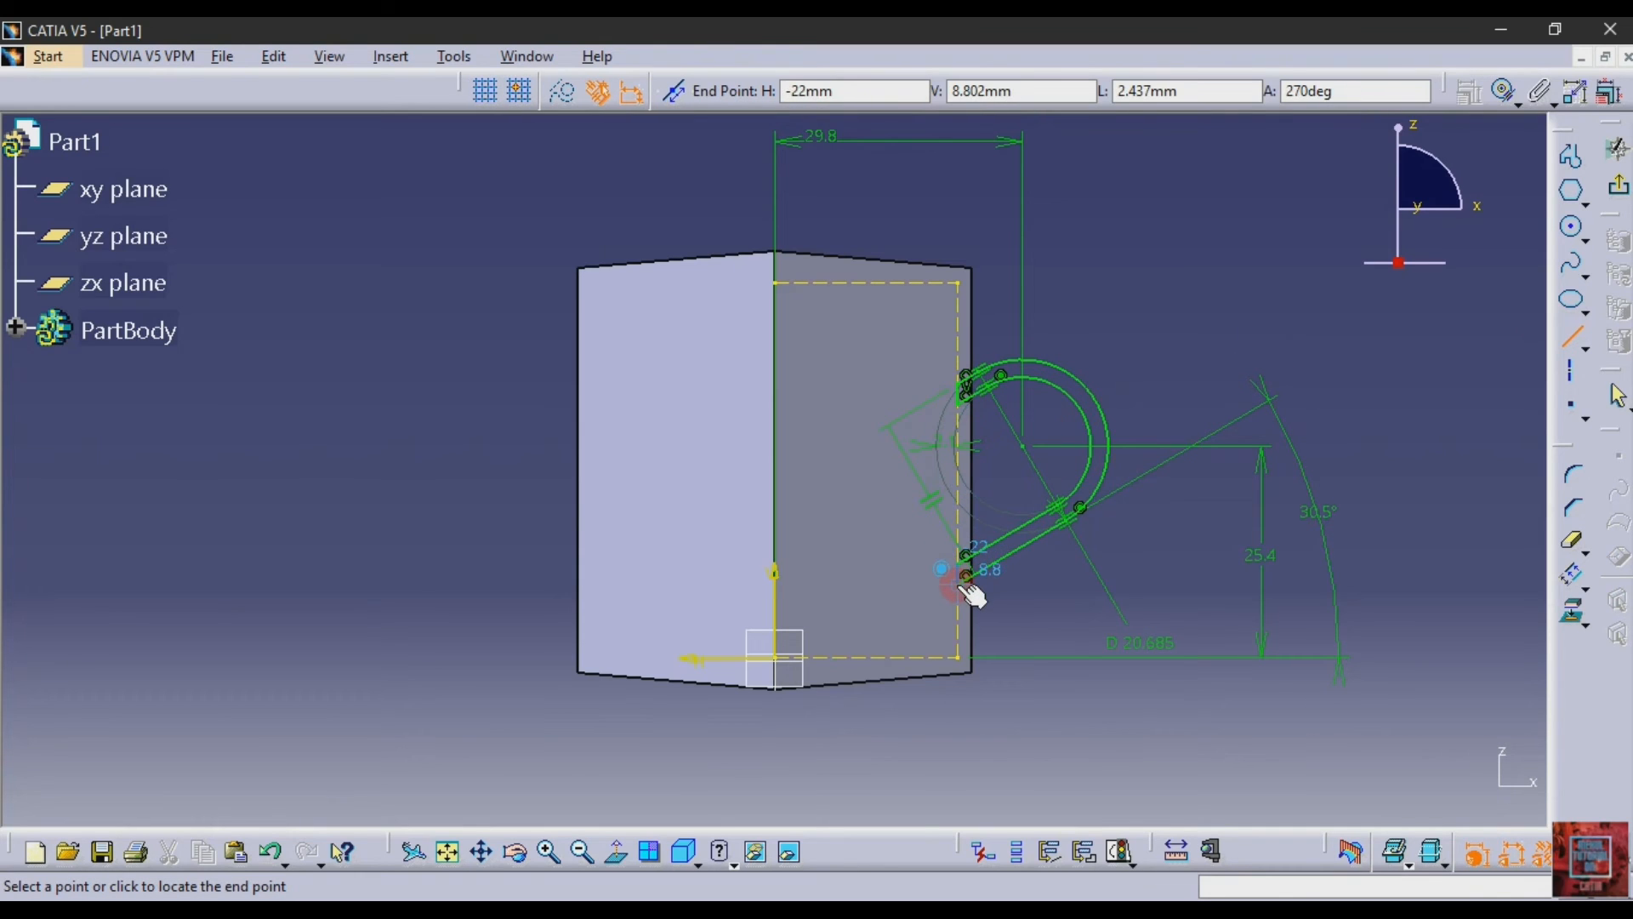
pyautogui.click(965, 583)
pyautogui.click(1203, 299)
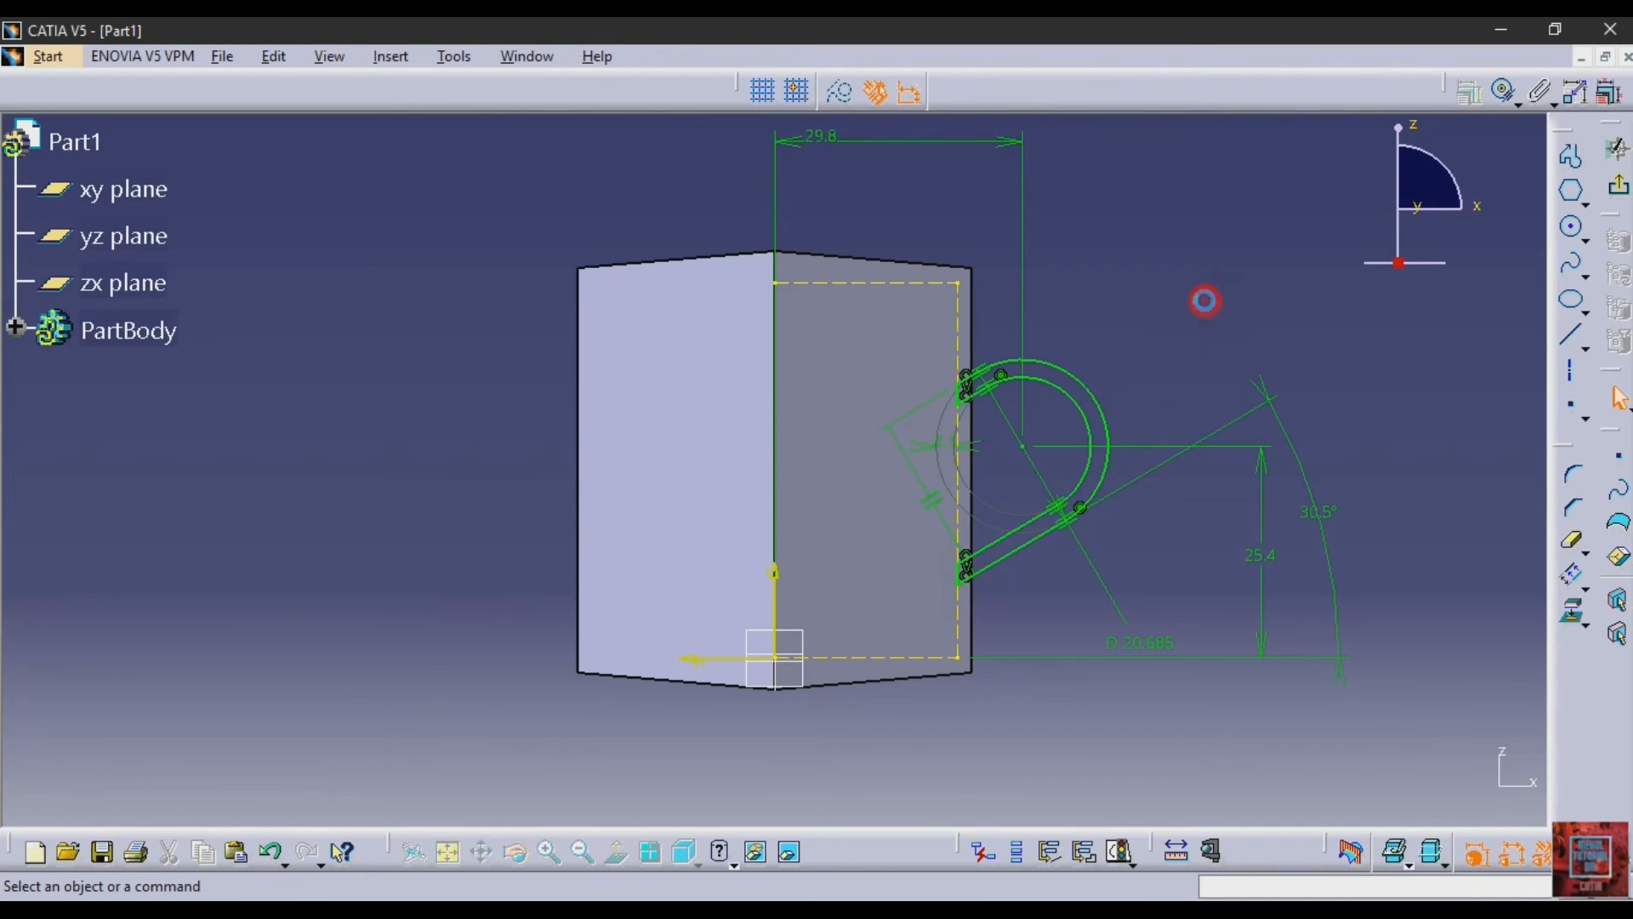
# - Exit the handle sketch and pad its profile with a 1.5 mm length and mirrored extent
pyautogui.click(1619, 185)
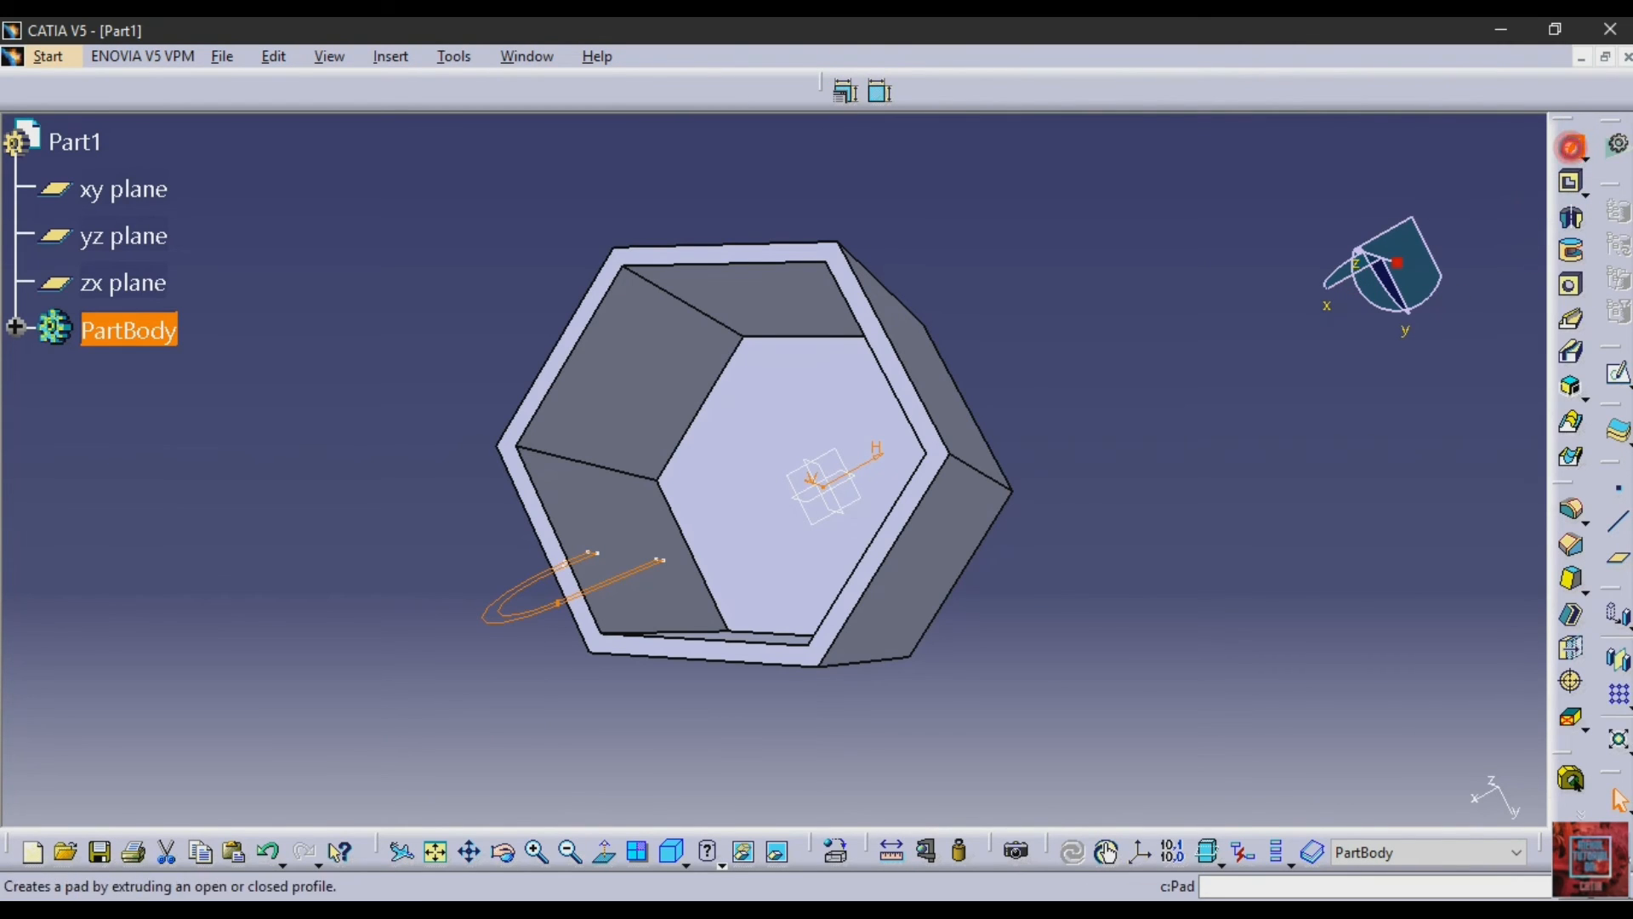
pyautogui.click(1573, 148)
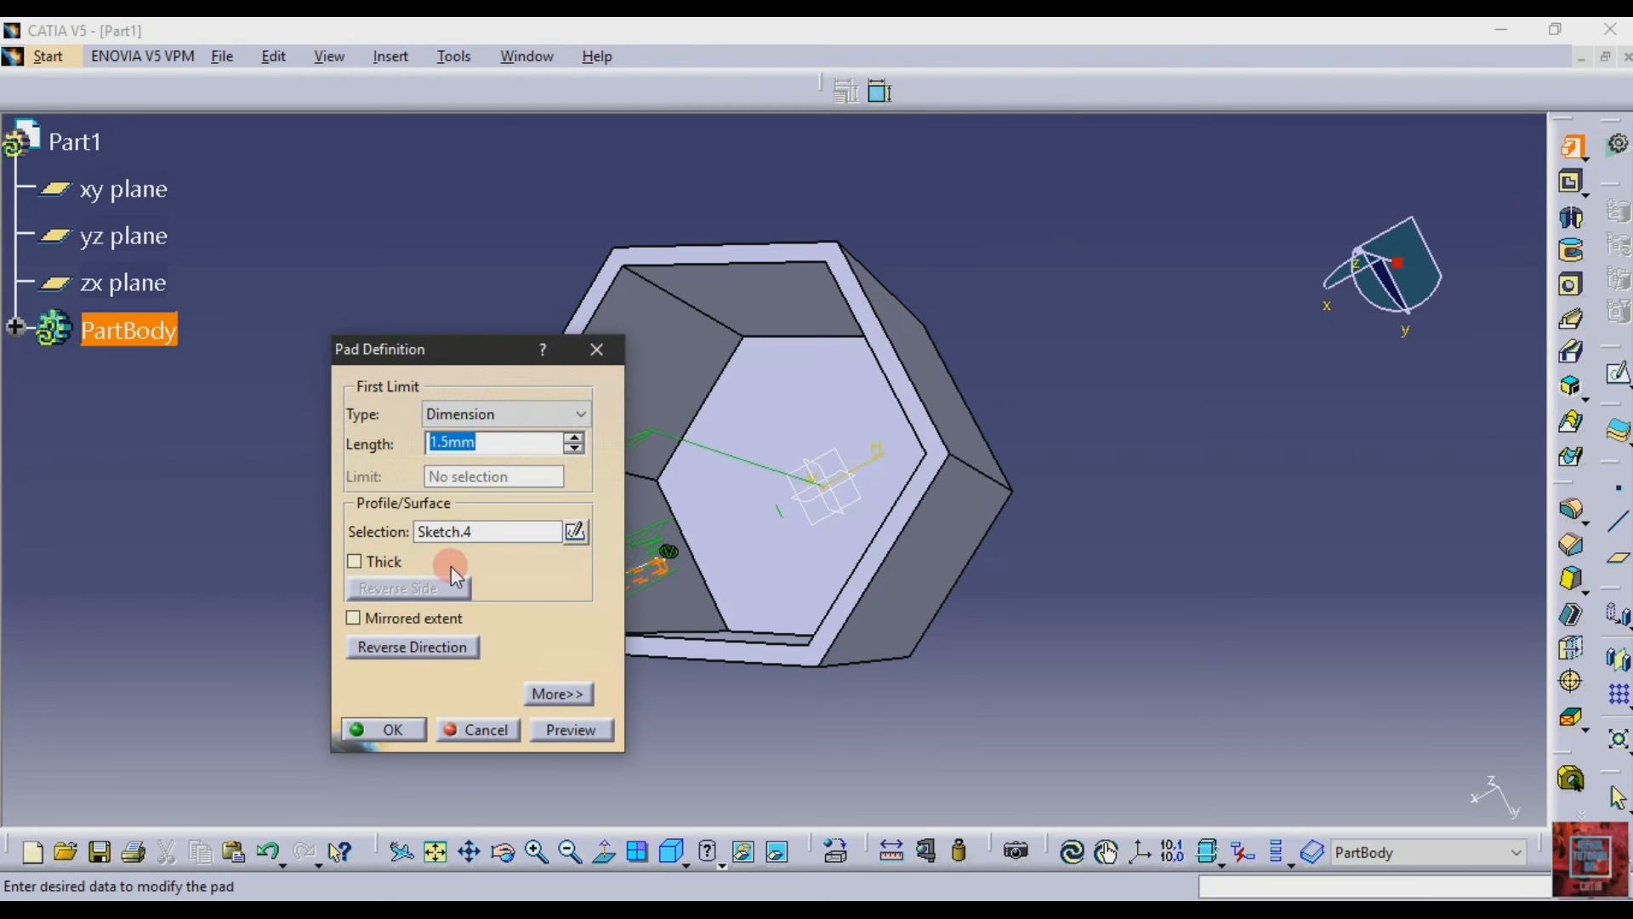
pyautogui.click(378, 621)
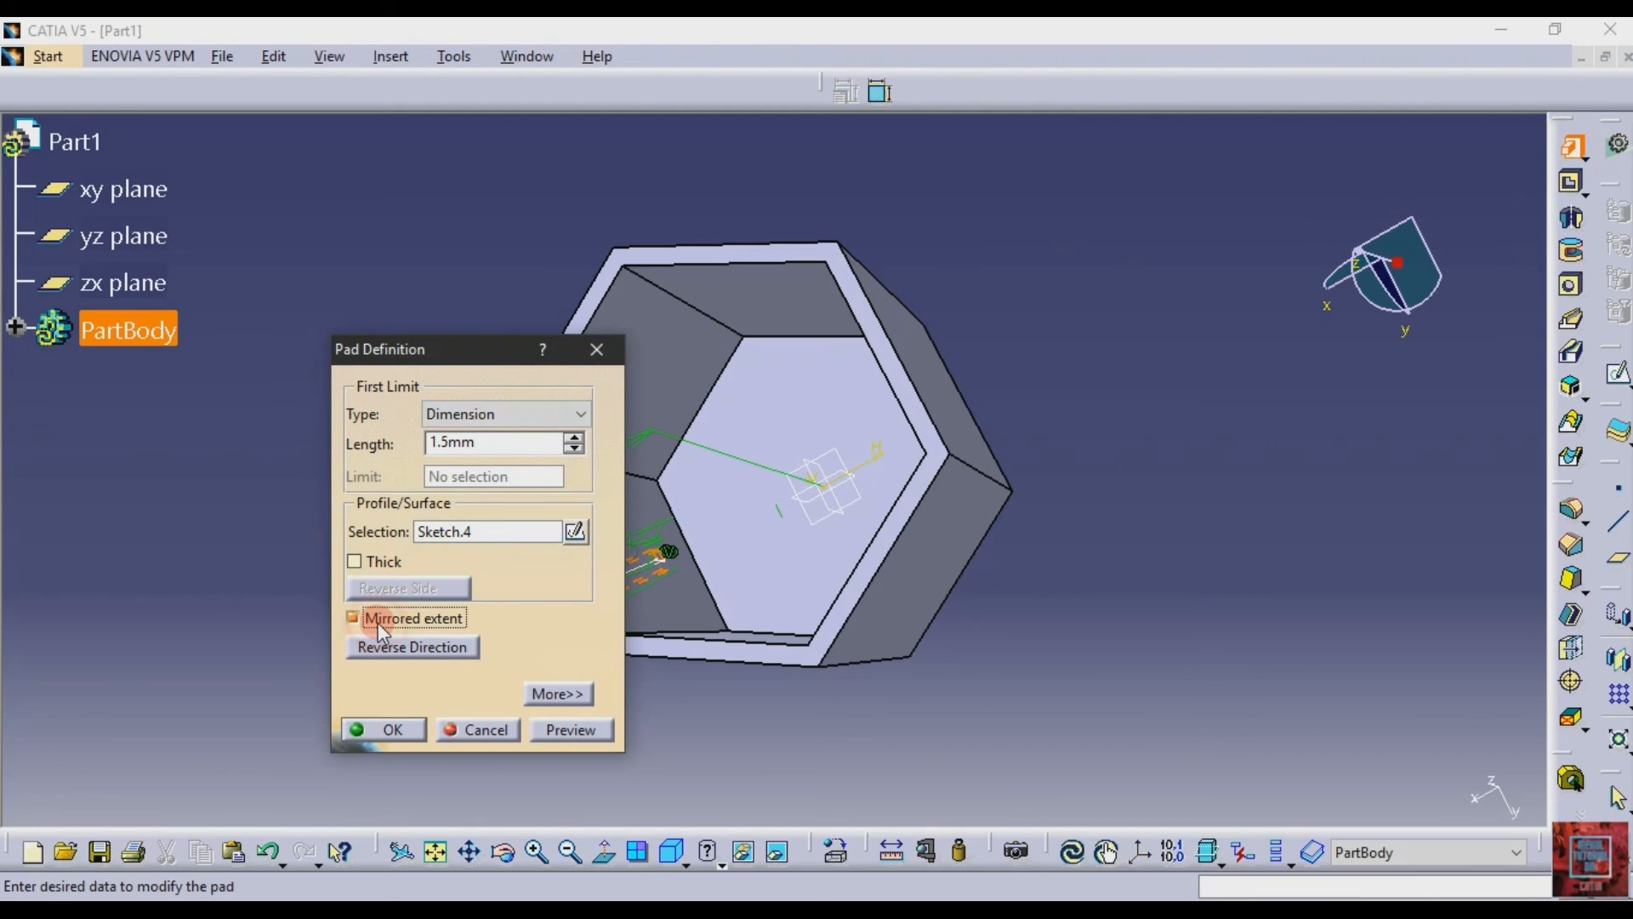
pyautogui.click(501, 444)
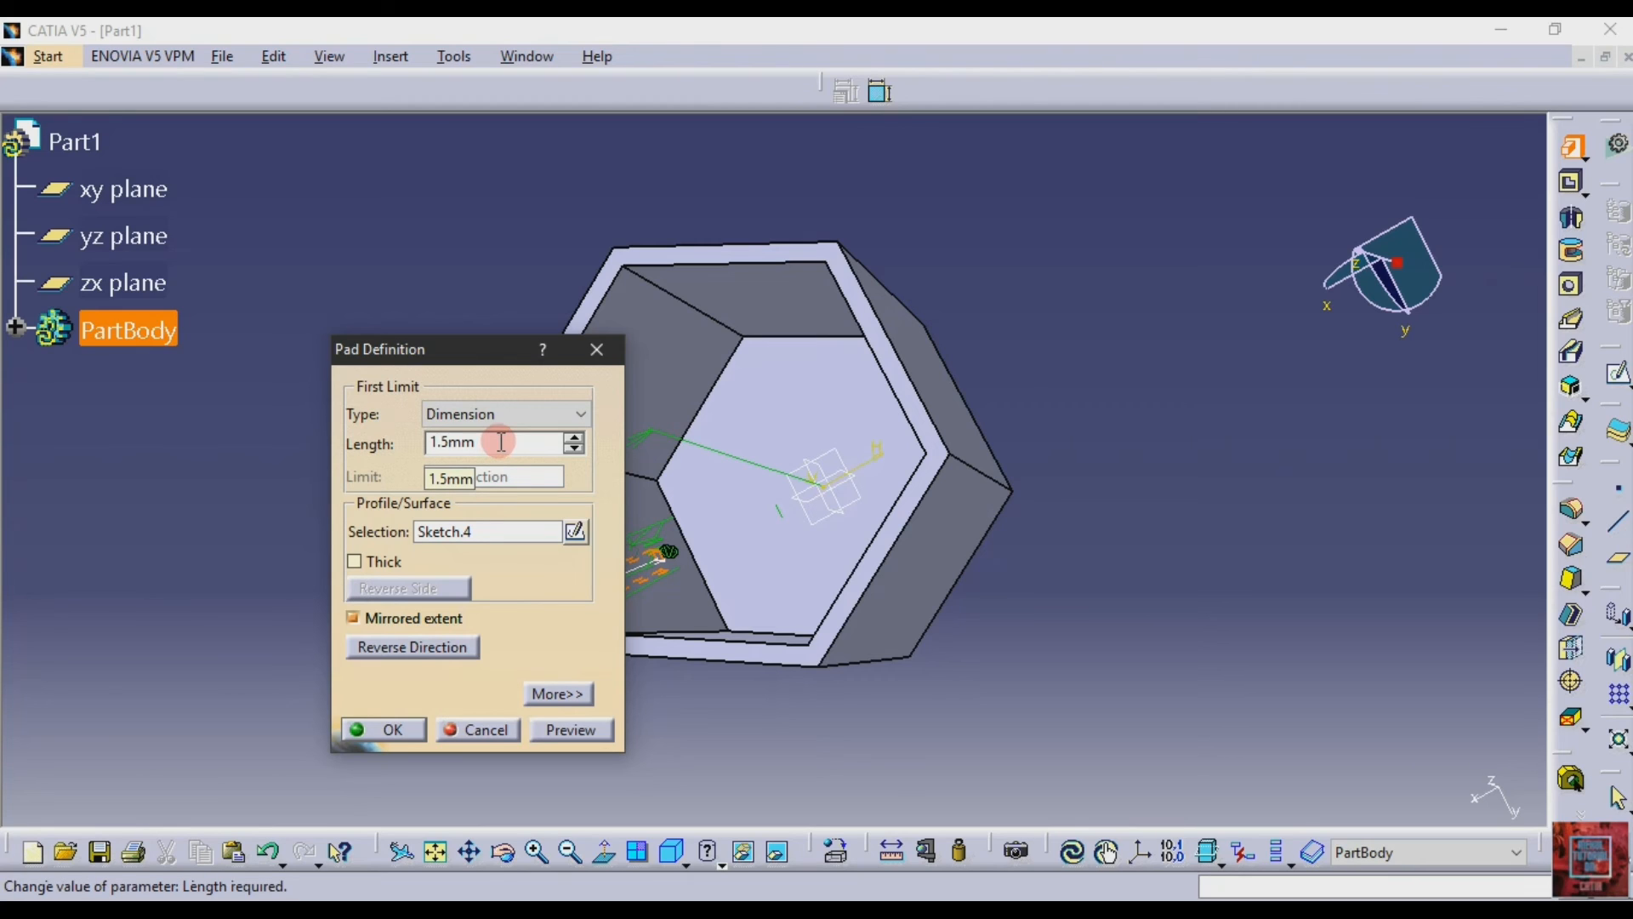
pyautogui.click(452, 618)
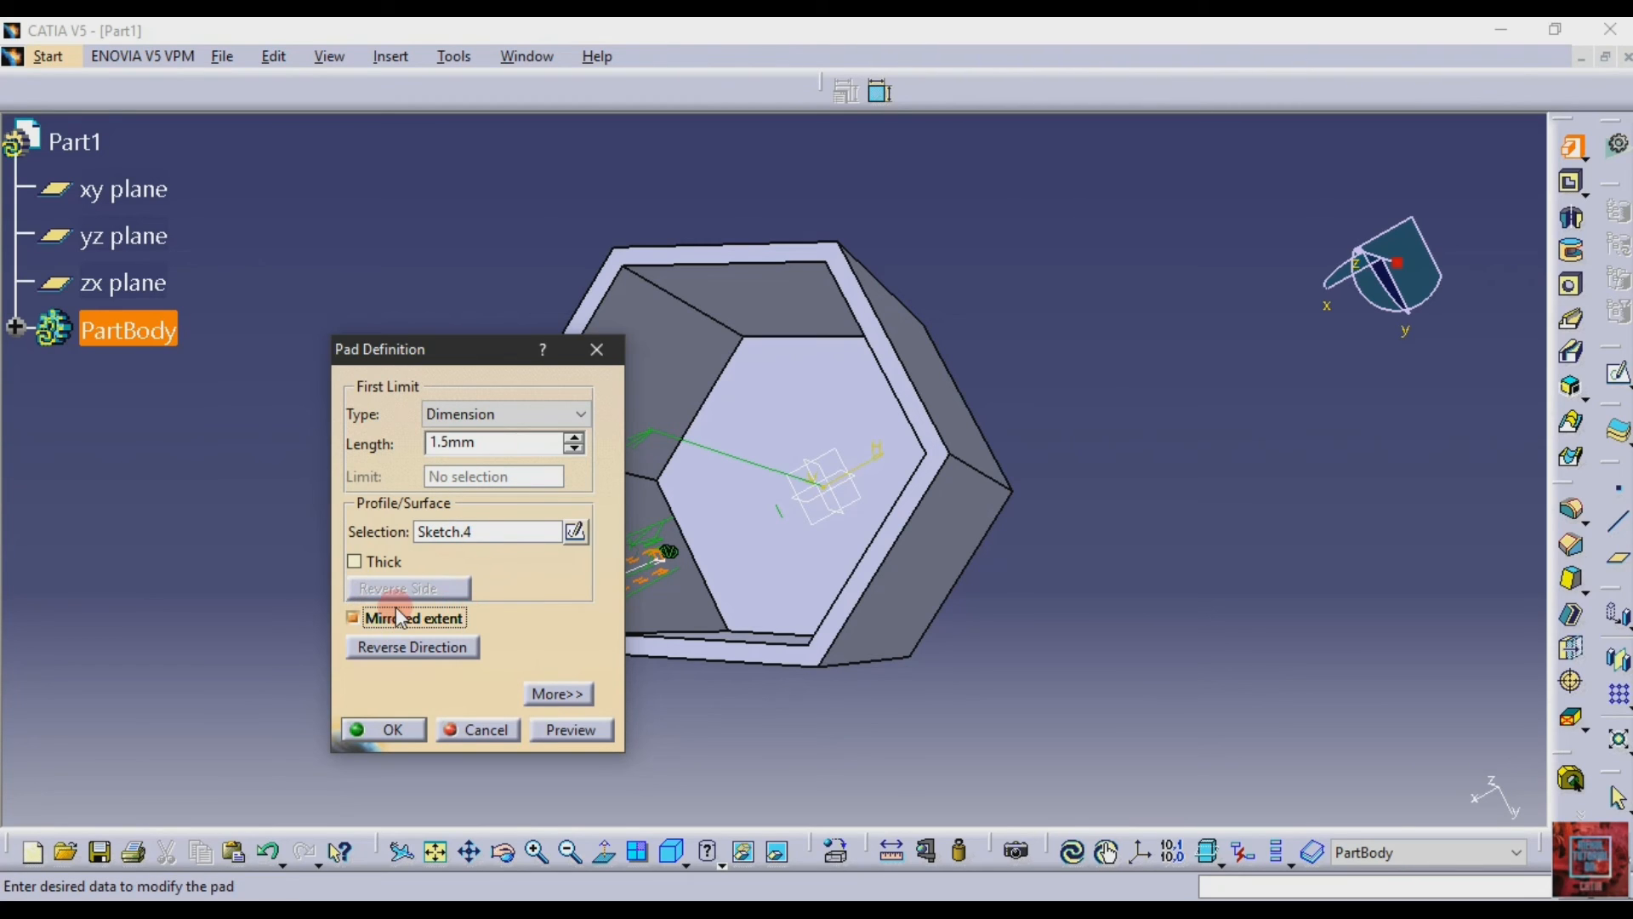
pyautogui.click(495, 443)
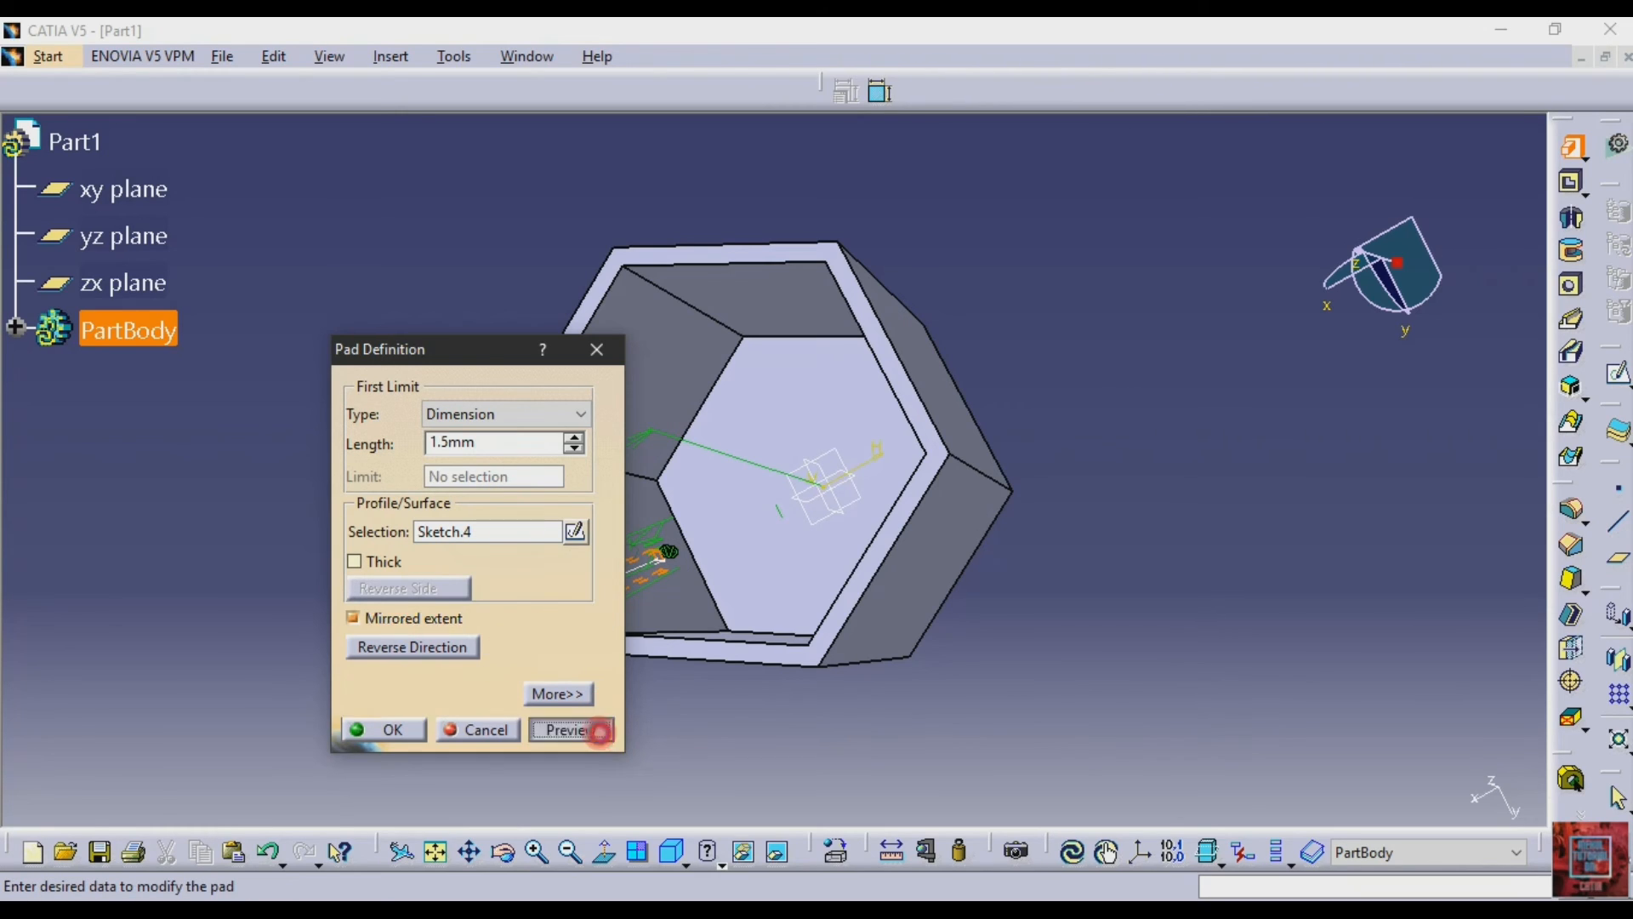
pyautogui.click(357, 729)
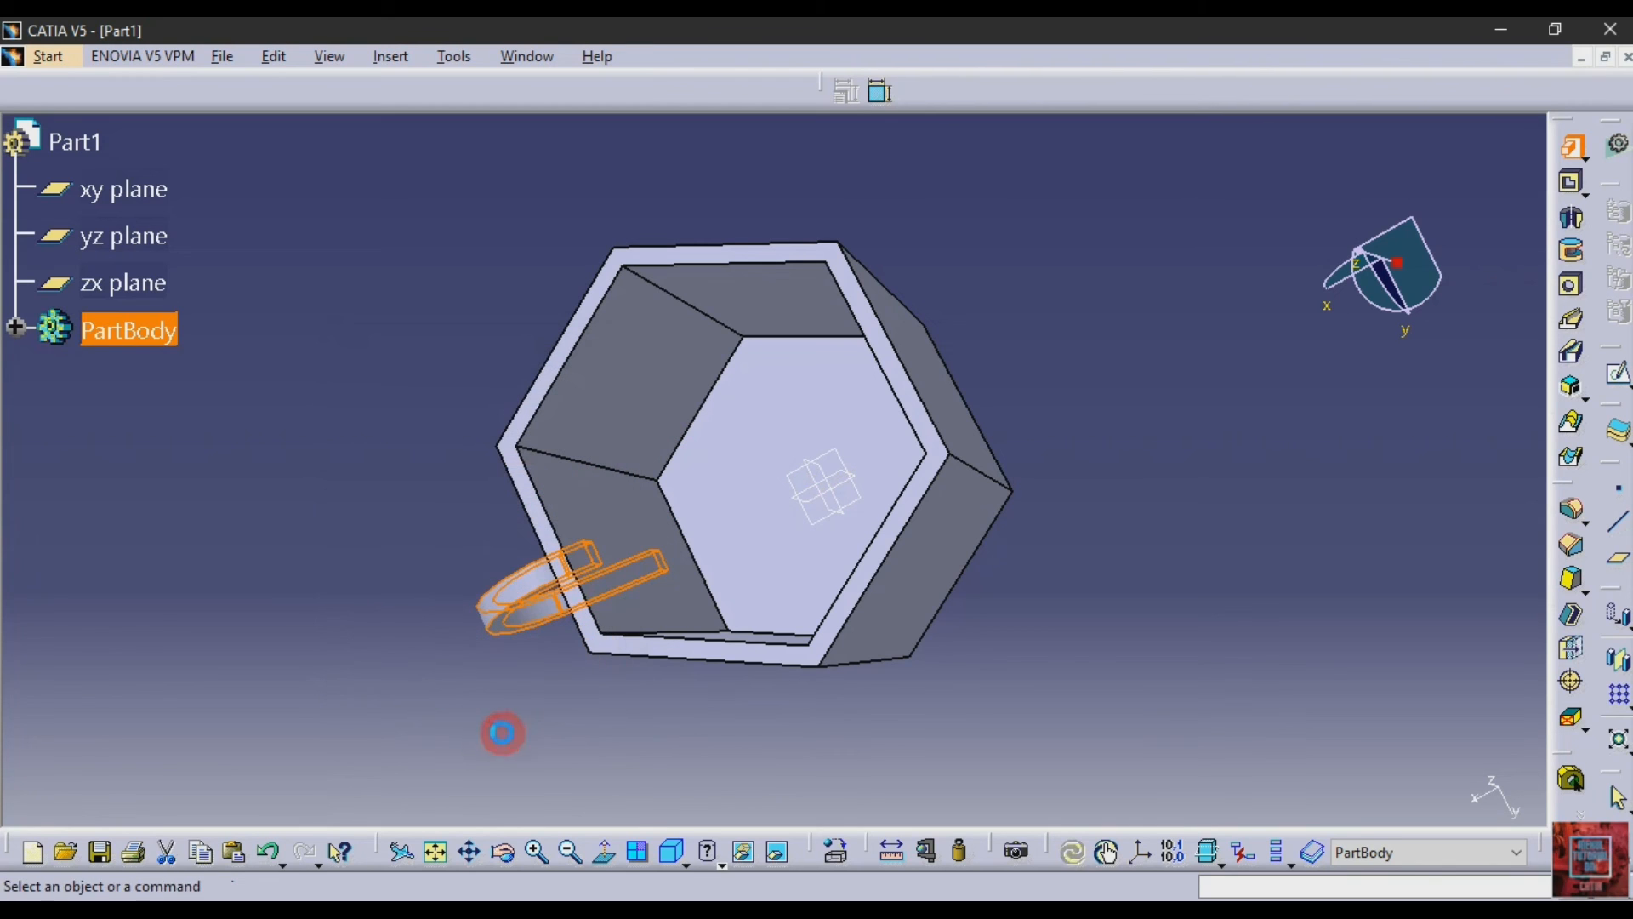
# - Set up a 0.9 mm edge fillet on the recessed base face, the rim's top face and the rim's outer edges
pyautogui.click(502, 851)
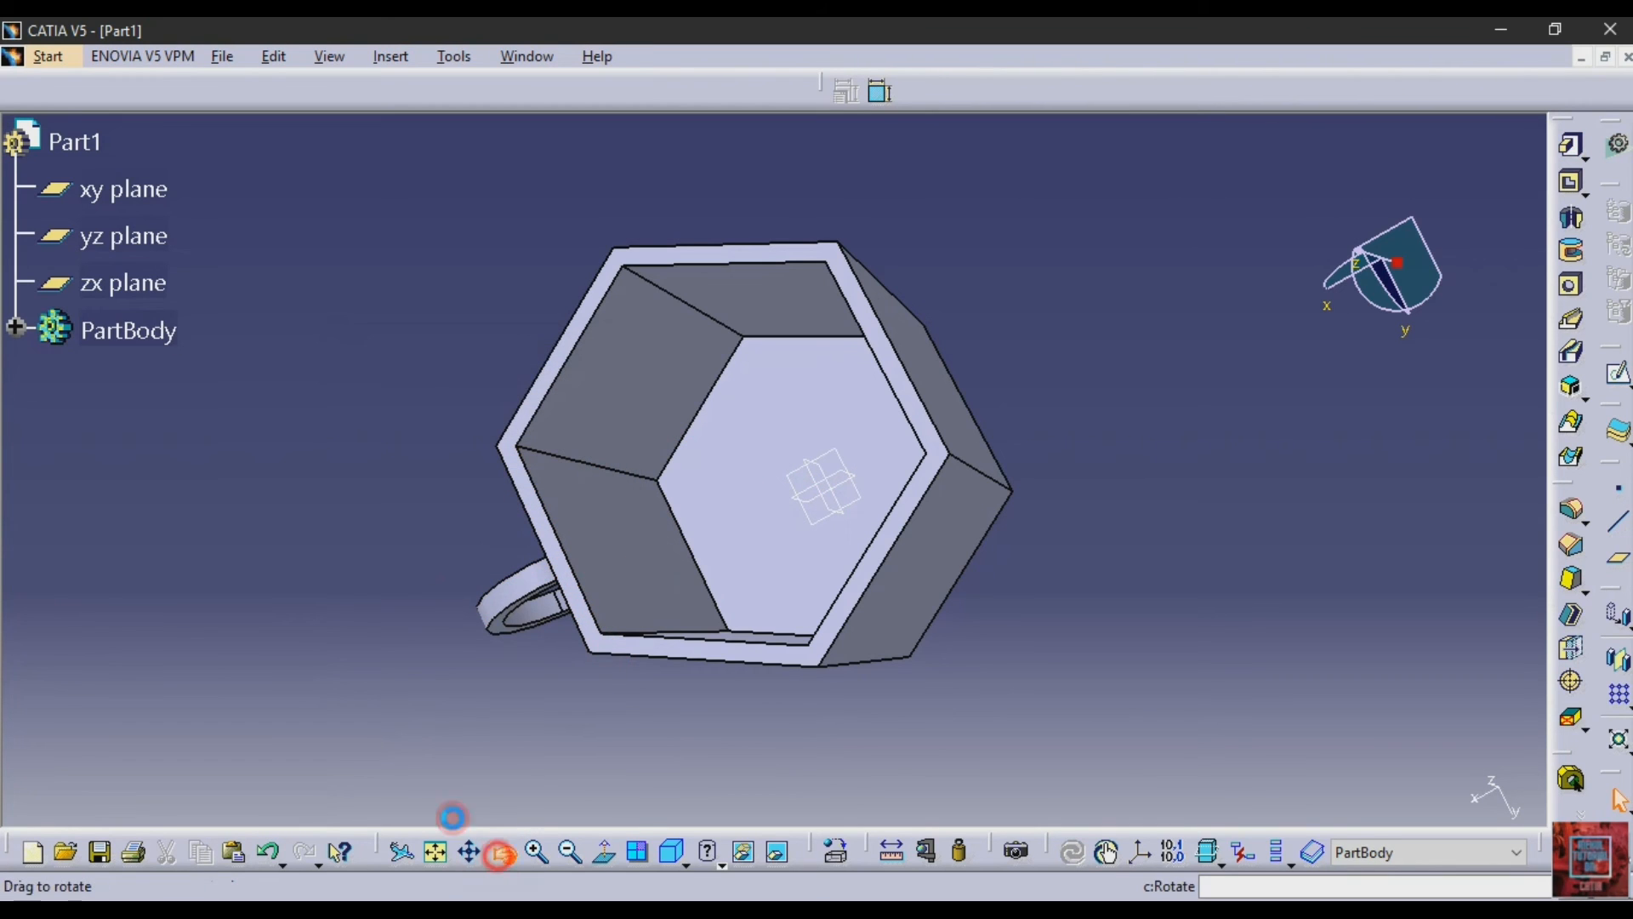
pyautogui.moveTo(346, 697); pyautogui.dragTo(452, 271)
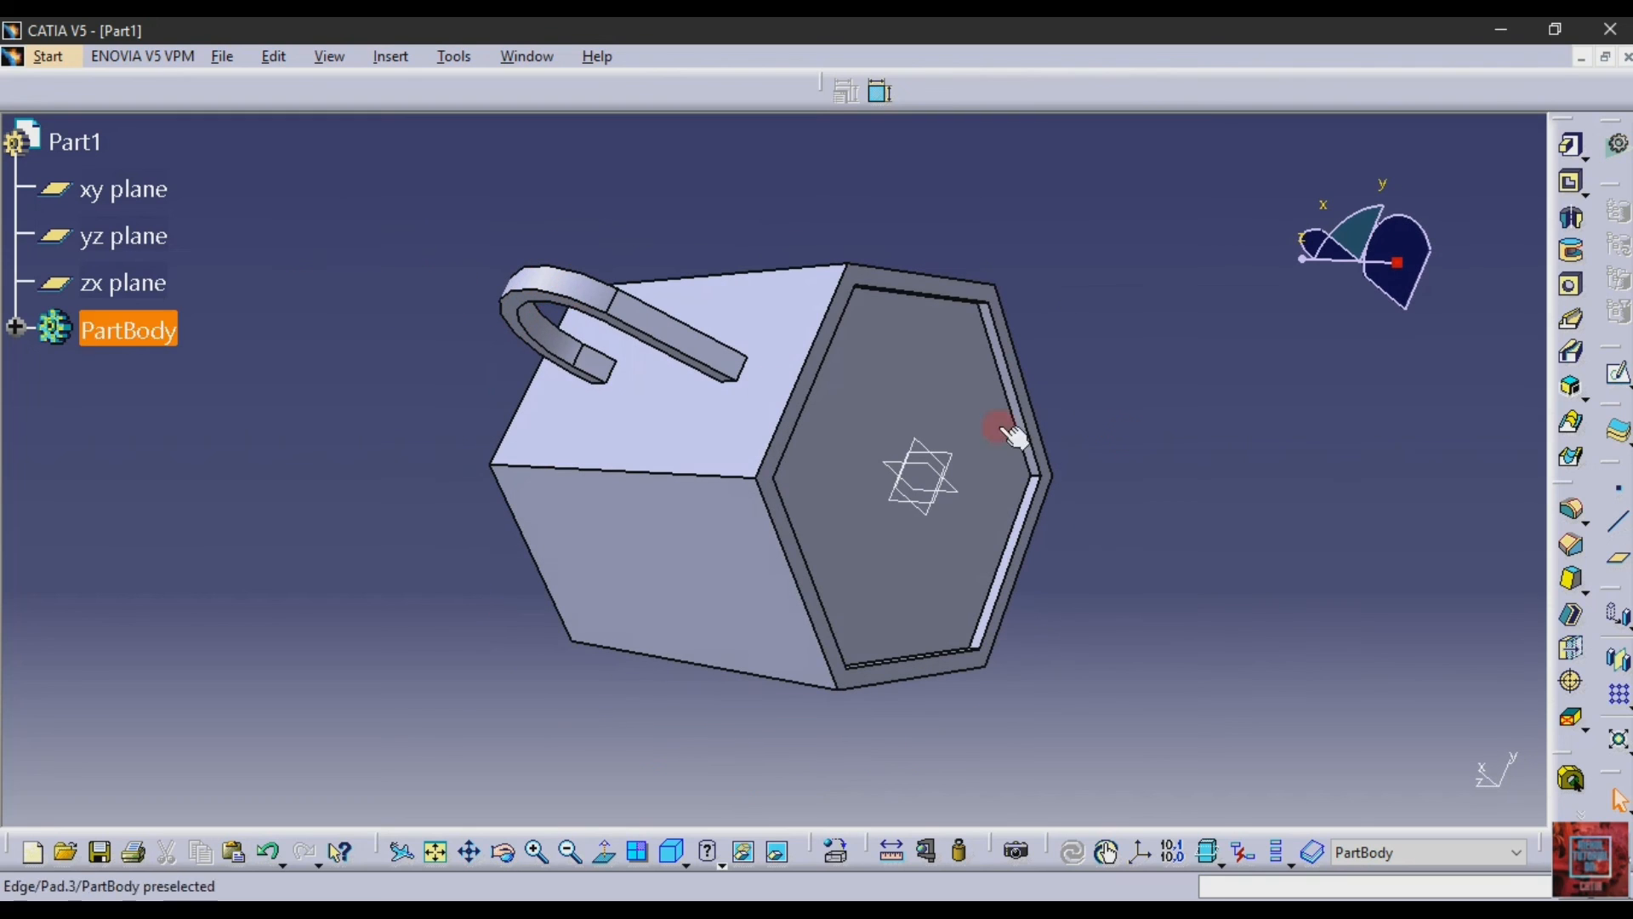
pyautogui.click(1572, 512)
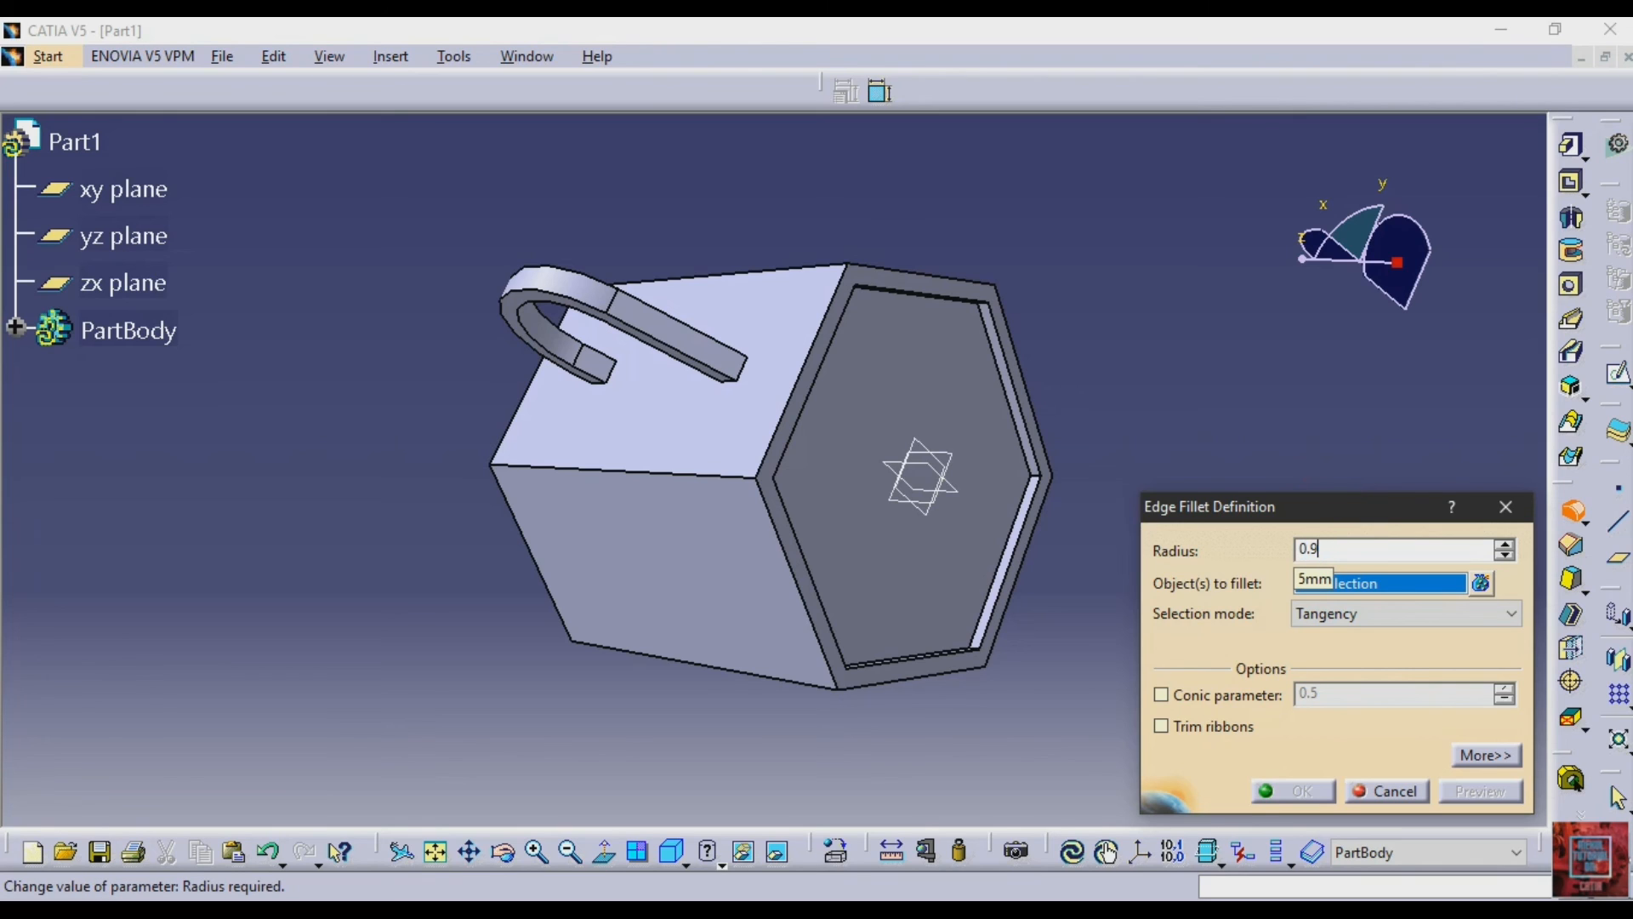
pyautogui.click(988, 515)
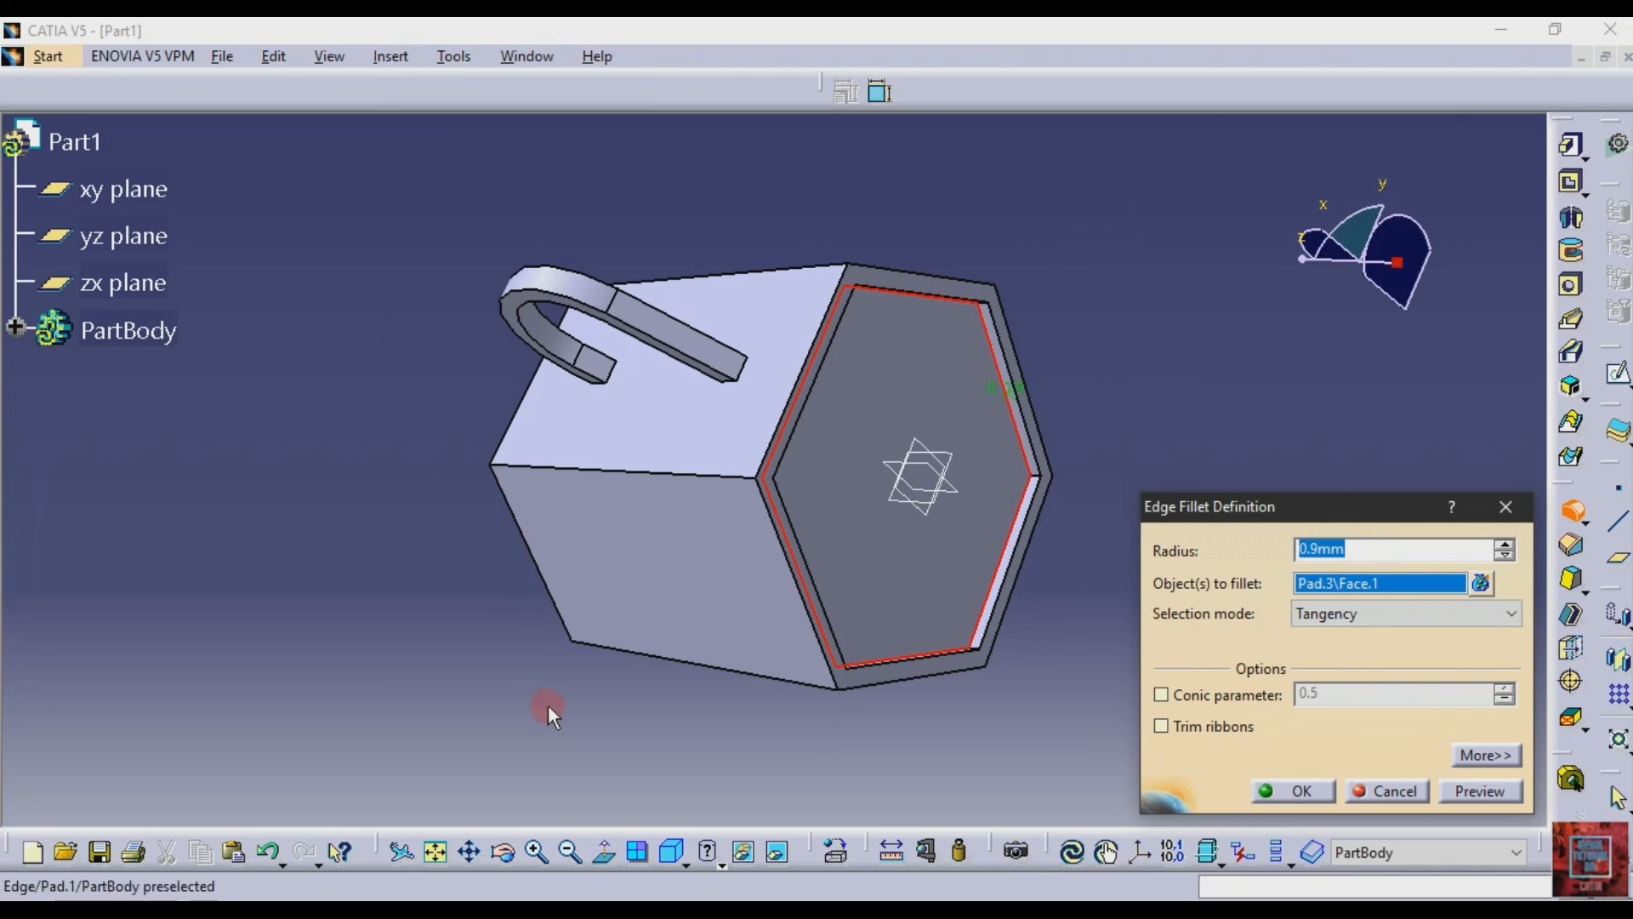
pyautogui.click(503, 851)
pyautogui.moveTo(365, 681); pyautogui.dragTo(1089, 379)
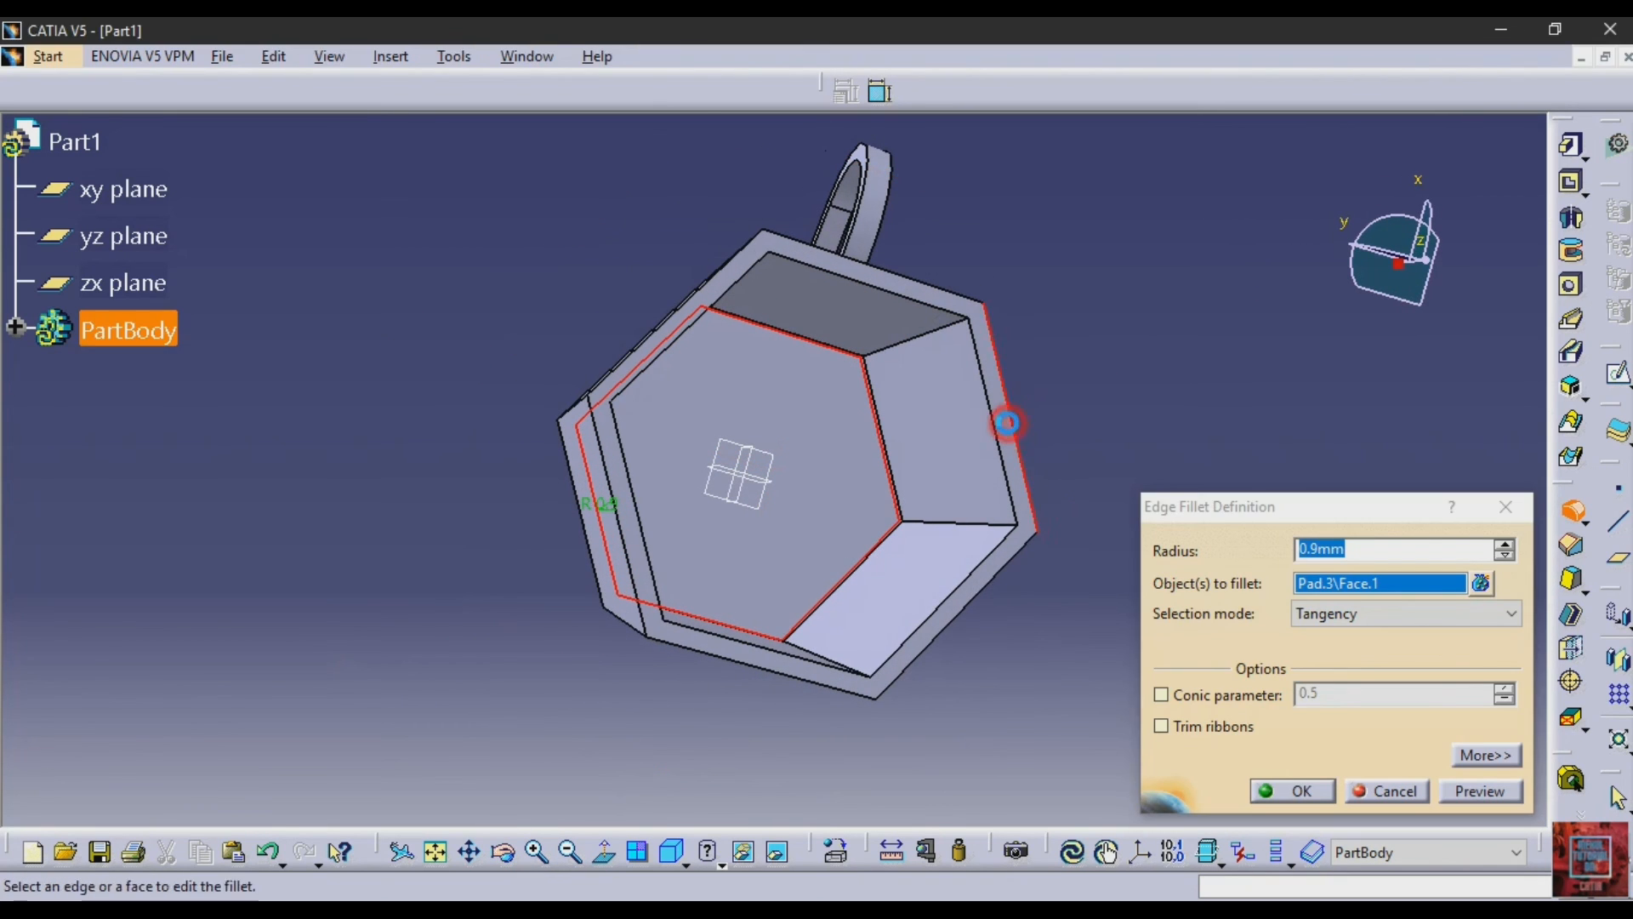
pyautogui.click(1009, 570)
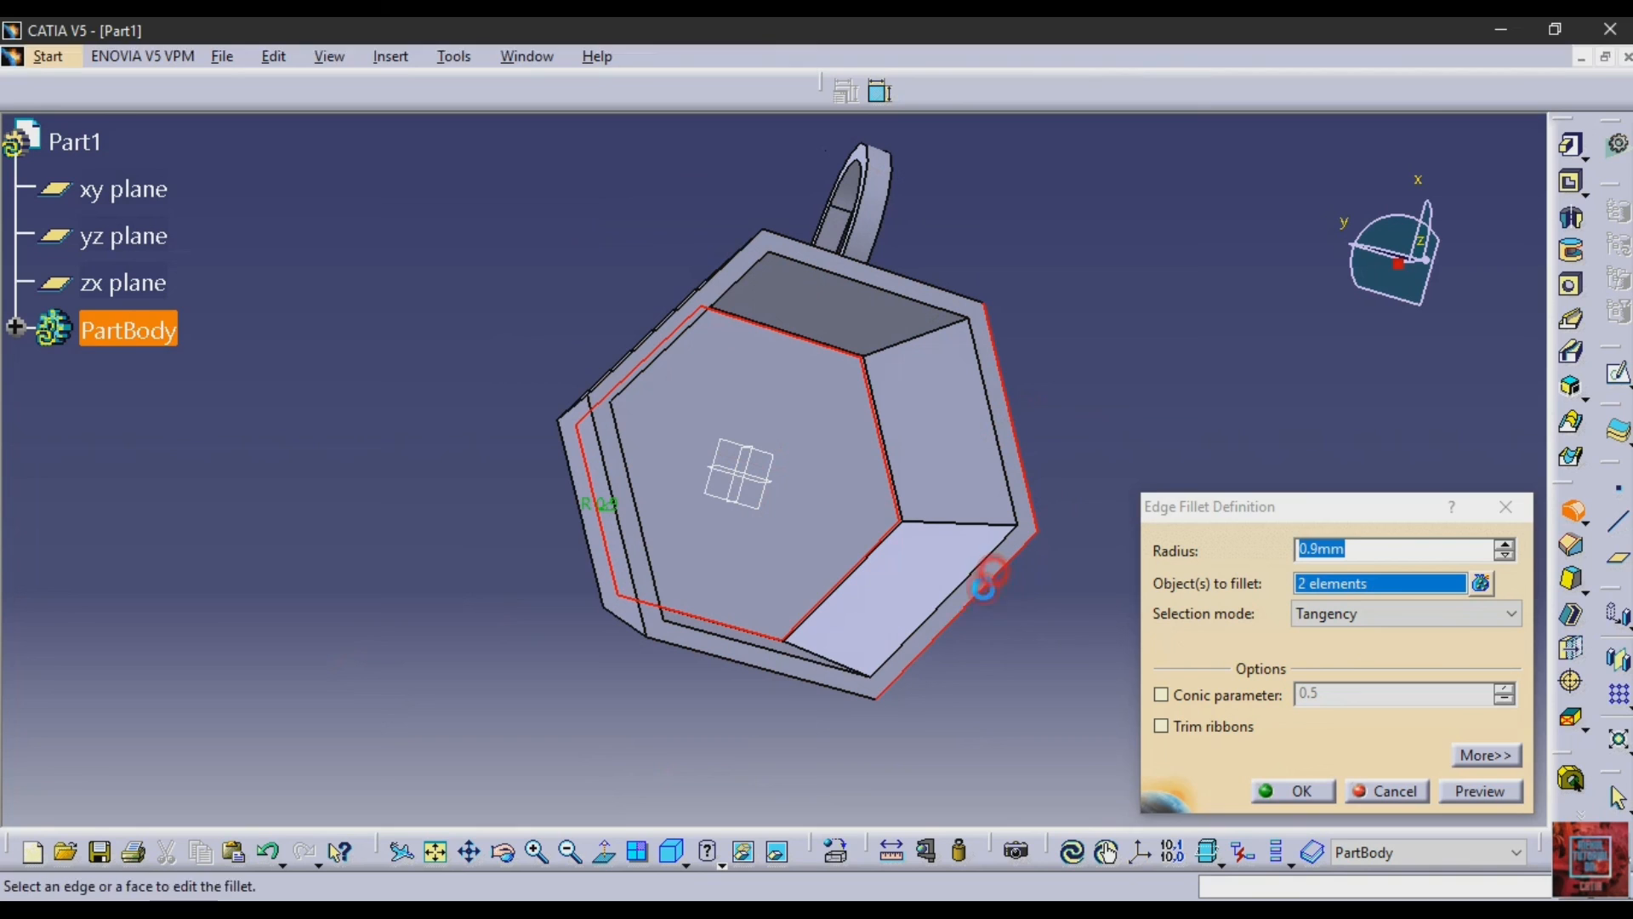
pyautogui.click(749, 661)
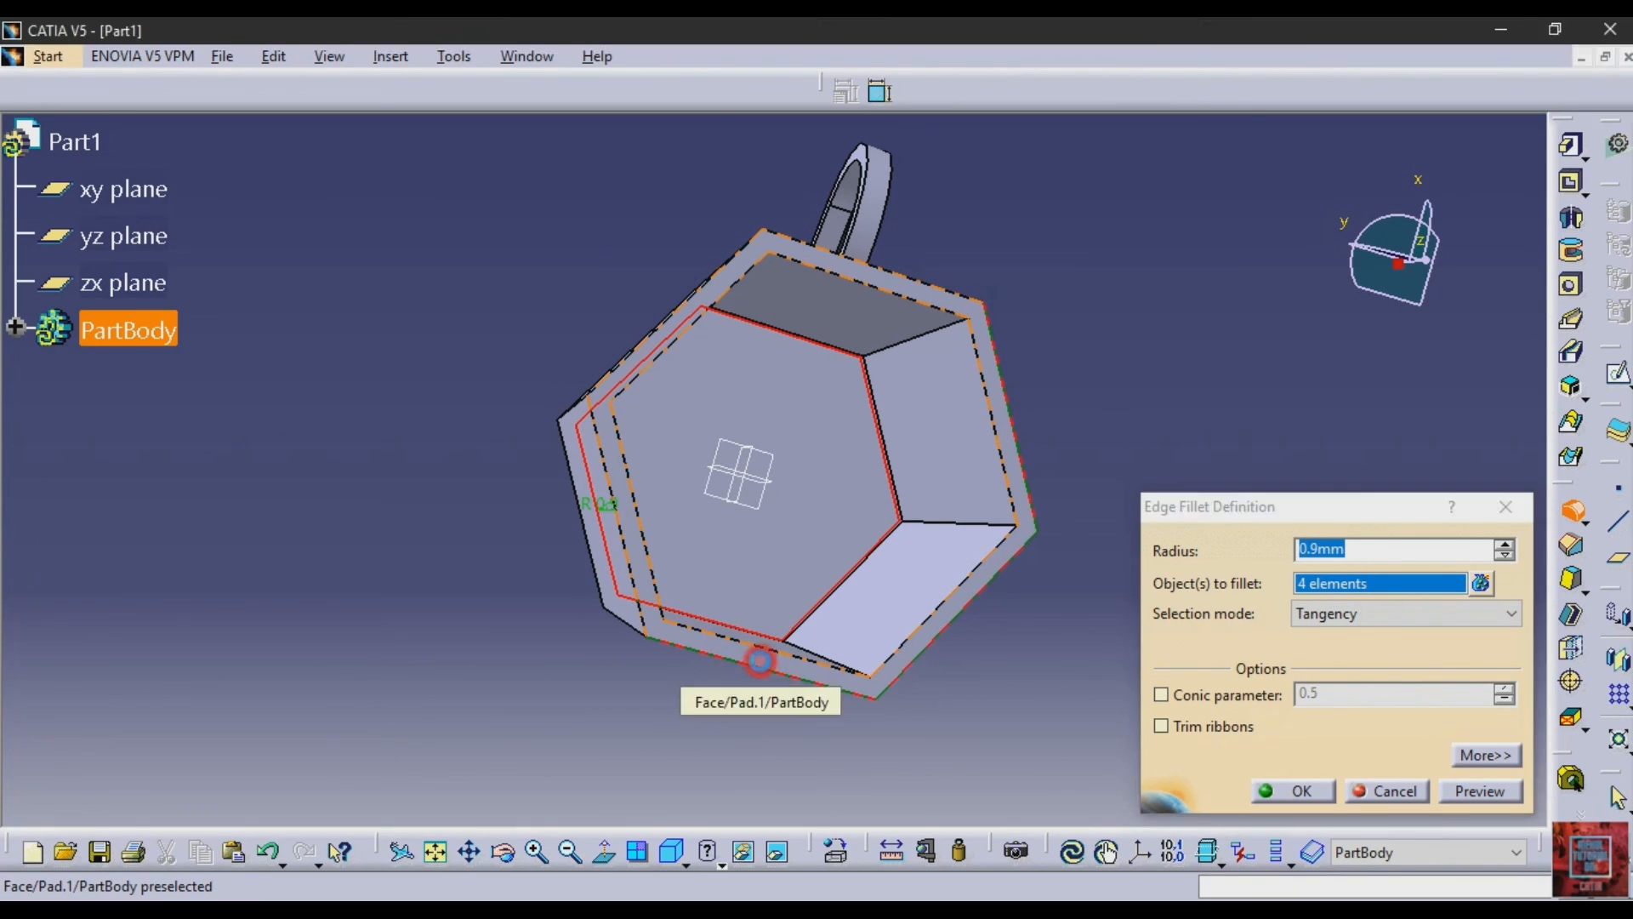
pyautogui.click(873, 675)
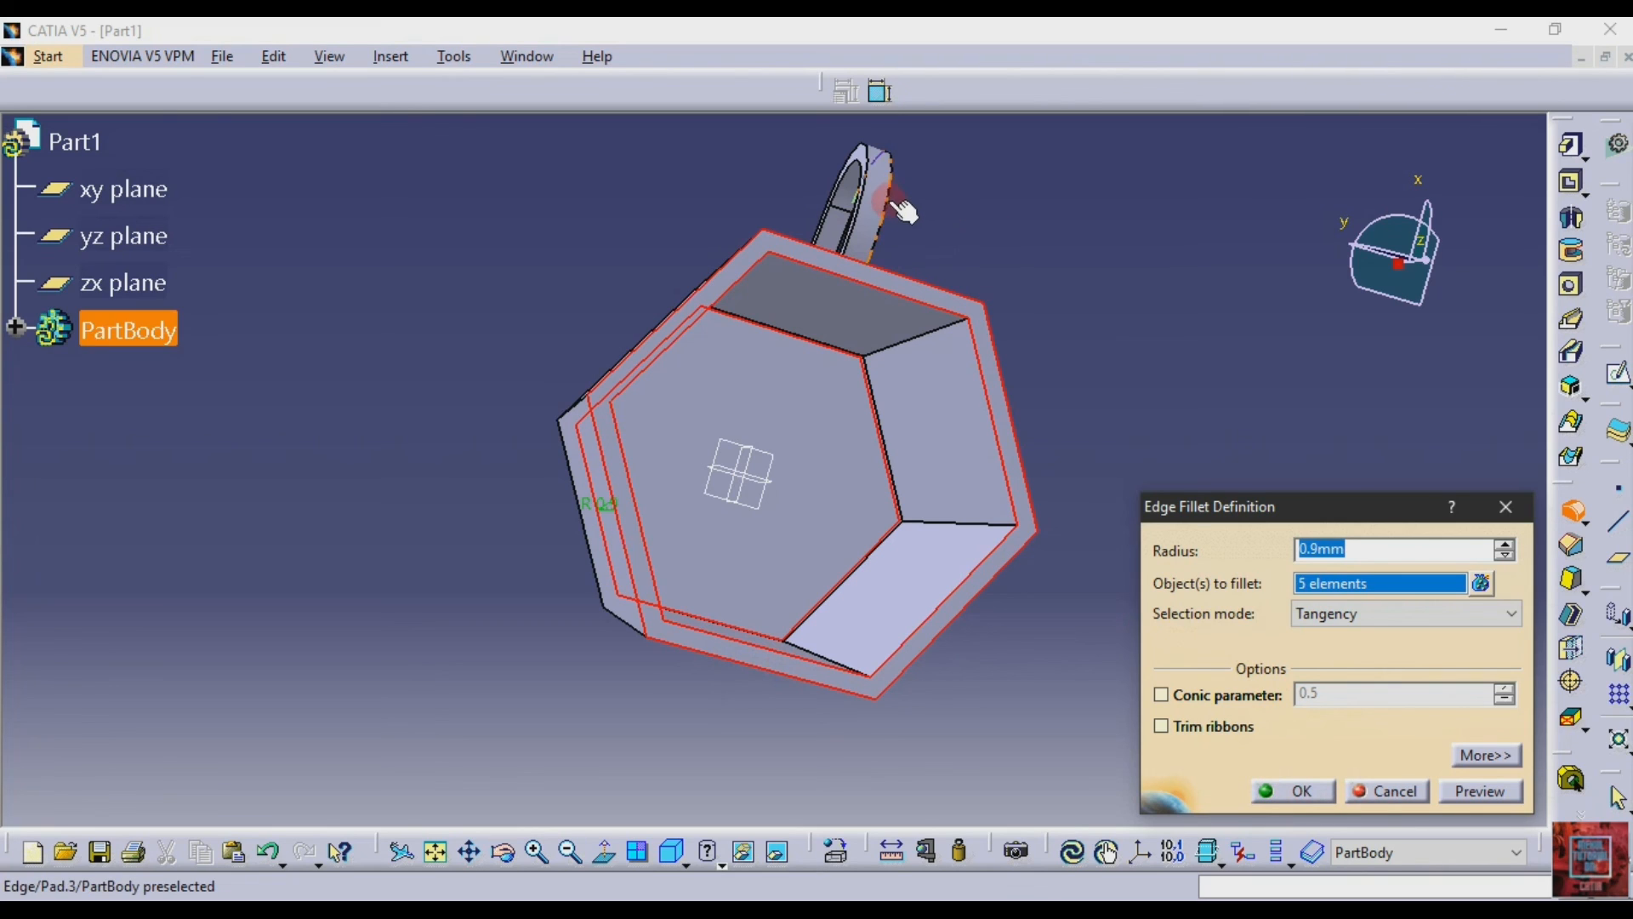
# - Add the curved handle's two long outer edges to the edge fillet selection and apply the fillet
pyautogui.click(870, 205)
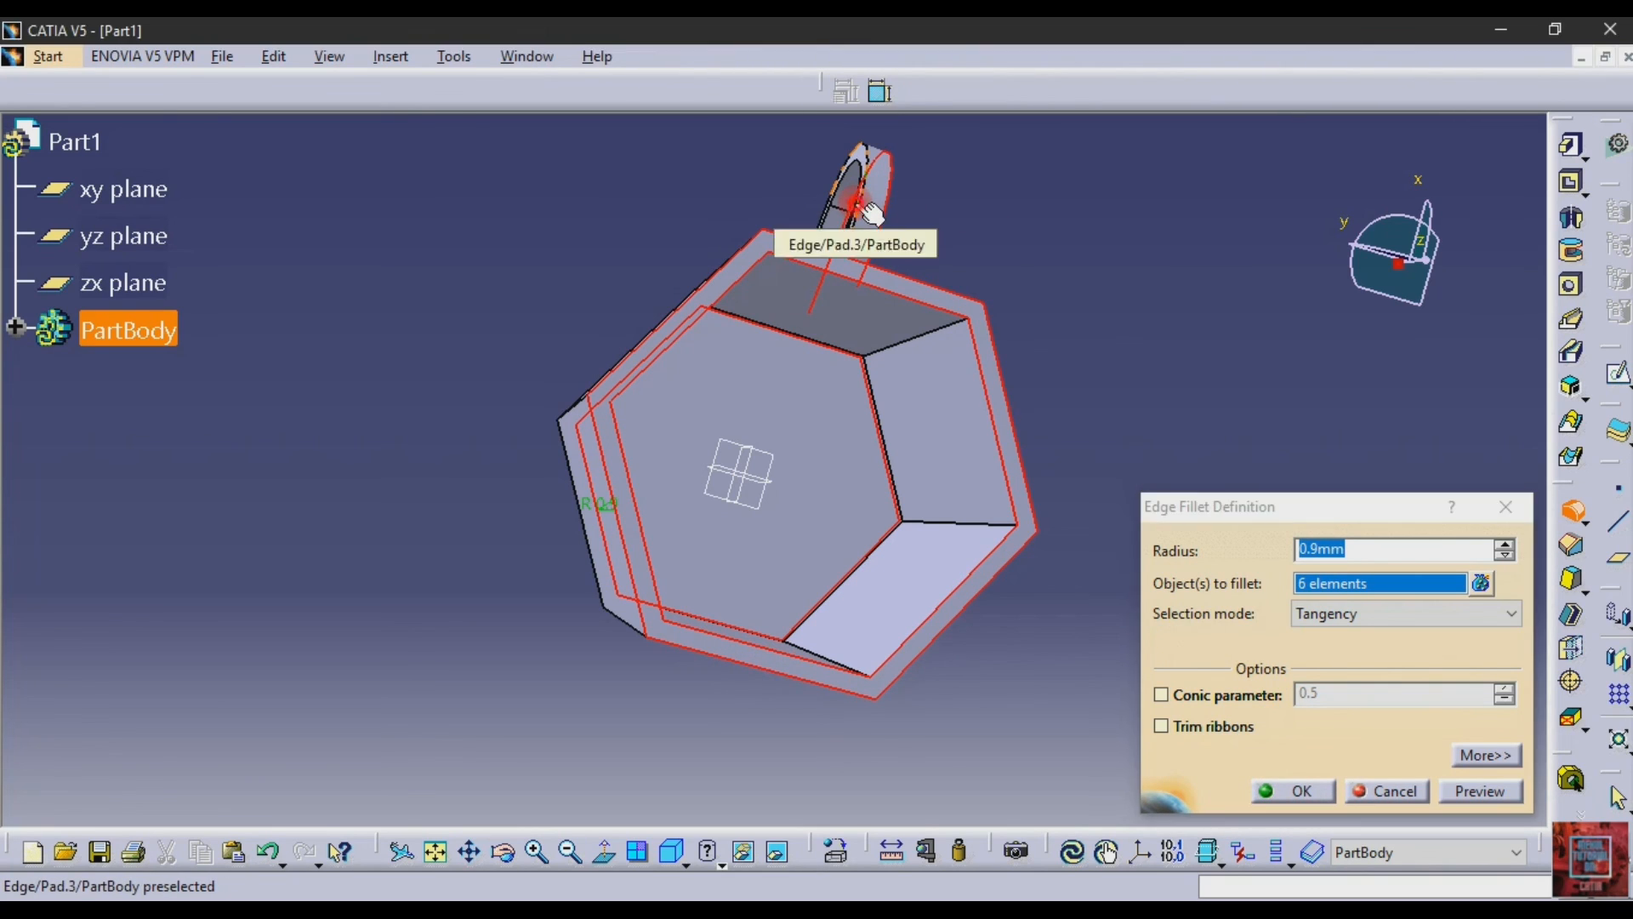
pyautogui.click(857, 170)
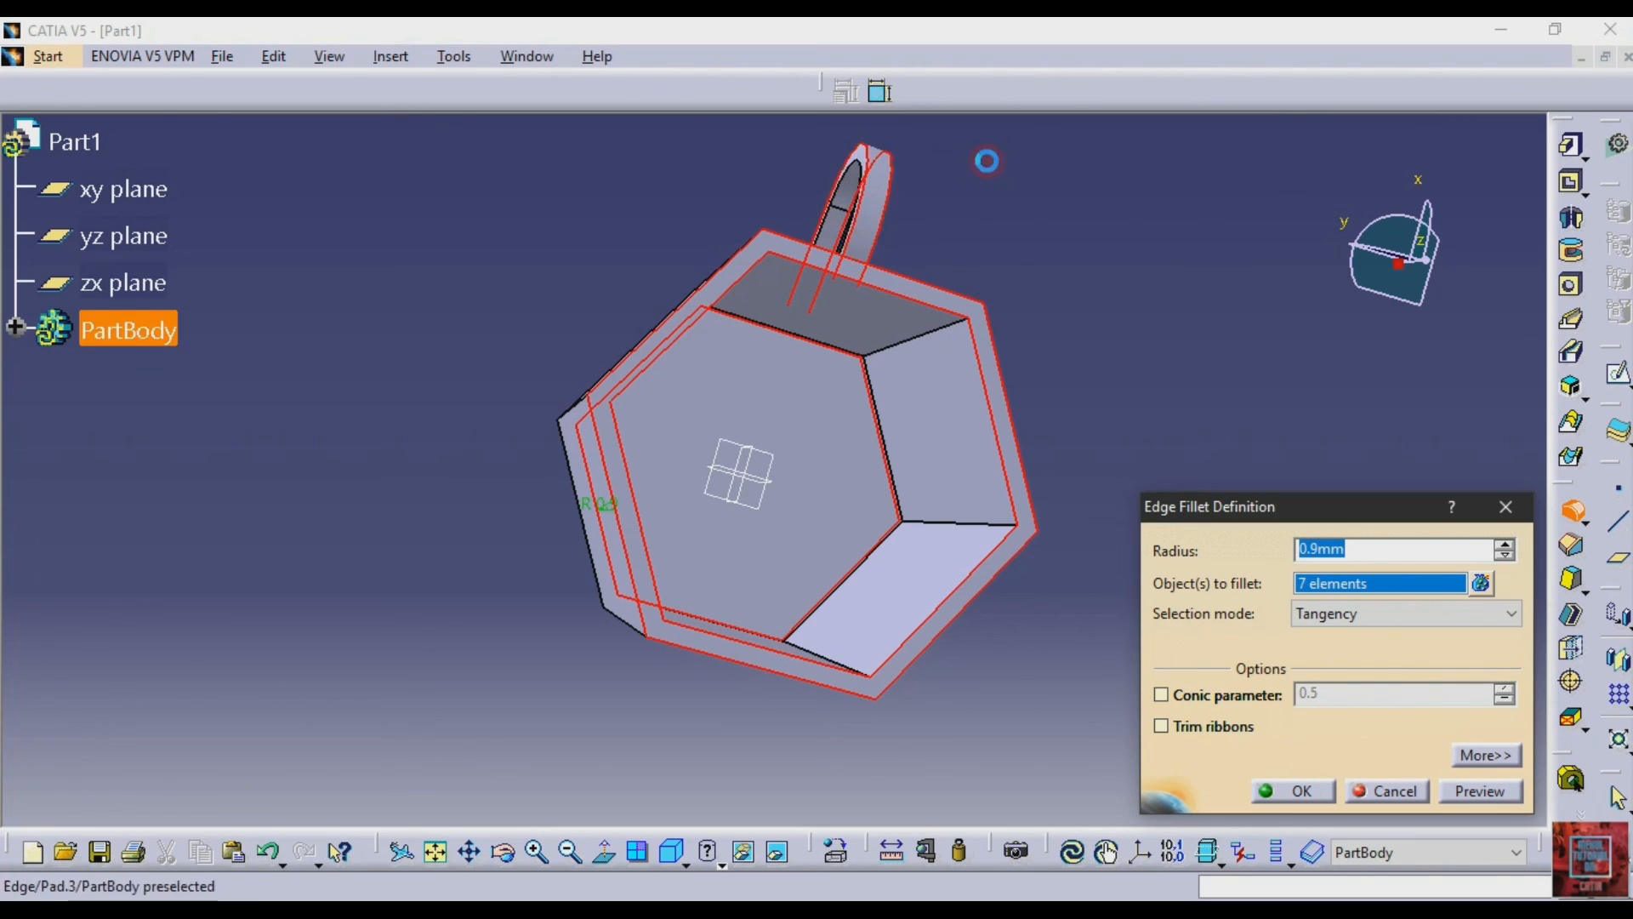
pyautogui.click(1302, 791)
pyautogui.click(1247, 427)
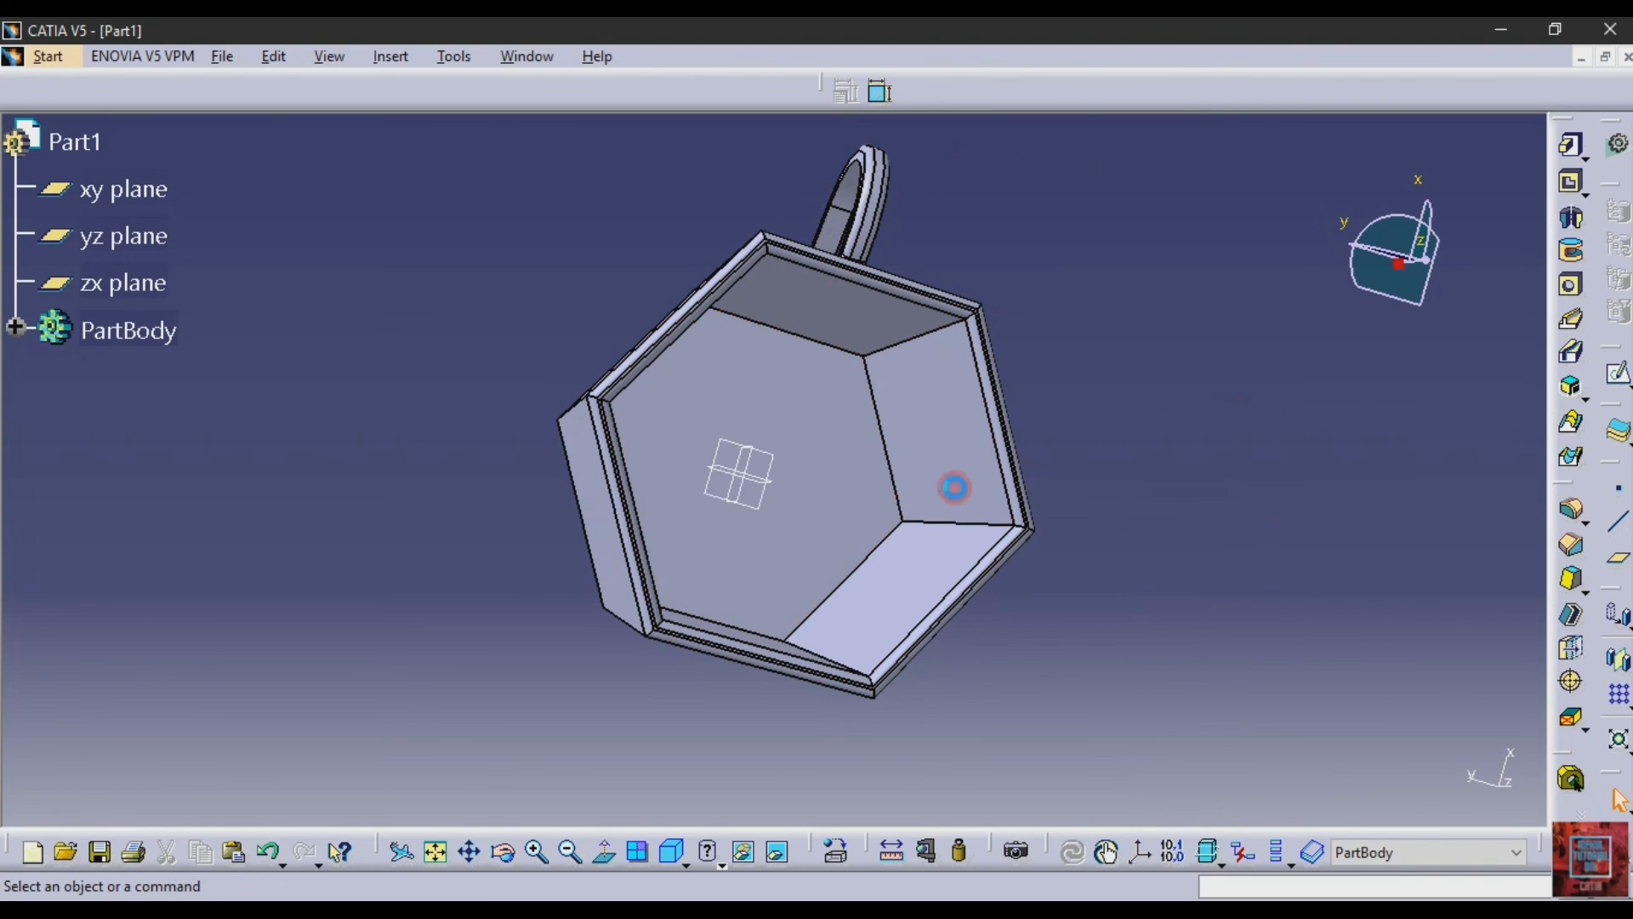
# - Examine the filleted rim, hollow interior and handle of the mug from several angles
pyautogui.click(536, 851)
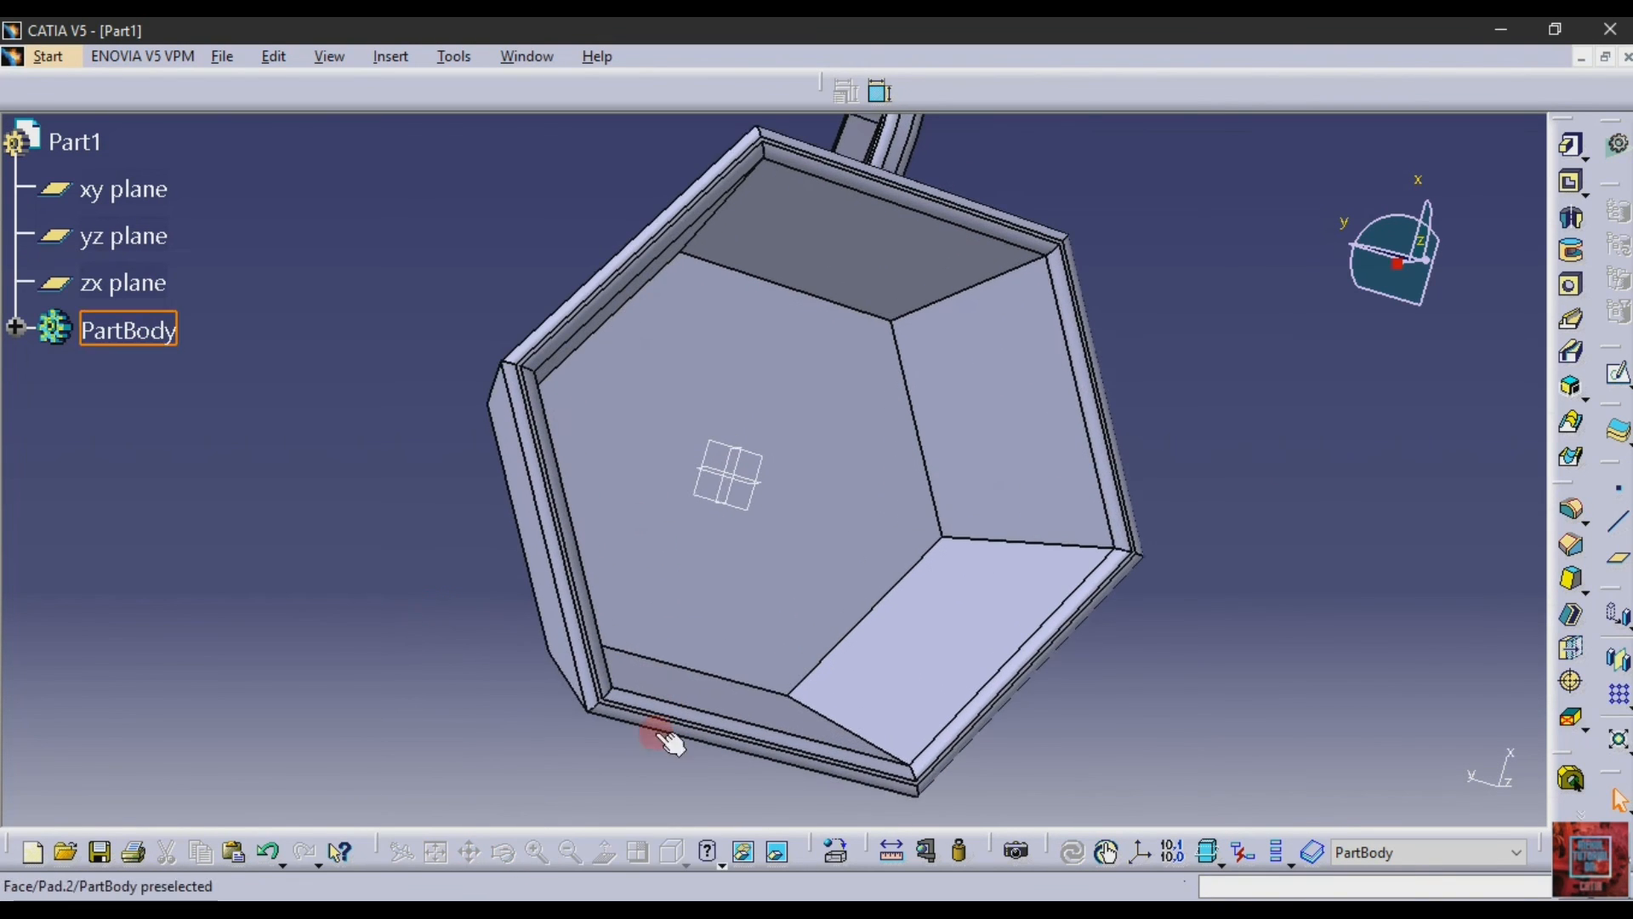
pyautogui.click(570, 851)
pyautogui.click(470, 852)
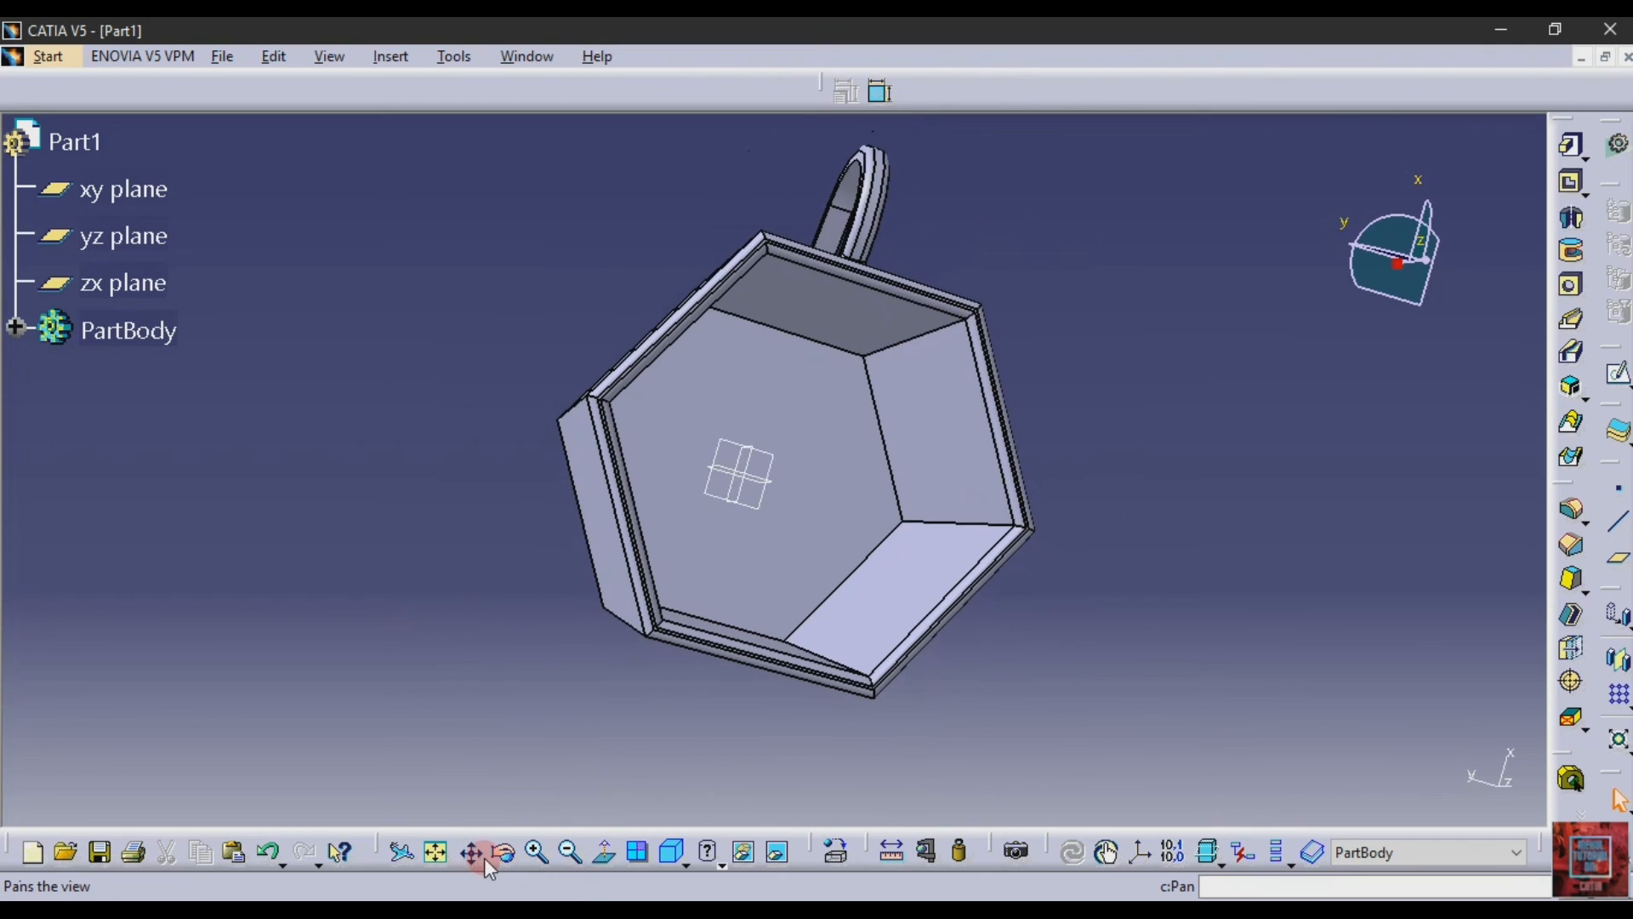
pyautogui.click(504, 851)
pyautogui.moveTo(675, 573); pyautogui.dragTo(346, 328)
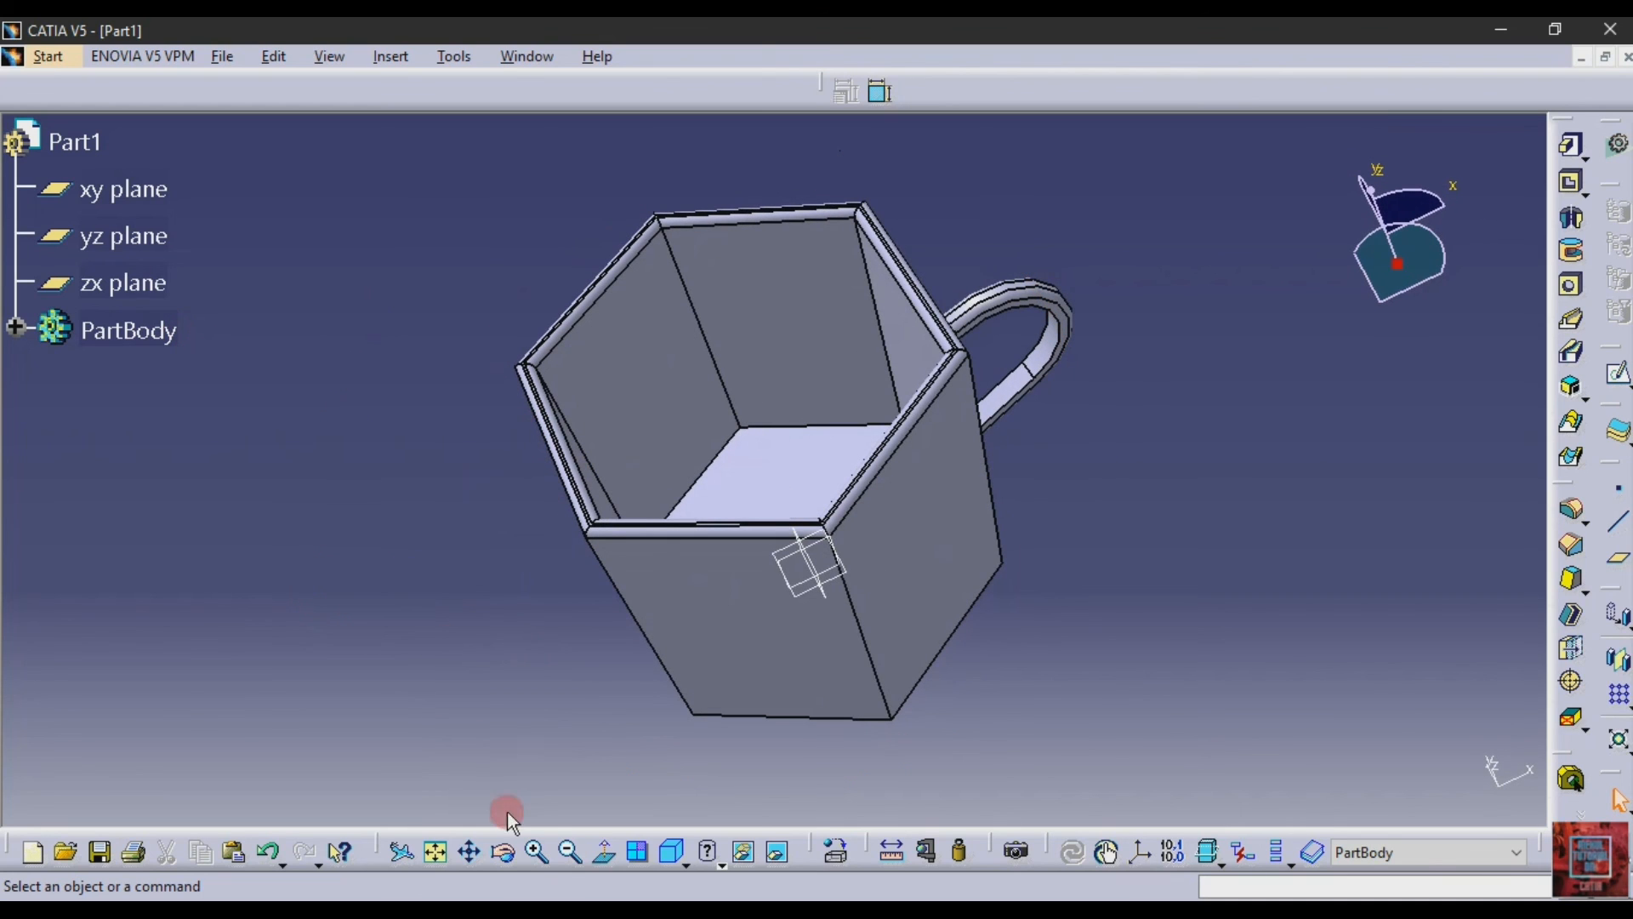
pyautogui.click(569, 851)
pyautogui.click(503, 850)
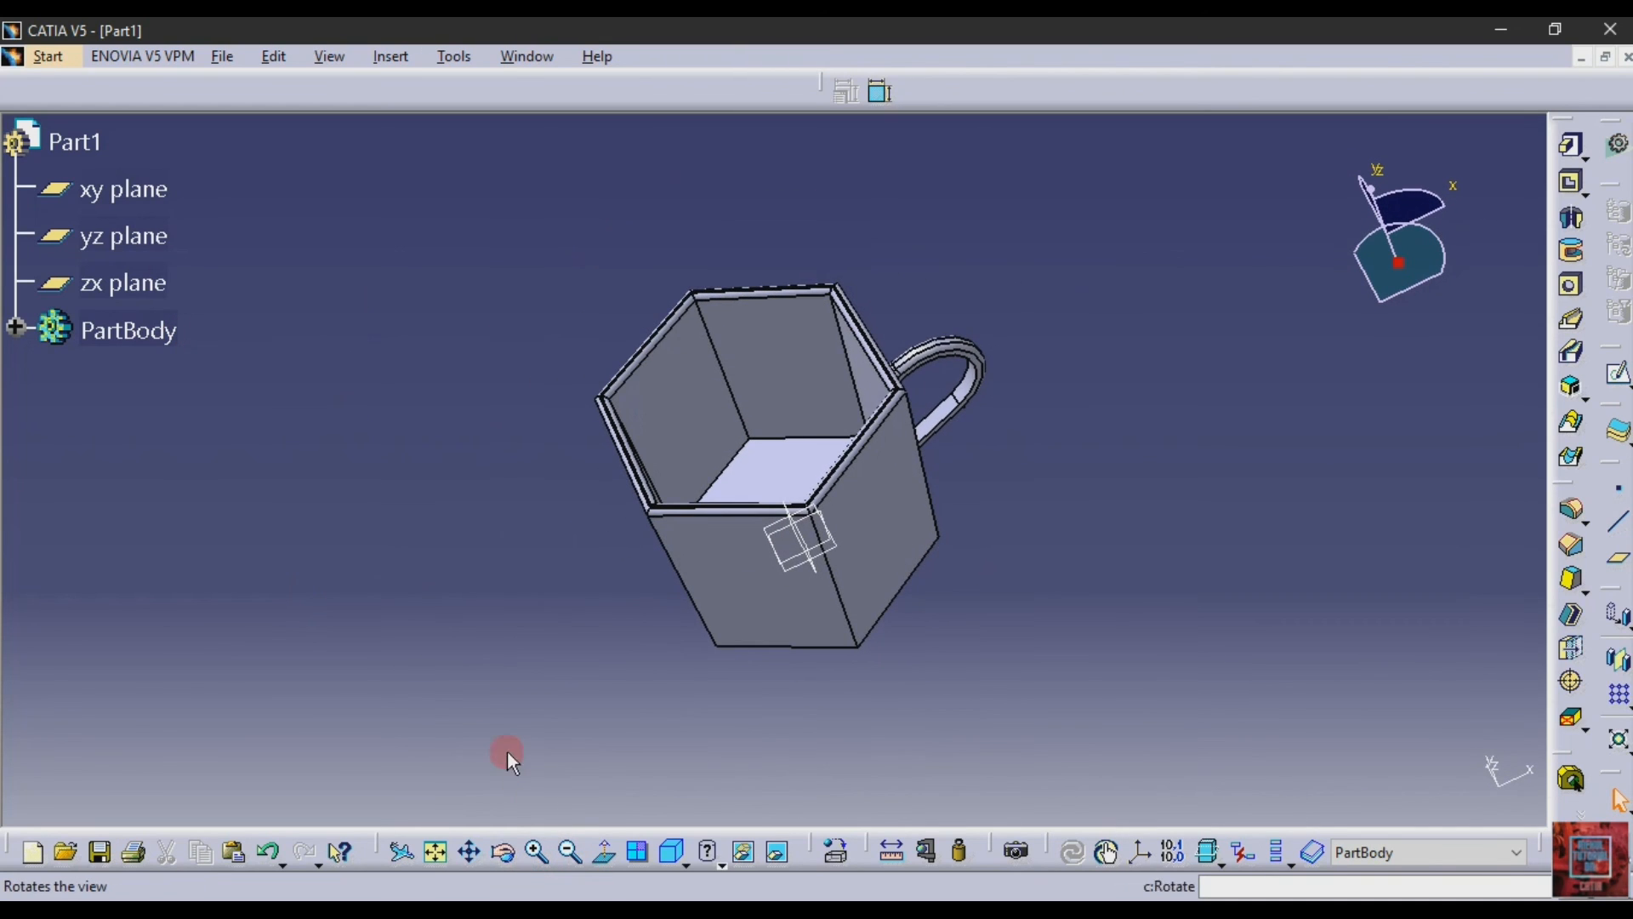
pyautogui.moveTo(514, 711); pyautogui.dragTo(472, 553)
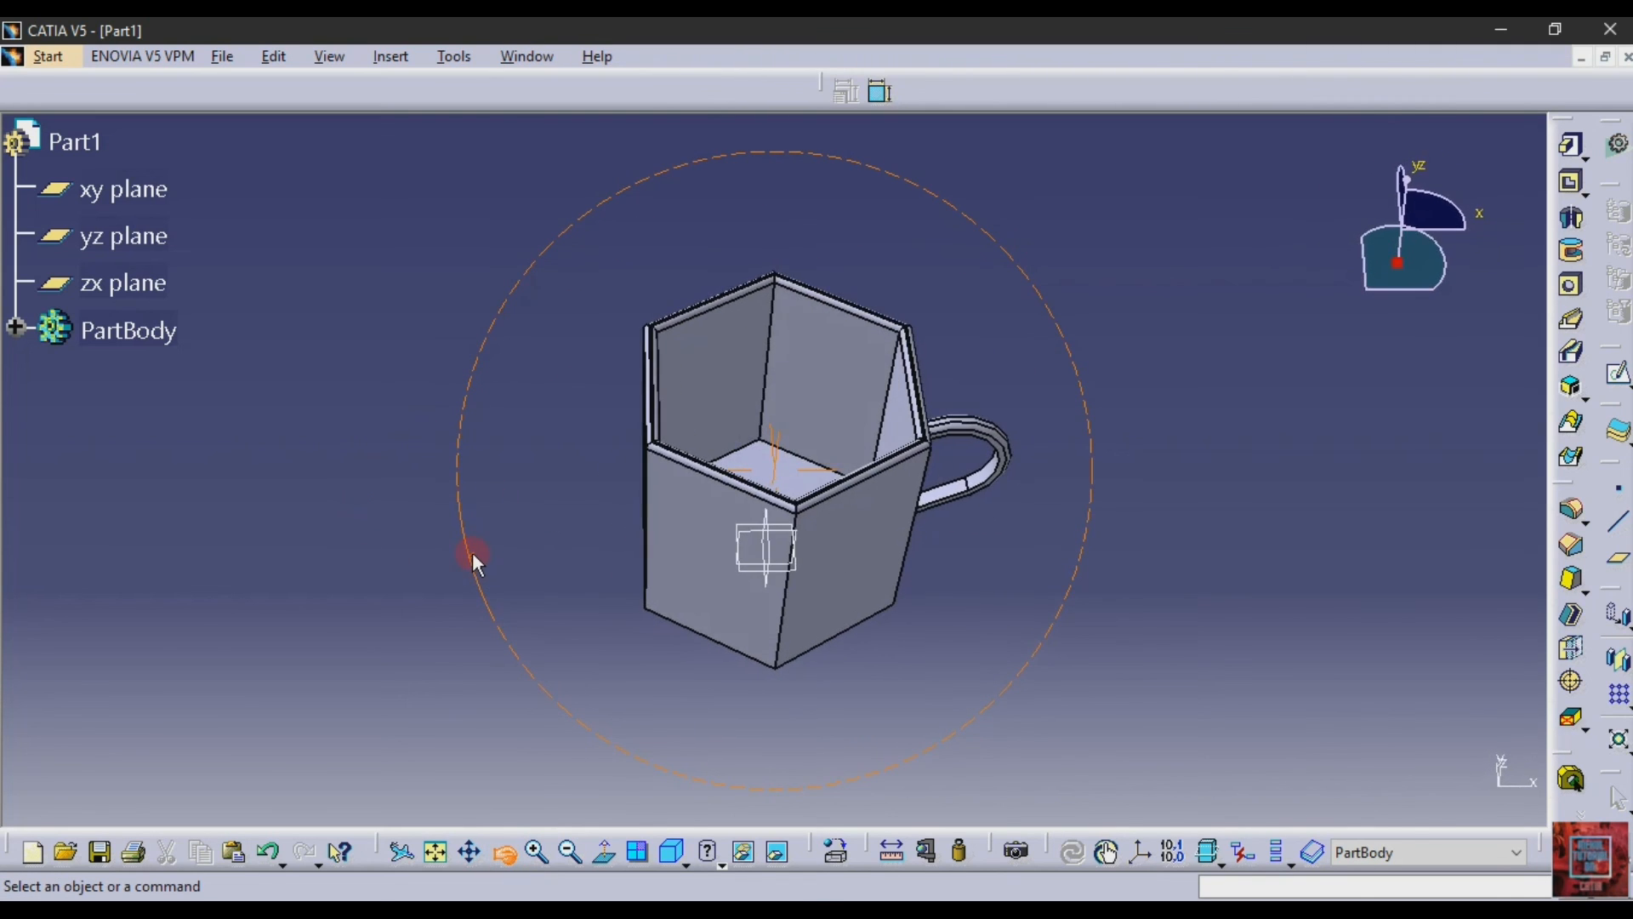